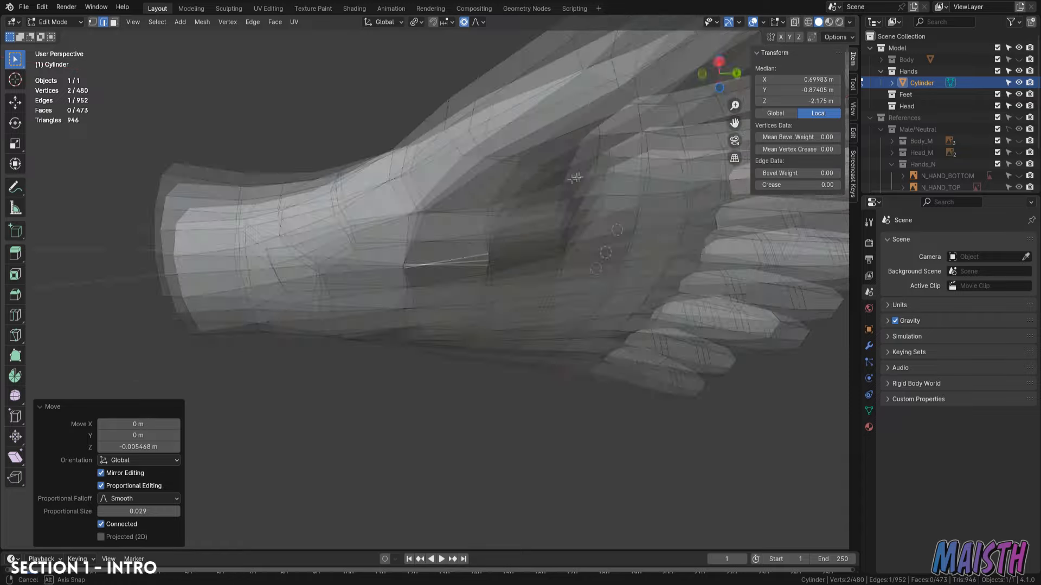
# - Adjust two palm vertices along Z with connected, smooth proportional editing
pyautogui.click(316, 245)
pyautogui.press('g')
pyautogui.press('z')
pyautogui.click(323, 286)
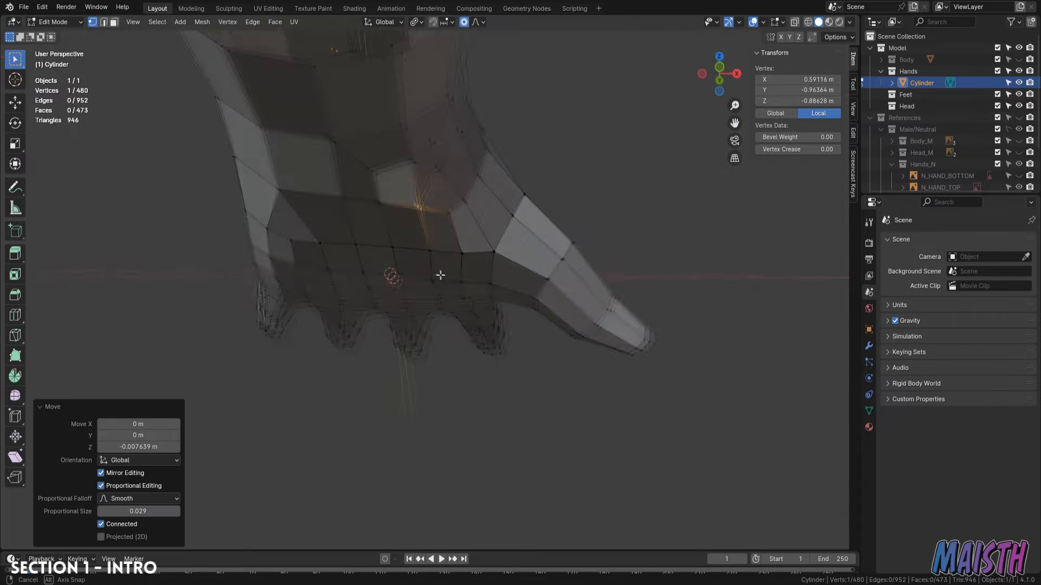
pyautogui.click(360, 221)
pyautogui.press('g')
pyautogui.press('z')
pyautogui.click(267, 225)
# - Reposition edges on the underside of the hand with proportional editing to smooth the palm's contour
pyautogui.press('2')
pyautogui.click(275, 224)
pyautogui.press('g')
pyautogui.click(278, 220)
pyautogui.moveTo(277, 220); pyautogui.dragTo(423, 190, button='middle')
pyautogui.click(456, 152)
pyautogui.moveTo(457, 152); pyautogui.dragTo(436, 164, button='middle')
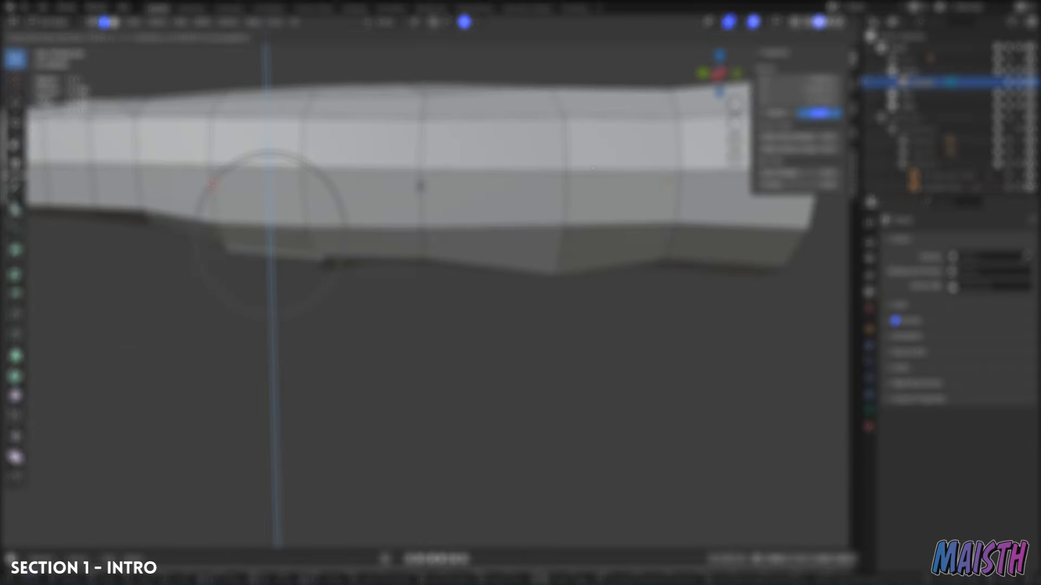
pyautogui.click(347, 189)
pyautogui.moveTo(347, 190); pyautogui.dragTo(395, 209, button='middle')
# - Shift the selected vertices on the underside of the hand along Z in two successive moves
pyautogui.press('1')
pyautogui.press('g')
pyautogui.press('z')
pyautogui.click(380, 196)
pyautogui.press('g')
pyautogui.press('z')
pyautogui.click(391, 217)
# - Reposition one vertex on the underside of the hand freely and another along Z
pyautogui.click(388, 239)
pyautogui.press('g')
pyautogui.click(387, 228)
pyautogui.moveTo(387, 228); pyautogui.dragTo(444, 233, button='middle')
pyautogui.click(374, 244)
pyautogui.press('g')
pyautogui.press('z')
pyautogui.click(374, 239)
pyautogui.moveTo(374, 239); pyautogui.dragTo(463, 216, button='middle')
# - Move a single palm edge along Z with proportional editing
pyautogui.press('2')
pyautogui.click(477, 217)
pyautogui.press('g')
pyautogui.press('z')
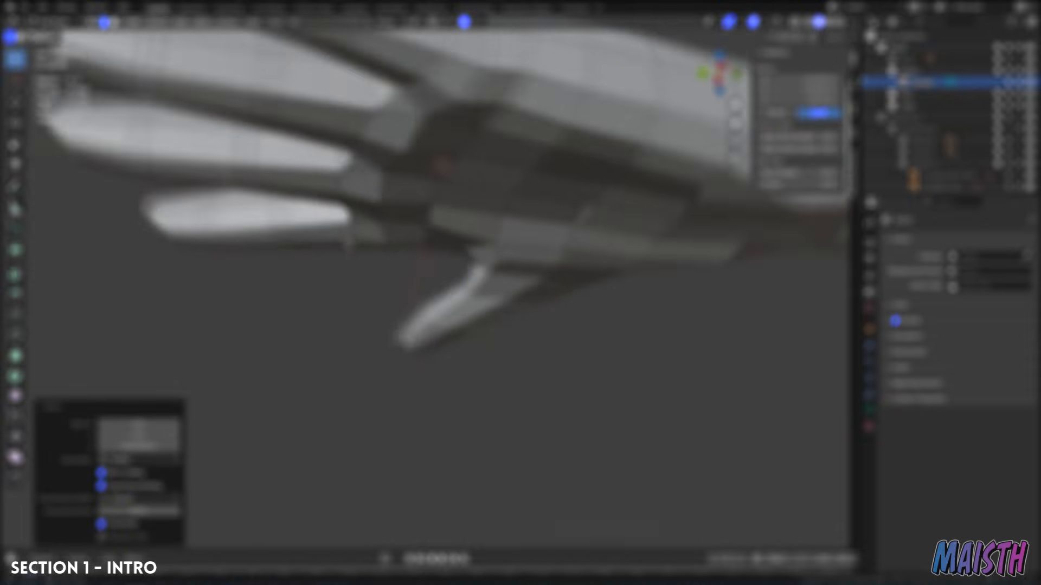
pyautogui.scroll(-4, 349, 242)
pyautogui.moveTo(458, 233); pyautogui.dragTo(523, 339, button='middle')
pyautogui.scroll(1, 523, 330)
# - Select a vertex on the lower side of the hand and adjust its height along Z in two moves
pyautogui.press('1')
pyautogui.click(394, 343)
pyautogui.moveTo(394, 342); pyautogui.dragTo(399, 328, button='middle')
pyautogui.press('g')
pyautogui.press('z')
pyautogui.click(399, 326)
pyautogui.press('g')
pyautogui.press('z')
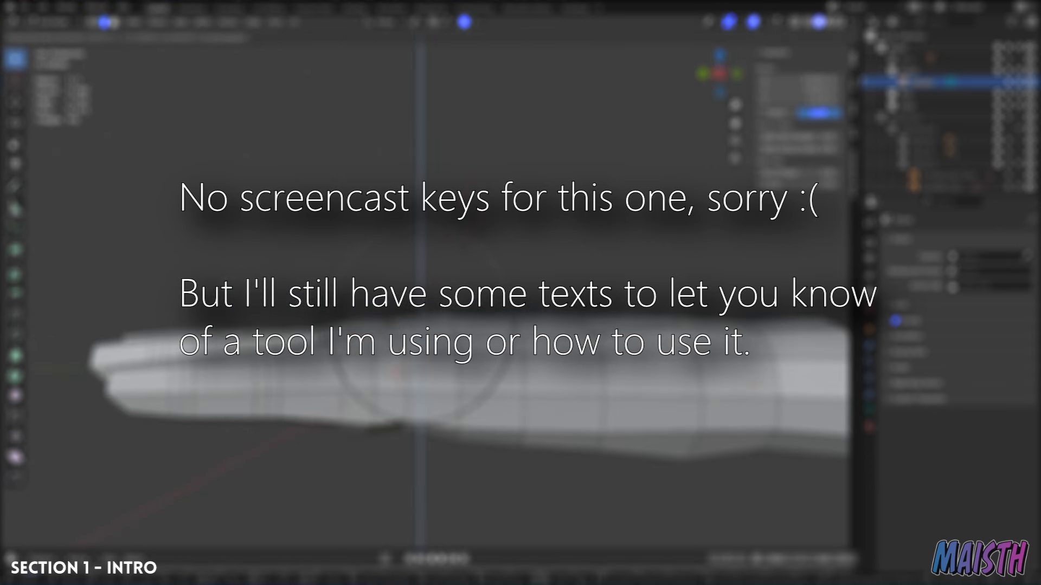
pyautogui.click(399, 378)
# - Refine the lower silhouette in side view by moving points along Z
pyautogui.moveTo(399, 378); pyautogui.dragTo(477, 374, button='middle')
pyautogui.scroll(3, 488, 380)
pyautogui.press('g')
pyautogui.press('z')
pyautogui.click(410, 364)
pyautogui.click(390, 363)
pyautogui.press('g')
pyautogui.press('z')
pyautogui.moveTo(390, 363); pyautogui.dragTo(336, 350, button='middle')
pyautogui.click(347, 360)
pyautogui.press('3')
pyautogui.click(353, 365)
pyautogui.keyDown('shift'); pyautogui.click(496, 347); pyautogui.keyUp('shift')
pyautogui.moveTo(496, 347); pyautogui.dragTo(471, 342, button='middle')
pyautogui.moveTo(542, 339); pyautogui.dragTo(477, 336, button='middle')
pyautogui.keyDown('shift'); pyautogui.click(561, 328); pyautogui.keyUp('shift')
pyautogui.press('1')
pyautogui.rightClick(595, 308)
pyautogui.click(594, 308)
pyautogui.moveTo(594, 307); pyautogui.dragTo(672, 314, button='middle')
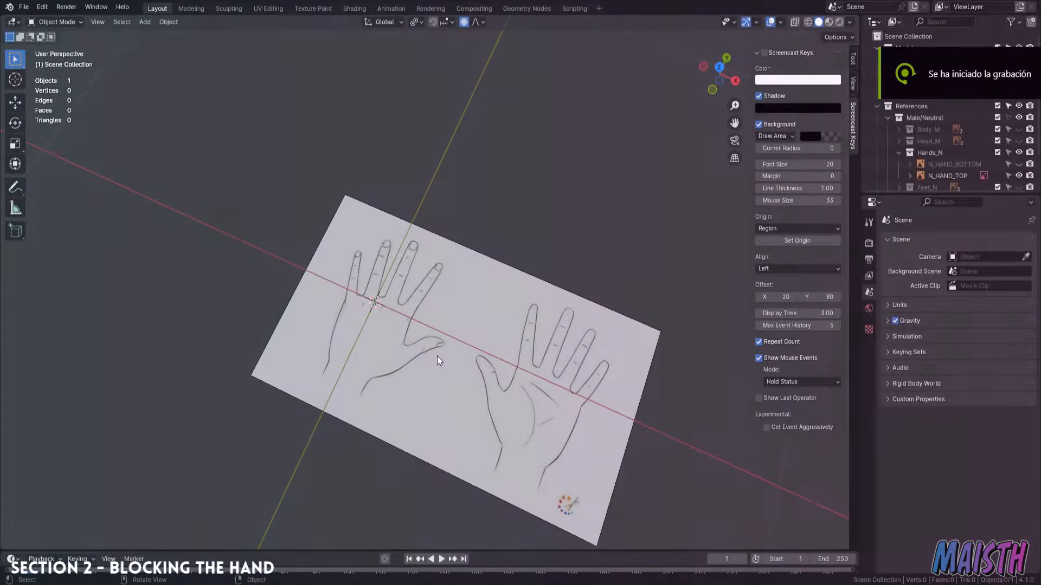
# - Add a mesh cylinder at the scene origin and set it to 12 vertices
pyautogui.hotkey('shift', 'a')
pyautogui.moveTo(436, 355)
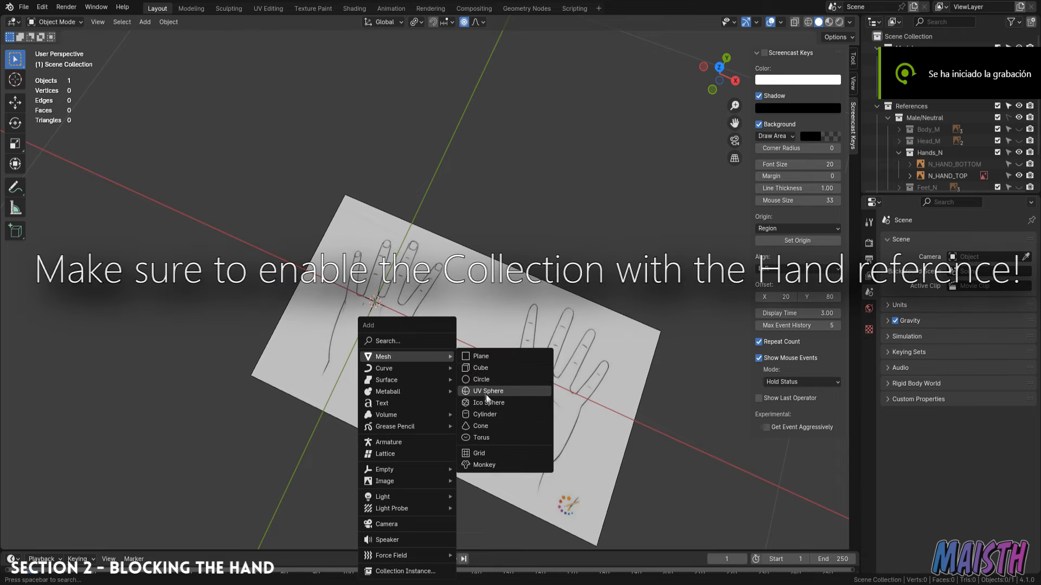
pyautogui.click(502, 415)
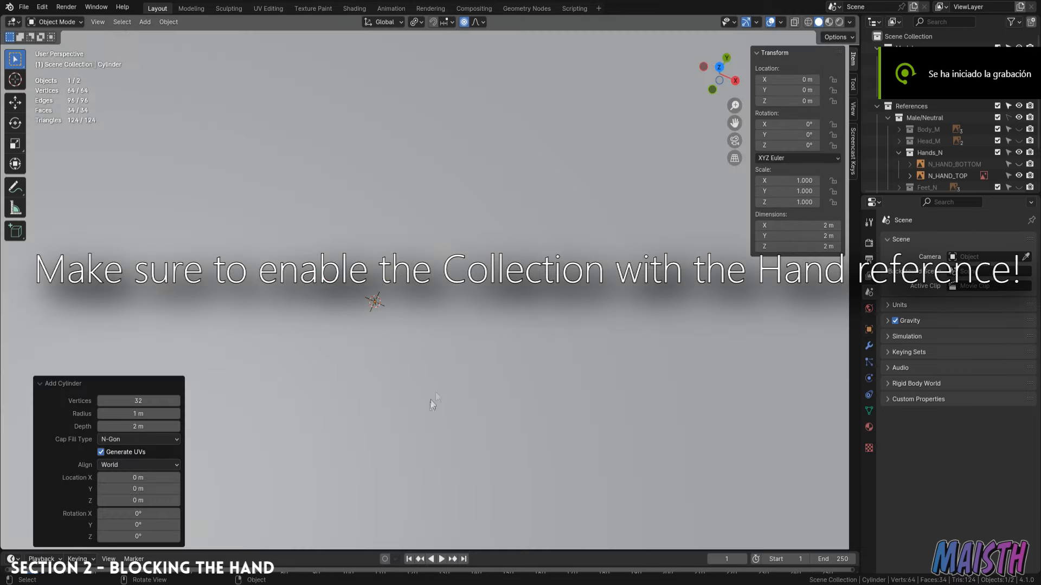
pyautogui.scroll(-4, 486, 305)
pyautogui.moveTo(504, 307); pyautogui.dragTo(286, 397, button='middle')
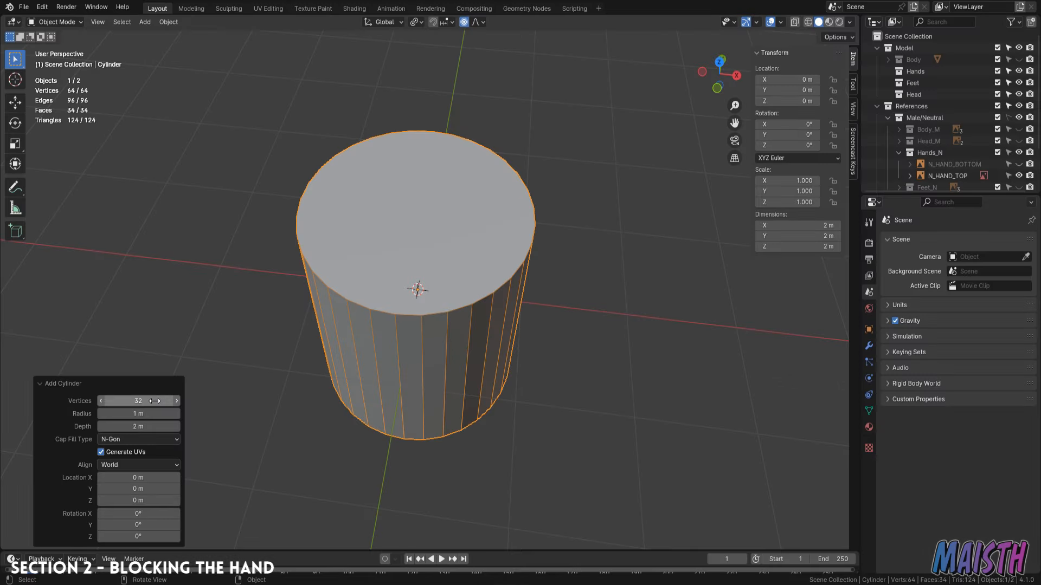
pyautogui.click(155, 400)
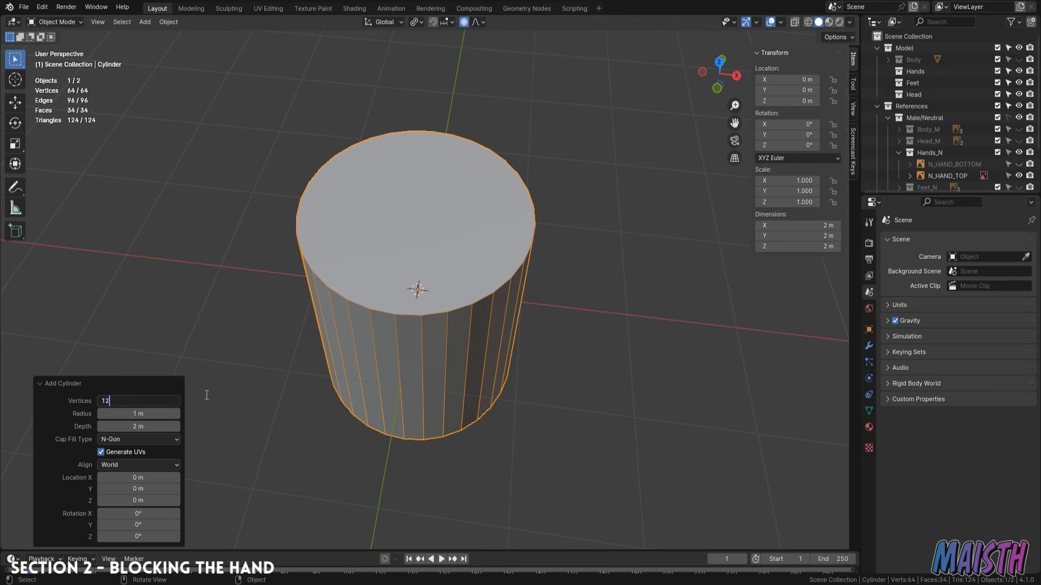
pyautogui.press('Return')
# - From the top view with see-through display, scale the cylinder down uniformly to about 0.4 m across
pyautogui.press('KP_7')
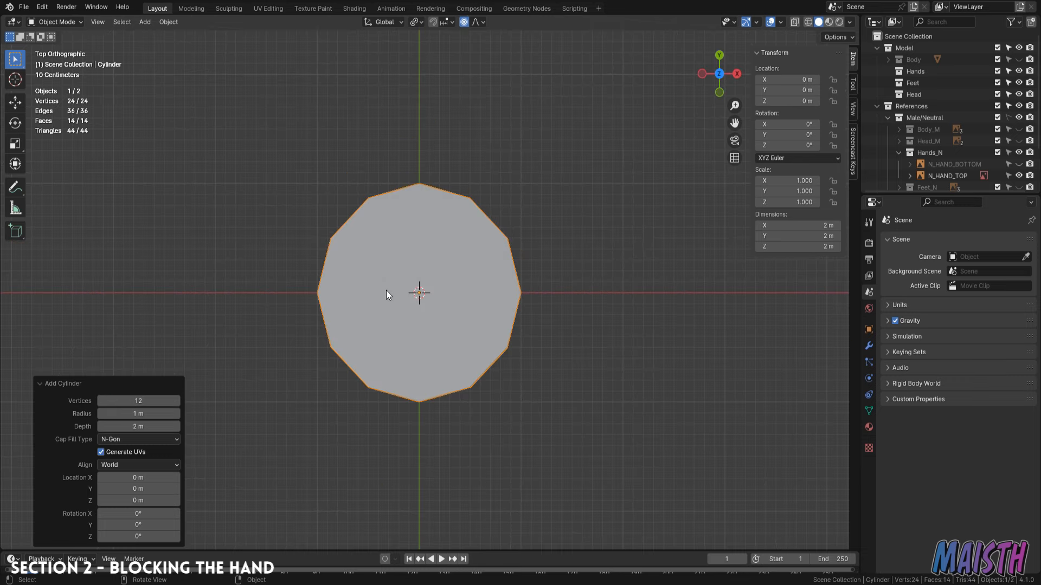
pyautogui.hotkey('alt', 'z')
pyautogui.press('s')
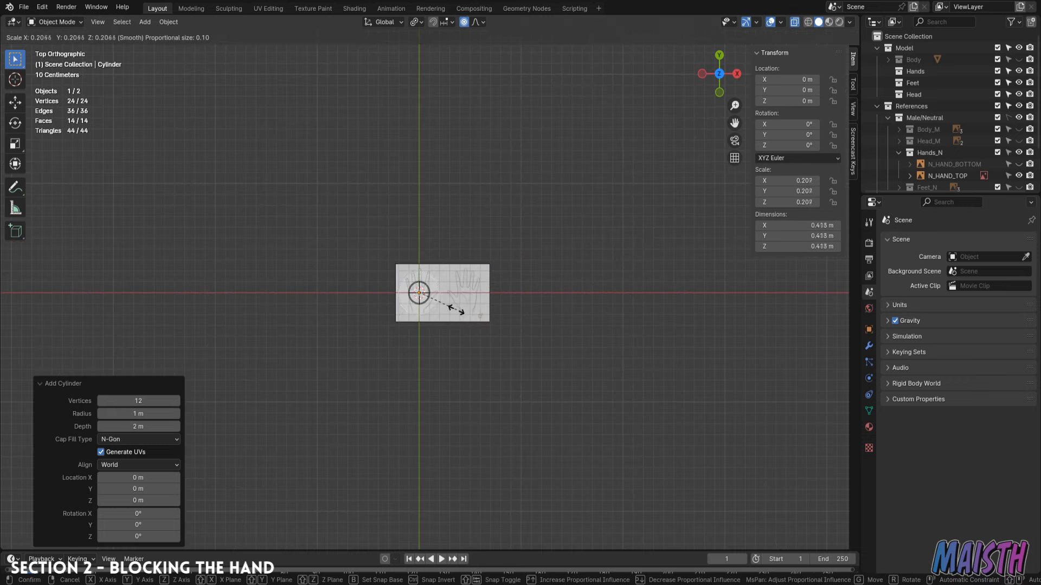
pyautogui.click(455, 310)
# - Rotate the cylinder 90° about the X axis so it lies along the forearm direction
pyautogui.scroll(5, 455, 310)
pyautogui.press('r')
pyautogui.write('r')
pyautogui.write('90y')
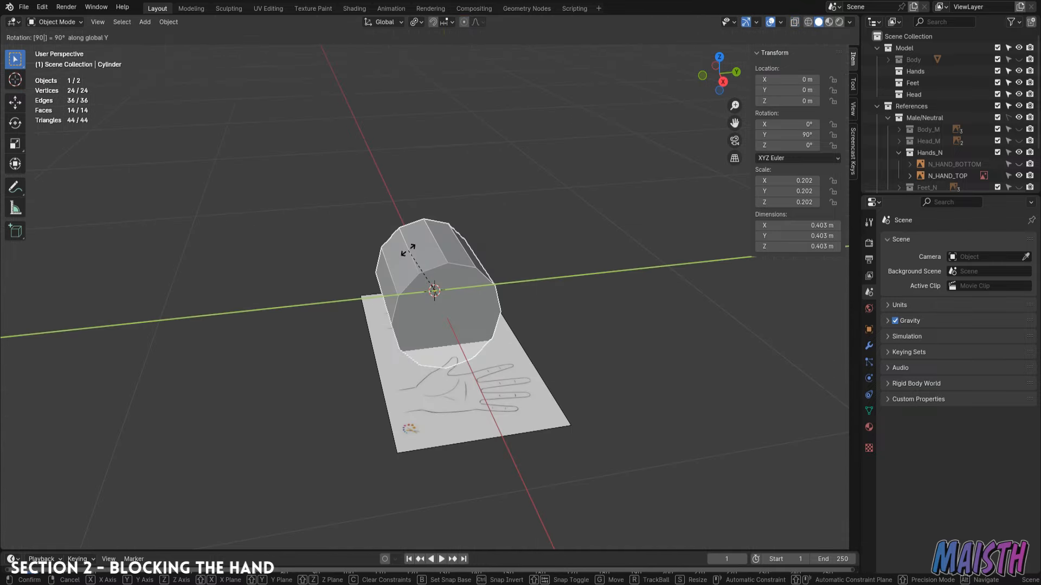
pyautogui.write('x')
pyautogui.click(408, 250)
pyautogui.moveTo(408, 250); pyautogui.dragTo(509, 255, button='middle')
# - Scale the cylinder by about 0.425 and move it about -0.22 m along Y onto the wrist of the reference
pyautogui.press('KP_7')
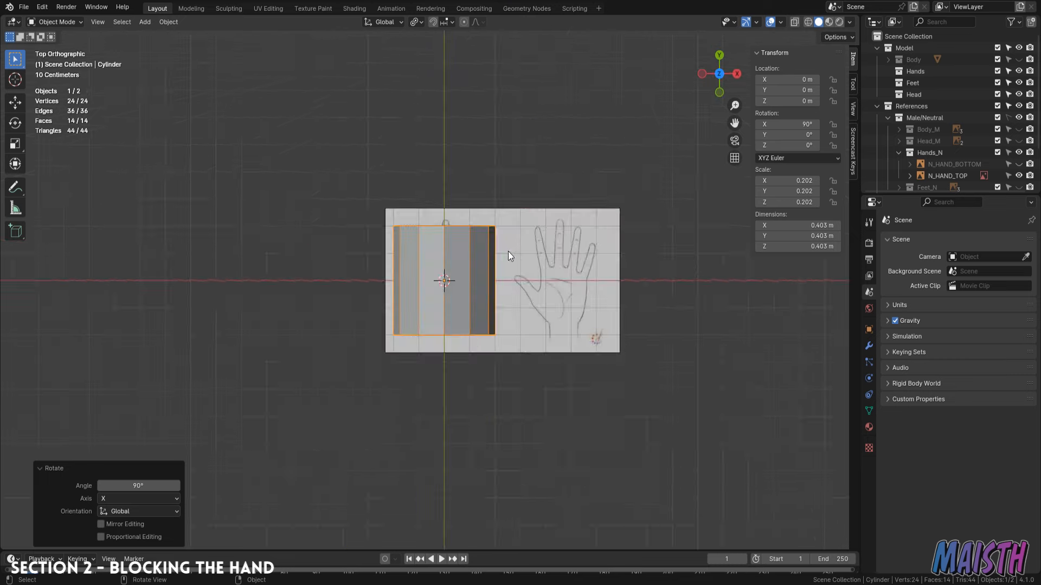
pyautogui.scroll(4, 509, 253)
pyautogui.hotkey('alt', 'z')
pyautogui.press('s')
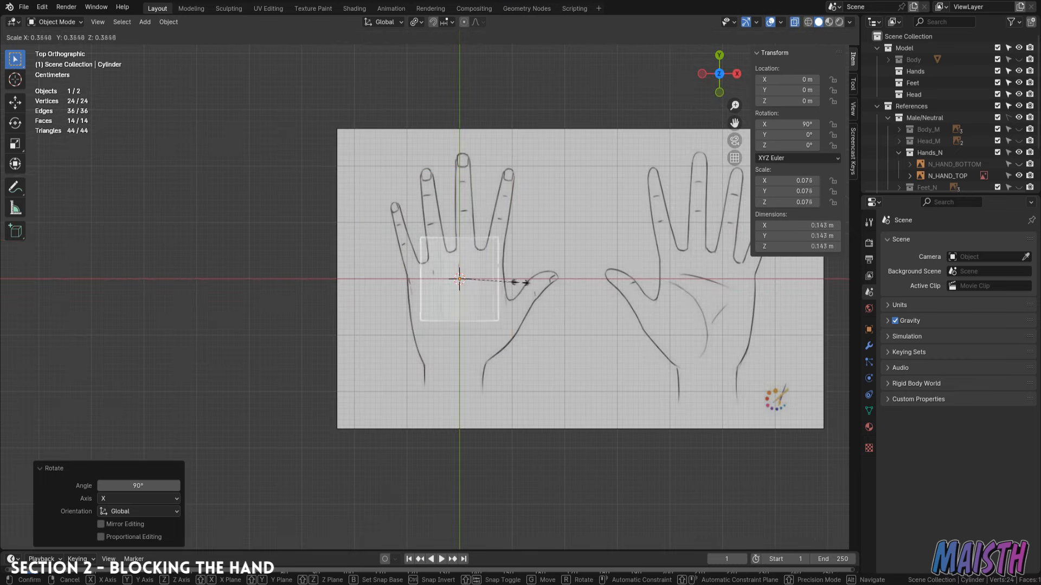
pyautogui.click(519, 282)
pyautogui.press('g')
pyautogui.press('y')
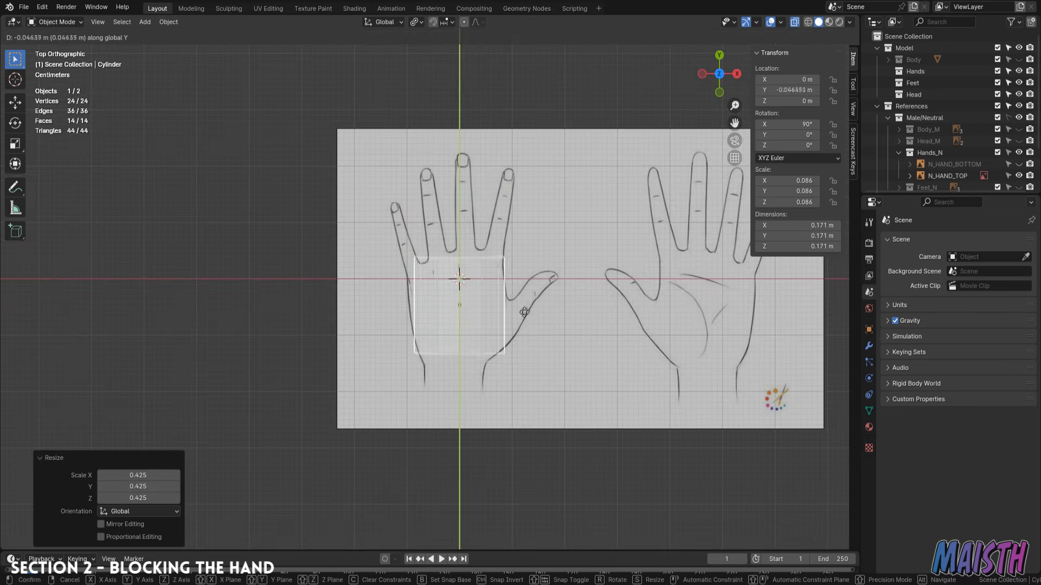
pyautogui.click(522, 392)
pyautogui.scroll(3, 495, 347)
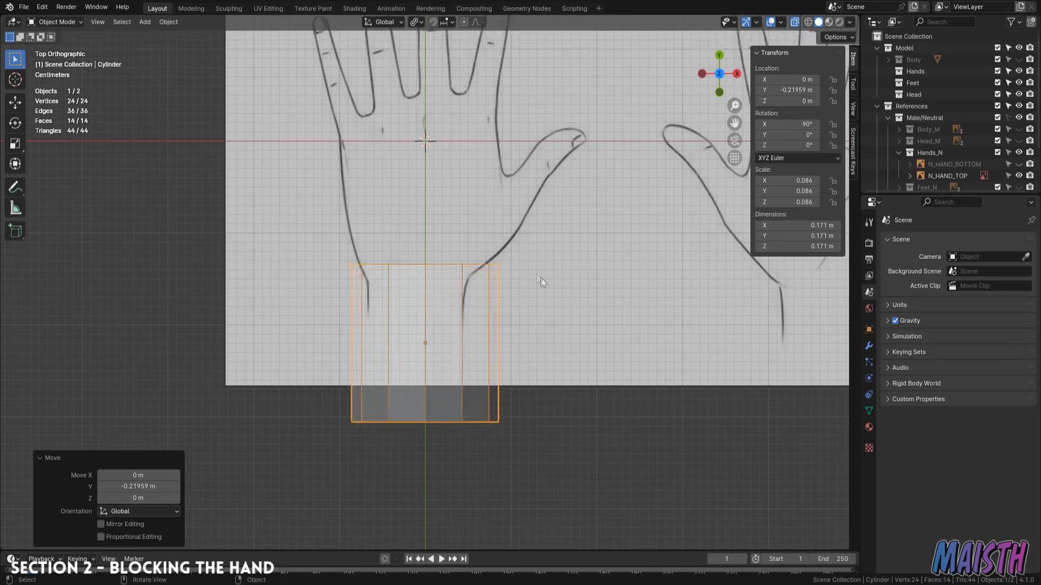
# - Scale and reposition the cylinder until its width matches the wrist outline in the hand reference
pyautogui.press('s')
pyautogui.click(508, 301)
pyautogui.press('g')
pyautogui.click(499, 305)
pyautogui.press('s')
pyautogui.click(491, 308)
# - Flatten the wrist cylinder by scaling it along Z
pyautogui.moveTo(491, 308); pyautogui.dragTo(494, 232, button='middle')
pyautogui.press('s')
pyautogui.press('z')
pyautogui.click(431, 228)
# - In Edit Mode, select both end caps of the cylinder and delete their faces
pyautogui.press('Tab')
pyautogui.click(427, 299)
pyautogui.moveTo(427, 299); pyautogui.dragTo(443, 291, button='middle')
pyautogui.hotkey('alt', 'z')
pyautogui.keyDown('shift'); pyautogui.click(428, 295); pyautogui.keyUp('shift')
pyautogui.hotkey('alt', 'z')
pyautogui.press('x')
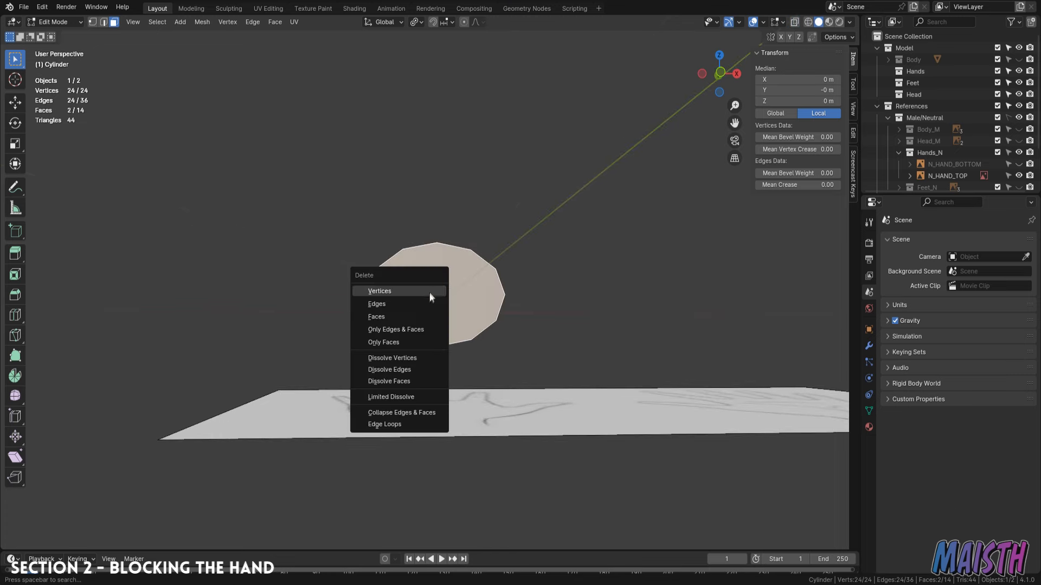
pyautogui.click(418, 316)
# - Extrude the hand-side edge loop of the cylinder about 0.2 m along Y, up to the base of the fingers
pyautogui.moveTo(418, 317); pyautogui.dragTo(434, 369, button='middle')
pyautogui.press('2')
pyautogui.keyDown('alt'); pyautogui.click(451, 325); pyautogui.keyUp('alt')
pyautogui.press('KP_7')
pyautogui.scroll(-1, 451, 325)
pyautogui.keyDown('shift'); pyautogui.moveTo(445, 236); pyautogui.dragTo(446, 315, button='middle'); pyautogui.keyUp('shift')
pyautogui.press('e')
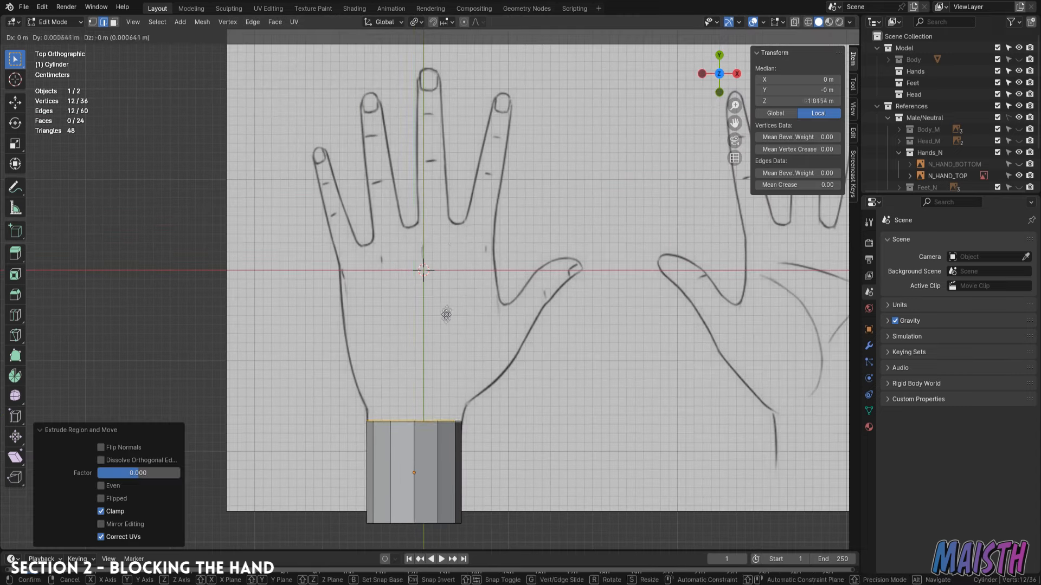
pyautogui.press('y')
pyautogui.click(457, 137)
# - Widen the extruded loop by about 1.68 along X, then rotate and move it to match the slanted knuckle line
pyautogui.press('s')
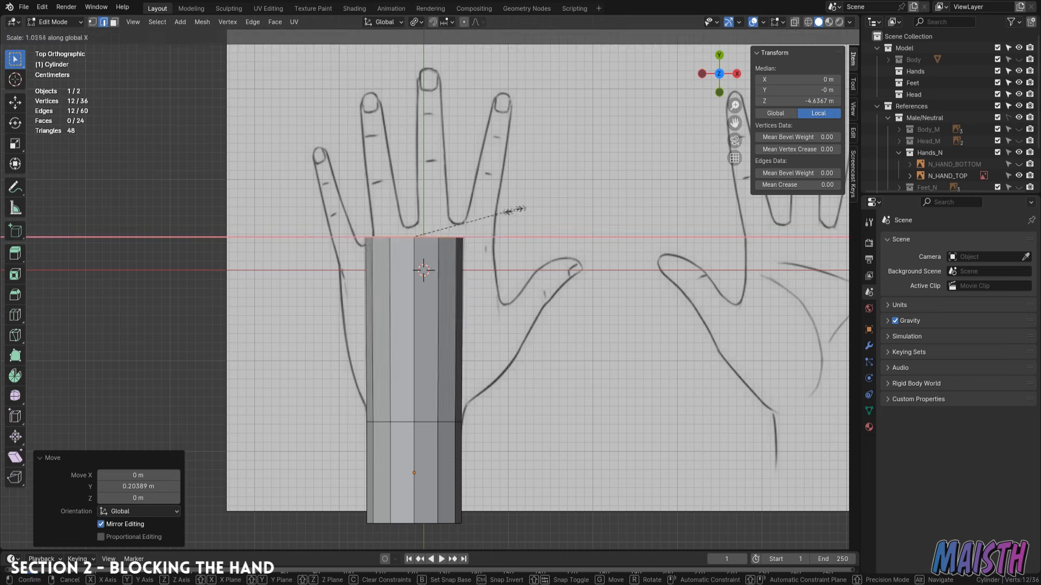
pyautogui.click(576, 212)
pyautogui.press('r')
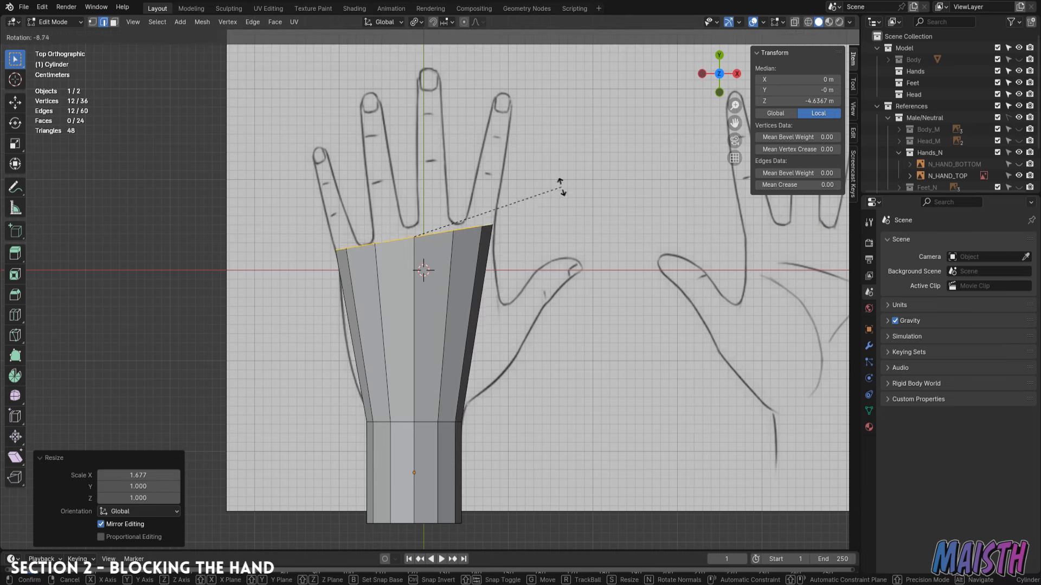
pyautogui.click(566, 196)
pyautogui.press('g')
pyautogui.click(568, 201)
# - Scale the knuckle-end loop along Z to adjust the palm's thickness
pyautogui.moveTo(456, 278); pyautogui.dragTo(398, 293, button='middle')
pyautogui.press('s')
pyautogui.press('z')
pyautogui.click(447, 154)
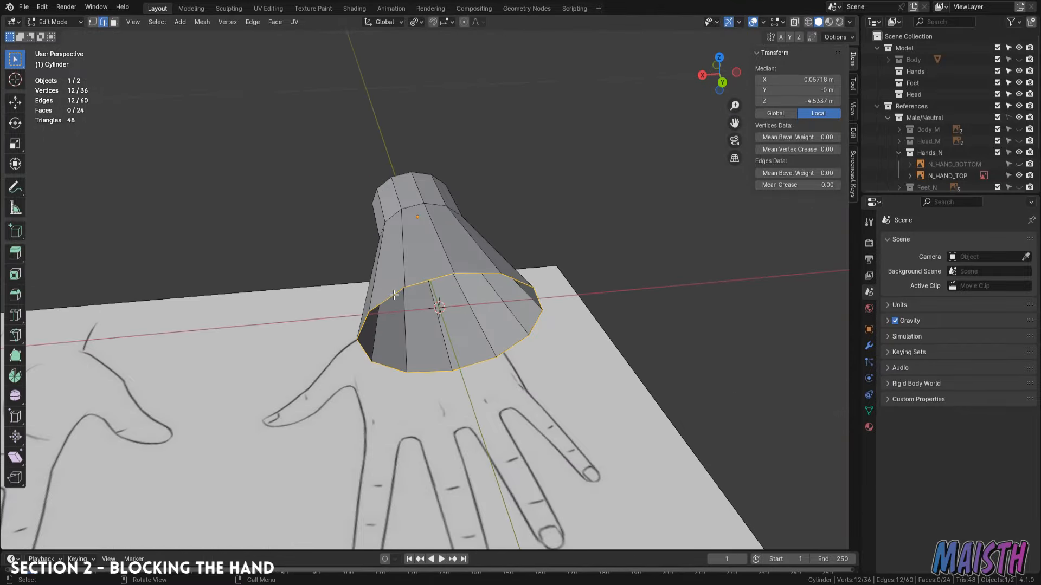
# - Close the knuckle-end loop with Grid Fill and increase the offset until the grid forms two rows of four faces
pyautogui.click(272, 24)
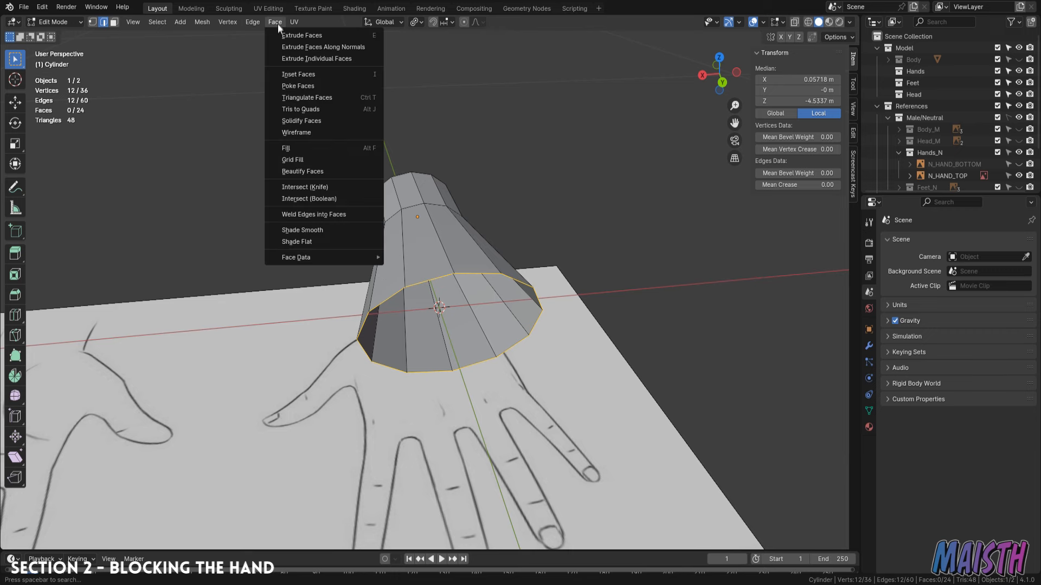
pyautogui.click(307, 158)
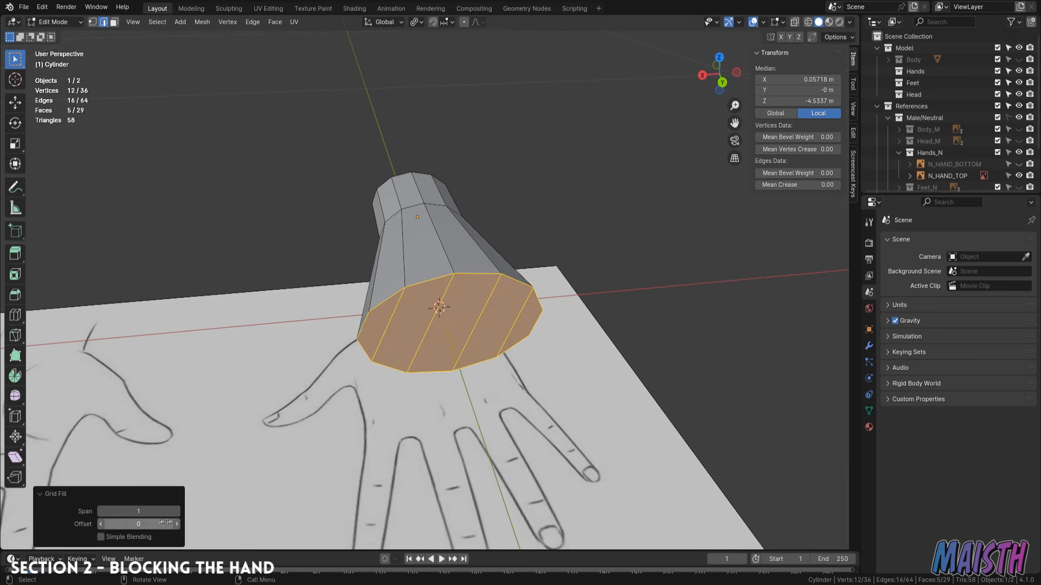
pyautogui.click(175, 523)
pyautogui.click(176, 523)
pyautogui.click(175, 524)
pyautogui.click(175, 523)
pyautogui.click(175, 524)
# - Align the thumb-side inner vertical edge column of the knuckle end by scaling its two edges to 0 along X
pyautogui.moveTo(379, 330); pyautogui.dragTo(399, 349, button='middle')
pyautogui.click(395, 349)
pyautogui.keyDown('shift'); pyautogui.click(397, 311); pyautogui.keyUp('shift')
pyautogui.press('s')
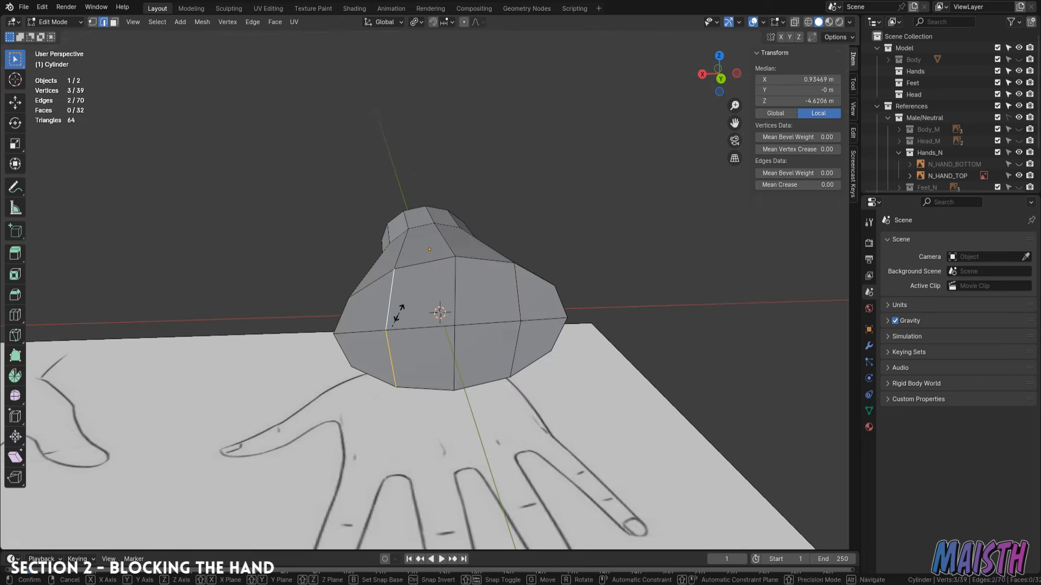
pyautogui.press('z')
pyautogui.press('0')
pyautogui.press('x')
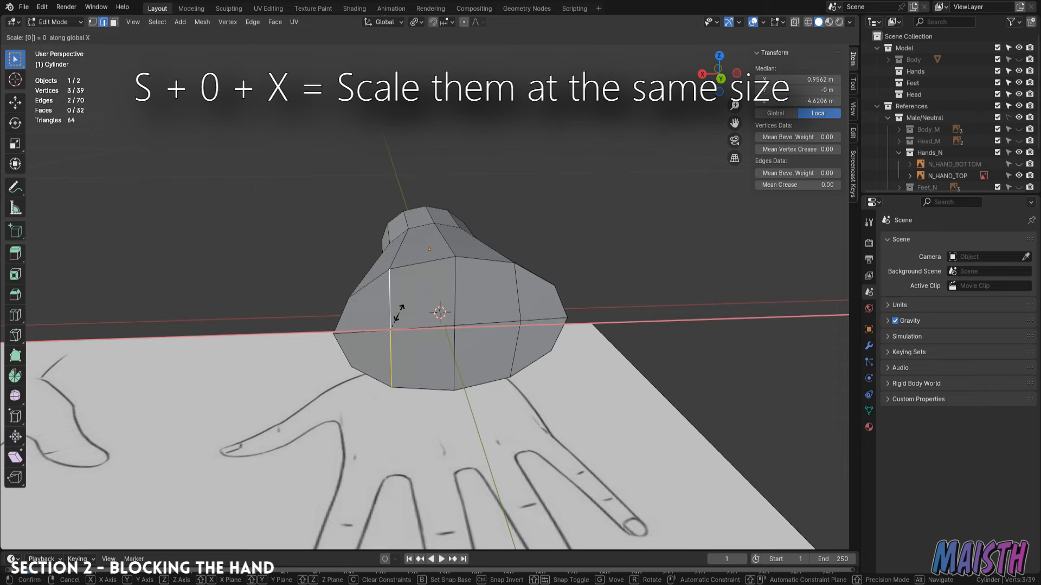
pyautogui.click(400, 312)
# - Align the two edges of the knuckle end's central vertical column by scaling them to 0 along Y
pyautogui.scroll(3, 466, 328)
pyautogui.moveTo(466, 328); pyautogui.dragTo(451, 338, button='middle')
pyautogui.click(457, 412)
pyautogui.keyDown('shift'); pyautogui.click(462, 345); pyautogui.keyUp('shift')
pyautogui.press('s')
pyautogui.press('y')
pyautogui.press('0')
pyautogui.click(463, 345)
# - Straighten the pinky-side inner vertical edge column of the knuckle end by scaling it to 0 along Y and X
pyautogui.click(574, 411)
pyautogui.keyDown('shift'); pyautogui.click(585, 332); pyautogui.keyUp('shift')
pyautogui.press('s')
pyautogui.press('0')
pyautogui.press('y')
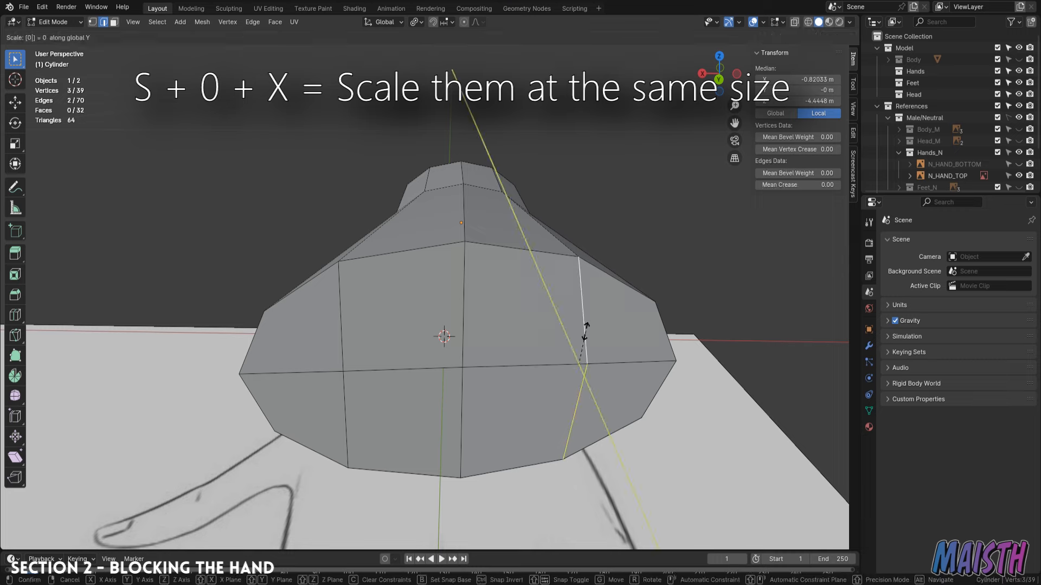
pyautogui.click(585, 332)
pyautogui.press('s')
pyautogui.press('0')
pyautogui.press('x')
pyautogui.click(585, 332)
# - Straighten the outermost edge pairs on both sides of the knuckle end by scaling each pair to 0 along X
pyautogui.click(656, 389)
pyautogui.keyDown('shift'); pyautogui.click(672, 343); pyautogui.keyUp('shift')
pyautogui.press('s')
pyautogui.press('x')
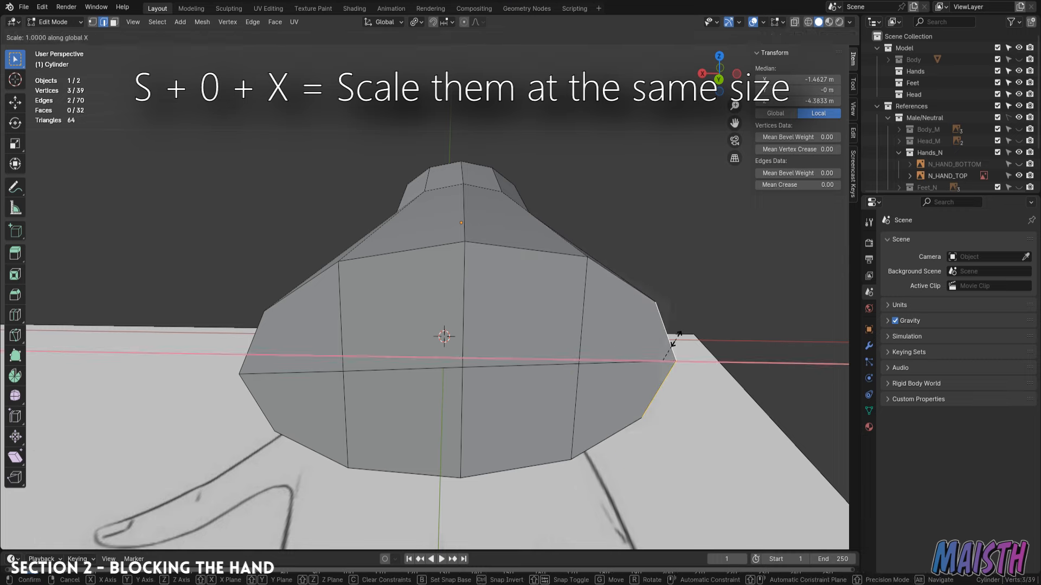
pyautogui.press('0')
pyautogui.click(675, 340)
pyautogui.click(257, 400)
pyautogui.keyDown('shift'); pyautogui.click(256, 342); pyautogui.keyUp('shift')
pyautogui.press('s')
pyautogui.press('x')
pyautogui.press('0')
pyautogui.click(255, 342)
# - Flatten all knuckle-end vertices onto one line in top view by scaling them to 0 along Y
pyautogui.hotkey('alt', 'z')
pyautogui.press('KP_7')
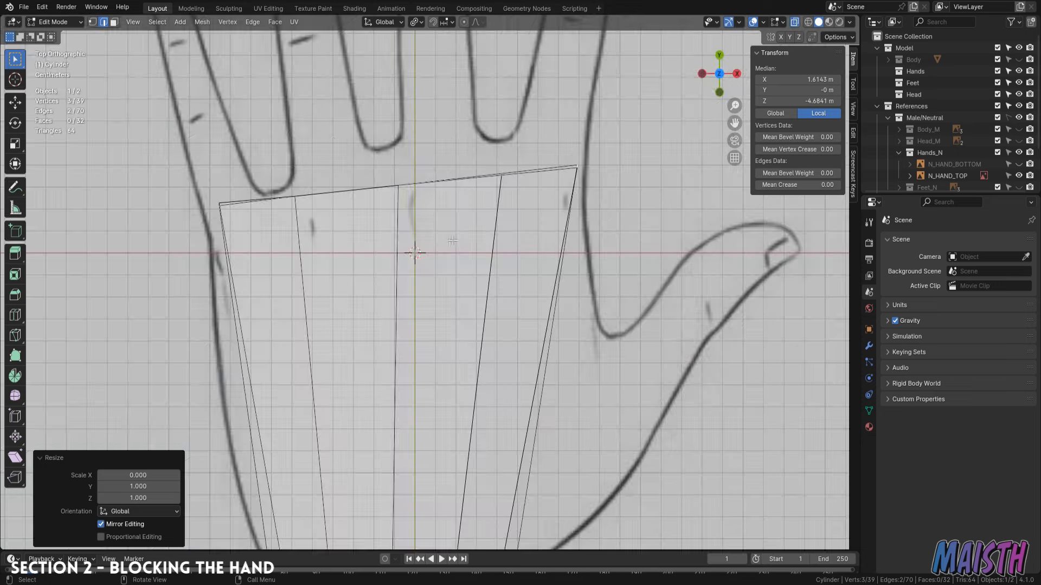
pyautogui.press('1')
pyautogui.moveTo(603, 221); pyautogui.dragTo(178, 129)
pyautogui.press('s')
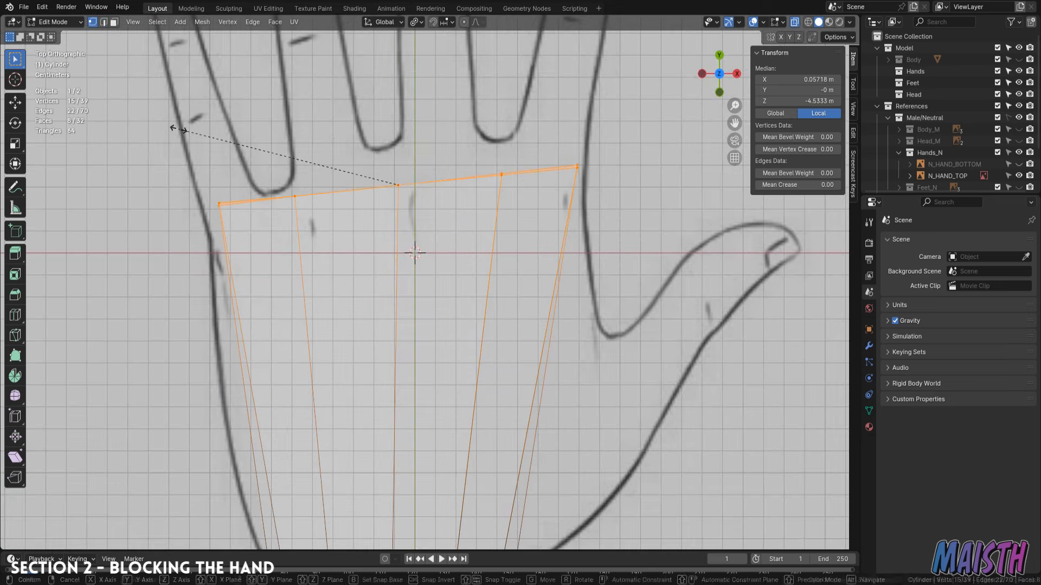
pyautogui.press('z')
pyautogui.press('0')
pyautogui.click(179, 129)
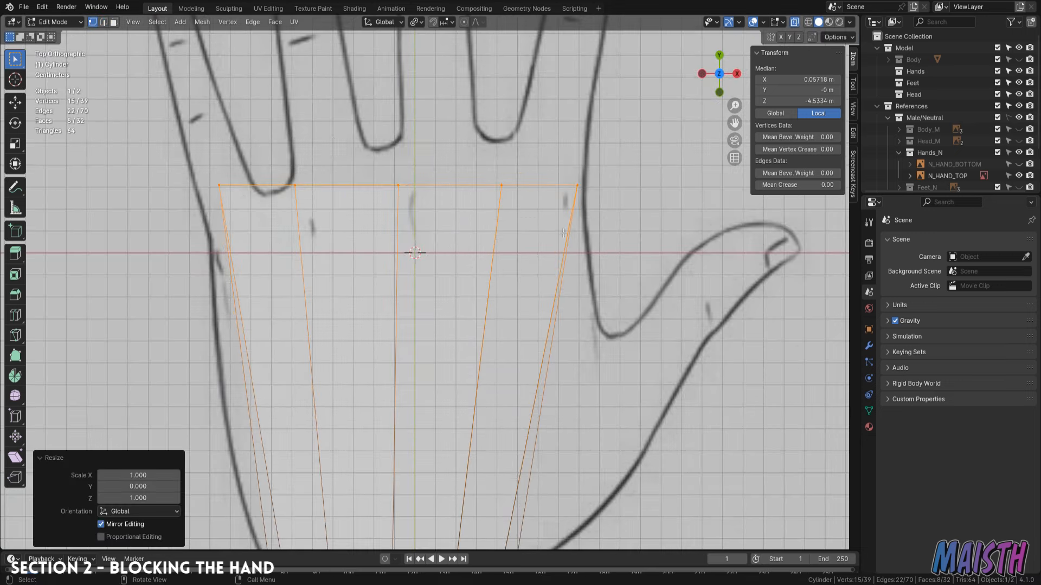
# - Move the vertices between the index and middle fingers up toward the finger gap and fit the index-side corner to the outline
pyautogui.keyDown('shift'); pyautogui.moveTo(561, 216); pyautogui.dragTo(553, 291, button='middle'); pyautogui.keyUp('shift')
pyautogui.moveTo(521, 298); pyautogui.dragTo(468, 230)
pyautogui.press('g')
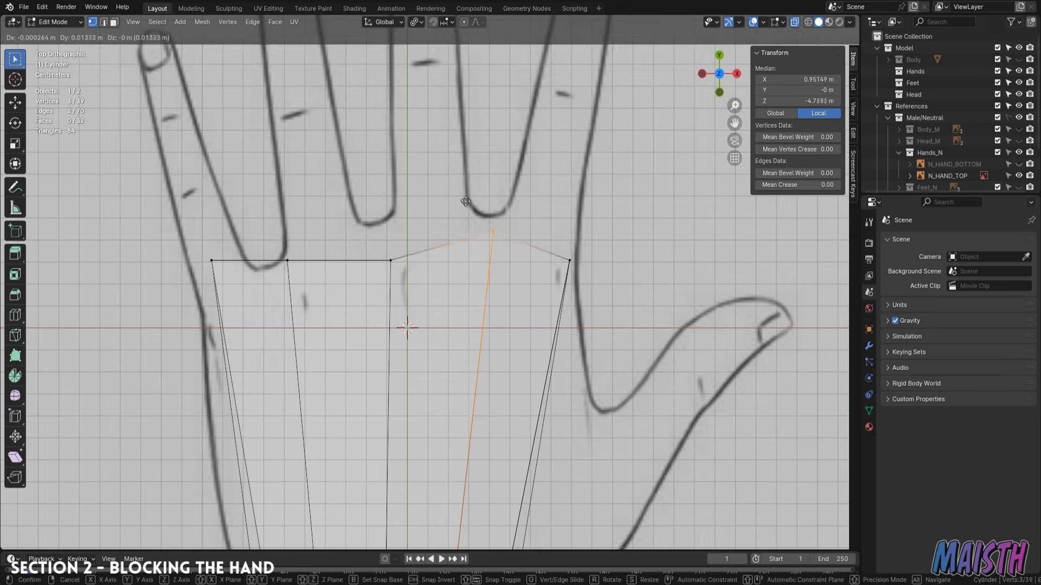
pyautogui.rightClick(462, 190)
pyautogui.press('g')
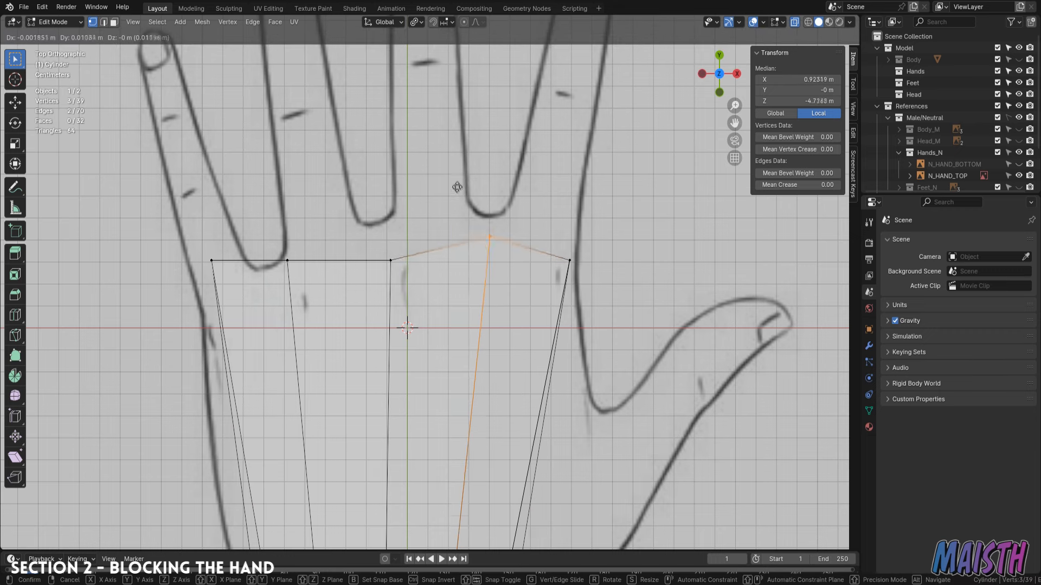
pyautogui.click(457, 173)
pyautogui.moveTo(599, 289); pyautogui.dragTo(544, 207)
pyautogui.press('g')
pyautogui.click(550, 202)
# - Move the remaining knuckle vertex columns to the other two finger gaps and the pinky-side corner to the hand outline
pyautogui.click(392, 262)
pyautogui.press('g')
pyautogui.click(359, 182)
pyautogui.click(287, 261)
pyautogui.press('g')
pyautogui.click(240, 241)
pyautogui.moveTo(233, 282); pyautogui.dragTo(173, 227)
pyautogui.press('g')
pyautogui.click(168, 293)
# - Raise the three inner vertices on the underside of the knuckle end along Z, with the central one slightly higher
pyautogui.moveTo(455, 205); pyautogui.dragTo(372, 274, button='middle')
pyautogui.hotkey('alt', 'z')
pyautogui.click(449, 341)
pyautogui.press('g')
pyautogui.press('z')
pyautogui.click(450, 317)
pyautogui.click(369, 332)
pyautogui.press('g')
pyautogui.press('z')
pyautogui.click(388, 302)
pyautogui.click(525, 335)
pyautogui.press('g')
pyautogui.press('z')
pyautogui.click(447, 310)
pyautogui.click(448, 311)
pyautogui.press('g')
pyautogui.press('z')
pyautogui.click(447, 301)
# - Raise the three inner vertices of the knuckle end's middle row along Z to arch that row
pyautogui.moveTo(456, 288); pyautogui.dragTo(462, 297, button='middle')
pyautogui.click(445, 277)
pyautogui.press('g')
pyautogui.press('z')
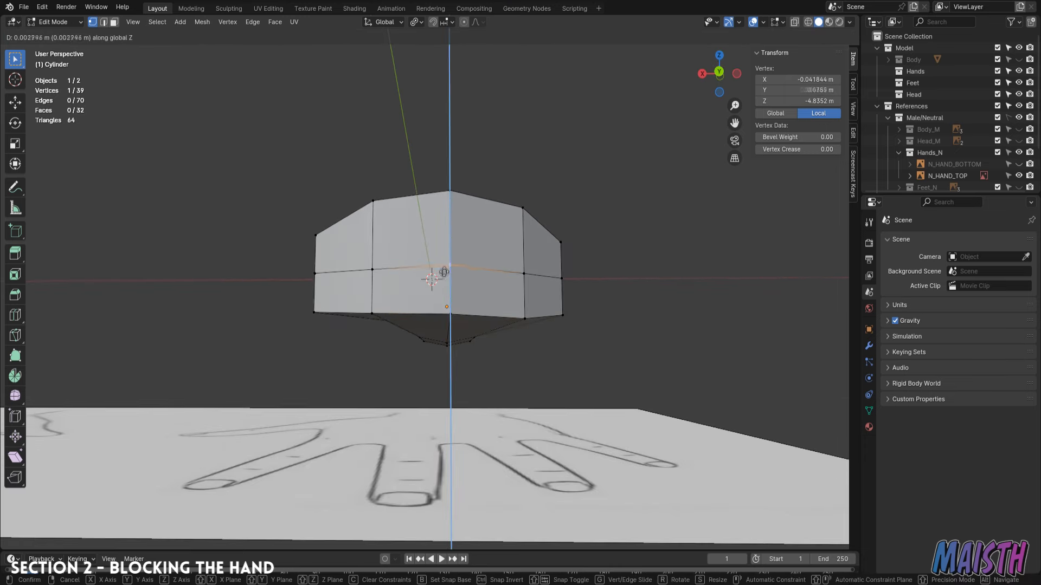
pyautogui.click(445, 255)
pyautogui.click(372, 269)
pyautogui.press('g')
pyautogui.press('z')
pyautogui.click(374, 256)
pyautogui.click(524, 268)
pyautogui.press('g')
pyautogui.press('z')
pyautogui.click(524, 259)
# - Lower the central vertex of the knuckle end's middle row slightly along Z
pyautogui.moveTo(515, 260); pyautogui.dragTo(501, 274, button='middle')
pyautogui.click(438, 267)
pyautogui.press('g')
pyautogui.press('z')
pyautogui.click(437, 273)
# - Lower the two outer corner vertices on the underside of the knuckle end along Z
pyautogui.moveTo(347, 271)
pyautogui.mouseDown(button='middle')
pyautogui.moveTo(418, 264)
pyautogui.moveTo(347, 268)
pyautogui.mouseUp(button='middle')
pyautogui.click(319, 313)
pyautogui.moveTo(346, 304); pyautogui.dragTo(328, 306, button='middle')
pyautogui.keyDown('shift'); pyautogui.click(566, 309); pyautogui.keyUp('shift')
pyautogui.press('g')
pyautogui.press('z')
pyautogui.click(572, 324)
# - Bevel the three inner vertical edge columns at the finger gaps about 0.157 m wide with 2 segments, and nudge them onto the drawing
pyautogui.moveTo(460, 312); pyautogui.dragTo(501, 289, button='middle')
pyautogui.scroll(-2, 528, 309)
pyautogui.click(497, 311)
pyautogui.press('3')
pyautogui.click(443, 297)
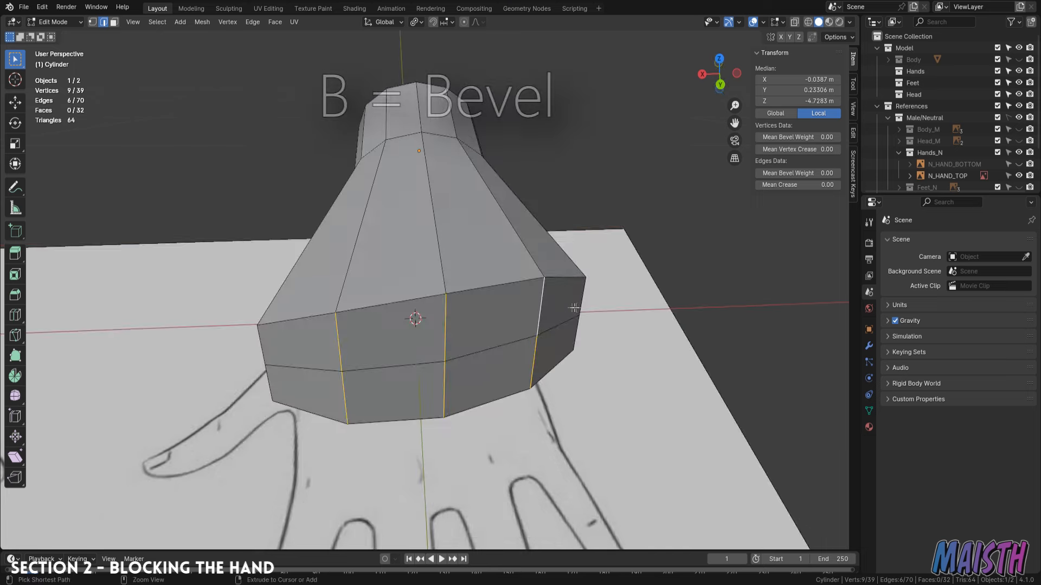
pyautogui.press('KP_7')
pyautogui.hotkey('ctrl', 'b')
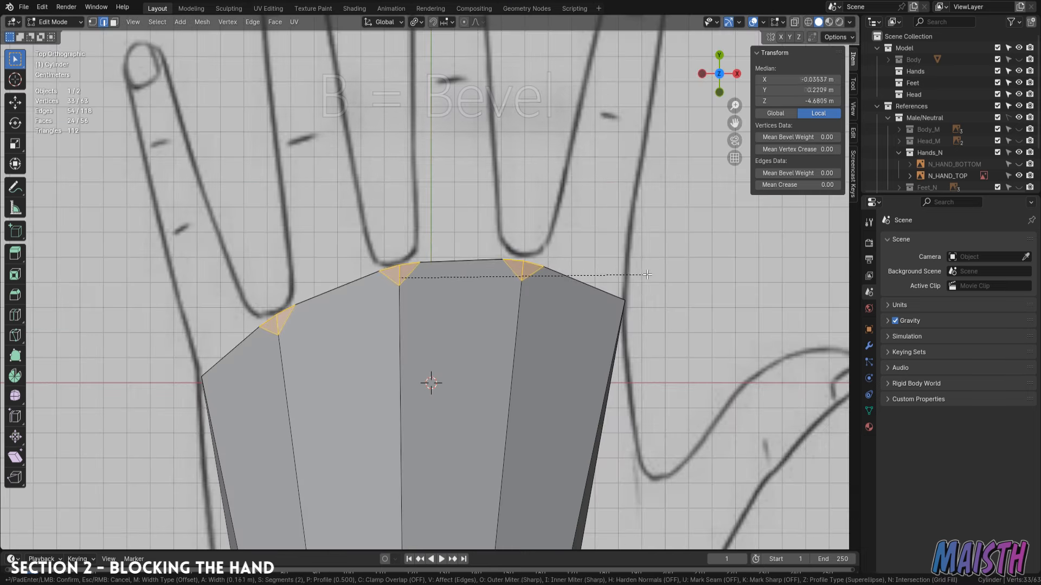
pyautogui.click(579, 295)
pyautogui.press('g')
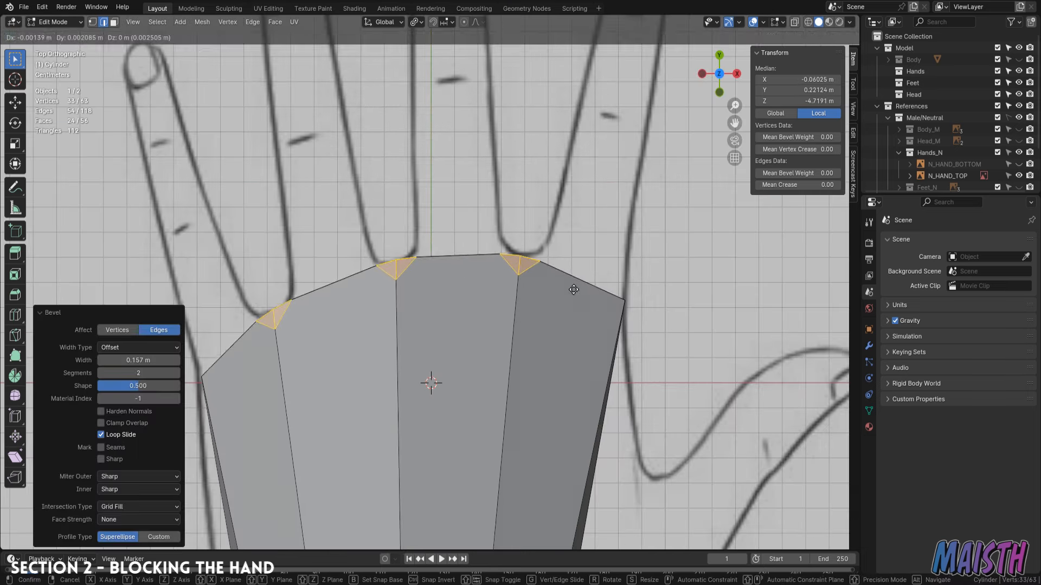
pyautogui.click(573, 290)
# - Extrude the four pairs of finger-base faces between the bevels about 0.17 m along their normals to form the fingers
pyautogui.moveTo(603, 263); pyautogui.dragTo(327, 336, button='middle')
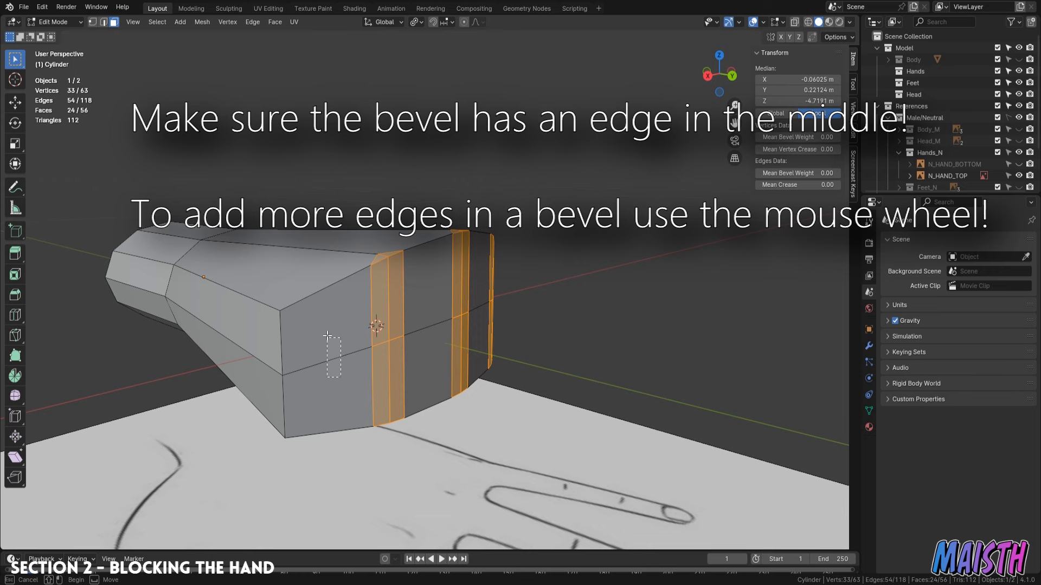
pyautogui.moveTo(341, 377); pyautogui.dragTo(327, 336)
pyautogui.moveTo(327, 336); pyautogui.dragTo(287, 335, button='middle')
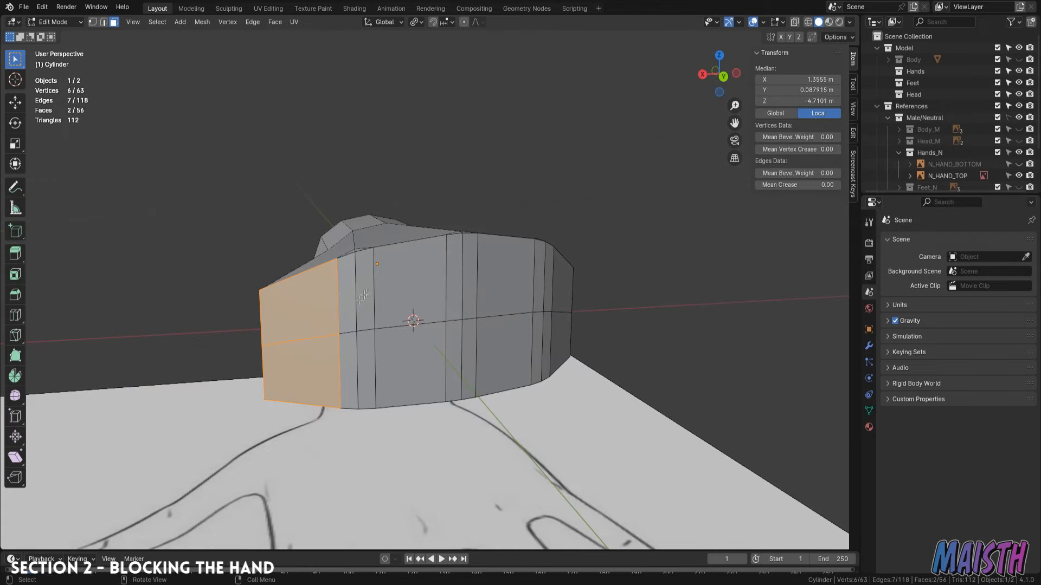
pyautogui.keyDown('shift'); pyautogui.moveTo(425, 345); pyautogui.dragTo(432, 308); pyautogui.keyUp('shift')
pyautogui.keyDown('shift'); pyautogui.moveTo(488, 337); pyautogui.dragTo(516, 302); pyautogui.keyUp('shift')
pyautogui.keyDown('shift'); pyautogui.moveTo(559, 334); pyautogui.dragTo(547, 334, button='middle'); pyautogui.keyUp('shift')
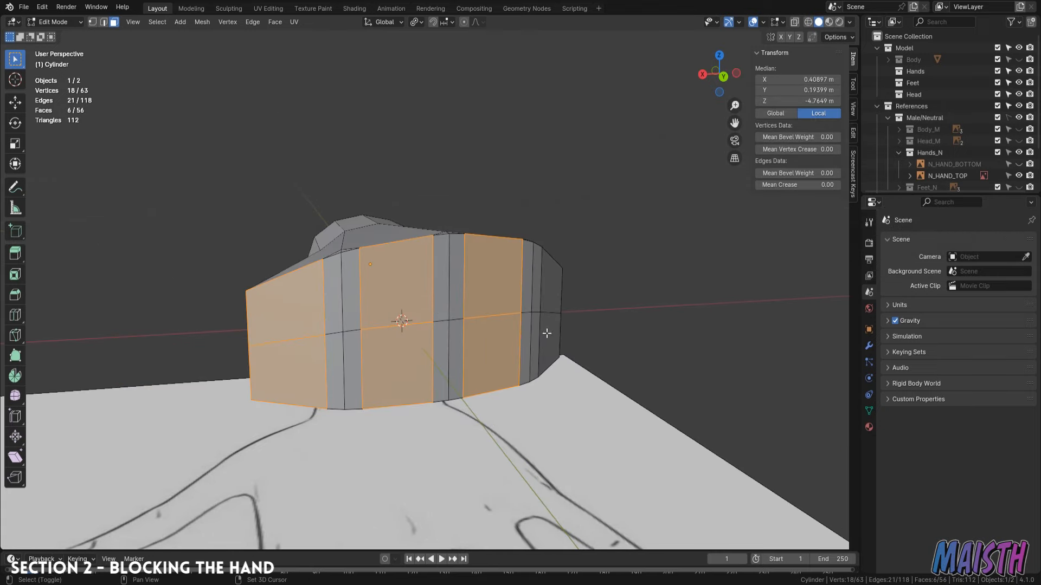
pyautogui.press('KP_7')
pyautogui.scroll(-2, 549, 295)
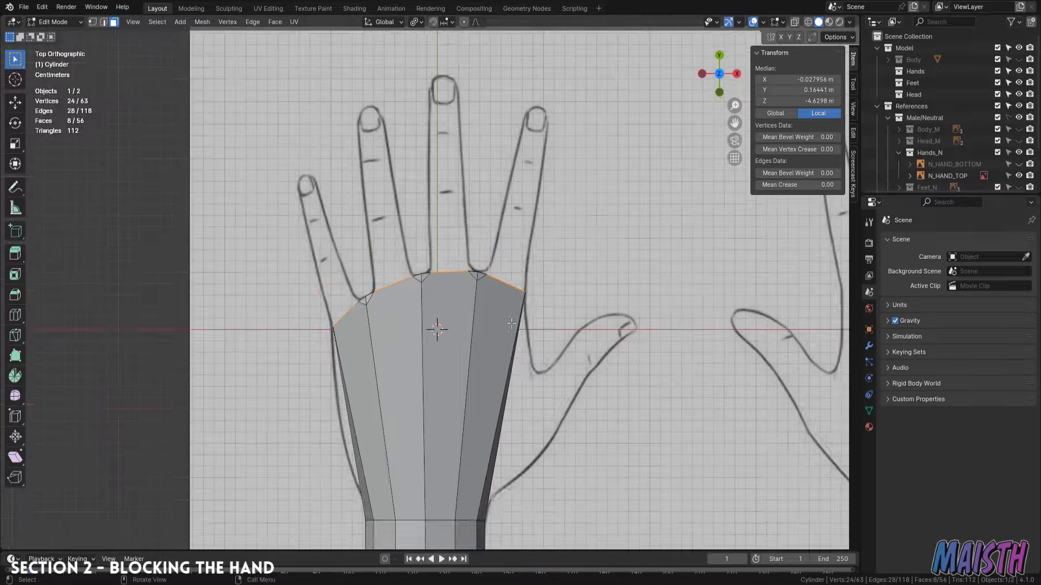
pyautogui.press('e')
pyautogui.click(561, 177)
pyautogui.moveTo(561, 177); pyautogui.dragTo(501, 242, button='middle')
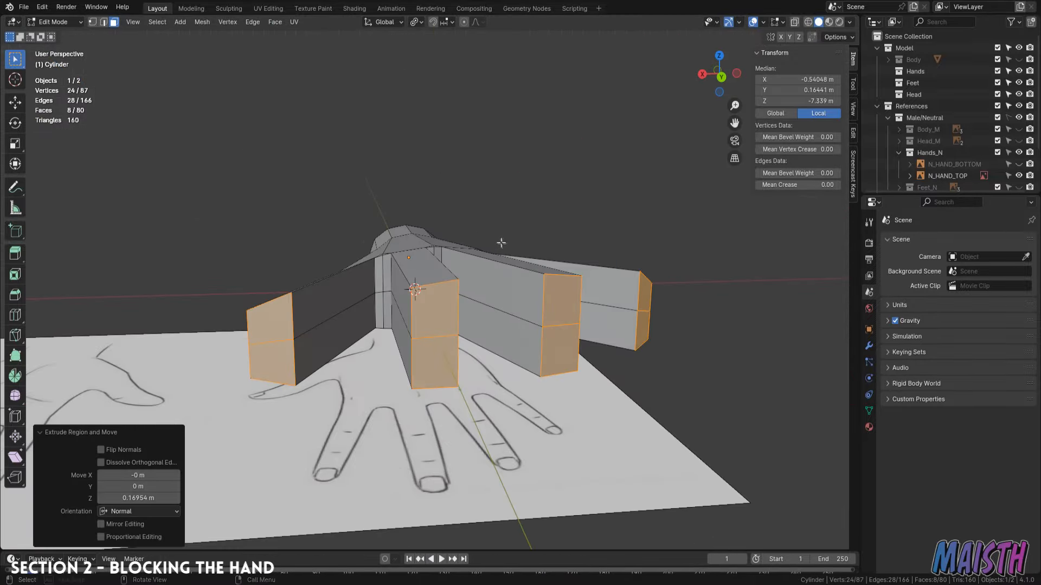
# - Round the four finger ends with LoopTools Circle and set the transform orientation to Normal
pyautogui.rightClick(532, 301)
pyautogui.moveTo(536, 285)
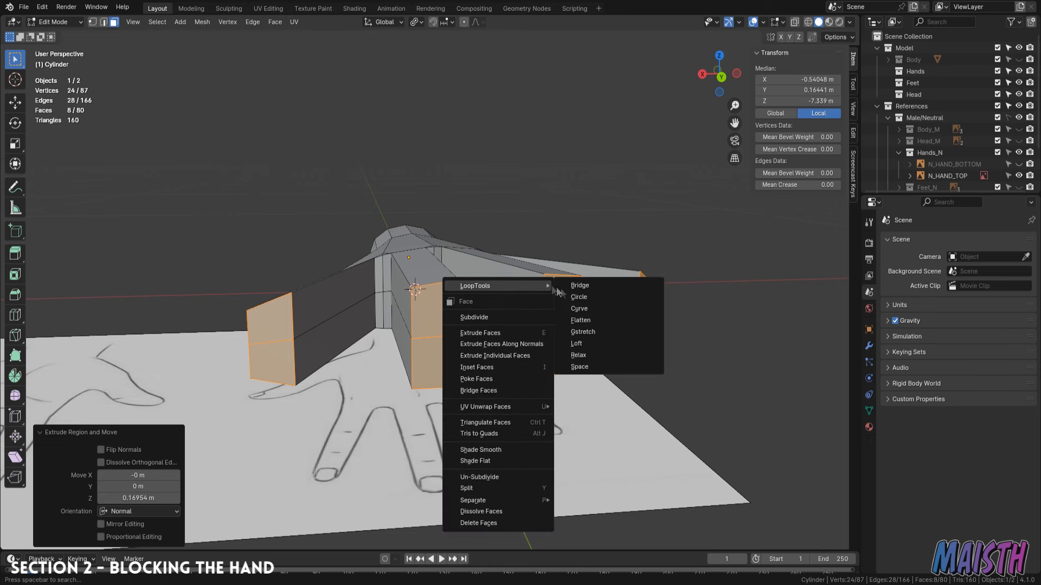
pyautogui.click(601, 297)
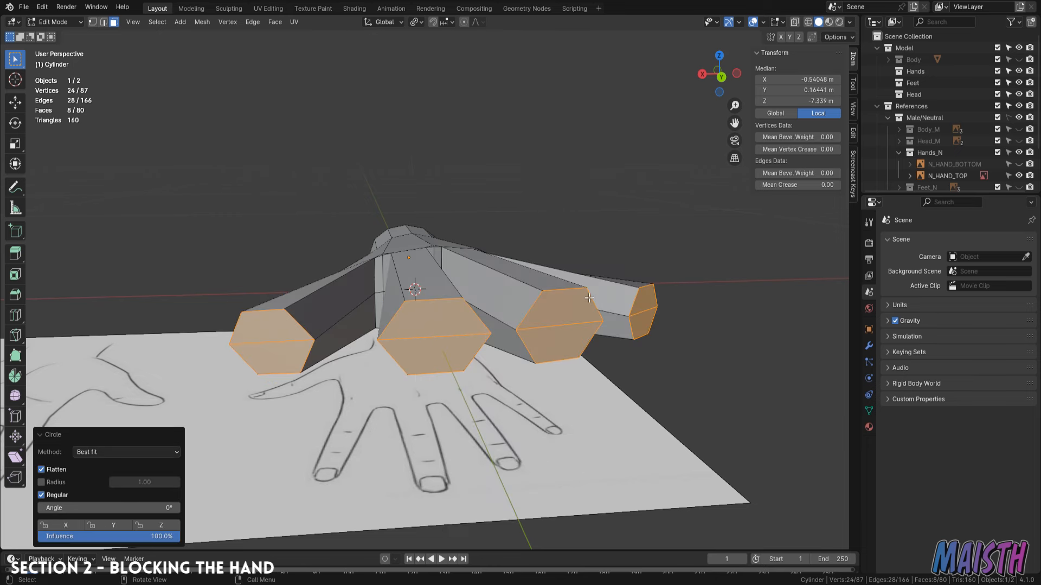
pyautogui.moveTo(590, 297); pyautogui.dragTo(554, 307, button='middle')
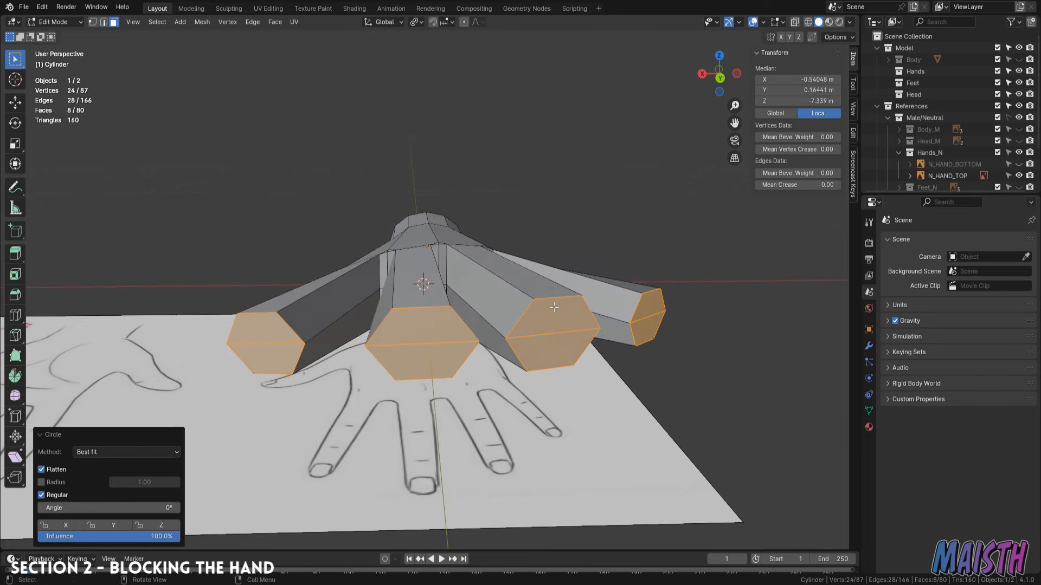
pyautogui.click(397, 22)
pyautogui.click(379, 81)
pyautogui.press('s')
pyautogui.press('x')
pyautogui.press('y')
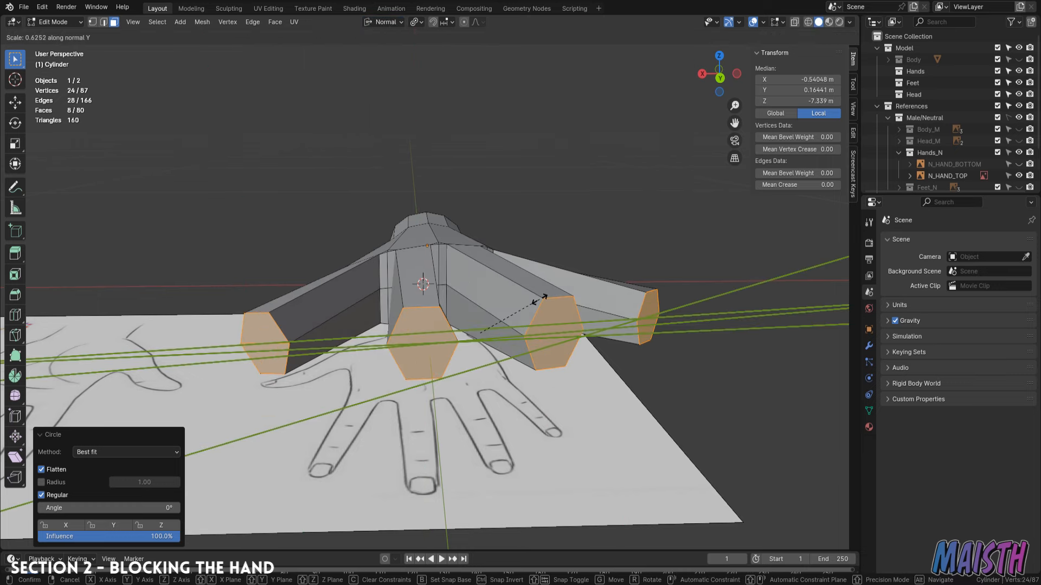
pyautogui.rightClick(509, 297)
pyautogui.click(418, 22)
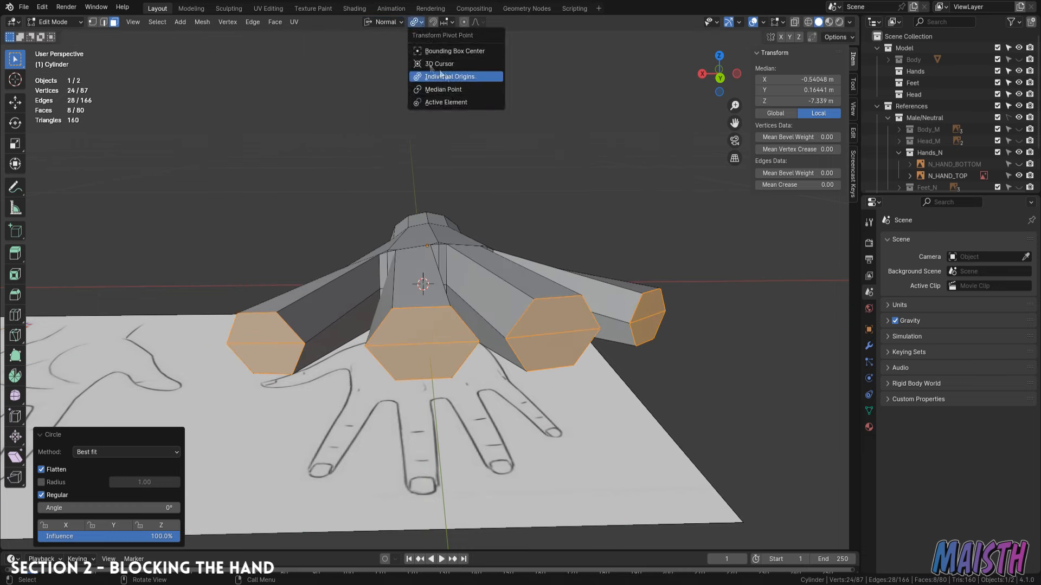
pyautogui.click(382, 22)
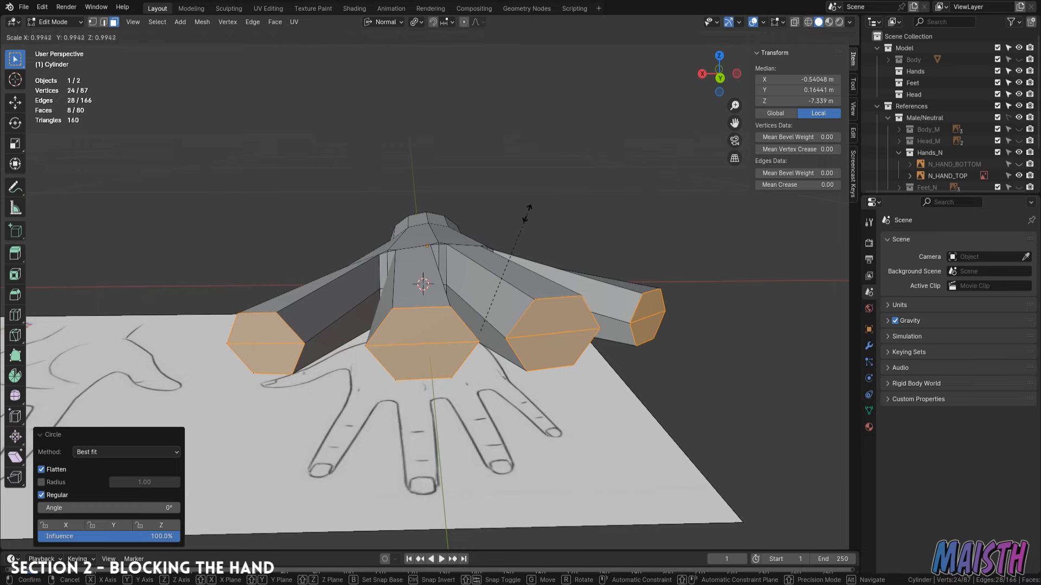
# - Narrow the four finger ends by scaling them to about 0.6 along their normal Y axis
pyautogui.press('s')
pyautogui.press('y')
pyautogui.press('Return')
pyautogui.moveTo(596, 254); pyautogui.dragTo(535, 243, button='middle')
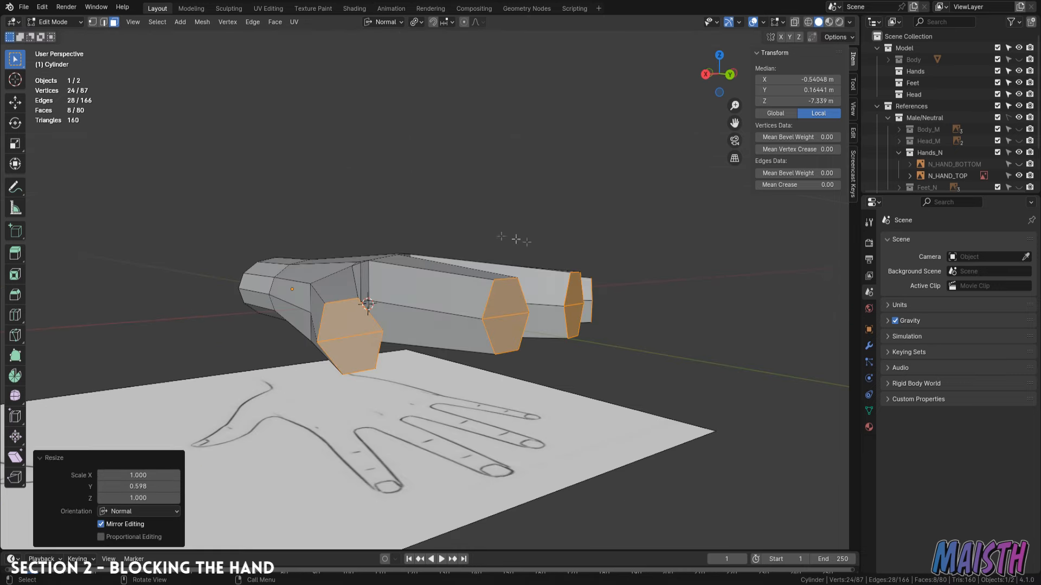
pyautogui.press('s')
pyautogui.press('z')
pyautogui.press('y')
pyautogui.press('x')
pyautogui.rightClick(483, 234)
# - Scale the four finger ends uniformly to about 0.835
pyautogui.press('s')
pyautogui.click(495, 246)
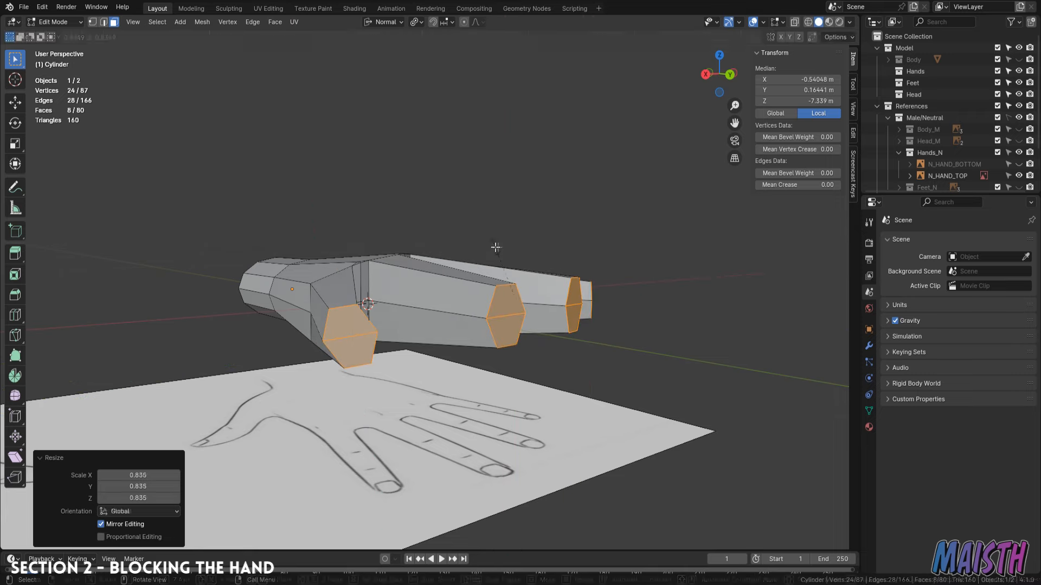
pyautogui.press('KP_3')
pyautogui.press('KP_7')
pyautogui.keyDown('shift'); pyautogui.moveTo(498, 247); pyautogui.dragTo(474, 277, button='middle'); pyautogui.keyUp('shift')
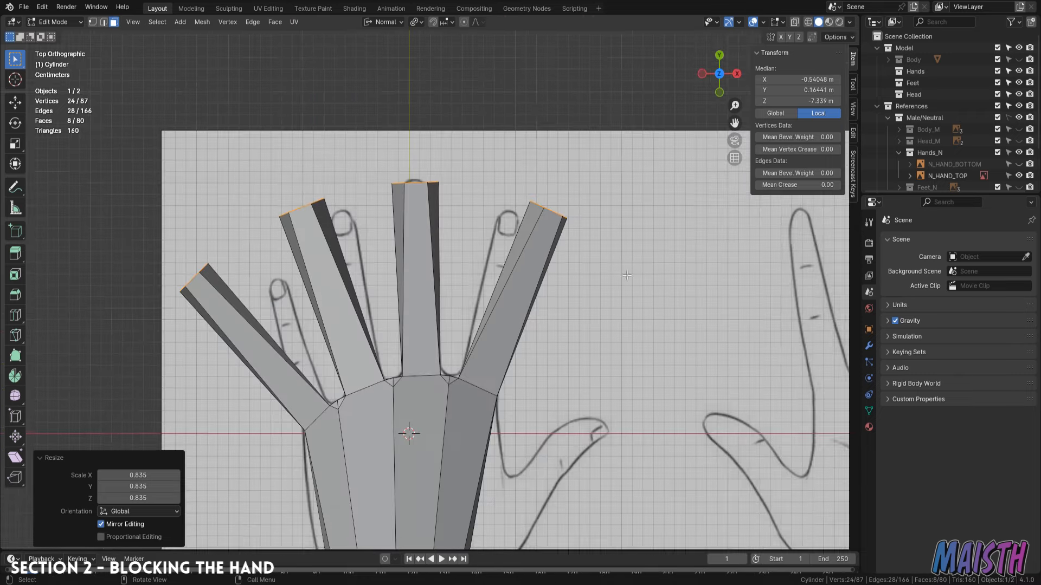
# - Move, rotate and scale the index finger's end vertices so the finger matches the reference outline
pyautogui.hotkey('alt', 'z')
pyautogui.keyDown('shift'); pyautogui.moveTo(622, 272); pyautogui.dragTo(568, 292, button='middle'); pyautogui.keyUp('shift')
pyautogui.hotkey('alt', 'z')
pyautogui.hotkey('alt', 'z')
pyautogui.press('1')
pyautogui.moveTo(546, 266); pyautogui.dragTo(462, 202)
pyautogui.press('g')
pyautogui.click(478, 211)
pyautogui.press('r')
pyautogui.click(492, 206)
pyautogui.press('s')
pyautogui.click(489, 209)
pyautogui.press('g')
pyautogui.click(489, 211)
# - Scale and move the middle finger's end vertices to fit the fingertip in the reference drawing
pyautogui.moveTo(323, 230); pyautogui.dragTo(429, 182)
pyautogui.press('s')
pyautogui.click(408, 191)
pyautogui.press('g')
pyautogui.click(409, 194)
# - Move, rotate and scale the ring finger's end vertices to line up with the reference outline
pyautogui.moveTo(209, 254); pyautogui.dragTo(304, 175)
pyautogui.press('g')
pyautogui.click(342, 181)
pyautogui.press('r')
pyautogui.click(345, 200)
pyautogui.press('s')
pyautogui.click(331, 210)
pyautogui.press('g')
pyautogui.click(332, 214)
pyautogui.press('s')
pyautogui.keyDown('shift'); pyautogui.moveTo(330, 217); pyautogui.dragTo(478, 161, button='middle'); pyautogui.keyUp('shift')
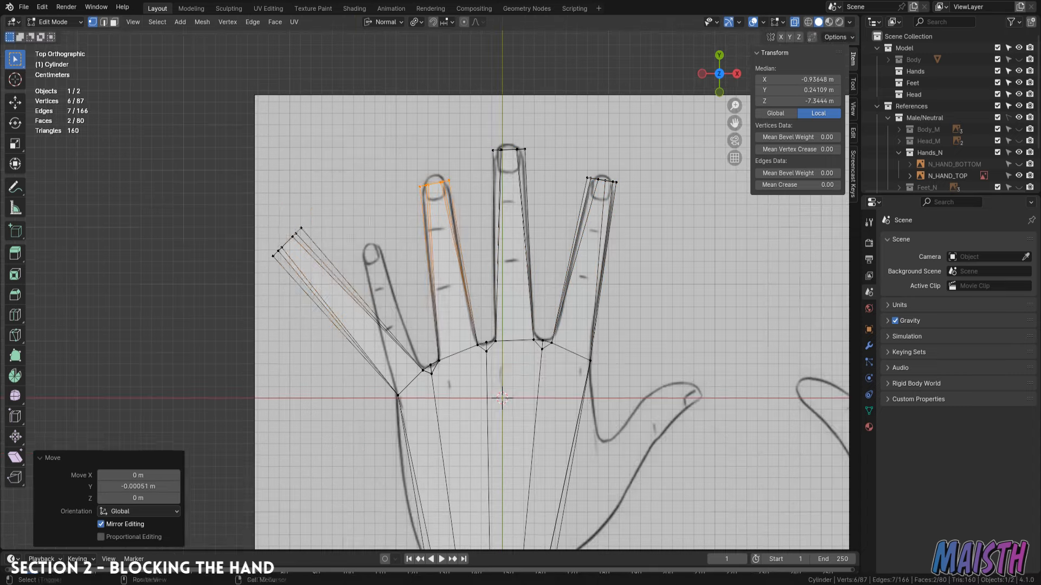
# - Reposition, rotate and shrink the little finger's end vertices to fit its outline in the reference drawing
pyautogui.moveTo(202, 274); pyautogui.dragTo(347, 208)
pyautogui.press('r')
pyautogui.click(379, 205)
pyautogui.press('s')
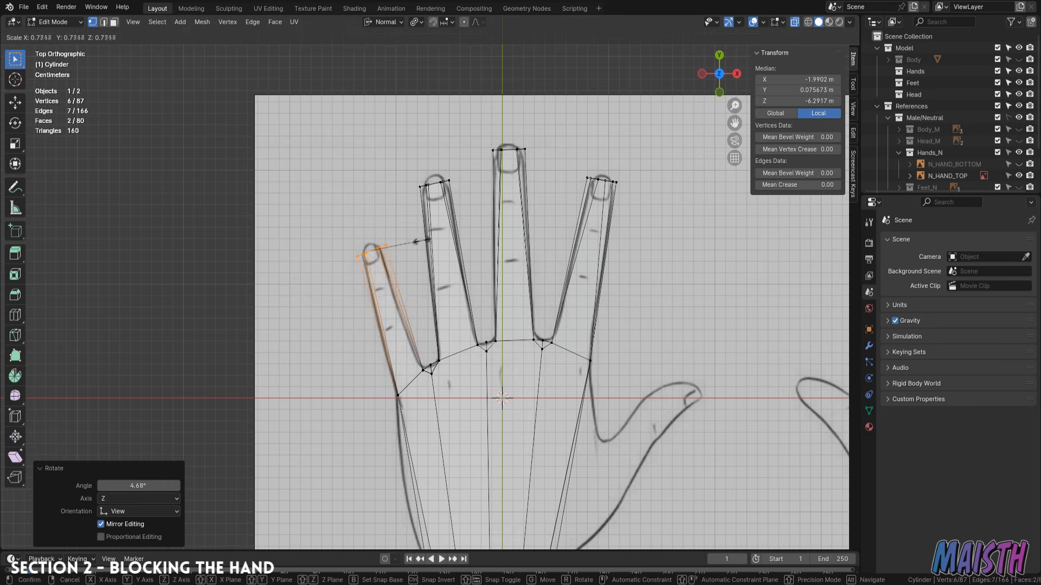
pyautogui.click(407, 243)
pyautogui.press('g')
pyautogui.click(406, 241)
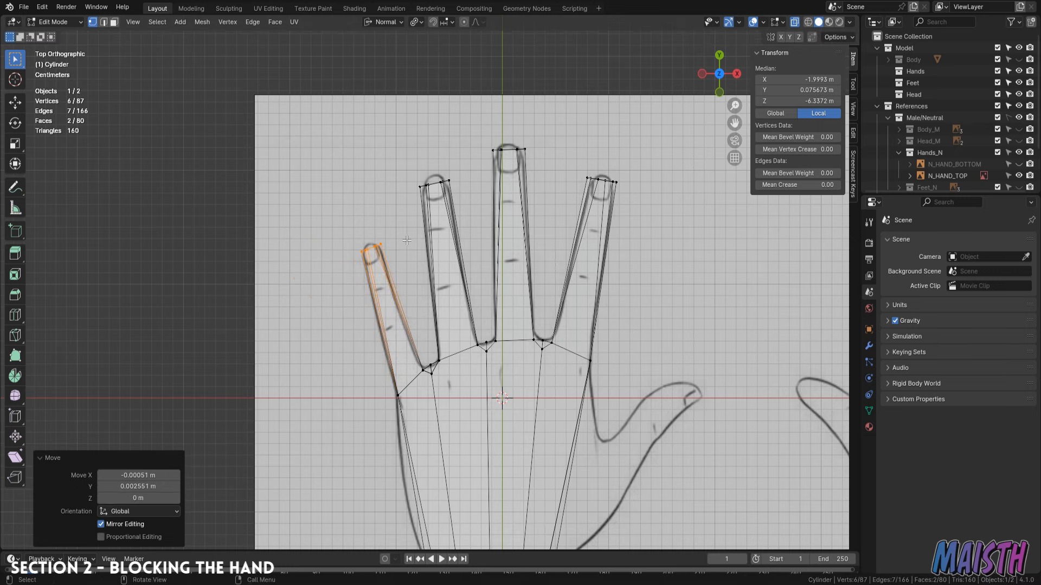
# - Try to shift the index fingertip's single upper vertex about 0.006 m toward the middle finger
pyautogui.hotkey('alt', 'z')
pyautogui.moveTo(407, 240); pyautogui.dragTo(445, 181, button='middle')
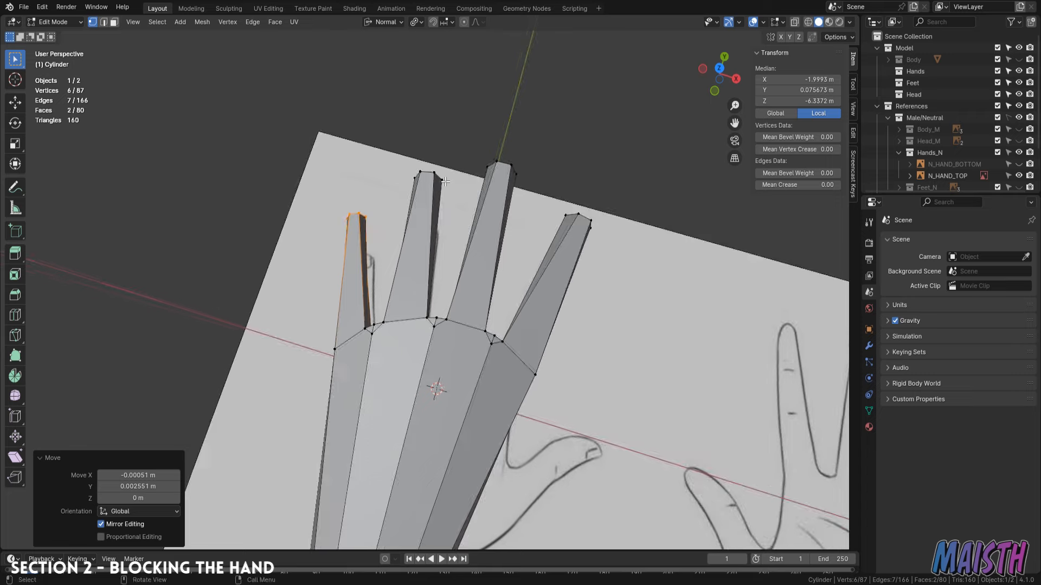
pyautogui.press('KP_7')
pyautogui.scroll(7, 461, 212)
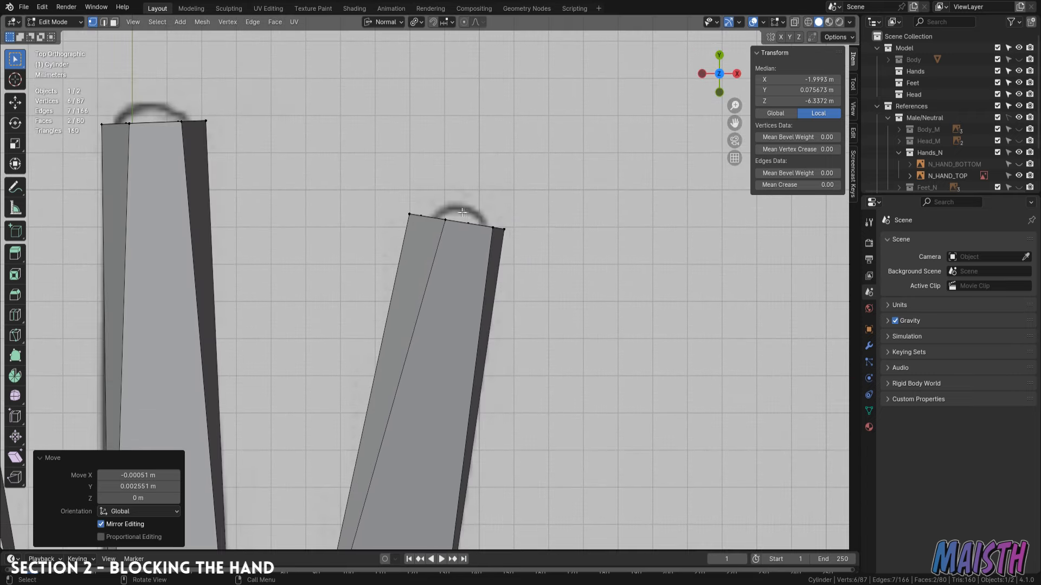
pyautogui.click(444, 220)
pyautogui.press('g')
pyautogui.click(472, 220)
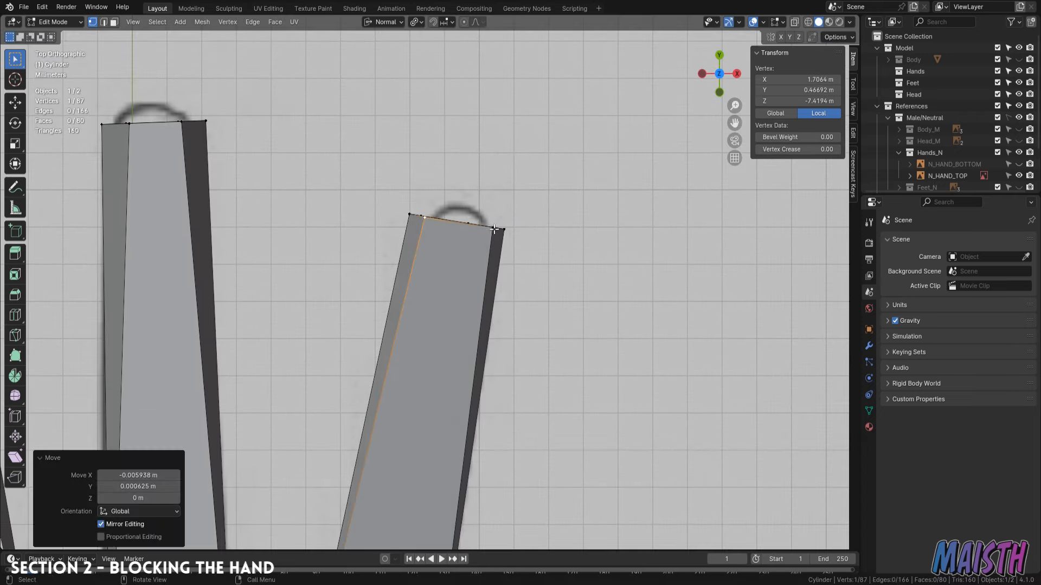
pyautogui.scroll(-3, 432, 241)
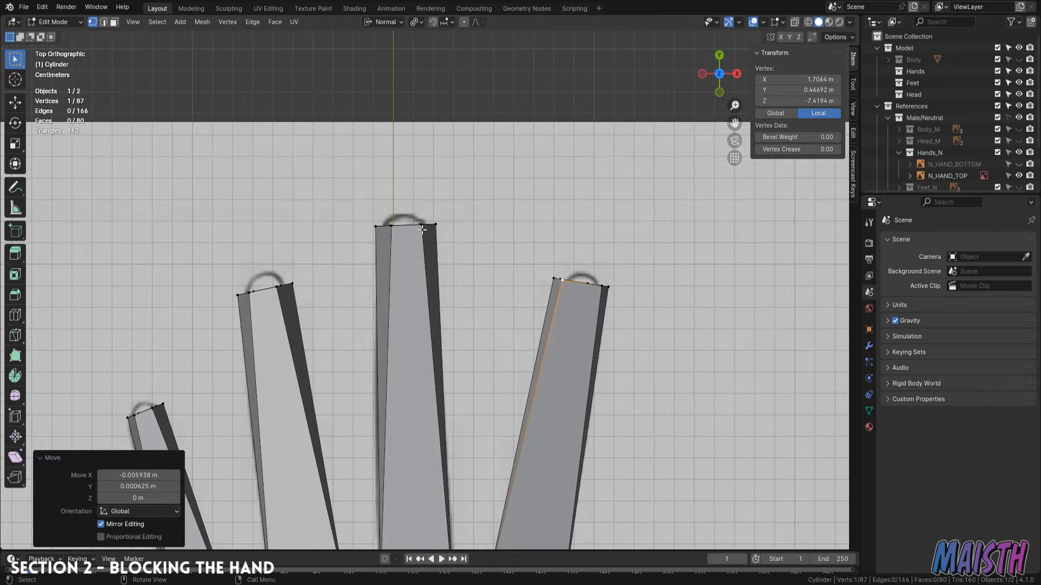
pyautogui.hotkey('alt', 'a')
# - Shift the index fingertip's upper edge about 0.004 m toward the middle finger
pyautogui.scroll(3, 612, 287)
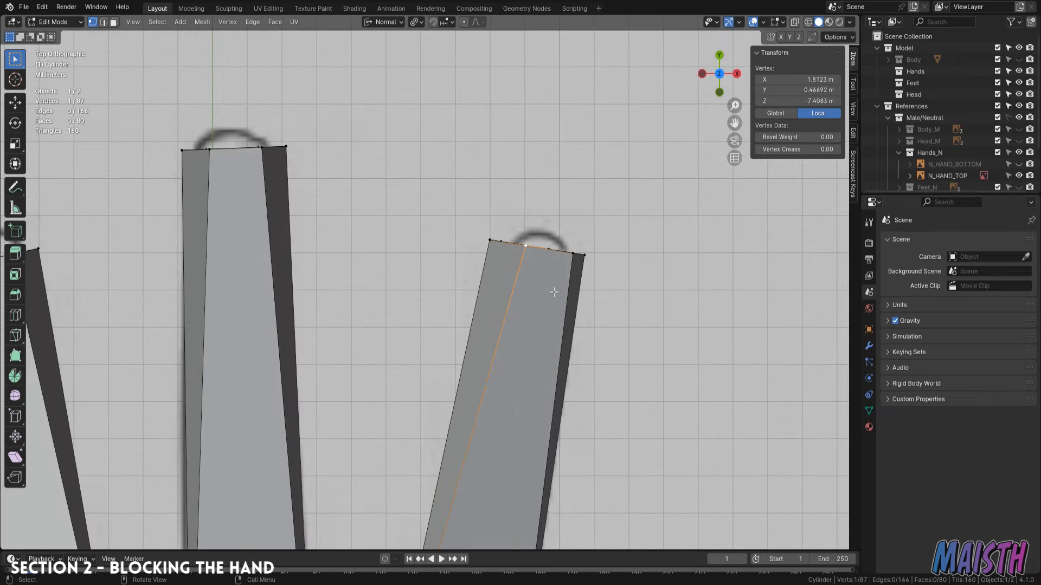
pyautogui.click(553, 254)
pyautogui.press('g')
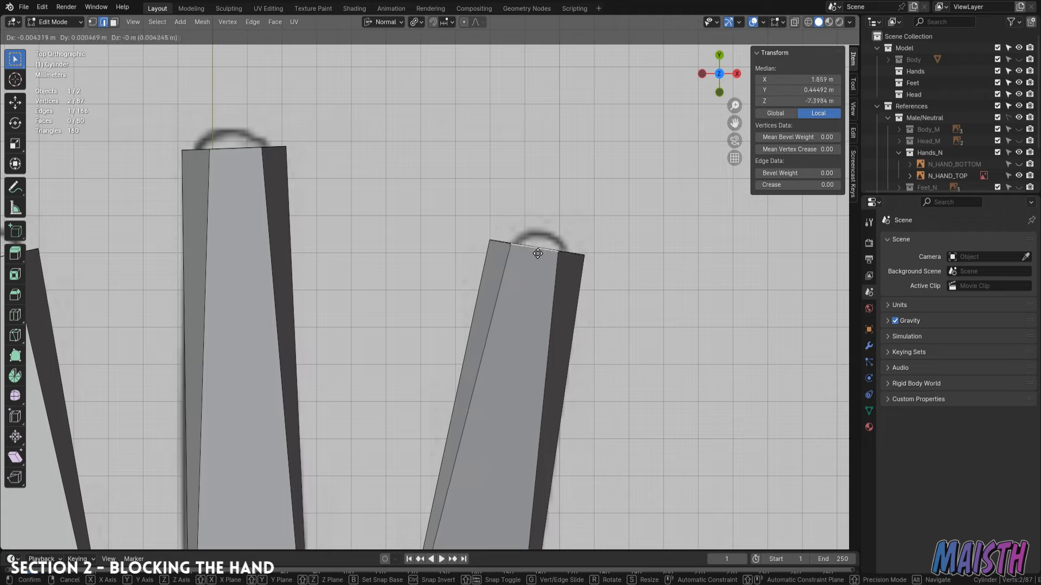
pyautogui.click(538, 253)
pyautogui.scroll(-8, 534, 249)
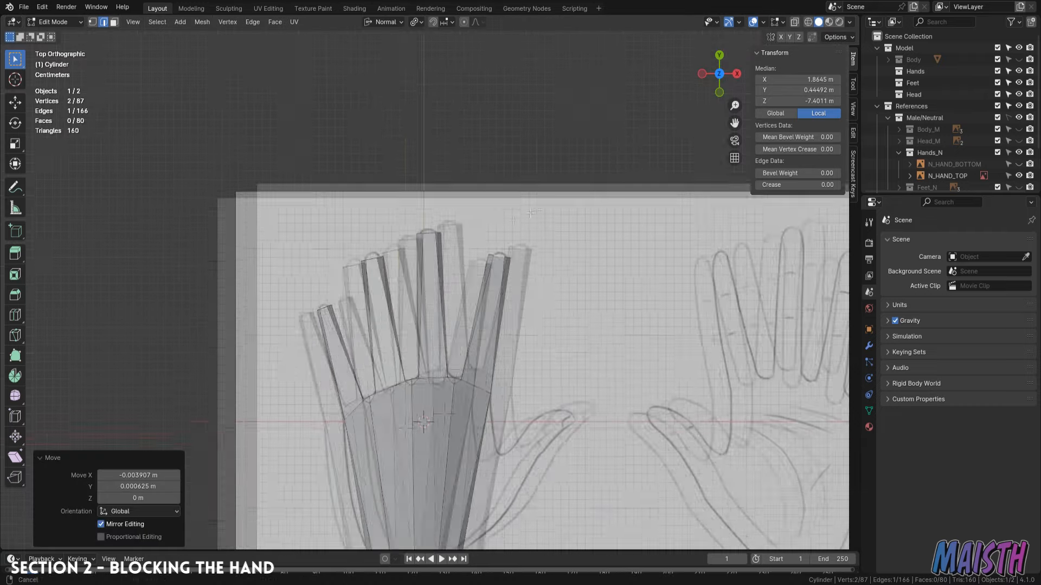
# - Select all knuckle vertices at the finger bases and flatten them by scaling to 0.83 along their normal Y axis
pyautogui.scroll(3, 347, 336)
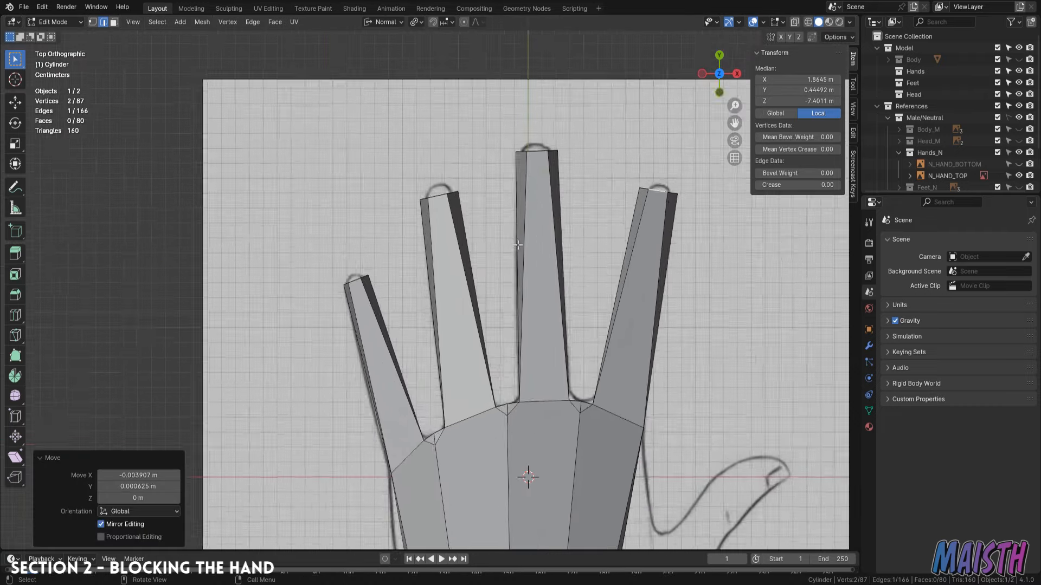
pyautogui.hotkey('alt', 'z')
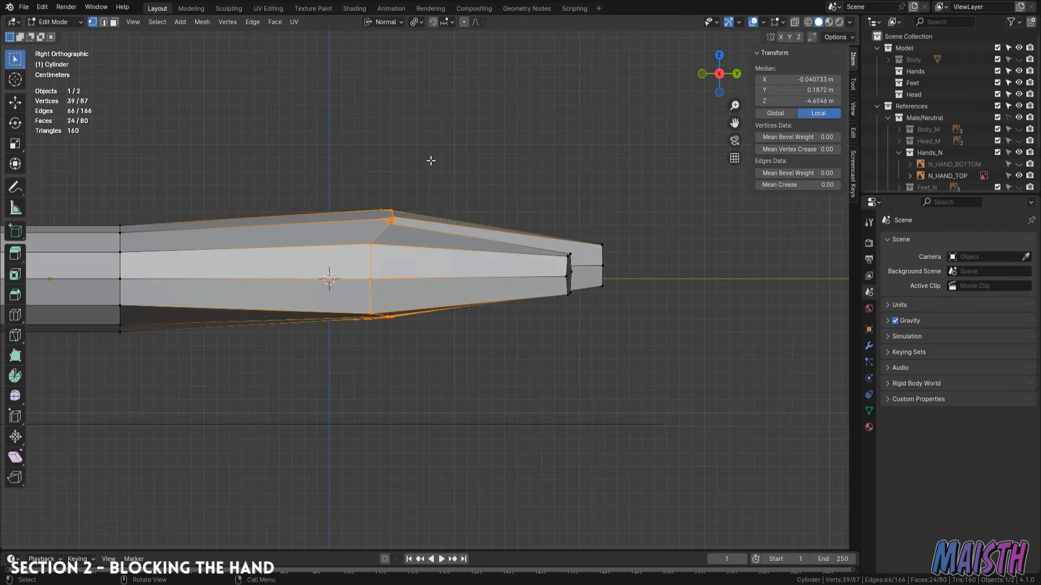
pyautogui.press('s')
pyautogui.press('y')
pyautogui.press('y')
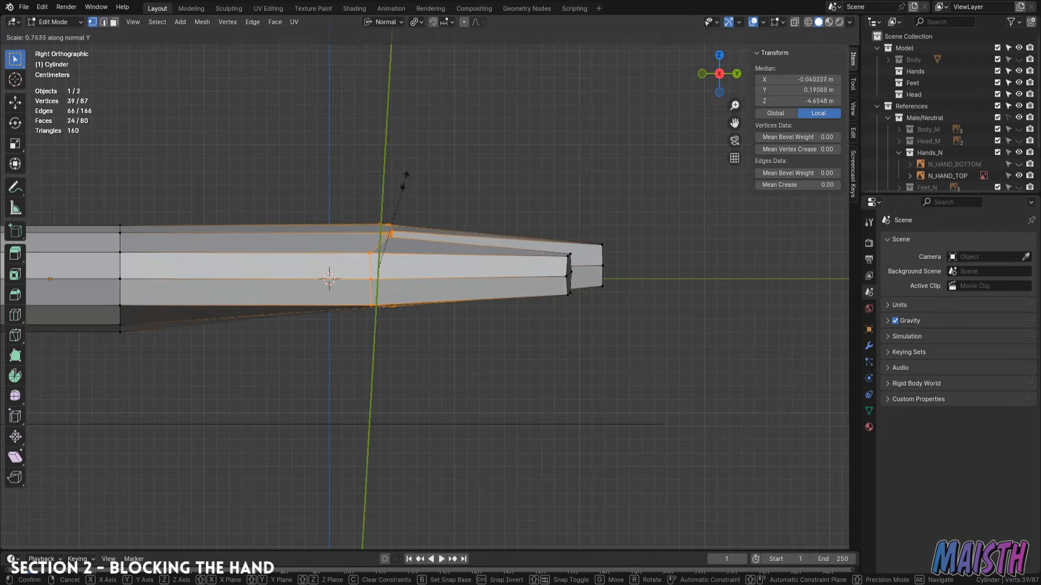
pyautogui.click(405, 173)
pyautogui.moveTo(405, 172); pyautogui.dragTo(429, 244, button='middle')
pyautogui.press('KP_7')
pyautogui.hotkey('ctrl', 'r')
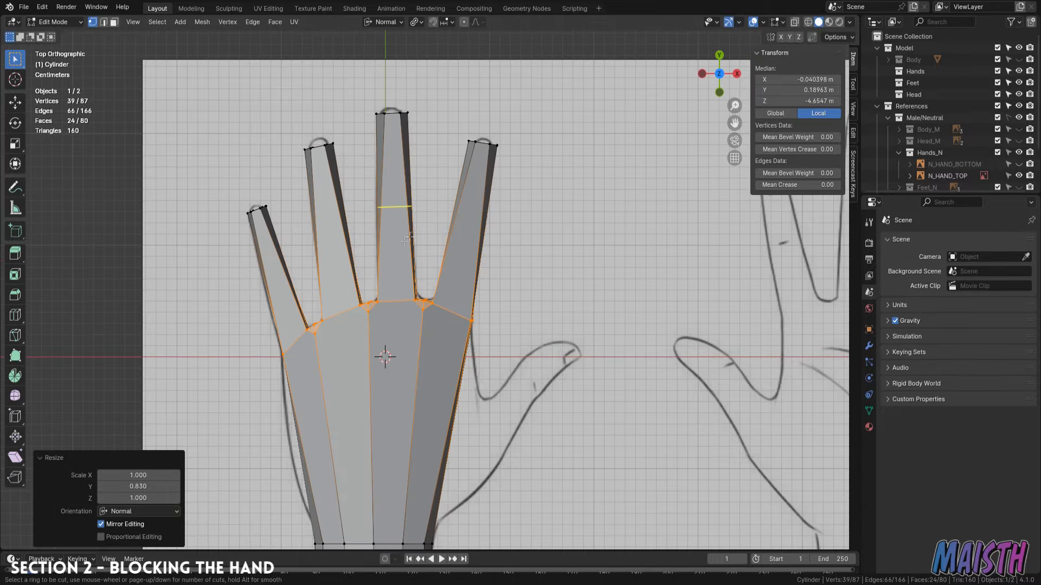
pyautogui.rightClick(398, 311)
# - Bevel the edge loop around the wrist with one segment and a width of about 0.078 m
pyautogui.keyDown('shift'); pyautogui.moveTo(460, 483); pyautogui.dragTo(514, 288, button='middle'); pyautogui.keyUp('shift')
pyautogui.scroll(2, 533, 413)
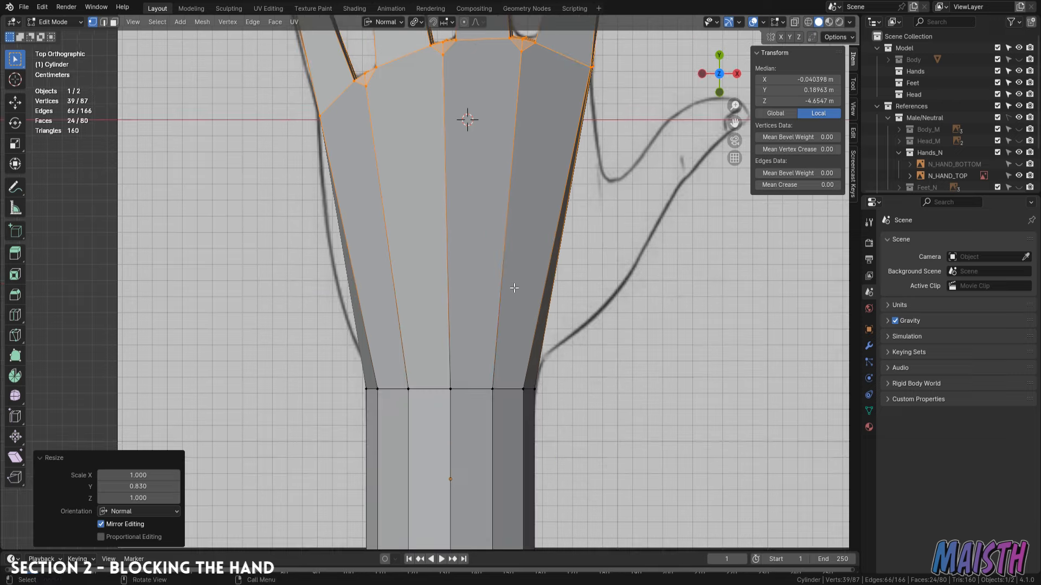
pyautogui.press('2')
pyautogui.keyDown('alt'); pyautogui.click(478, 390); pyautogui.keyUp('alt')
pyautogui.hotkey('ctrl', 'b')
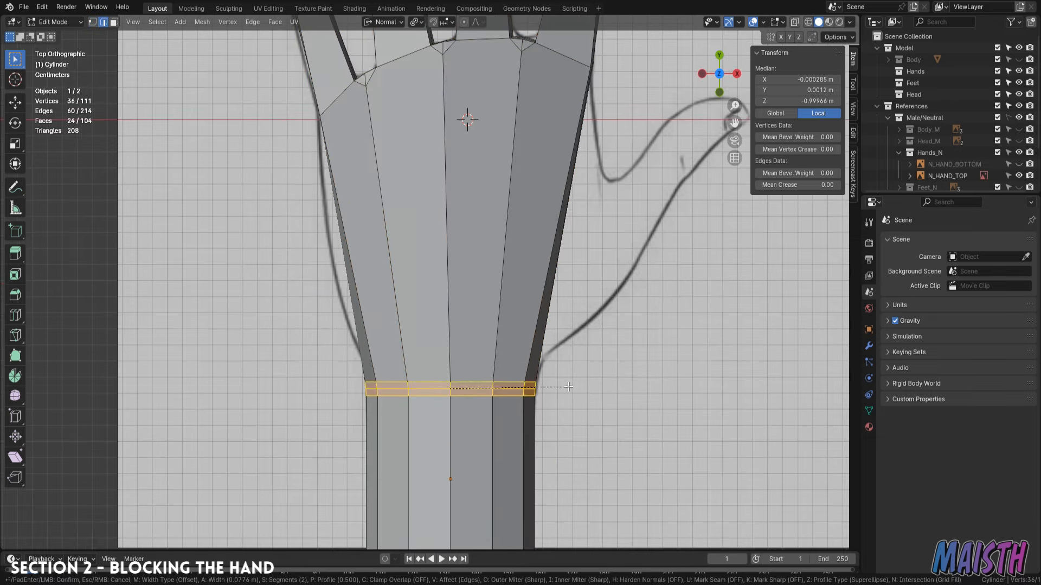
pyautogui.click(568, 386)
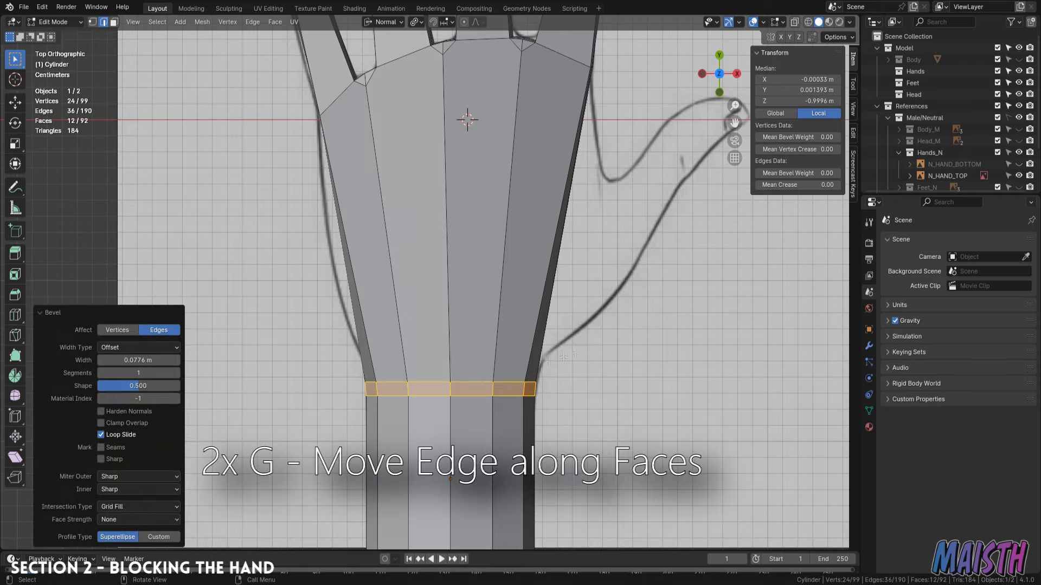
# - Edge-slide the palm-side loop of the wrist bevel up toward the knuckles with a factor of about 0.89
pyautogui.keyDown('alt'); pyautogui.click(507, 382); pyautogui.keyUp('alt')
pyautogui.keyDown('shift'); pyautogui.moveTo(506, 382); pyautogui.dragTo(510, 466, button='middle'); pyautogui.keyUp('shift')
pyautogui.press('g')
pyautogui.press('g')
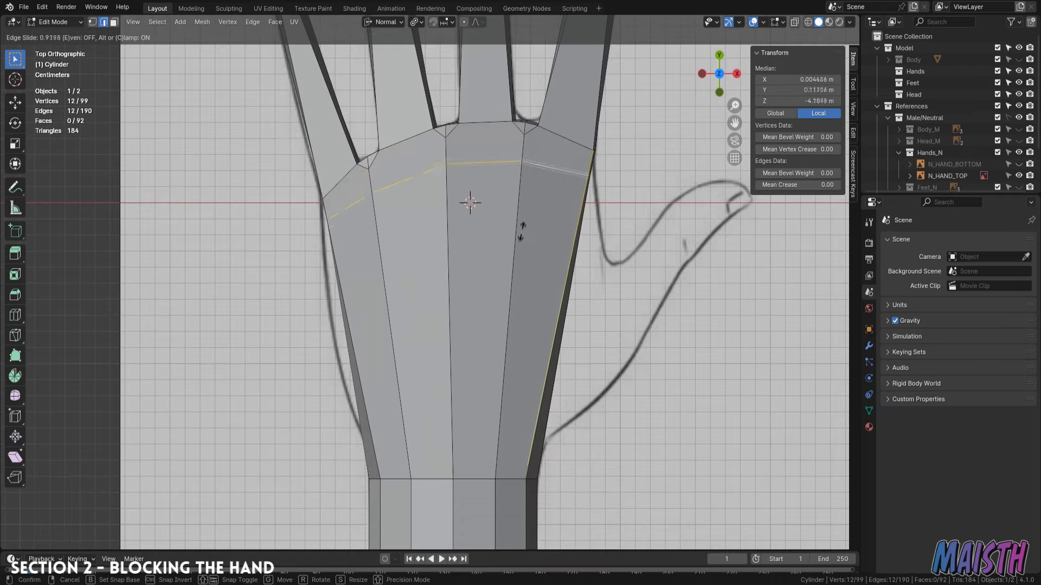
pyautogui.click(522, 233)
# - Cut a line of edges around the palm through the finger-gap corner vertices with the Knife tool
pyautogui.moveTo(488, 241); pyautogui.dragTo(499, 262, button='middle')
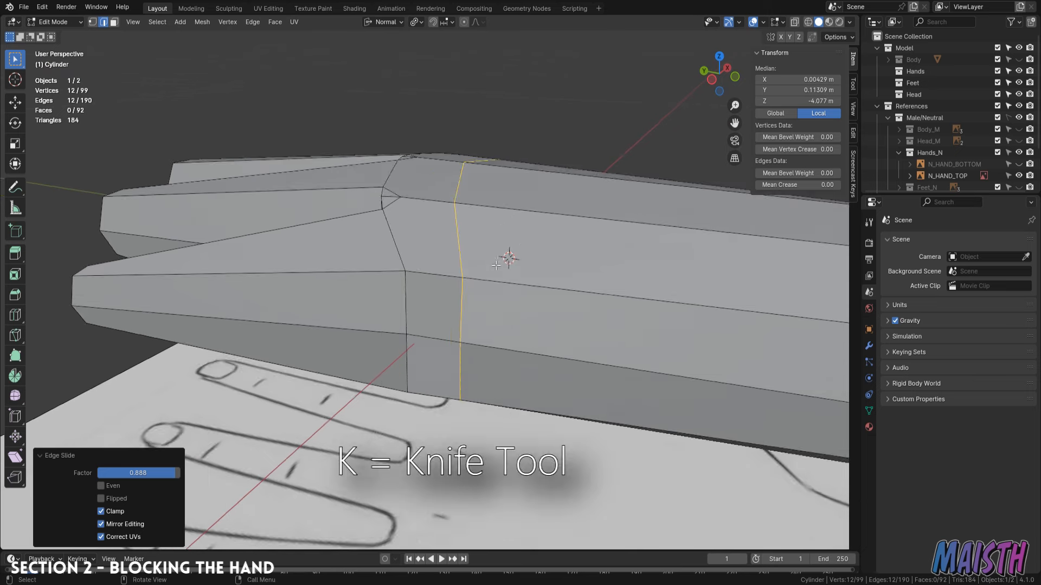
pyautogui.press('k')
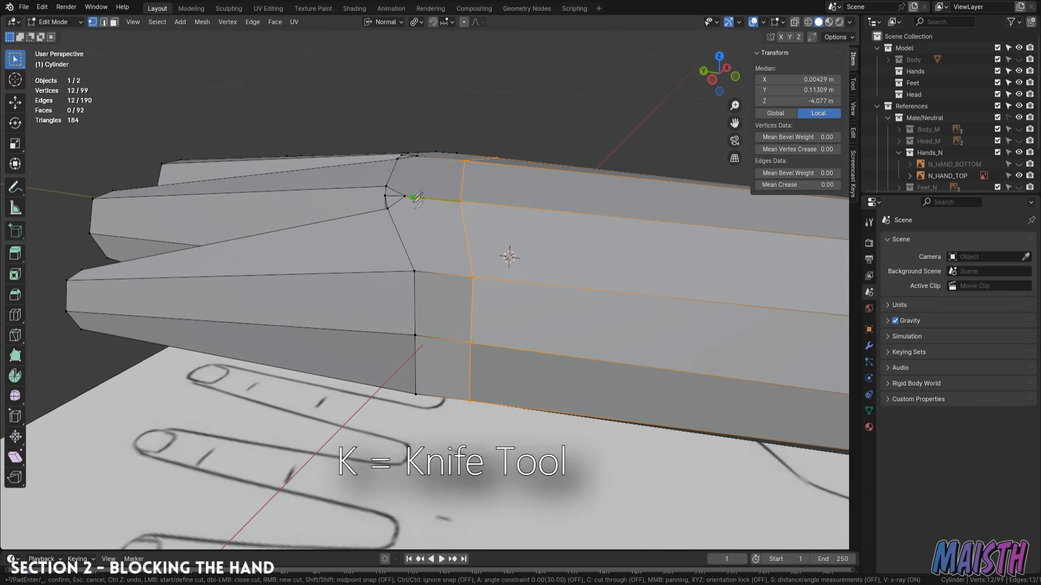
pyautogui.moveTo(415, 197); pyautogui.dragTo(420, 379, button='middle')
pyautogui.click(422, 417)
pyautogui.click(414, 264)
pyautogui.click(449, 133)
pyautogui.moveTo(520, 71); pyautogui.dragTo(468, 282, button='middle')
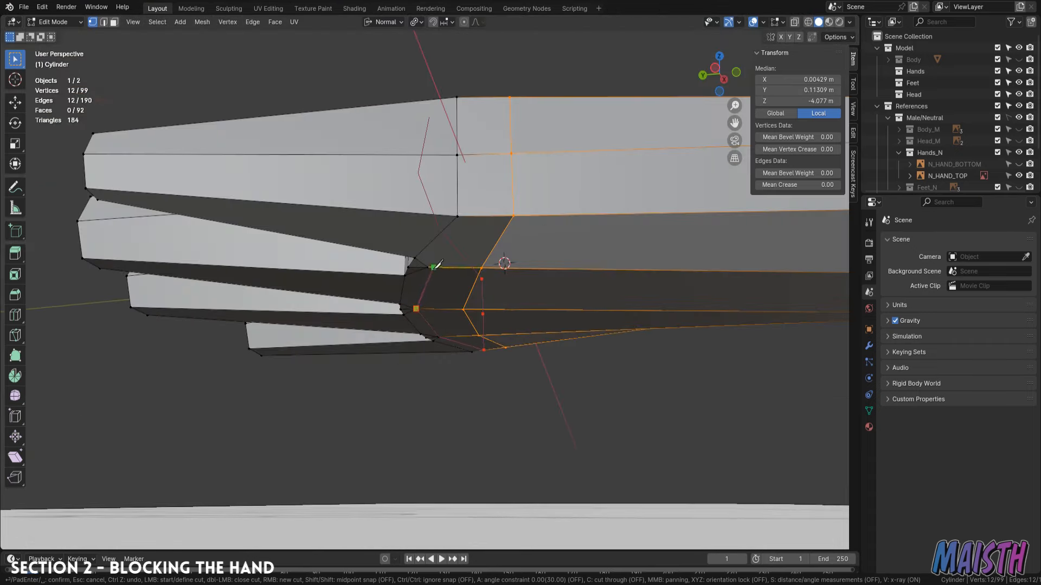
pyautogui.moveTo(487, 212)
pyautogui.mouseDown(button='middle')
pyautogui.moveTo(494, 261)
pyautogui.moveTo(477, 279)
pyautogui.mouseUp(button='middle')
pyautogui.press('Return')
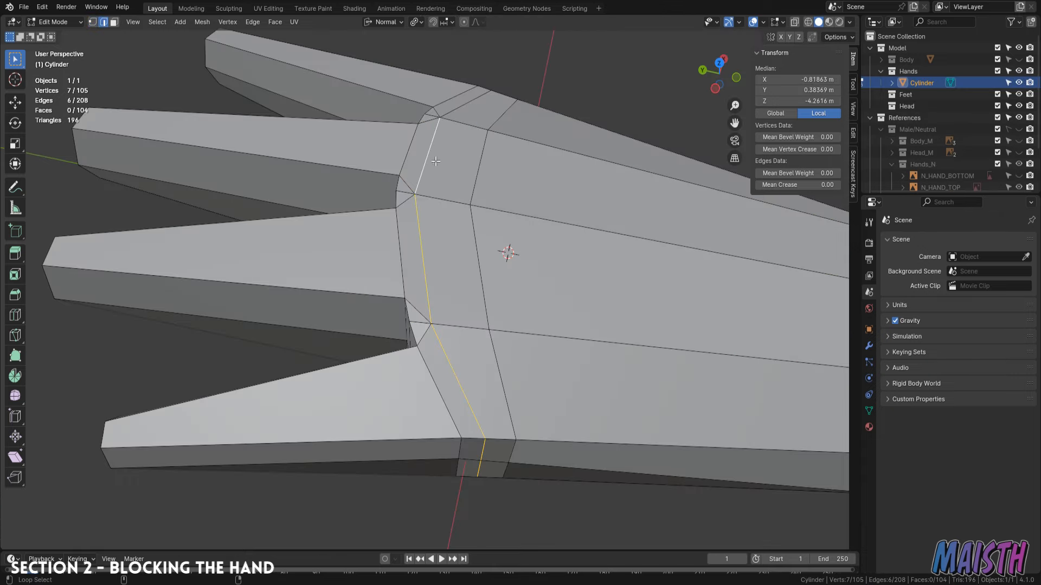
# - Select the knife-cut loop around the knuckles and edge-slide it with a factor of about -0.189
pyautogui.moveTo(435, 161); pyautogui.dragTo(375, 172, button='middle')
pyautogui.keyDown('alt'); pyautogui.keyDown('shift'); pyautogui.click(568, 289); pyautogui.keyUp('shift'); pyautogui.keyUp('alt')
pyautogui.moveTo(568, 288); pyautogui.dragTo(431, 303, button='middle')
pyautogui.keyDown('shift'); pyautogui.click(460, 269); pyautogui.keyUp('shift')
pyautogui.press('g')
pyautogui.press('g')
pyautogui.moveTo(491, 232); pyautogui.dragTo(472, 352, button='middle')
pyautogui.click(473, 288)
pyautogui.press('g')
pyautogui.press('g')
pyautogui.click(463, 352)
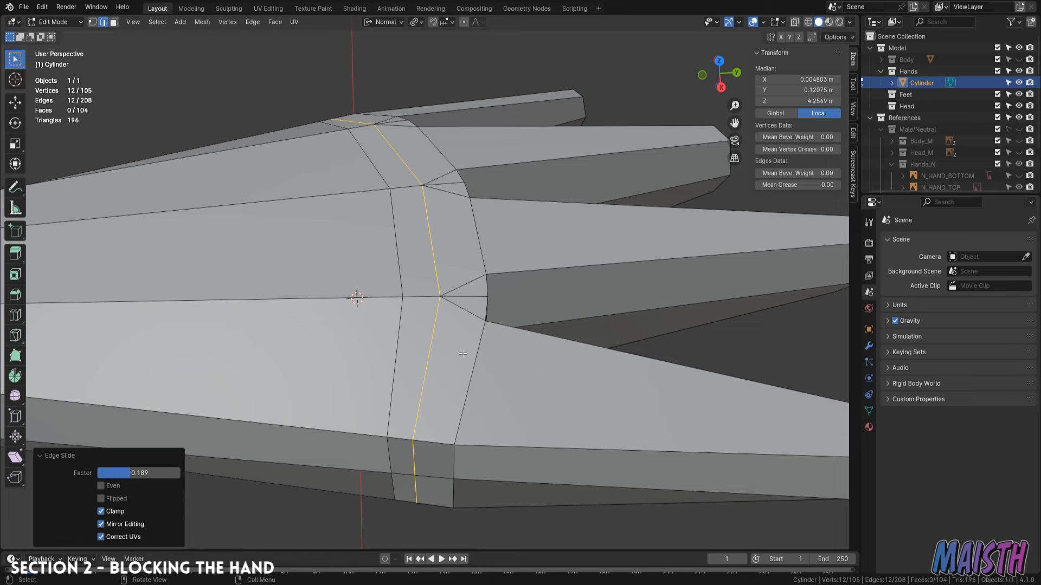
# - Add a centred lengthwise edge loop through each of the four fingers and the palm
pyautogui.press('KP_7')
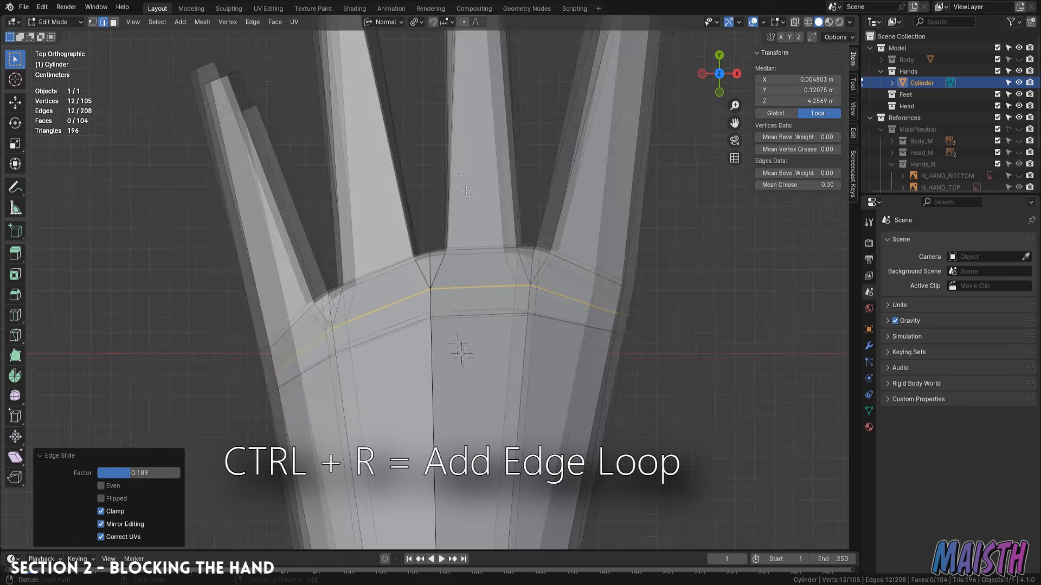
pyautogui.hotkey('ctrl', 'r')
pyautogui.click(461, 70)
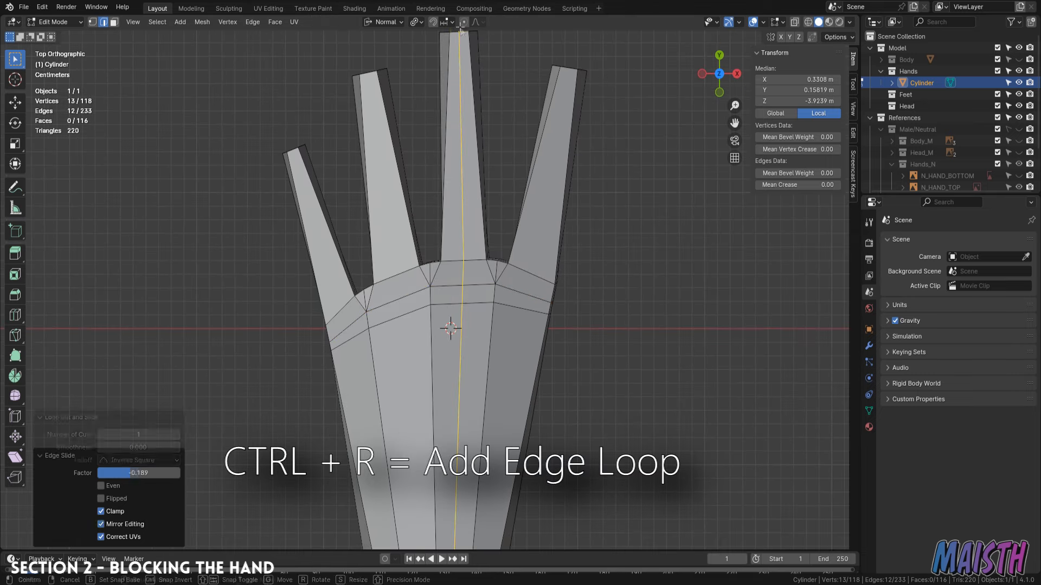
pyautogui.rightClick(462, 71)
pyautogui.hotkey('ctrl', 'r')
pyautogui.click(390, 275)
pyautogui.rightClick(389, 276)
pyautogui.hotkey('ctrl', 'r')
pyautogui.click(341, 308)
pyautogui.rightClick(341, 308)
pyautogui.hotkey('ctrl', 'r')
pyautogui.click(532, 276)
pyautogui.rightClick(532, 277)
# - Dissolve the six short edges splitting the faces at the finger gaps on both sides of the hand
pyautogui.click(566, 287)
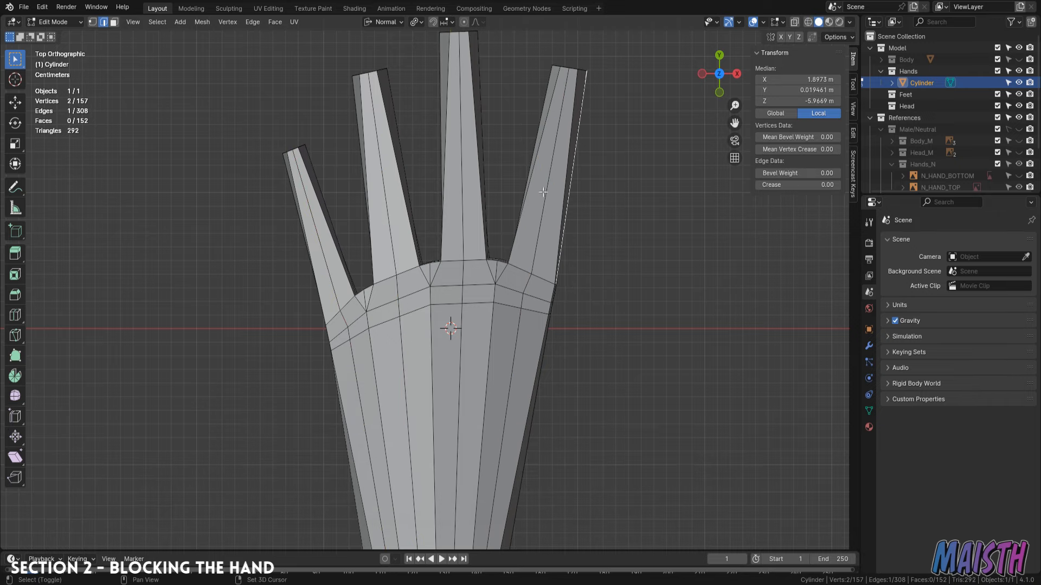
pyautogui.moveTo(478, 267); pyautogui.dragTo(430, 268, button='middle')
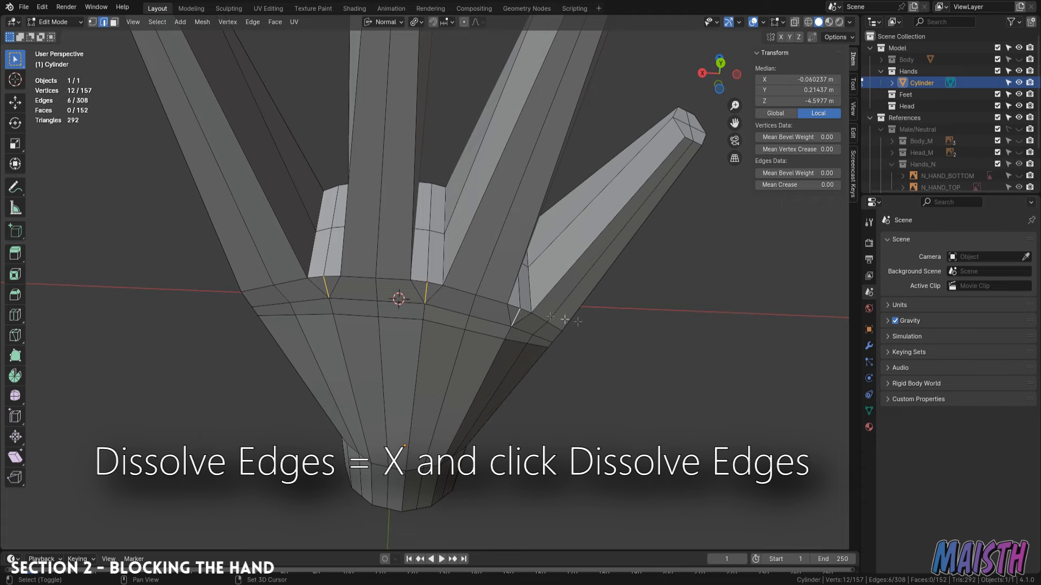
pyautogui.press('x')
pyautogui.click(590, 382)
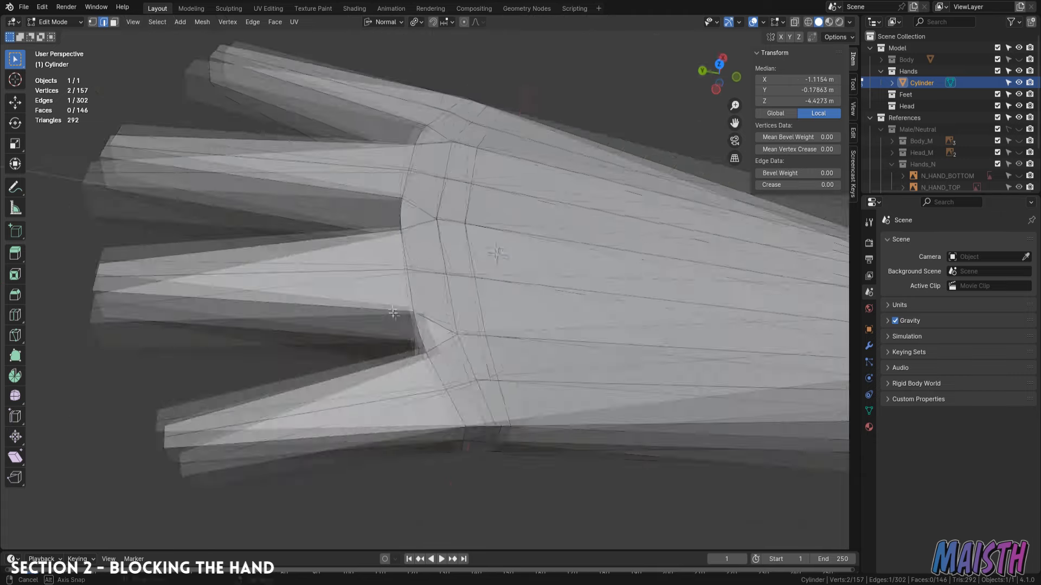
# - Check how the face loops run through the faces at the finger gaps
pyautogui.hotkey('alt', 'a')
pyautogui.keyDown('alt'); pyautogui.click(436, 327); pyautogui.keyUp('alt')
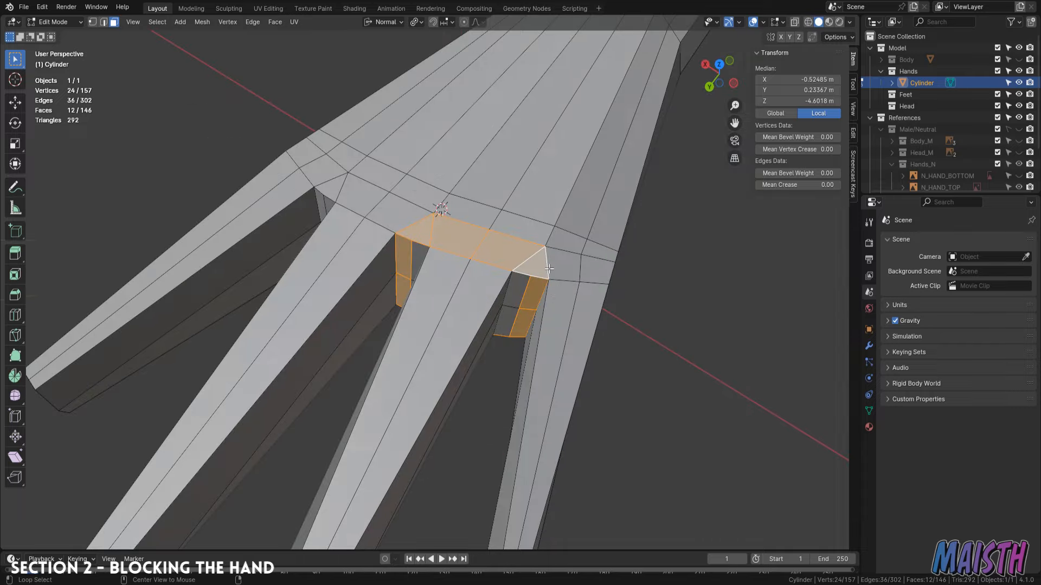
pyautogui.keyDown('alt'); pyautogui.click(548, 266); pyautogui.keyUp('alt')
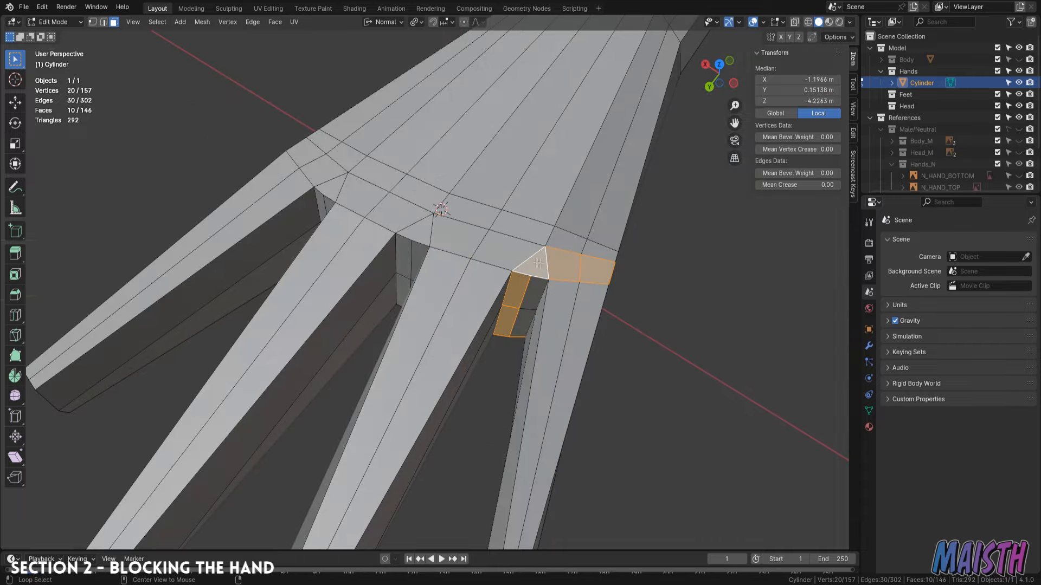
pyautogui.keyDown('alt'); pyautogui.click(541, 263); pyautogui.keyUp('alt')
pyautogui.keyDown('alt'); pyautogui.click(544, 264); pyautogui.keyUp('alt')
pyautogui.keyDown('alt'); pyautogui.click(548, 263); pyautogui.keyUp('alt')
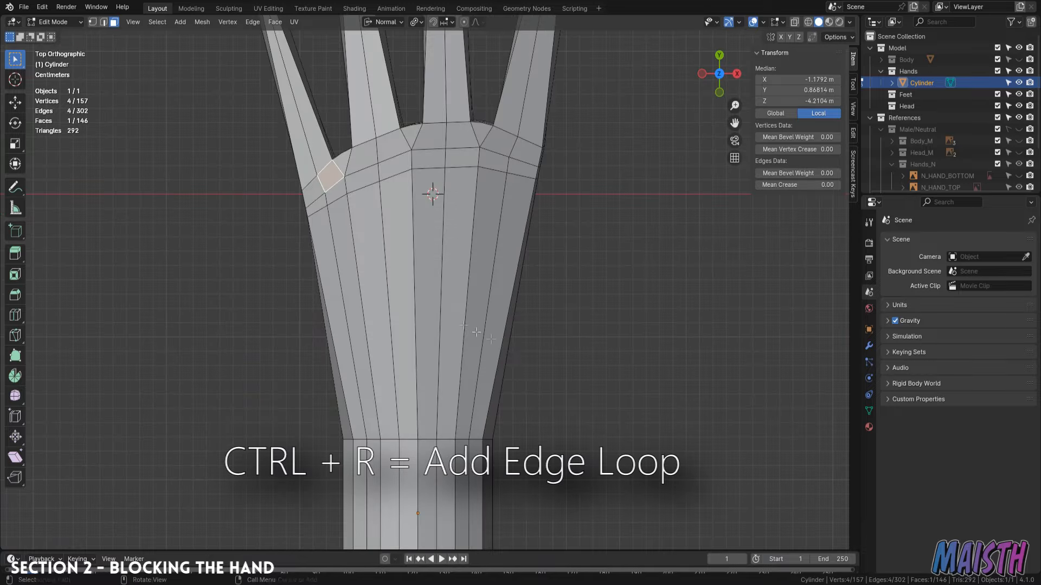
# - Add an edge loop around the lower palm, slid toward the wrist with a factor of 0.485
pyautogui.hotkey('ctrl', 'r')
pyautogui.click(512, 356)
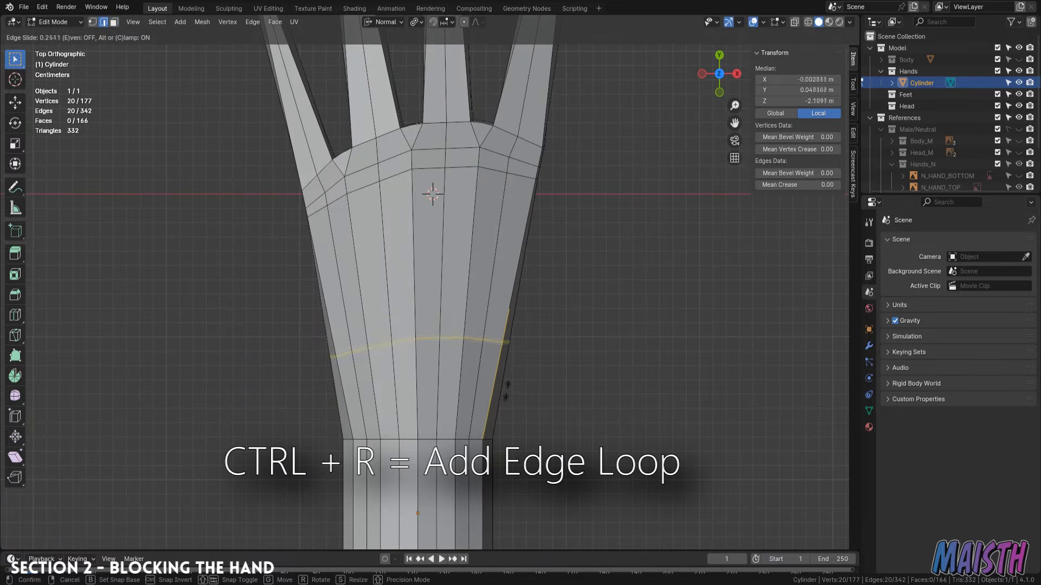
pyautogui.click(505, 378)
# - Show the Male/Neutral references and widen the lower-palm loop to about 1.08 along its normal X axis
pyautogui.click(1018, 129)
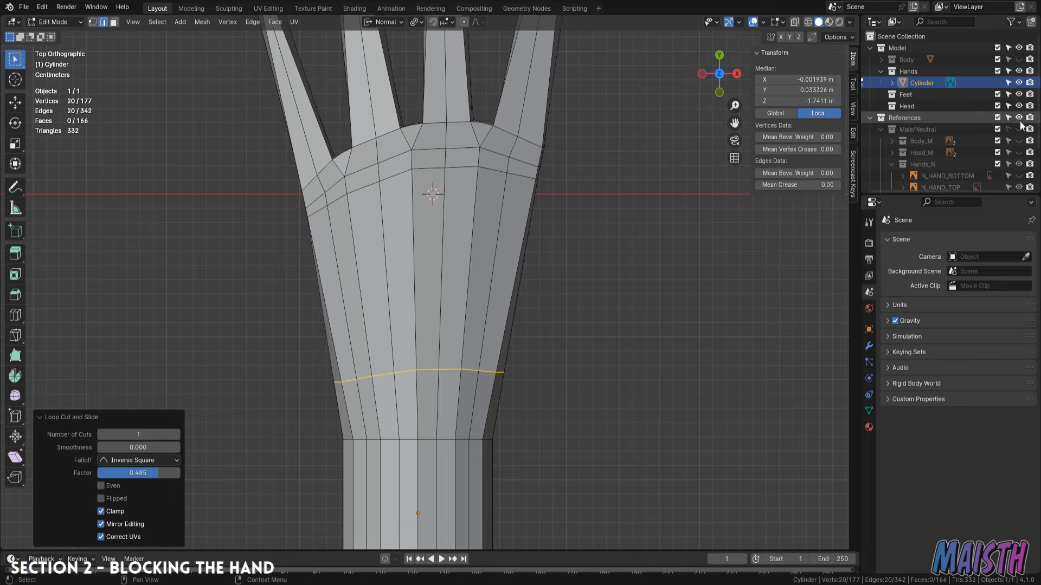
pyautogui.press('s')
pyautogui.press('x')
pyautogui.press('x')
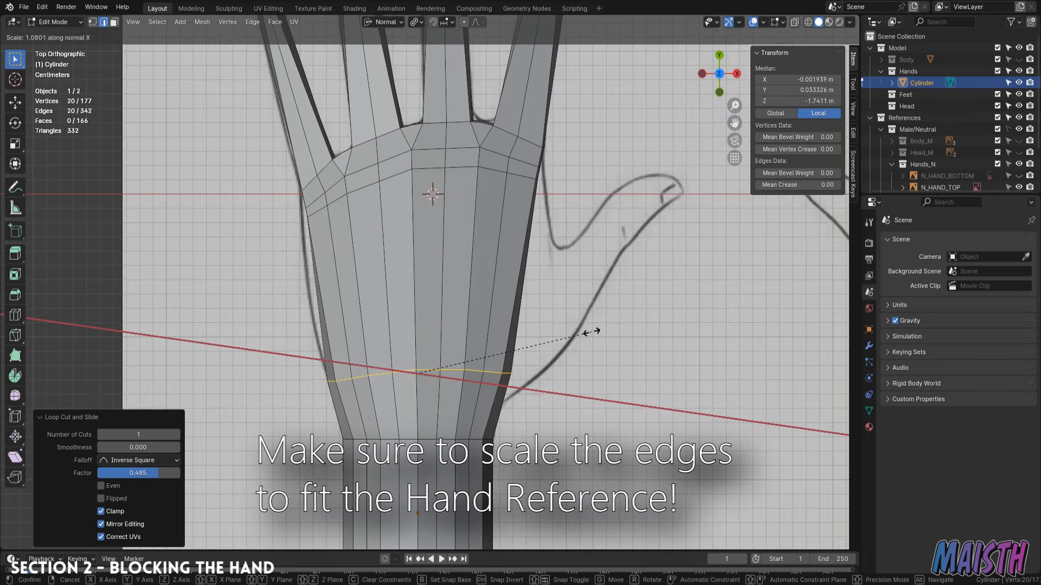
pyautogui.click(588, 337)
# - Add a centred edge loop around the middle of the palm and widen it to 1.107 along its normal X axis
pyautogui.hotkey('ctrl', 'r')
pyautogui.doubleClick(467, 274)
pyautogui.press('s')
pyautogui.press('x')
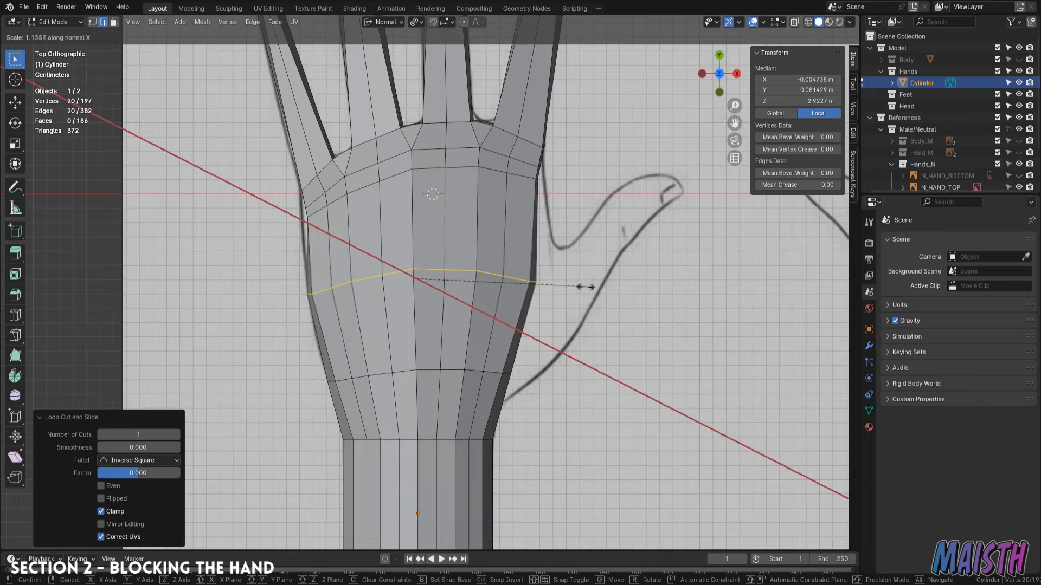
pyautogui.click(582, 289)
# - Switch the transform orientation to Global and flatten the mid-palm loop by scaling it to 0 along the hand's length
pyautogui.click(382, 21)
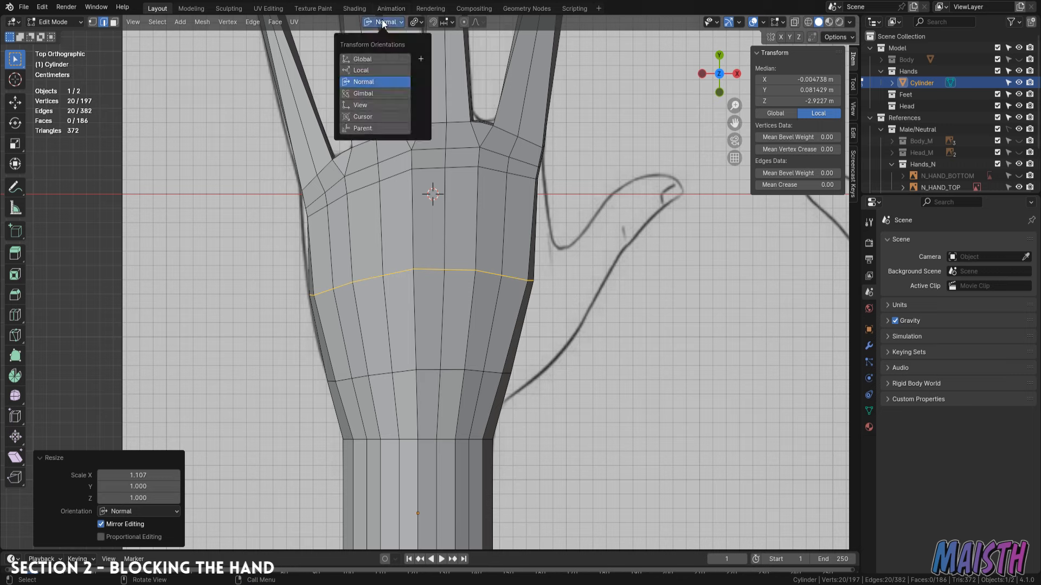
pyautogui.click(384, 59)
pyautogui.press('s')
pyautogui.press('z')
pyautogui.press('0')
pyautogui.press('Return')
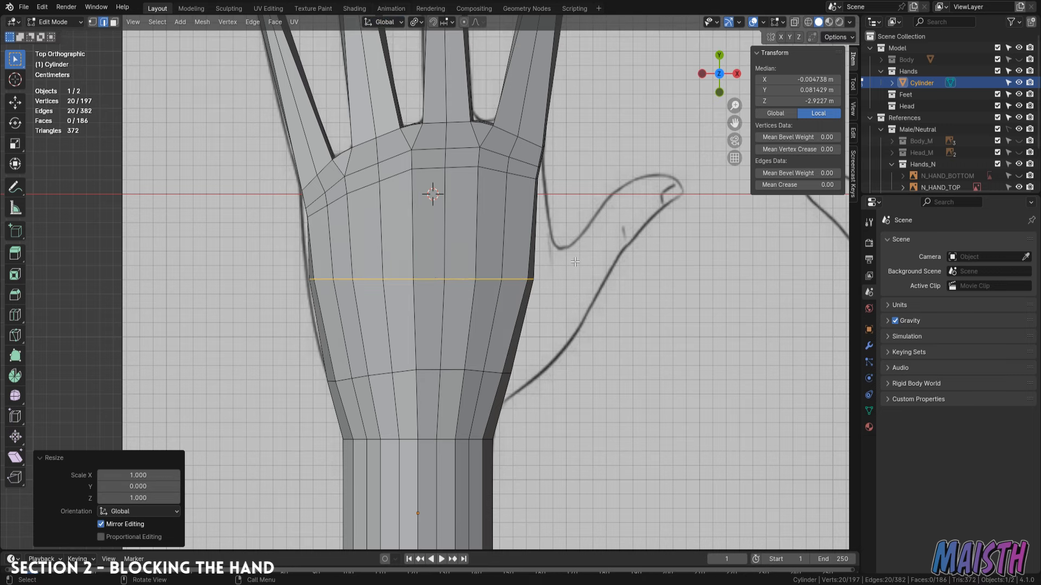
# - Flatten the lower-palm loop to 0 in the same direction and rotate the mid-palm loop by -4.69° in the view
pyautogui.keyDown('alt'); pyautogui.click(464, 369); pyautogui.keyUp('alt')
pyautogui.press('s')
pyautogui.press('z')
pyautogui.press('0')
pyautogui.press('Return')
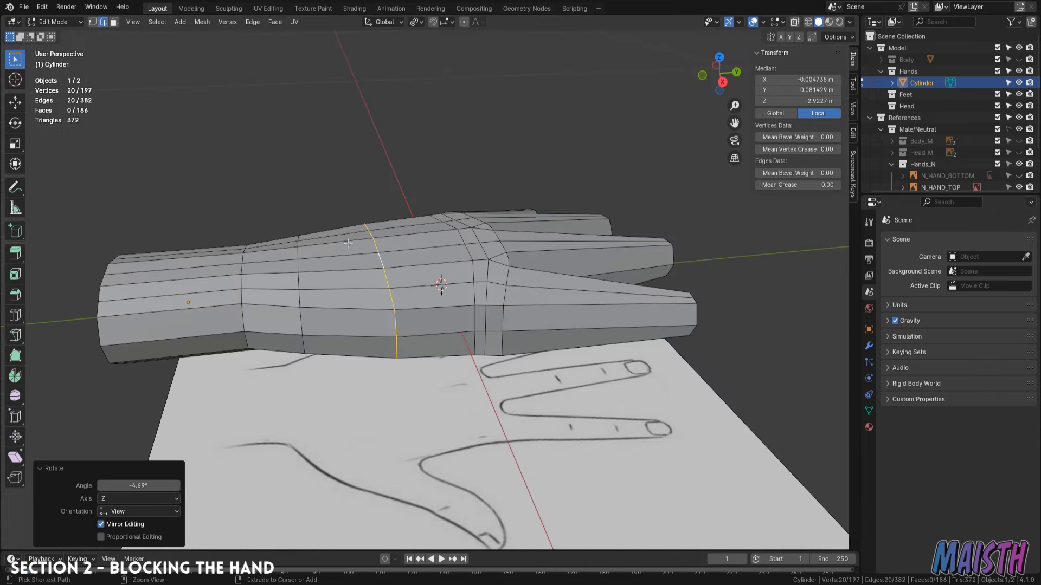
# - Shift the mid-palm loop toward the wrist and add another edge loop between it and the knuckle loops
pyautogui.hotkey('ctrl', 'r')
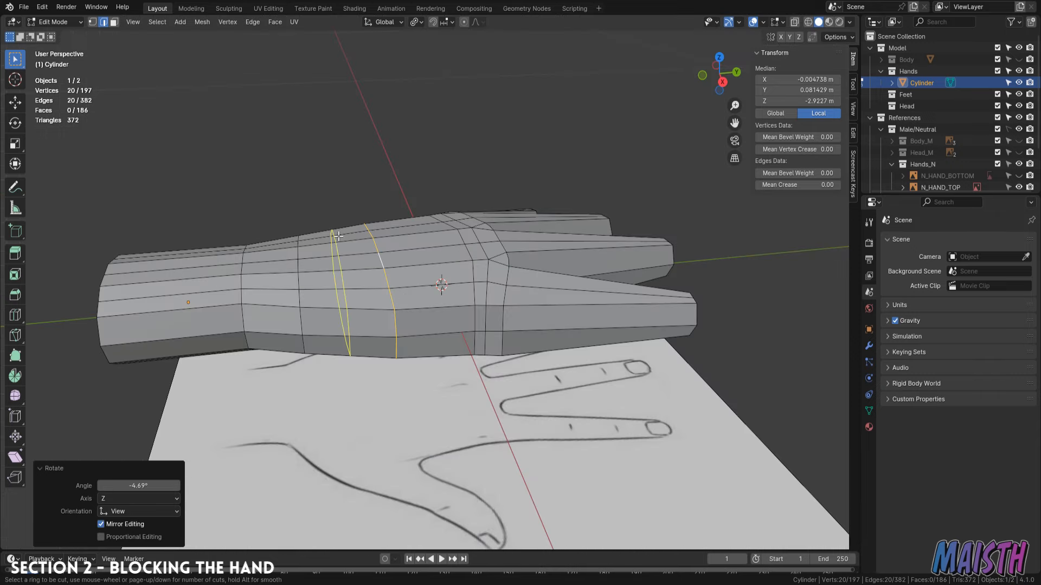
pyautogui.click(418, 295)
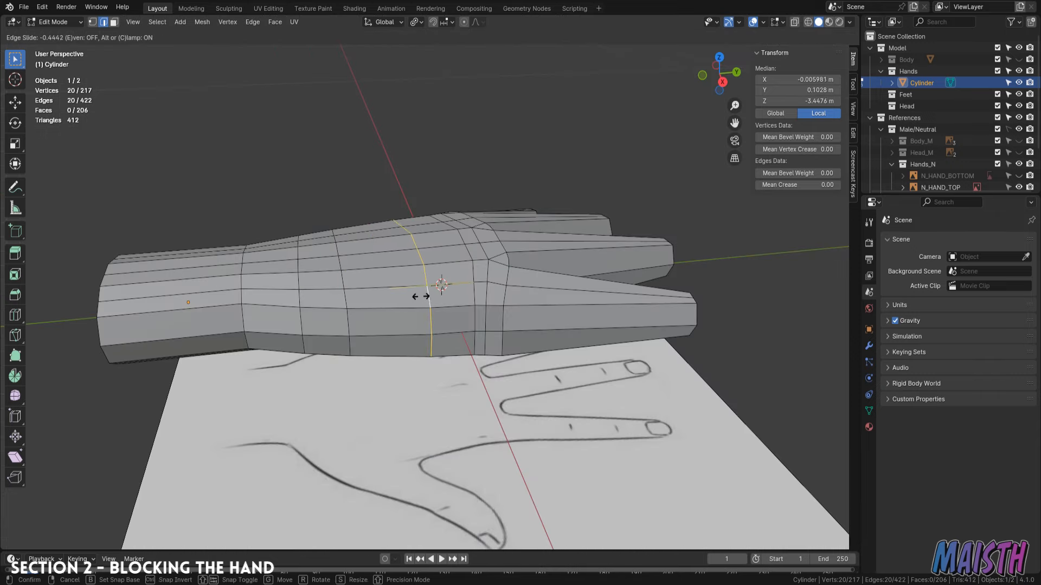
pyautogui.click(358, 297)
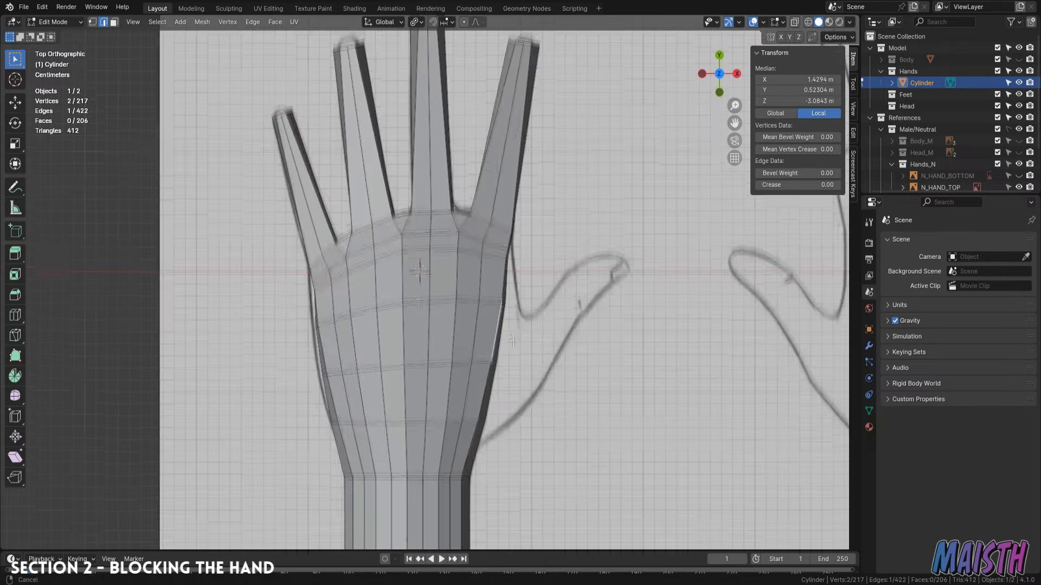
# - Dissolve eight alternate lengthwise edges of the forearm section, four on the upper side and four on the underside
pyautogui.keyDown('shift'); pyautogui.moveTo(513, 340); pyautogui.dragTo(530, 260, button='middle'); pyautogui.keyUp('shift')
pyautogui.keyDown('ctrl'); pyautogui.moveTo(530, 260); pyautogui.dragTo(530, 233, button='middle'); pyautogui.keyUp('ctrl')
pyautogui.keyDown('shift'); pyautogui.moveTo(481, 267); pyautogui.dragTo(442, 84, button='middle'); pyautogui.keyUp('shift')
pyautogui.click(442, 335)
pyautogui.moveTo(442, 335); pyautogui.dragTo(410, 264, button='middle')
pyautogui.keyDown('shift'); pyautogui.click(406, 257); pyautogui.keyUp('shift')
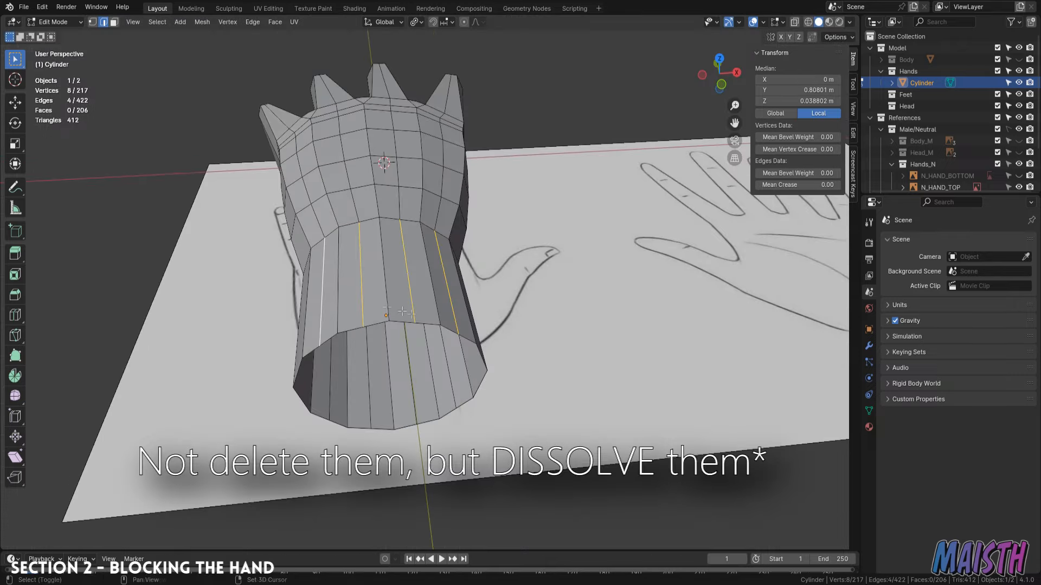
pyautogui.moveTo(340, 363); pyautogui.dragTo(325, 371, button='middle')
pyautogui.keyDown('shift'); pyautogui.click(326, 371); pyautogui.keyUp('shift')
pyautogui.keyDown('shift'); pyautogui.click(374, 381); pyautogui.keyUp('shift')
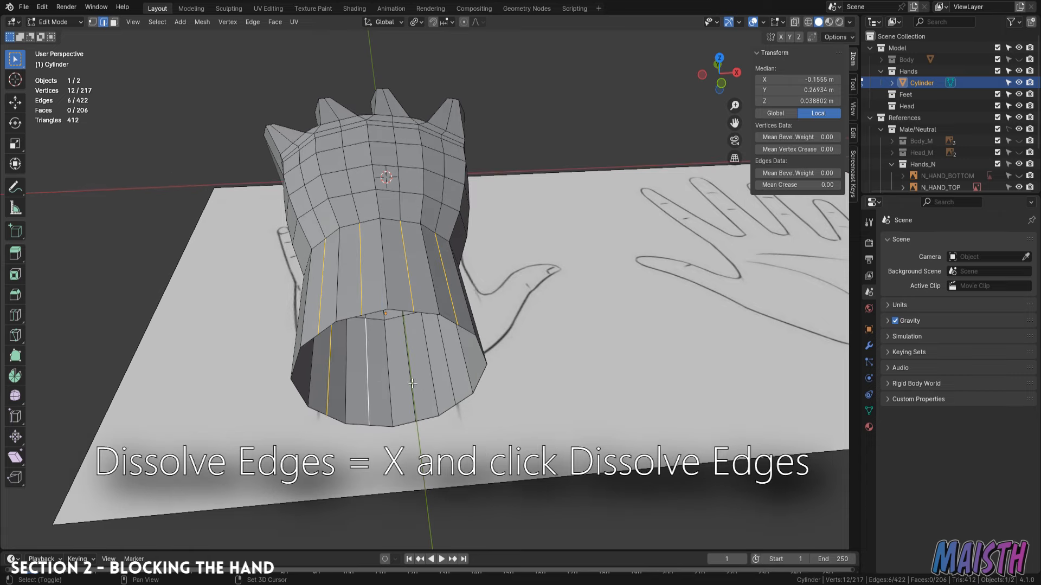
pyautogui.moveTo(451, 382); pyautogui.dragTo(524, 429, button='middle')
pyautogui.press('x')
pyautogui.click(545, 365)
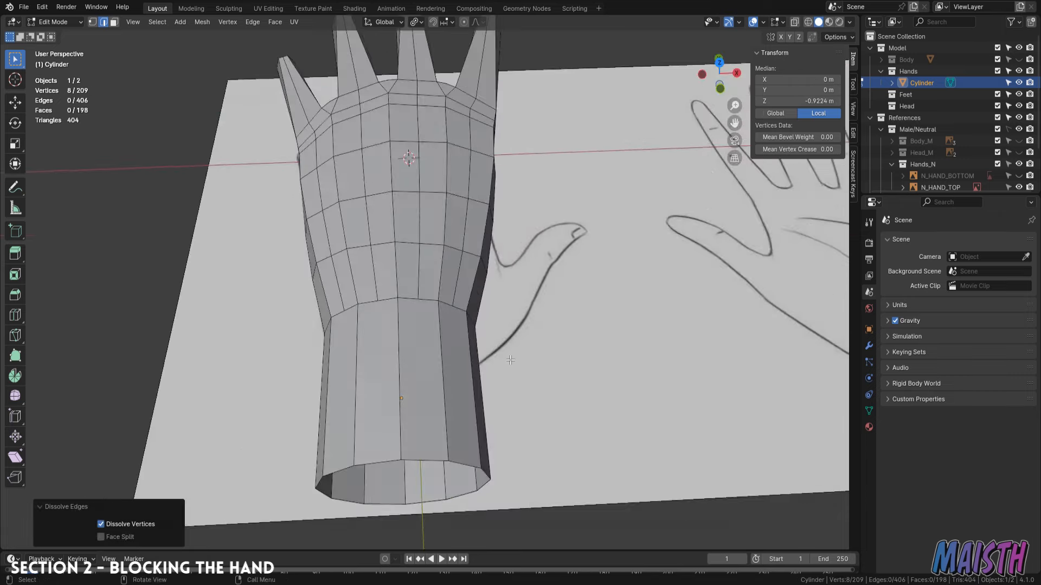
# - Connect the two loop vertices on the thumb side of the wrist band to the forearm edge vertex between them
pyautogui.press('KP_7')
pyautogui.click(470, 342)
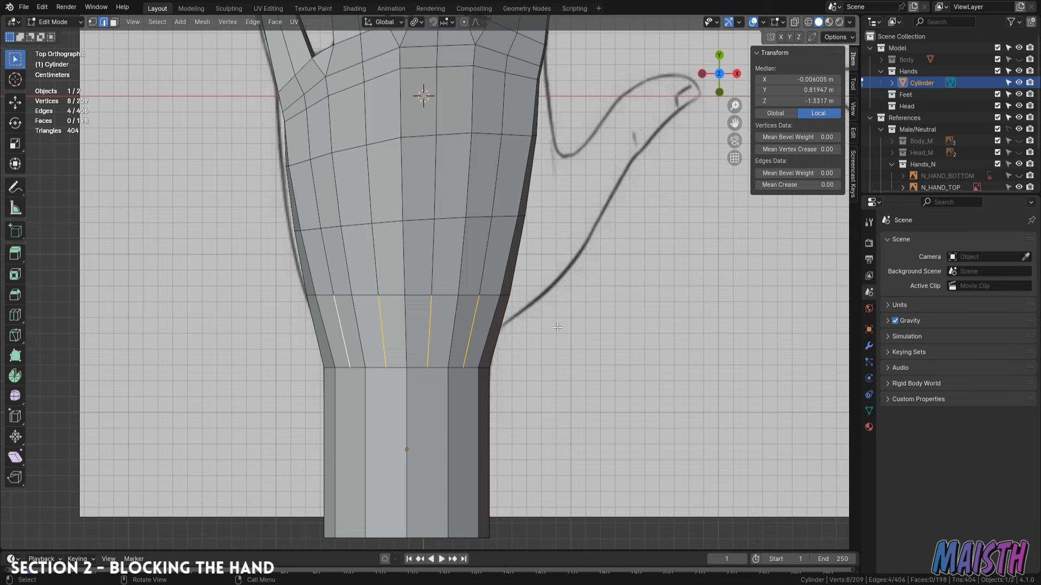
pyautogui.moveTo(474, 317); pyautogui.dragTo(443, 295, button='middle')
pyautogui.press('KP_7')
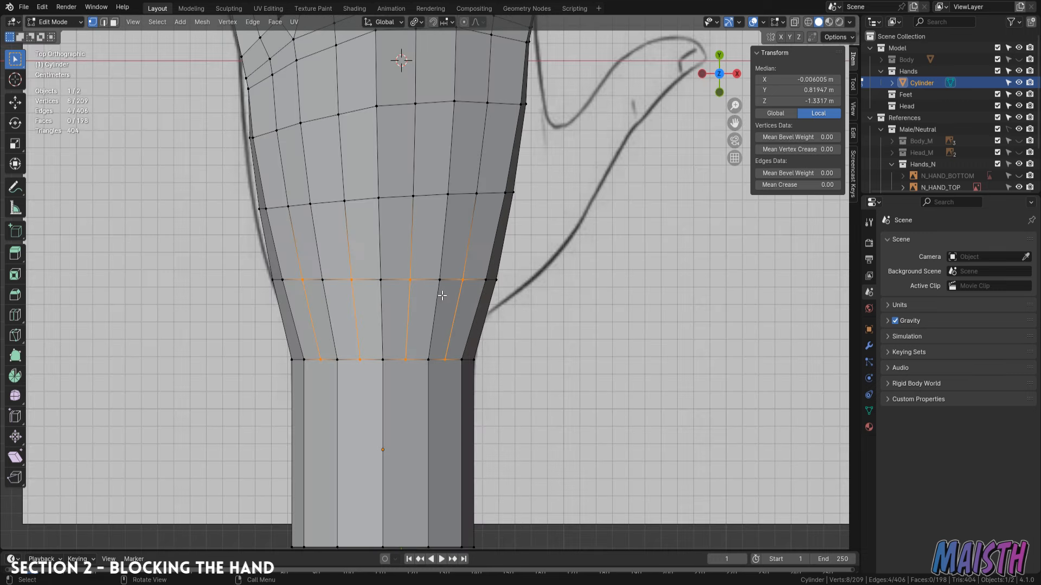
pyautogui.click(404, 275)
pyautogui.keyDown('shift'); pyautogui.click(432, 357); pyautogui.keyUp('shift')
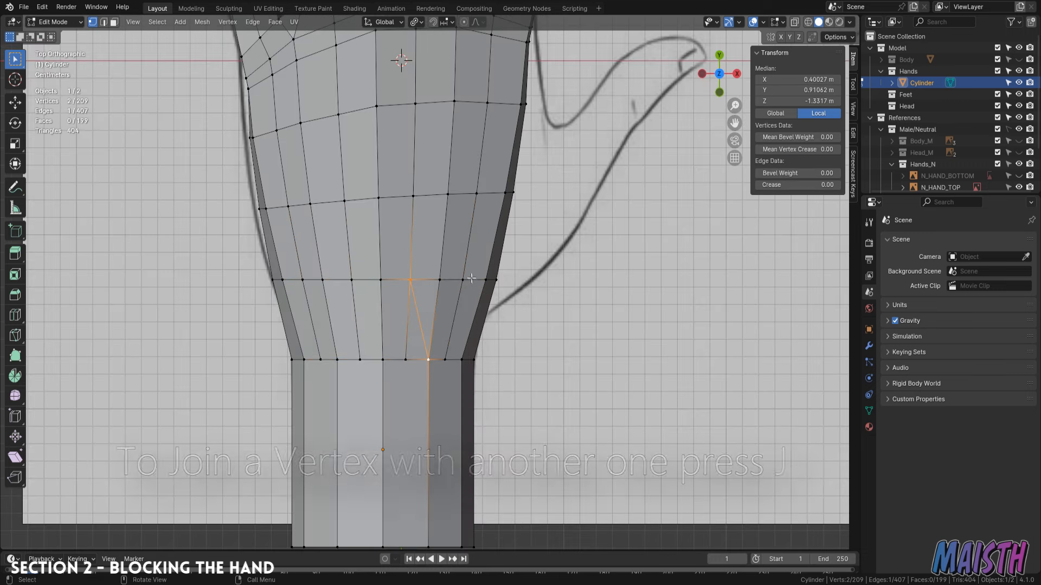
pyautogui.press('j')
pyautogui.click(463, 279)
pyautogui.keyDown('shift'); pyautogui.click(429, 356); pyautogui.keyUp('shift')
pyautogui.press('j')
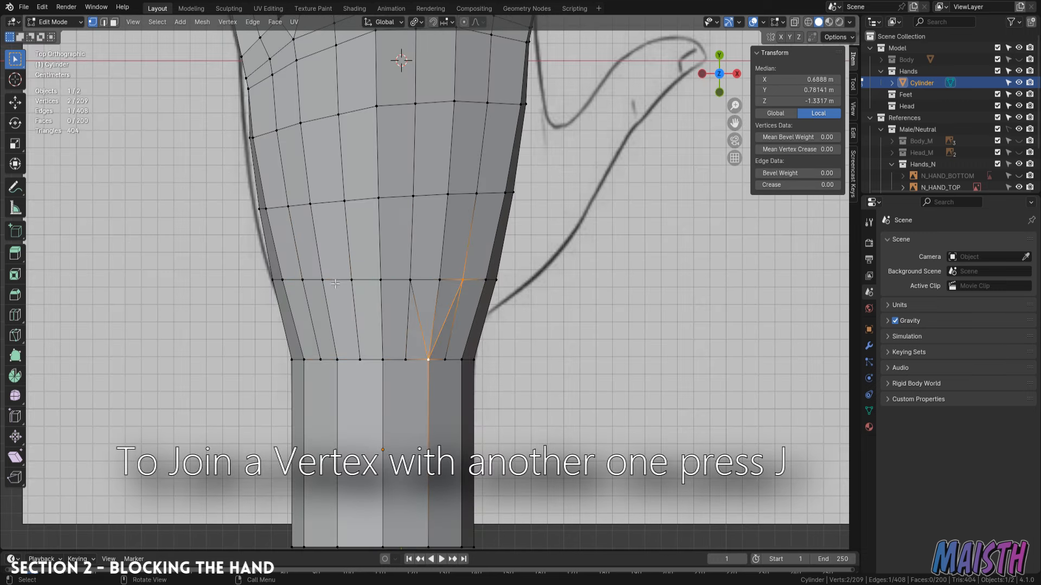
# - Connect the two loop vertices on the little-finger side of the wrist band to the forearm edge vertex between them
pyautogui.click(304, 281)
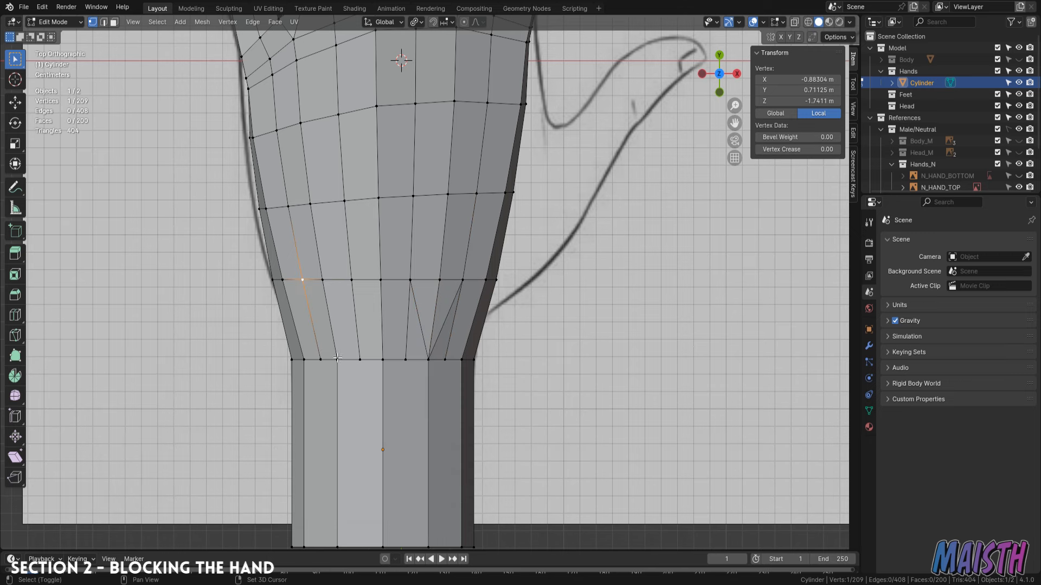
pyautogui.press('j')
pyautogui.click(355, 282)
pyautogui.keyDown('shift'); pyautogui.click(338, 356); pyautogui.keyUp('shift')
pyautogui.press('j')
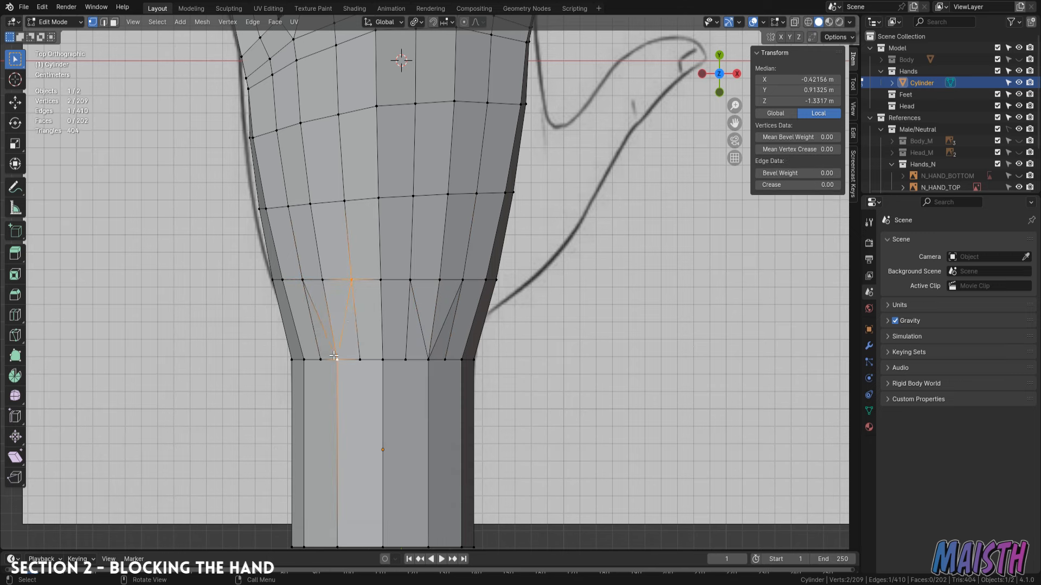
# - Dissolve the old lengthwise edges in the wrist band, including the middle edge inside each newly joined vertex pair
pyautogui.press('2')
pyautogui.press('x')
pyautogui.click(507, 333)
pyautogui.click(442, 295)
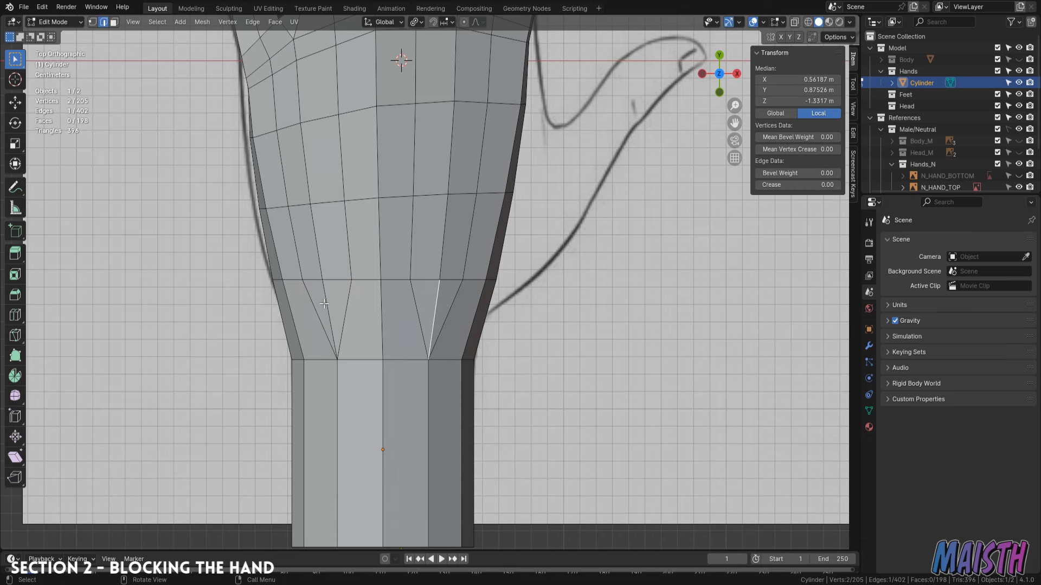
pyautogui.press('x')
pyautogui.click(502, 342)
# - Check how the face loops run through the reduced wrist band
pyautogui.press('3')
pyautogui.keyDown('alt'); pyautogui.click(428, 280); pyautogui.keyUp('alt')
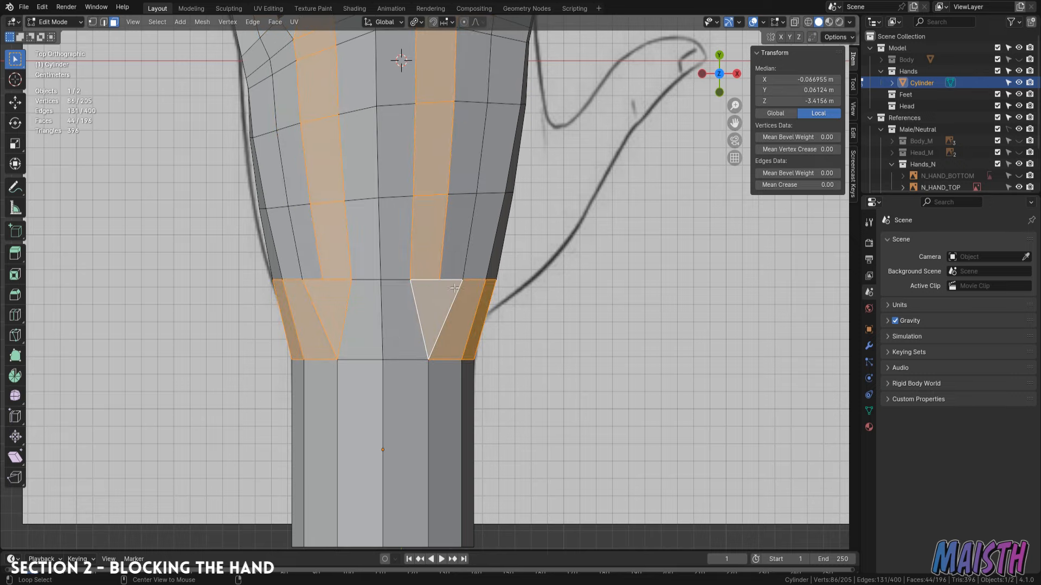
pyautogui.keyDown('alt'); pyautogui.click(448, 281); pyautogui.keyUp('alt')
pyautogui.keyDown('alt'); pyautogui.click(434, 282); pyautogui.keyUp('alt')
pyautogui.moveTo(435, 281); pyautogui.dragTo(380, 255, button='middle')
pyautogui.click(467, 238)
pyautogui.press('KP_7')
# - Select the vertices through the mesh on the palm's thumb-side edge at the upper-palm loop and enable proportional editing
pyautogui.hotkey('alt', 'z')
pyautogui.press('1')
pyautogui.moveTo(549, 395); pyautogui.dragTo(503, 270)
pyautogui.scroll(3, 503, 270)
pyautogui.hotkey('alt', 'z')
pyautogui.press('o')
pyautogui.press('g')
pyautogui.rightClick(522, 312)
pyautogui.press('g')
pyautogui.scroll(8, 522, 312)
pyautogui.scroll(1, 522, 312)
pyautogui.rightClick(520, 310)
pyautogui.press('g')
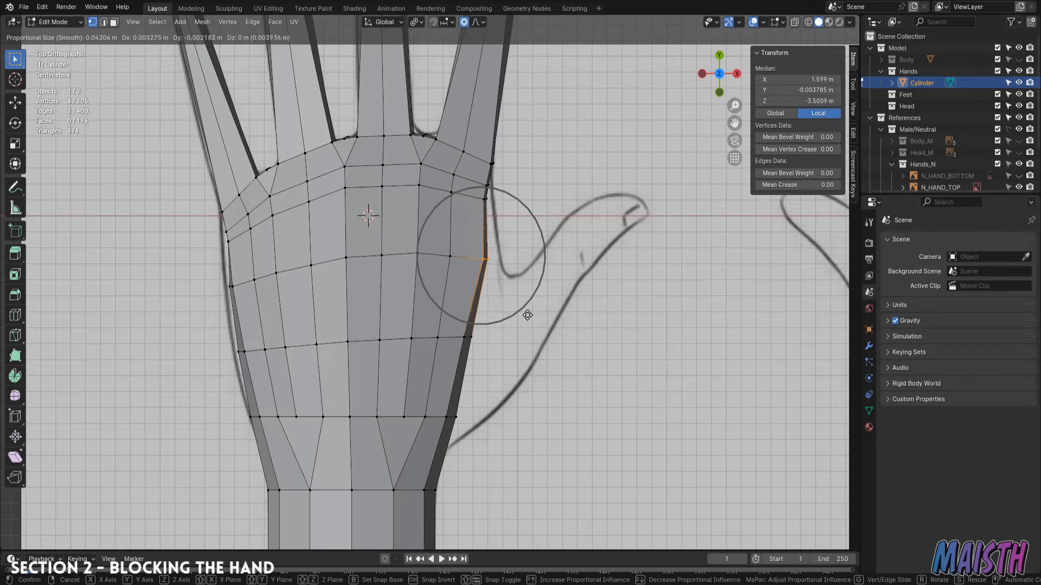
pyautogui.rightClick(516, 303)
# - Move the upper-palm edge vertices and the ones below them with proportional editing to smooth the thumb-side outline
pyautogui.press('g')
pyautogui.scroll(-3, 515, 303)
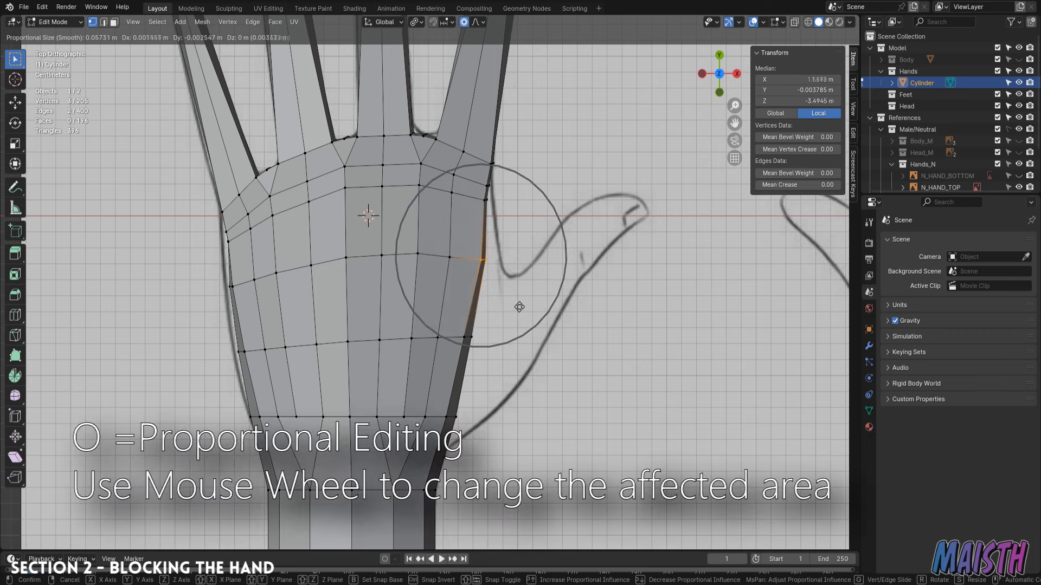
pyautogui.click(522, 308)
pyautogui.moveTo(473, 382); pyautogui.dragTo(448, 320)
pyautogui.press('g')
pyautogui.click(462, 323)
# - Select all finger ends through the mesh from the side and scale them to 1.190 along Z with proportional size 0.135
pyautogui.scroll(-3, 462, 323)
pyautogui.press('KP_3')
pyautogui.hotkey('alt', 'z')
pyautogui.moveTo(601, 418); pyautogui.dragTo(369, 293)
pyautogui.hotkey('alt', 'z')
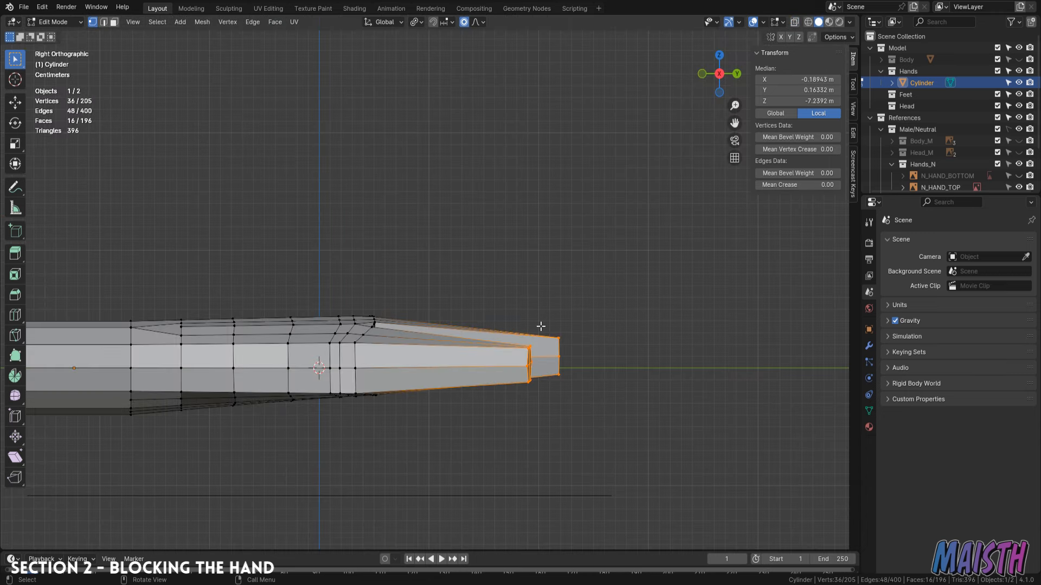
pyautogui.press('g')
pyautogui.press('z')
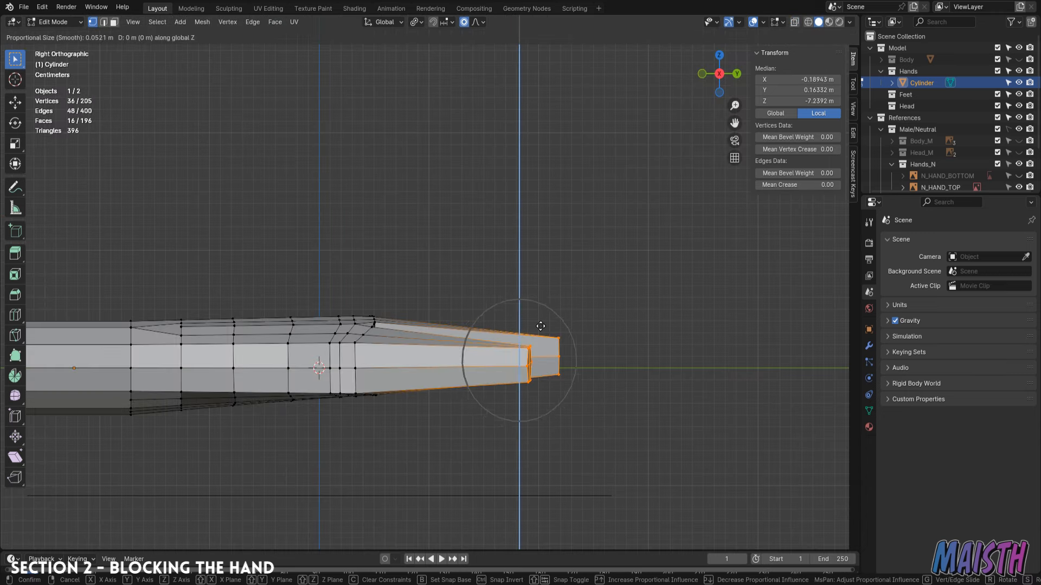
pyautogui.press('Escape')
pyautogui.press('s')
pyautogui.press('z')
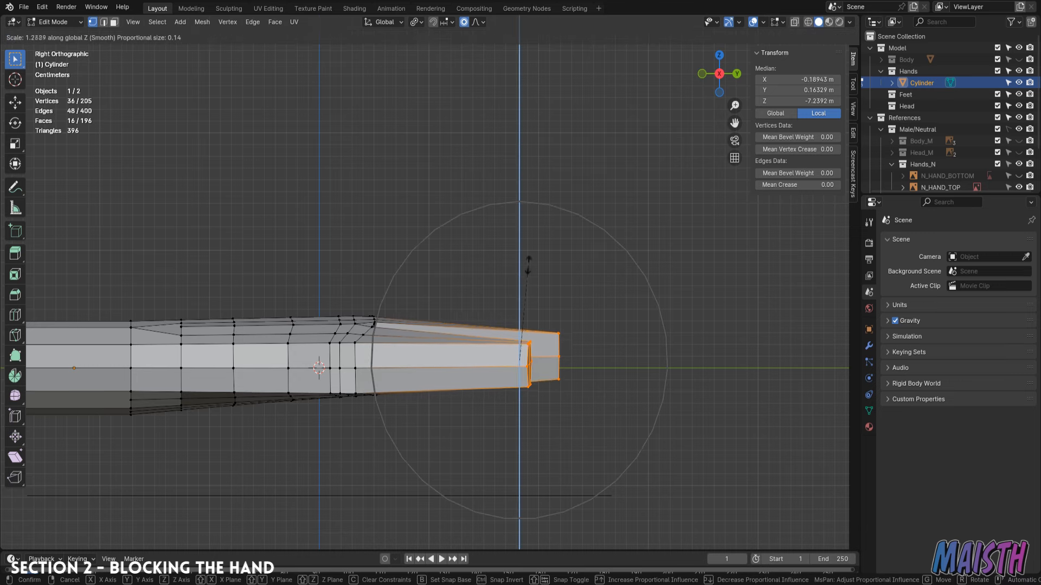
pyautogui.click(526, 271)
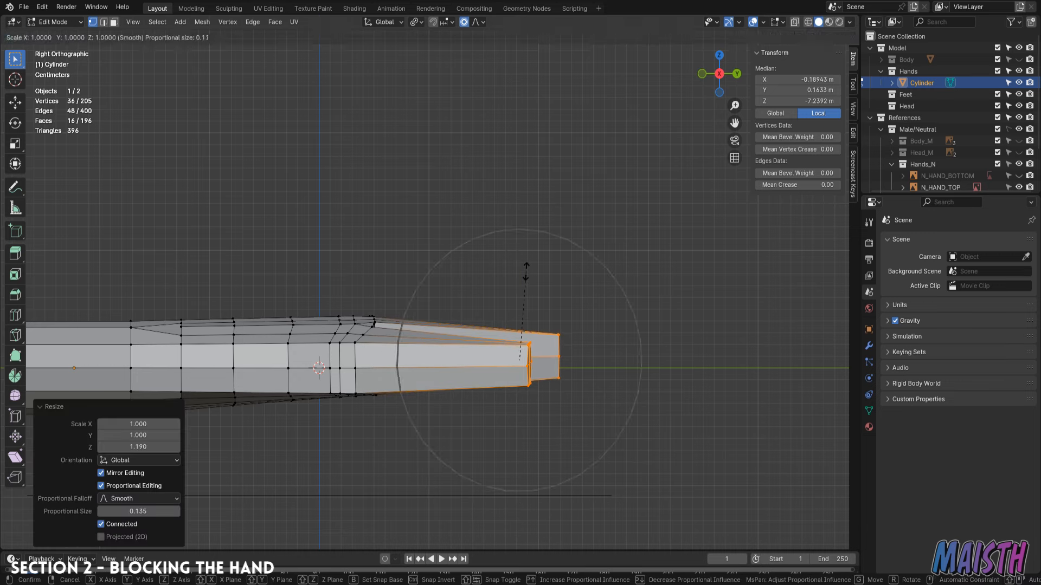
# - Rescale the finger ends to 0.880 along global Z with smooth proportional editing at size 0.198
pyautogui.rightClick(525, 271)
pyautogui.press('s')
pyautogui.press('z')
pyautogui.click(518, 285)
pyautogui.moveTo(518, 284); pyautogui.dragTo(354, 280, button='middle')
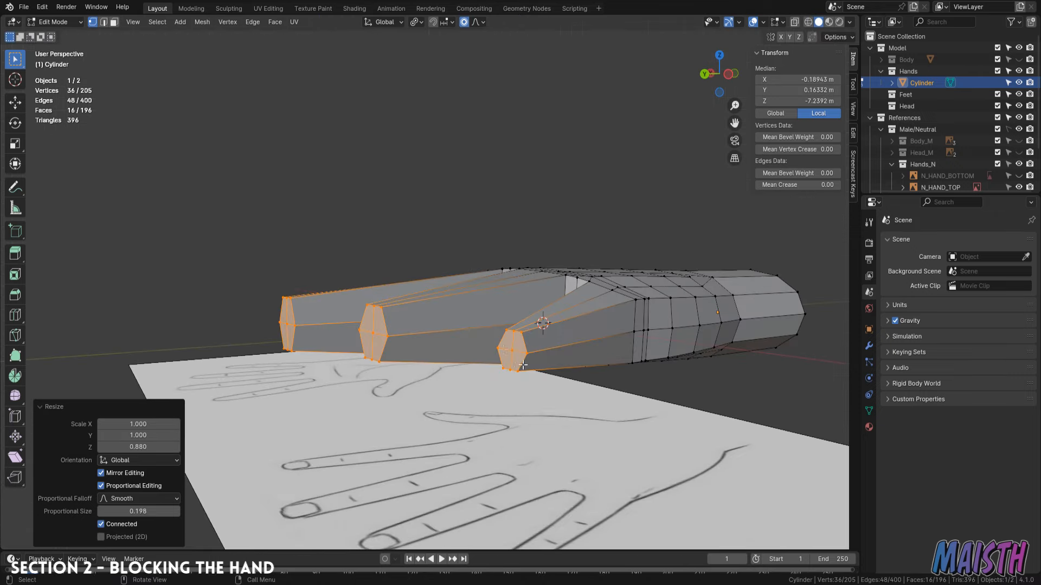
# - Select only the little finger's tip faces, turn off proportional editing and resize them along global Z
pyautogui.press('3')
pyautogui.moveTo(485, 388); pyautogui.dragTo(547, 312)
pyautogui.moveTo(523, 281); pyautogui.dragTo(473, 235, button='middle')
pyautogui.press('s')
pyautogui.press('z')
pyautogui.rightClick(490, 230)
pyautogui.press('o')
pyautogui.press('s')
pyautogui.press('z')
pyautogui.click(484, 145)
# - Thin the little finger's tip further by scaling it to 0.905 along global Z
pyautogui.moveTo(500, 175); pyautogui.dragTo(657, 246, button='middle')
pyautogui.press('s')
pyautogui.press('z')
pyautogui.click(553, 216)
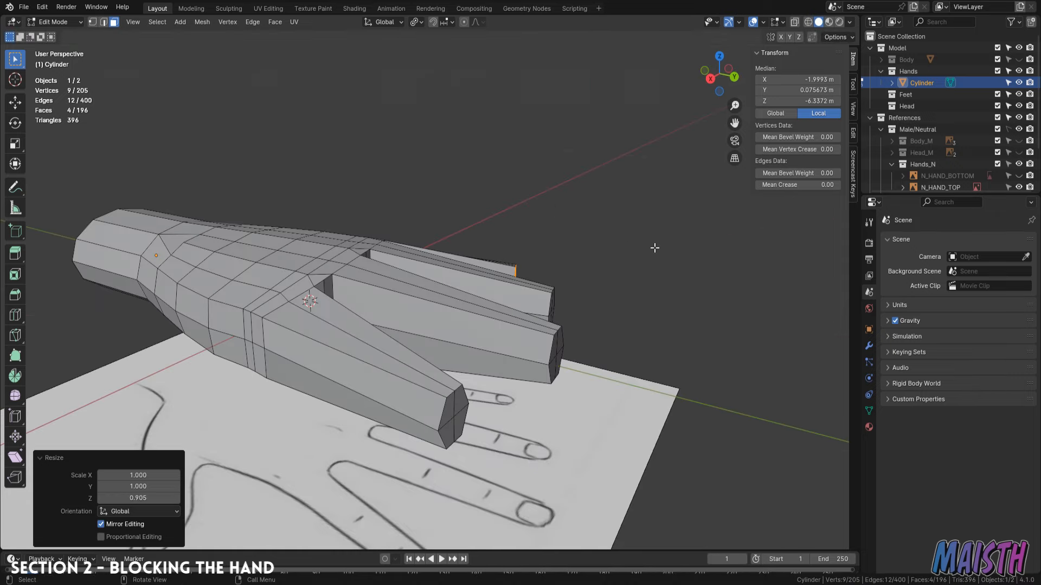
# - Add two evenly spaced edge loops along the index finger without sliding them
pyautogui.press('KP_7')
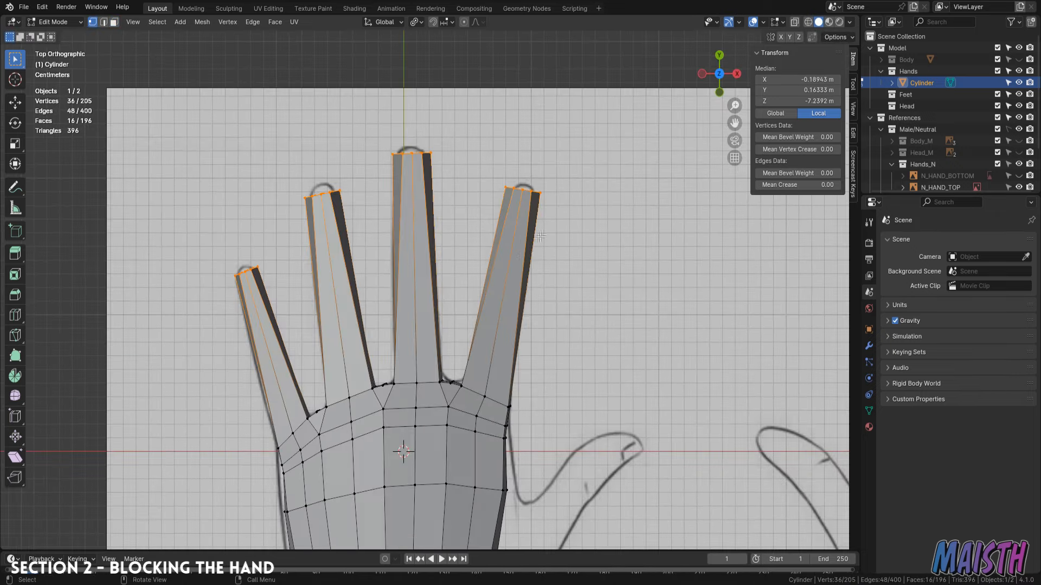
pyautogui.hotkey('alt', 'z')
pyautogui.hotkey('alt', 'z')
pyautogui.hotkey('ctrl', 'r')
pyautogui.scroll(1, 521, 263)
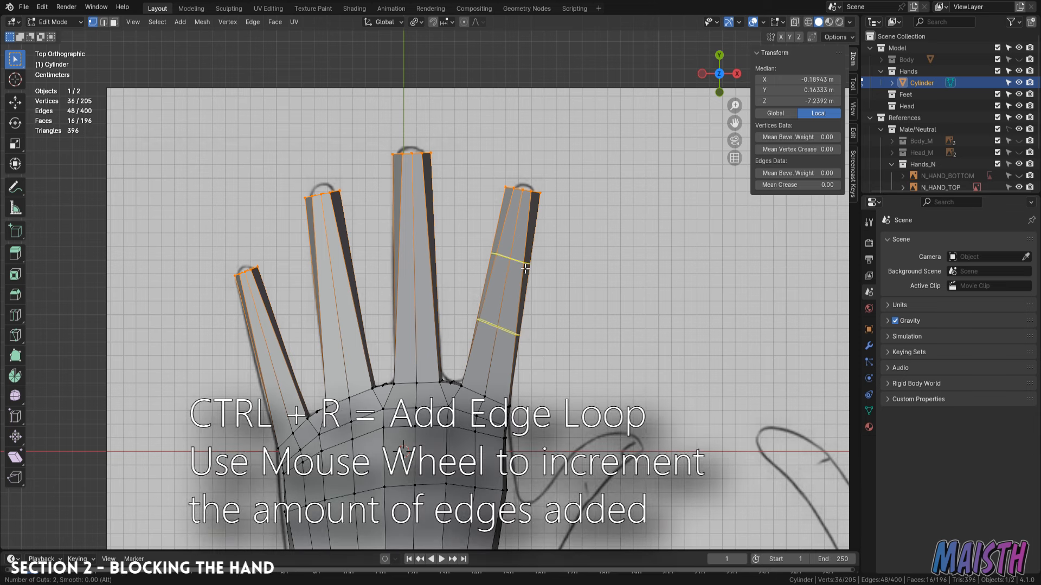
pyautogui.click(525, 269)
pyautogui.rightClick(526, 269)
# - Add two centred edge loops to each of the middle, ring and little fingers and compare them with the reference joints
pyautogui.click(400, 290)
pyautogui.rightClick(400, 289)
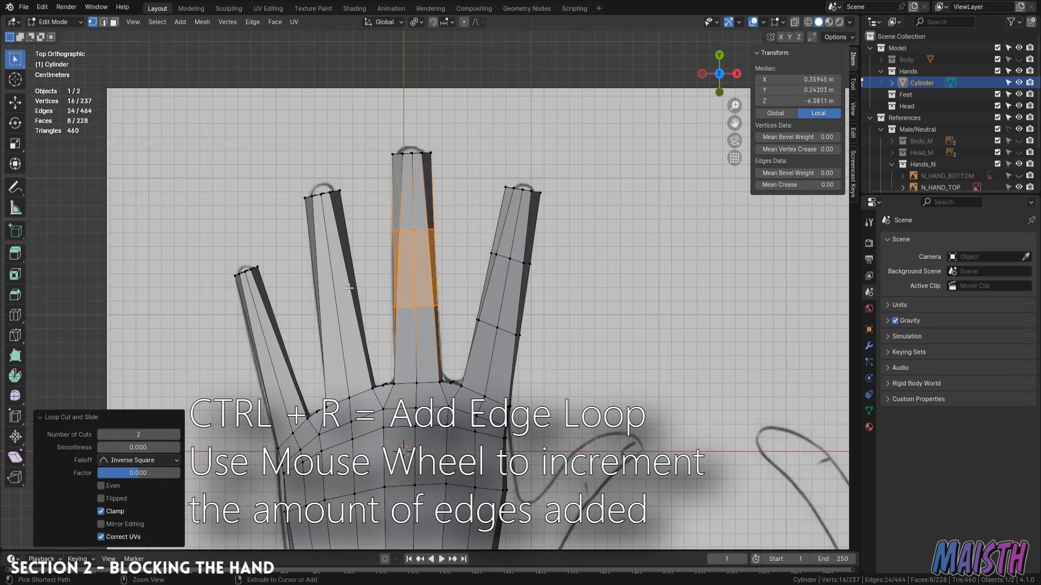
pyautogui.click(348, 287)
pyautogui.rightClick(345, 288)
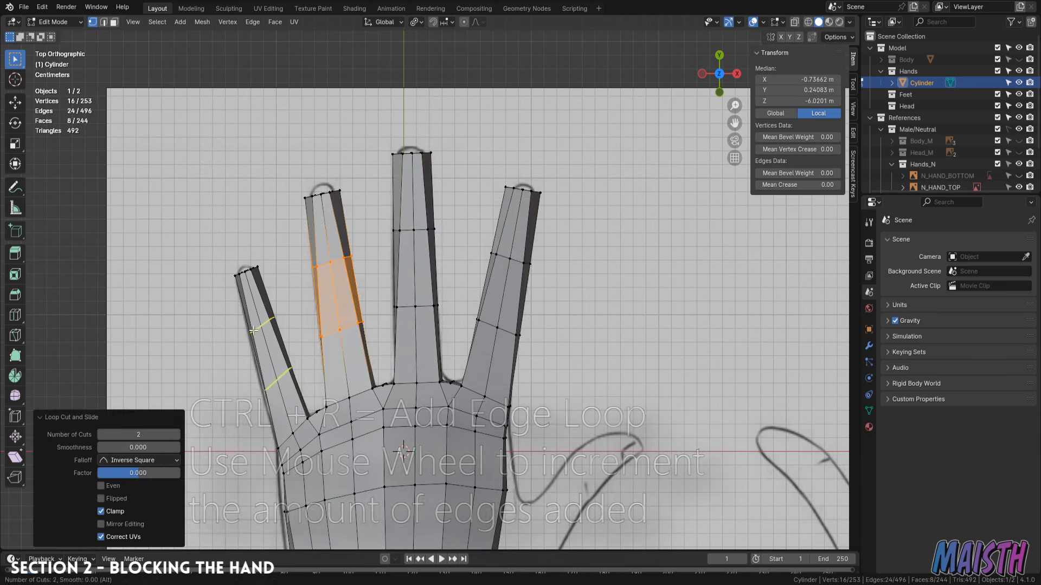
pyautogui.click(253, 330)
pyautogui.rightClick(253, 330)
pyautogui.hotkey('alt', 'z')
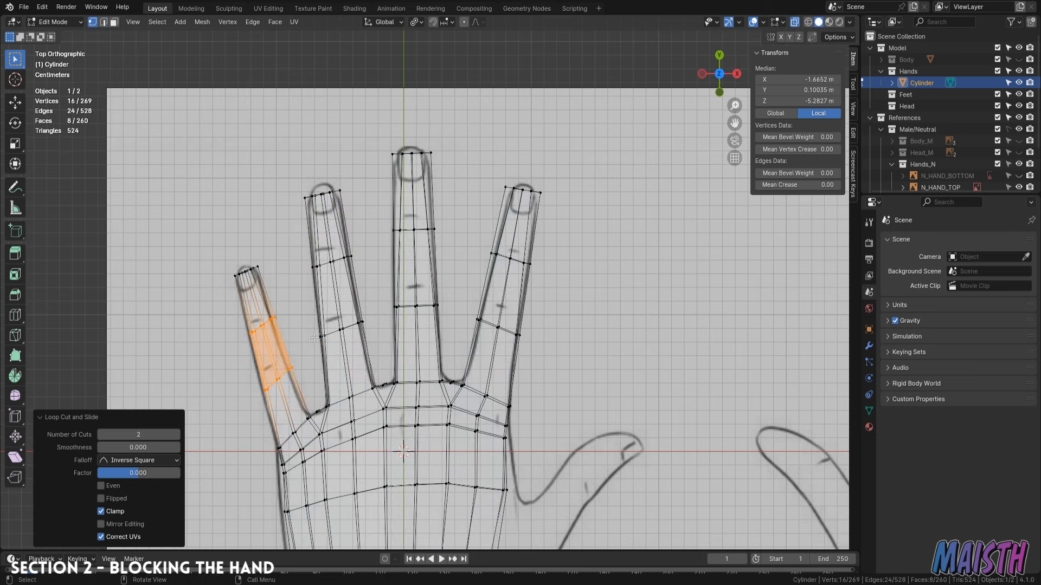
pyautogui.hotkey('alt', 'z')
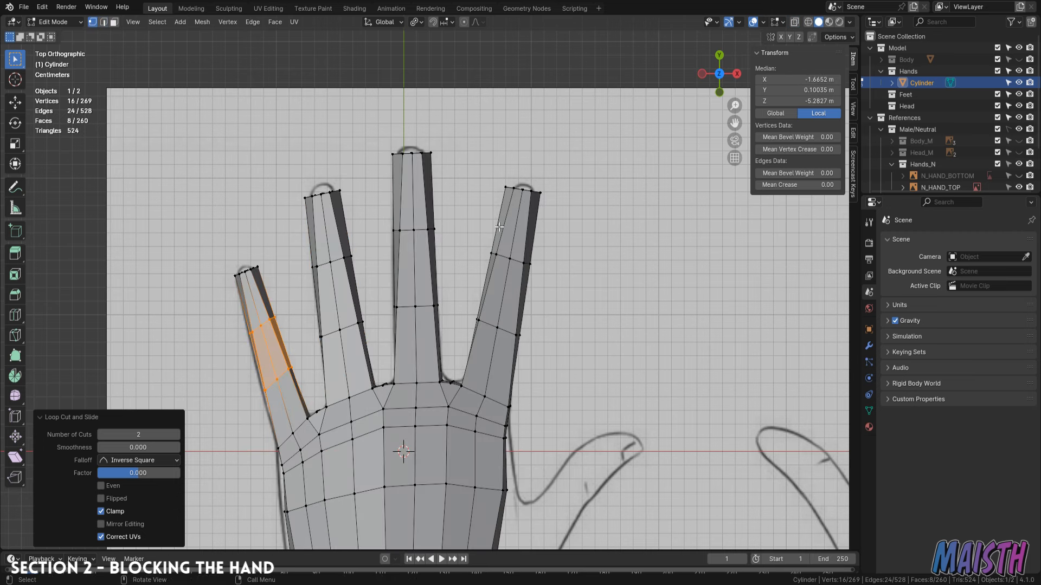
# - Select the entire hand mesh and apply Smooth Vertices
pyautogui.click(498, 227)
pyautogui.moveTo(498, 227)
pyautogui.mouseDown(button='middle')
pyautogui.moveTo(486, 181)
pyautogui.moveTo(480, 224)
pyautogui.mouseUp(button='middle')
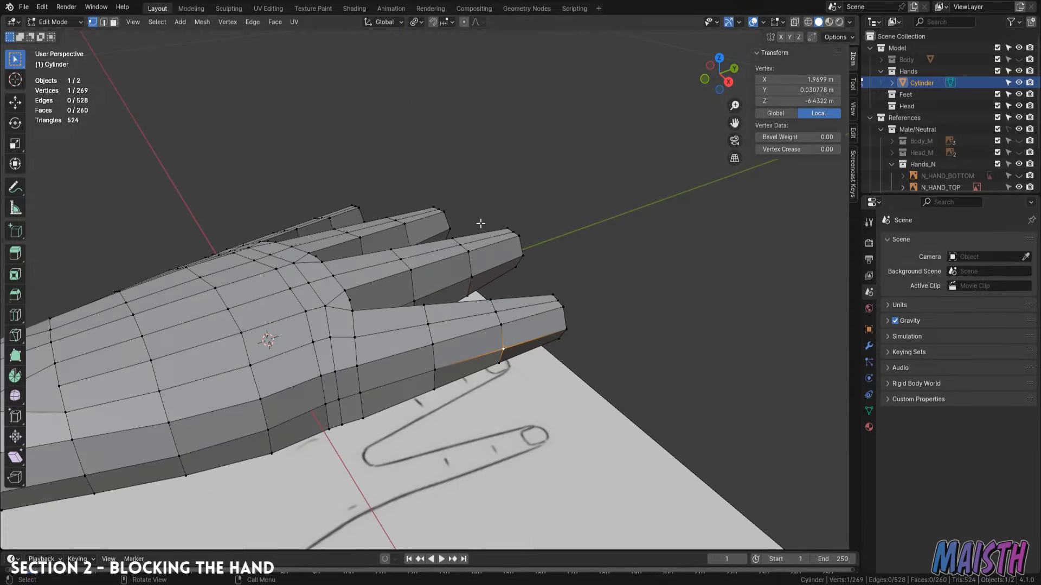
pyautogui.press('a')
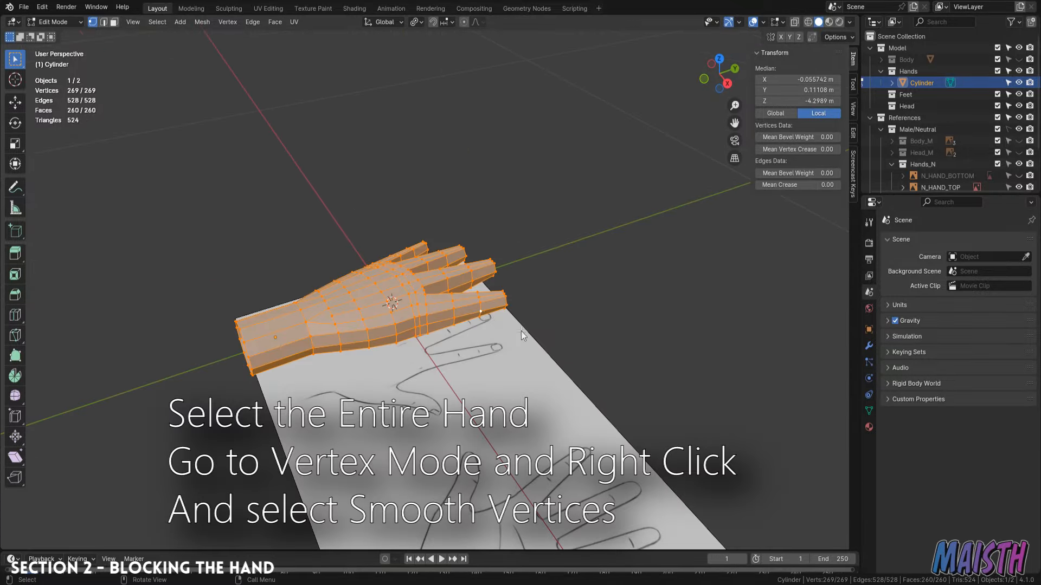
pyautogui.rightClick(484, 457)
pyautogui.click(480, 455)
pyautogui.moveTo(481, 455); pyautogui.dragTo(427, 367, button='middle')
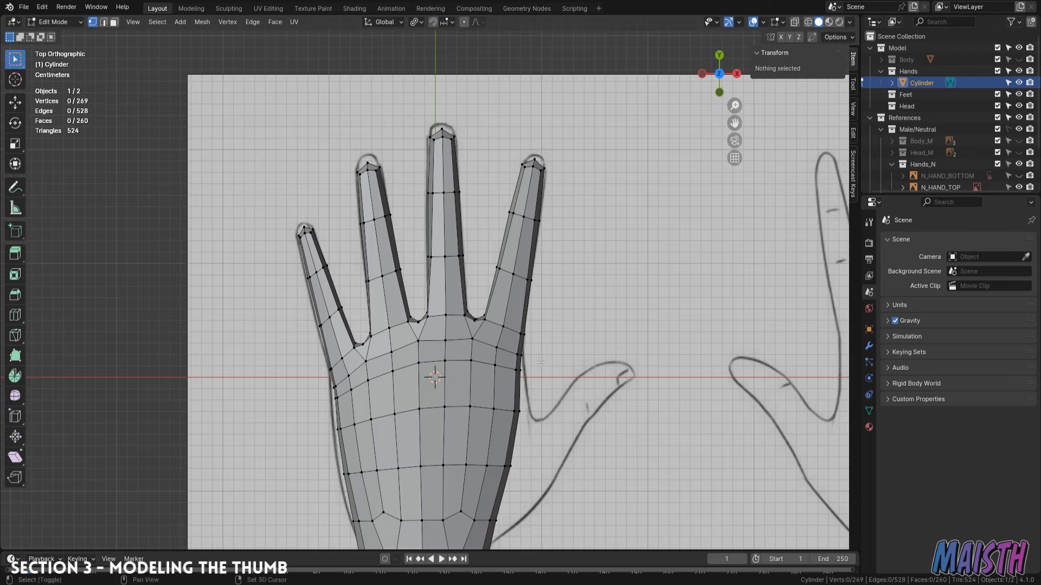
# - Adjust the three edges along the thumb side of the hand and hide the reference images
pyautogui.moveTo(541, 362); pyautogui.dragTo(509, 203, button='middle')
pyautogui.moveTo(510, 202); pyautogui.dragTo(503, 206, button='middle')
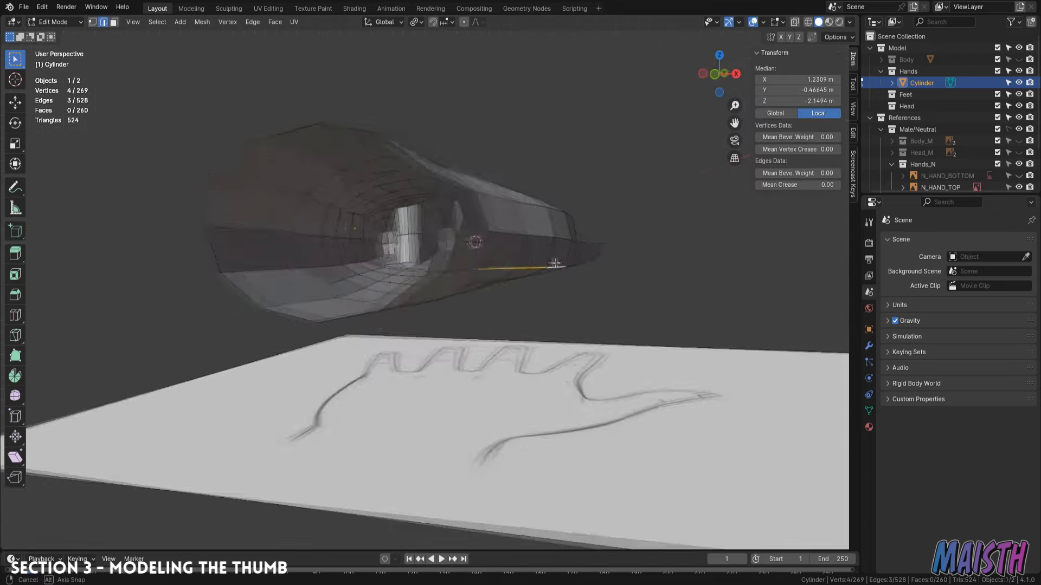
pyautogui.press('g')
pyautogui.click(555, 260)
pyautogui.moveTo(555, 260); pyautogui.dragTo(455, 251, button='middle')
pyautogui.click(1019, 118)
# - Inset the block of twelve faces on the palm's thumb side by about 0.14 m
pyautogui.scroll(1, 554, 247)
pyautogui.press('3')
pyautogui.moveTo(555, 249); pyautogui.dragTo(464, 275, button='middle')
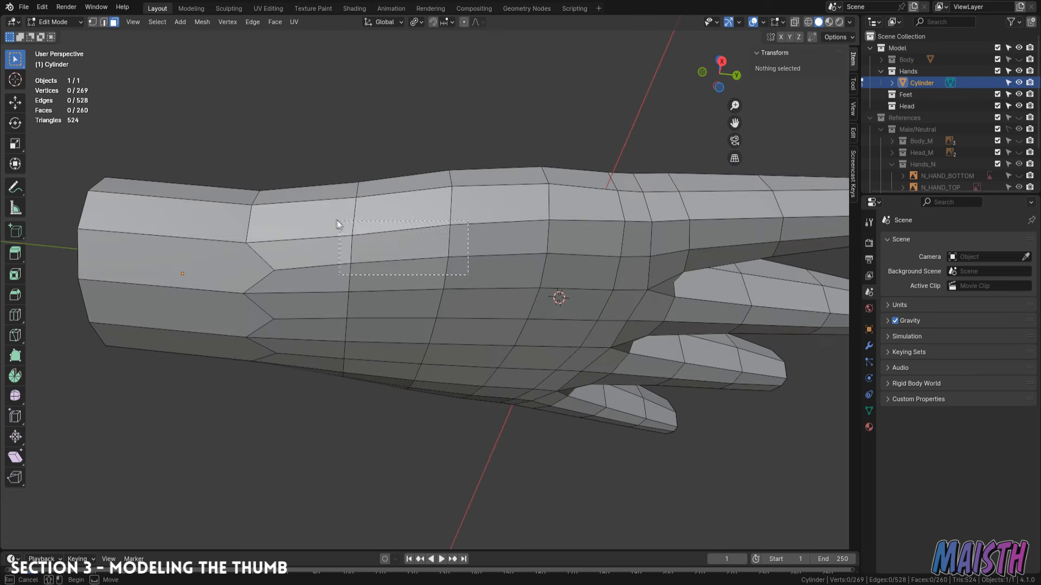
pyautogui.moveTo(336, 223); pyautogui.dragTo(337, 224)
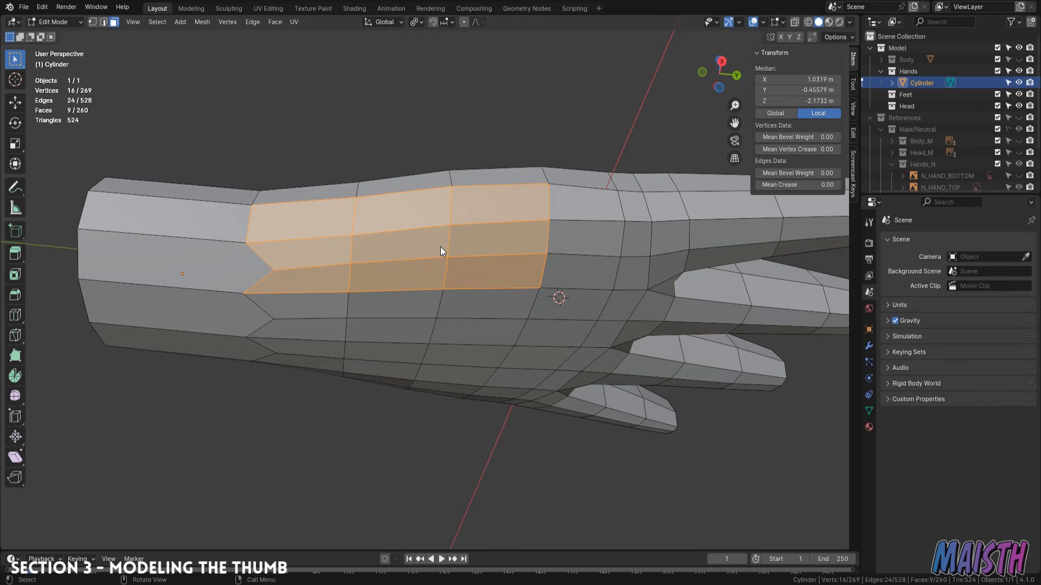
pyautogui.moveTo(465, 297); pyautogui.dragTo(558, 298, button='middle')
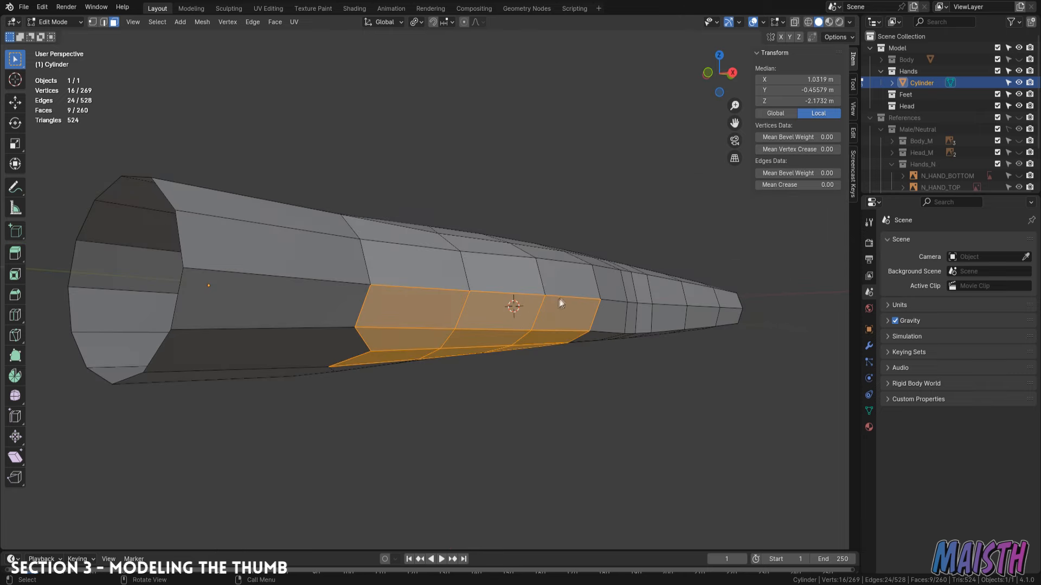
pyautogui.keyDown('shift'); pyautogui.moveTo(442, 280); pyautogui.dragTo(417, 275); pyautogui.keyUp('shift')
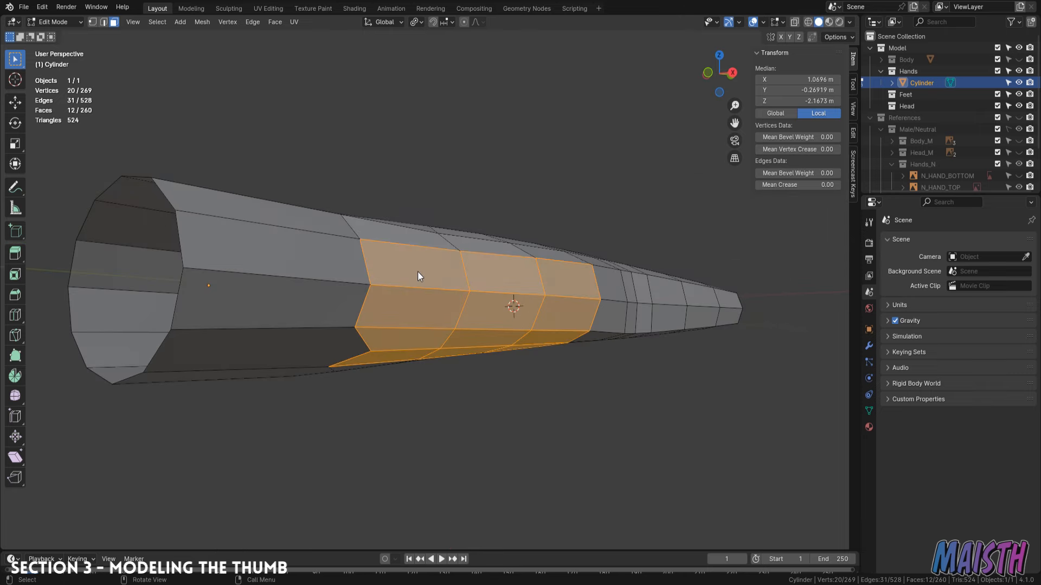
pyautogui.moveTo(418, 271); pyautogui.dragTo(545, 168, button='middle')
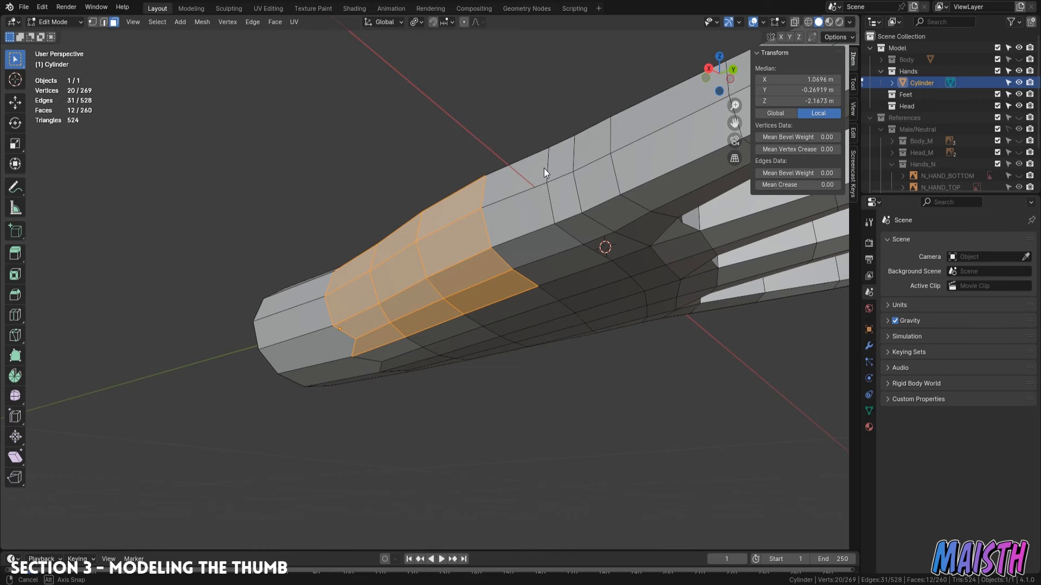
pyautogui.moveTo(544, 168); pyautogui.dragTo(596, 207, button='middle')
pyautogui.press('i')
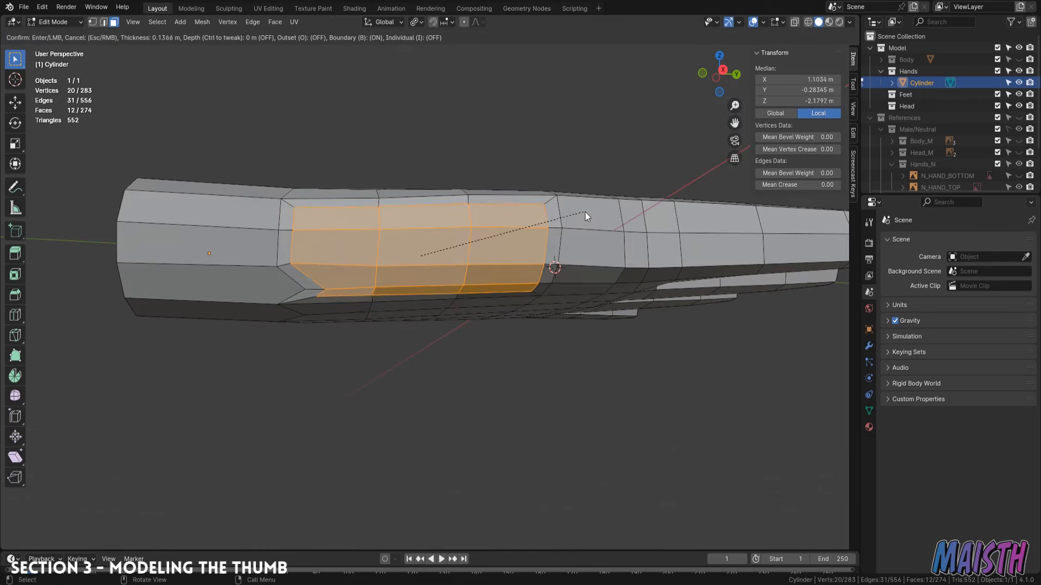
pyautogui.click(588, 213)
# - Reposition the inset face block and adjust individual vertices around its border
pyautogui.moveTo(587, 213); pyautogui.dragTo(585, 174, button='middle')
pyautogui.press('g')
pyautogui.click(558, 241)
pyautogui.scroll(3, 488, 176)
pyautogui.press('1')
pyautogui.click(388, 246)
pyautogui.press('g')
pyautogui.click(396, 241)
pyautogui.press('g')
pyautogui.click(374, 236)
# - Reselect the twelve inset faces and move them outward, finishing with a shift of about 0.0044 m along X
pyautogui.moveTo(372, 237); pyautogui.dragTo(513, 223, button='middle')
pyautogui.press('3')
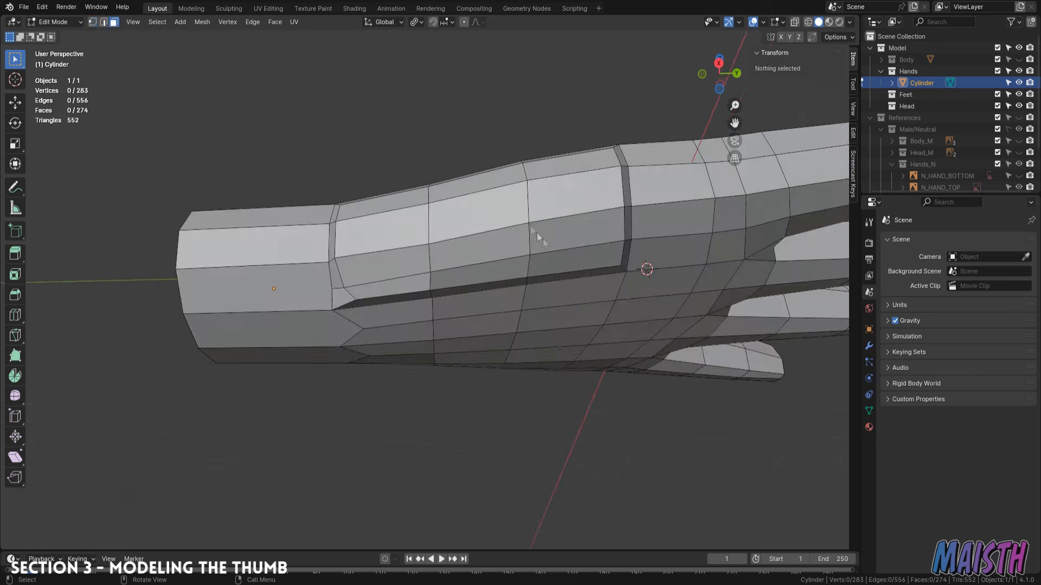
pyautogui.moveTo(412, 201); pyautogui.dragTo(405, 200)
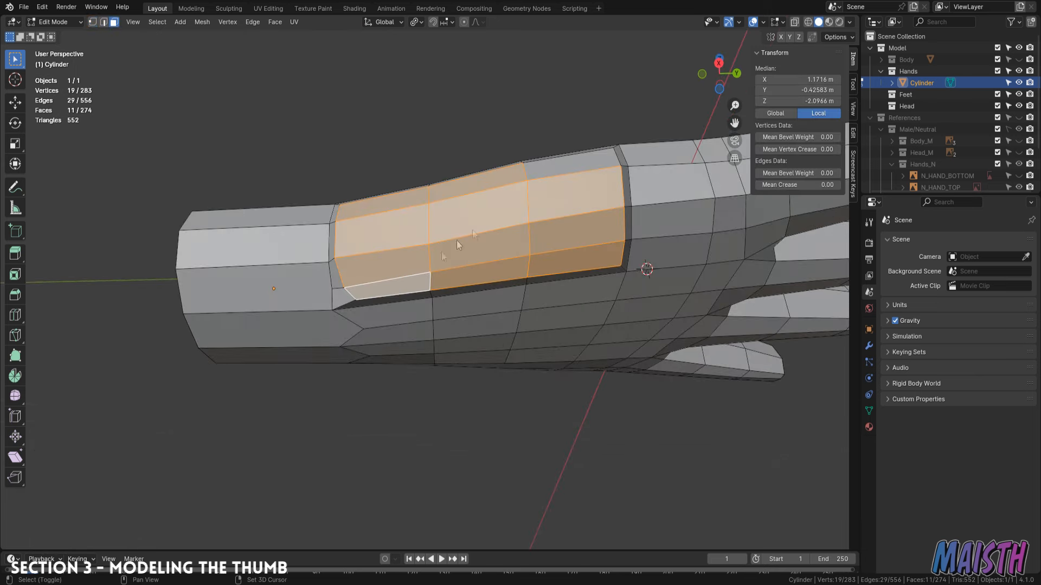
pyautogui.keyDown('shift'); pyautogui.click(548, 177); pyautogui.keyUp('shift')
pyautogui.moveTo(545, 172); pyautogui.dragTo(562, 274, button='middle')
pyautogui.press('g')
pyautogui.click(564, 270)
pyautogui.press('KP_7')
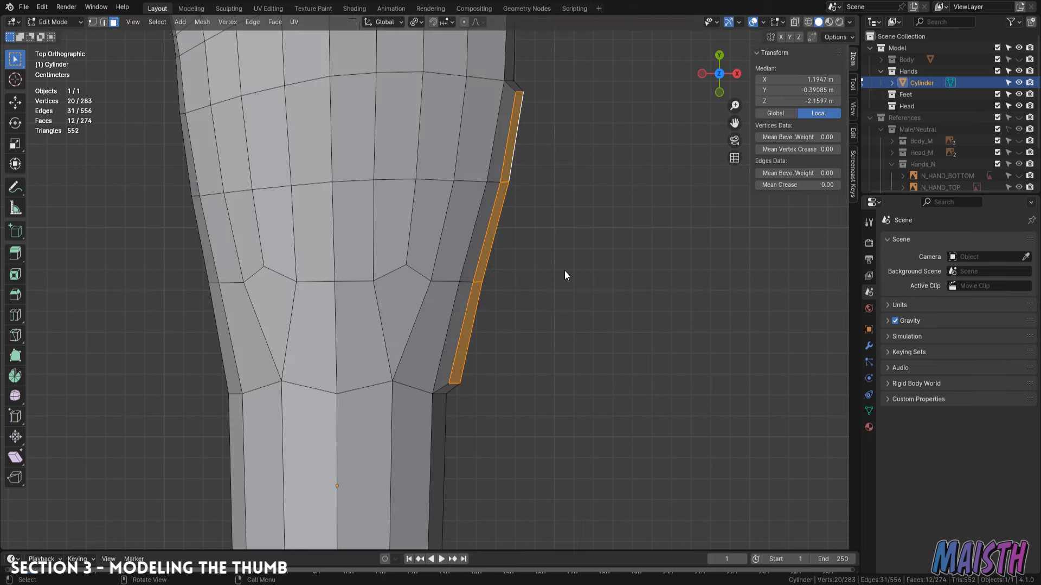
pyautogui.click(568, 268)
pyautogui.moveTo(568, 268)
pyautogui.mouseDown(button='middle')
pyautogui.moveTo(442, 164)
pyautogui.moveTo(502, 183)
pyautogui.moveTo(391, 190)
pyautogui.mouseUp(button='middle')
# - Enter Sculpt Mode and set up the Smooth brush with a 231 px radius
pyautogui.click(54, 21)
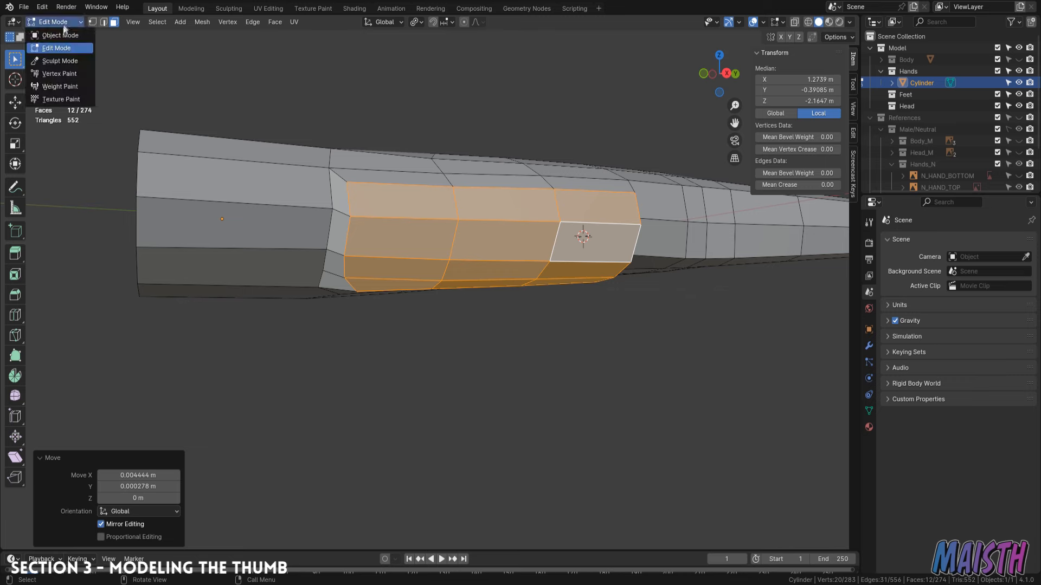
pyautogui.click(59, 61)
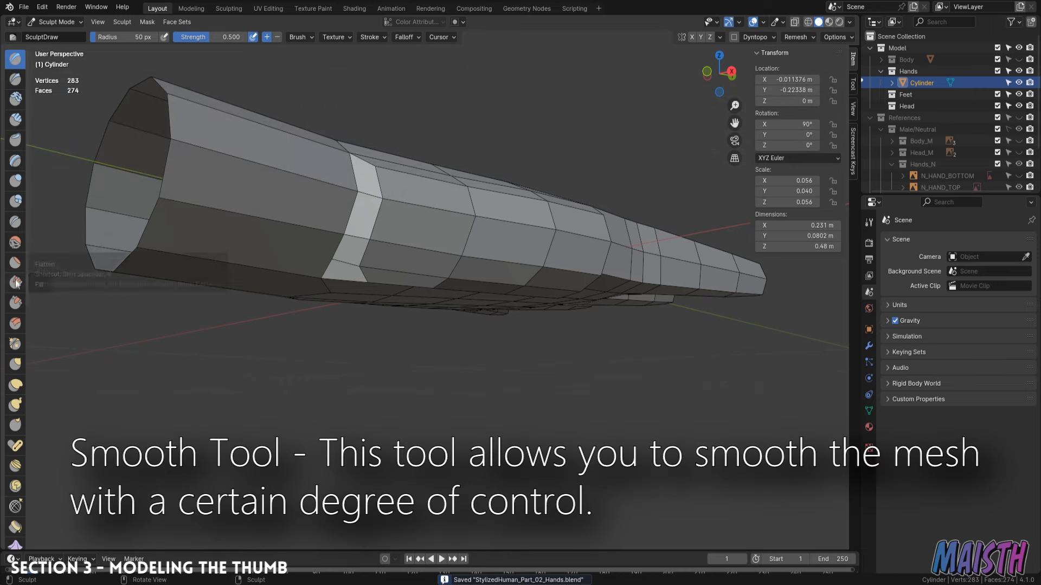
pyautogui.click(20, 247)
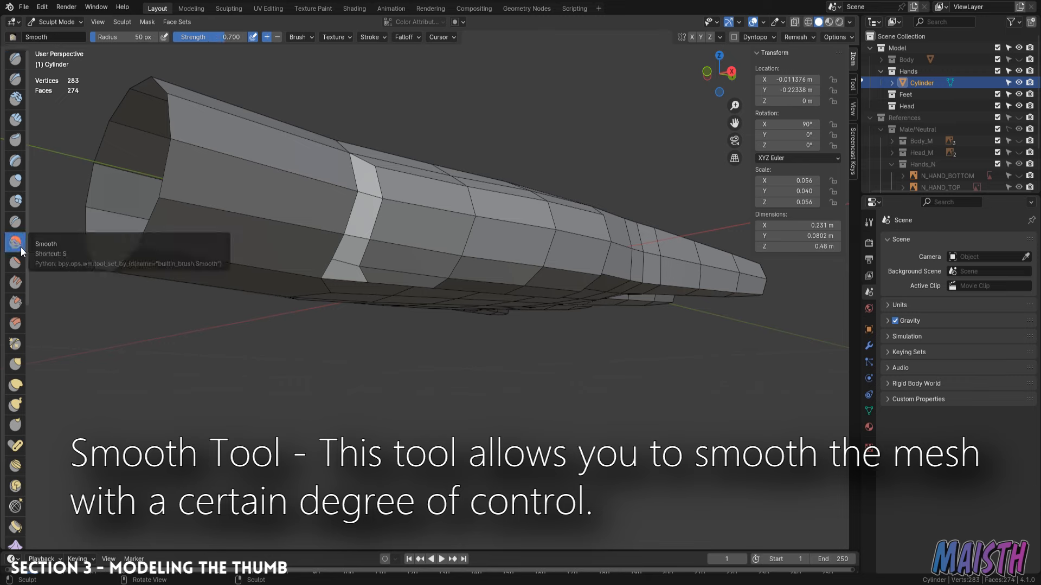
pyautogui.moveTo(325, 228)
pyautogui.mouseDown(button='middle')
pyautogui.moveTo(336, 227)
pyautogui.moveTo(306, 179)
pyautogui.mouseUp(button='middle')
pyautogui.press('f')
pyautogui.click(428, 228)
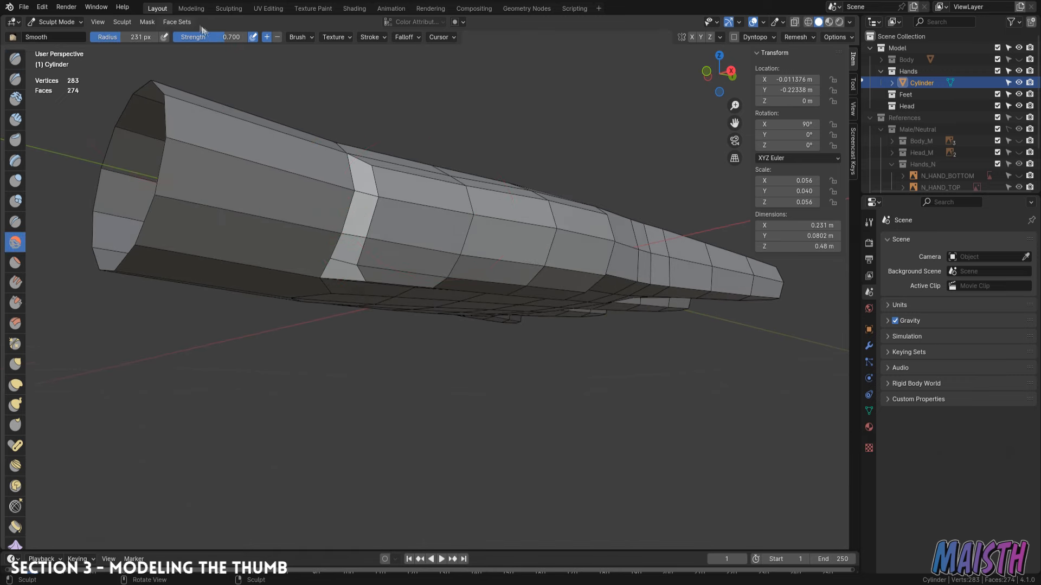
pyautogui.press('Return')
# - Smooth the mesh around the inset thumb base with the brush and return to Edit Mode
pyautogui.moveTo(411, 222); pyautogui.dragTo(353, 209)
pyautogui.moveTo(385, 202); pyautogui.dragTo(330, 224, button='middle')
pyautogui.moveTo(450, 200); pyautogui.dragTo(497, 196)
pyautogui.moveTo(497, 196)
pyautogui.mouseDown(button='middle')
pyautogui.moveTo(453, 244)
pyautogui.moveTo(318, 216)
pyautogui.moveTo(364, 280)
pyautogui.moveTo(433, 306)
pyautogui.moveTo(489, 305)
pyautogui.mouseUp(button='middle')
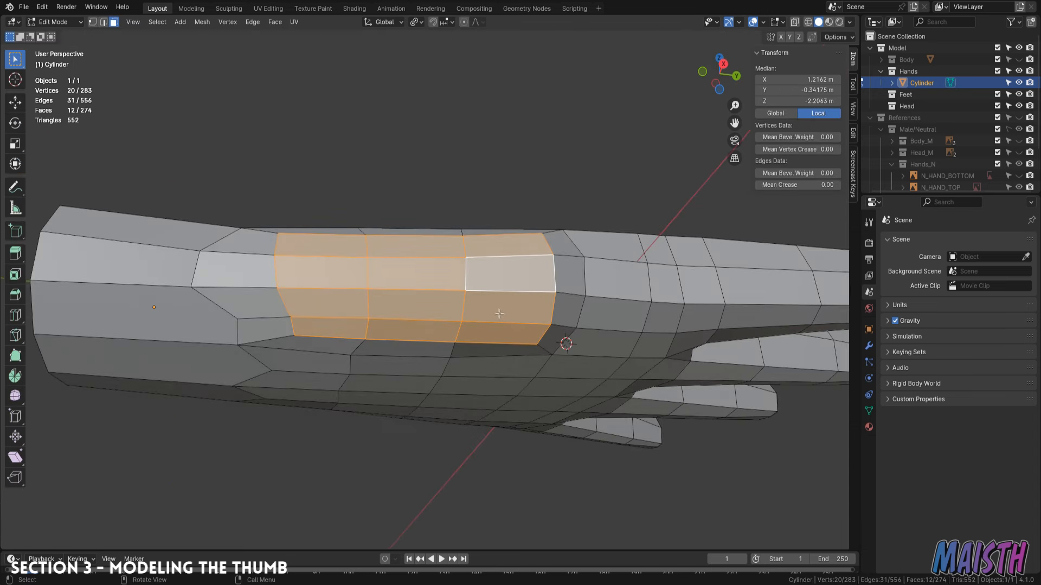
# - Extrude four faces of the thumb base outward by about 0.034 m along their normal
pyautogui.click(437, 279)
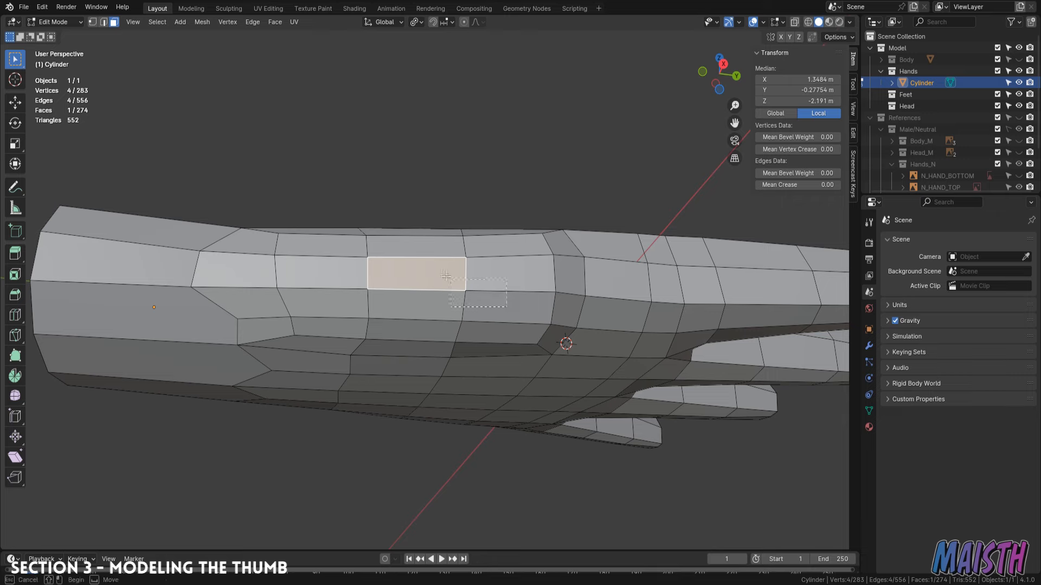
pyautogui.keyDown('shift'); pyautogui.moveTo(445, 277); pyautogui.dragTo(436, 270); pyautogui.keyUp('shift')
pyautogui.moveTo(518, 259); pyautogui.dragTo(565, 274, button='middle')
pyautogui.press('e')
pyautogui.click(613, 345)
# - Rotate the extruded thumb faces by -31.7° and scale them down to about 0.19
pyautogui.moveTo(633, 322); pyautogui.dragTo(628, 324, button='middle')
pyautogui.press('r')
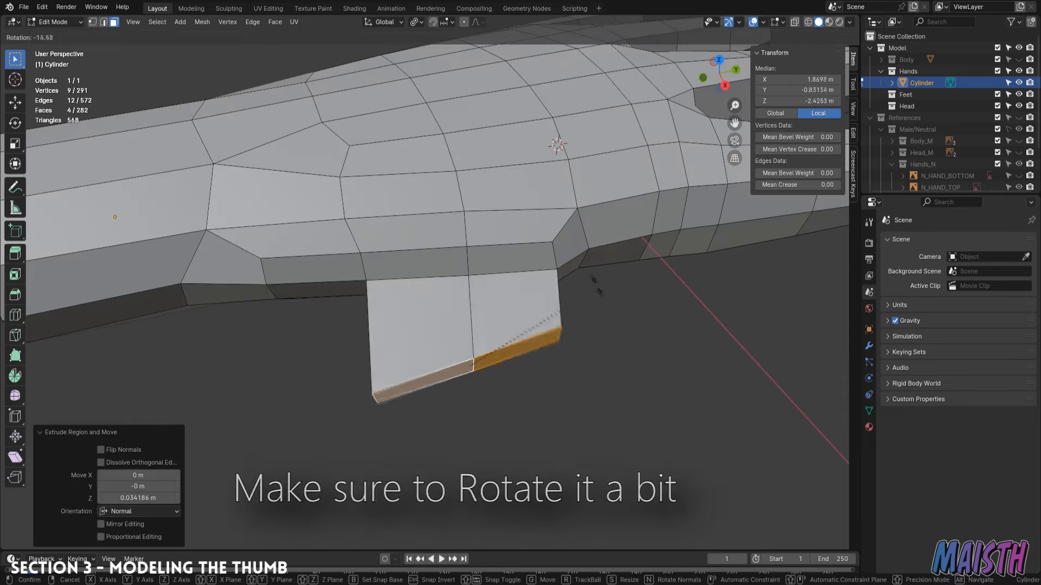
pyautogui.click(567, 255)
pyautogui.press('s')
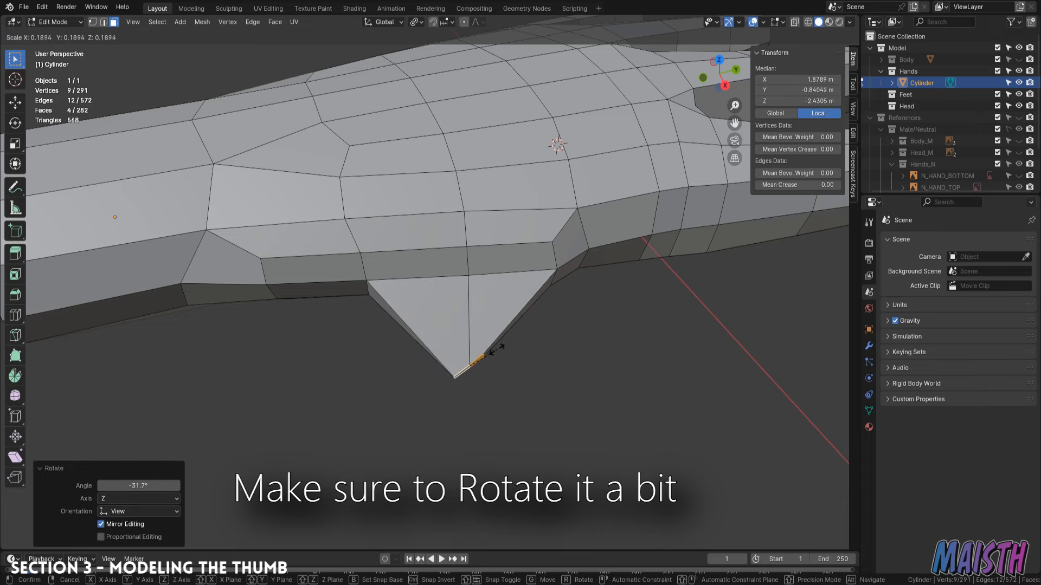
pyautogui.click(494, 350)
# - Move the thumb's end faces by about 0.042 m in X, 0.085 m in Y and -0.014 m in Z
pyautogui.scroll(-3, 495, 349)
pyautogui.moveTo(495, 350); pyautogui.dragTo(542, 314, button='middle')
pyautogui.press('g')
pyautogui.click(558, 301)
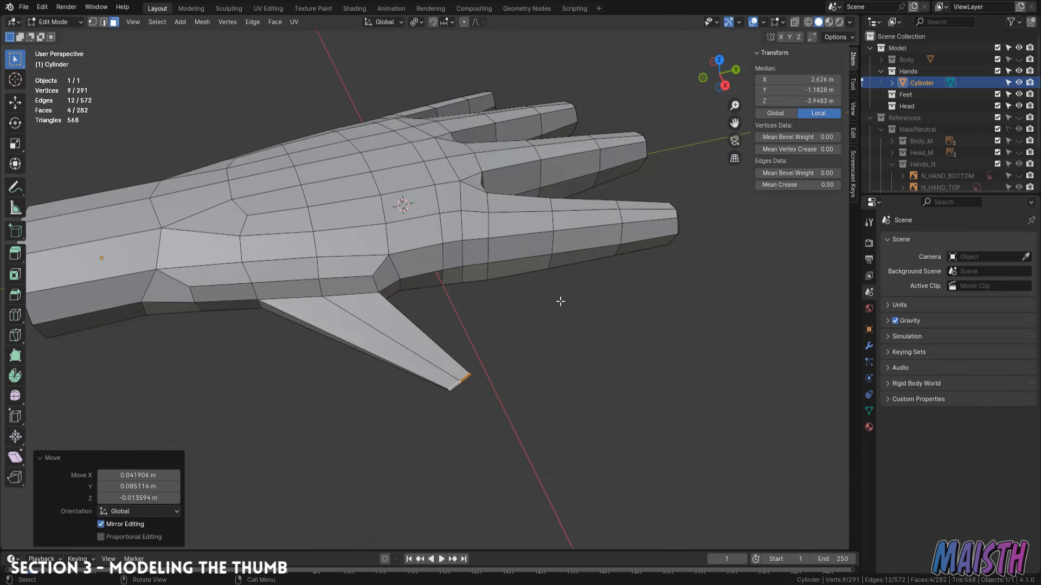
# - Show the references and move the thumb's end about 0.044 m in X and 0.008 m in Y to the drawn tip
pyautogui.press('KP_7')
pyautogui.hotkey('alt', 'z')
pyautogui.hotkey('alt', 'z')
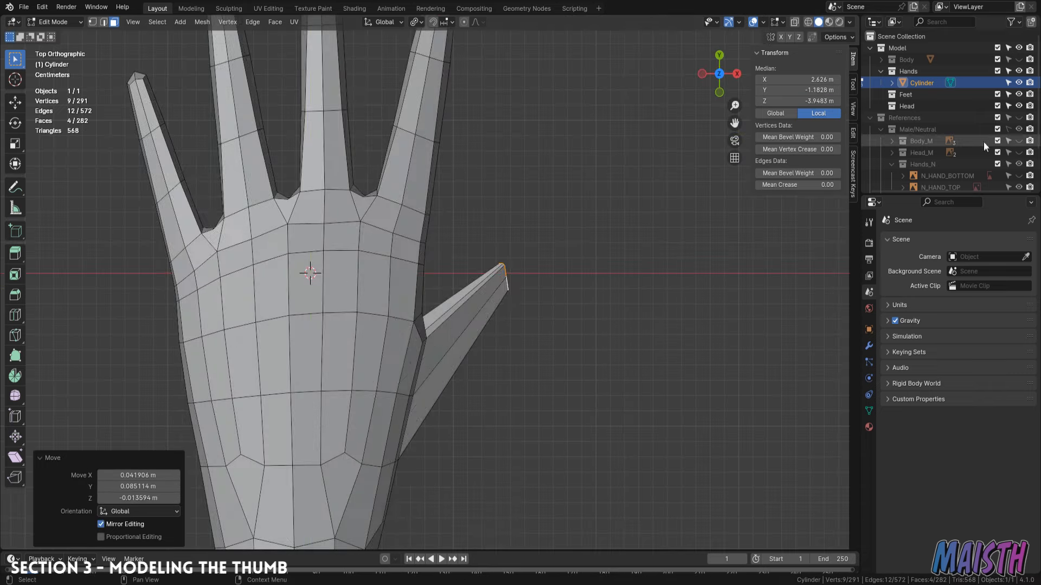
pyautogui.click(1019, 117)
pyautogui.press('g')
pyautogui.click(600, 252)
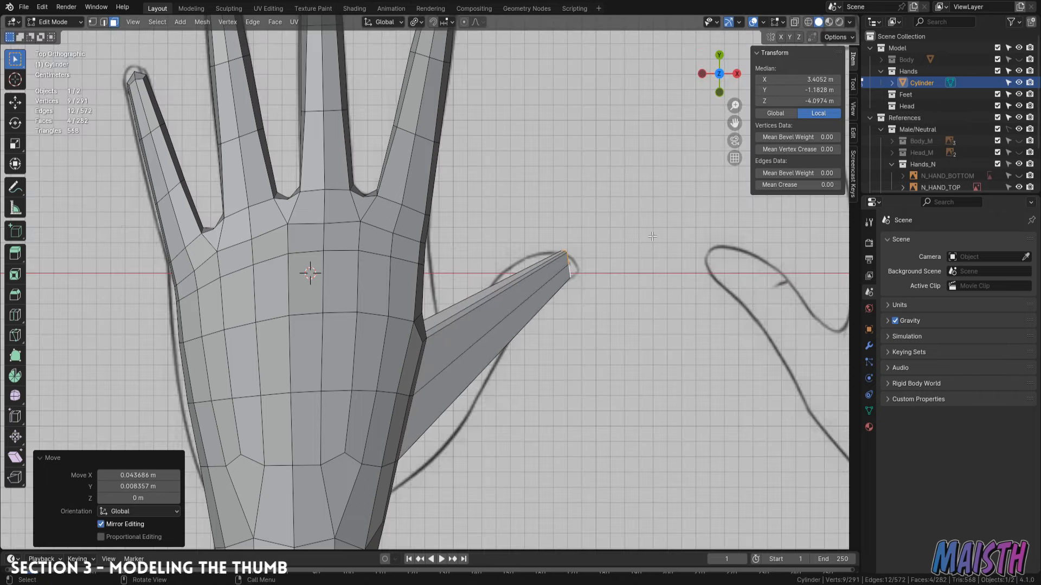
# - Enlarge the thumb's end faces uniformly by a scale of 1.845
pyautogui.moveTo(601, 252); pyautogui.dragTo(471, 217, button='middle')
pyautogui.hotkey('ctrl', 'z')
pyautogui.hotkey('ctrl', 'z')
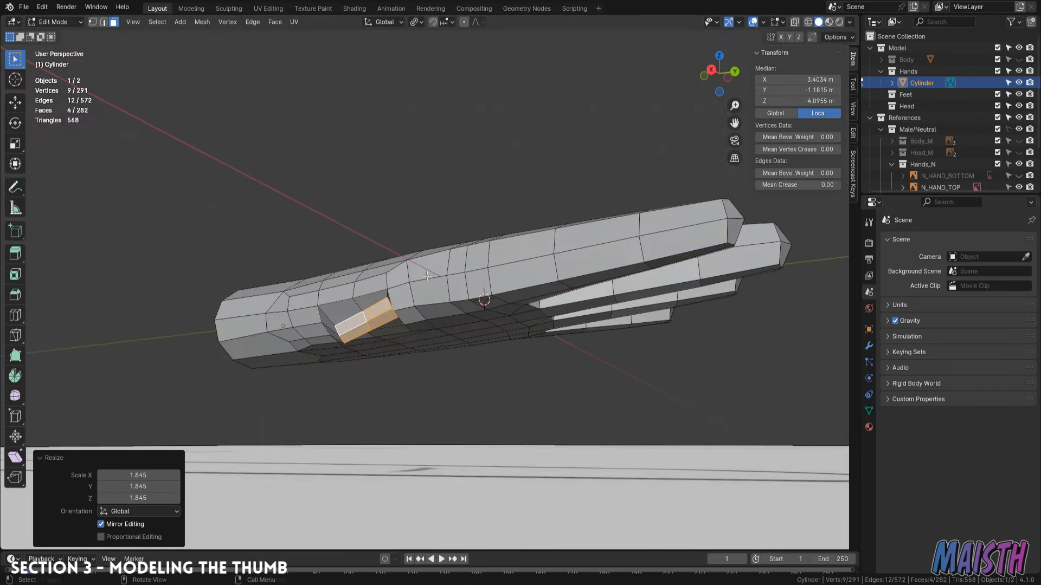
# - Use the Normal orientation to scale the thumb's end faces to about 1.43 along X, and rotate them by 13.1°
pyautogui.scroll(2, 472, 244)
pyautogui.moveTo(461, 260); pyautogui.dragTo(482, 275, button='middle')
pyautogui.click(393, 23)
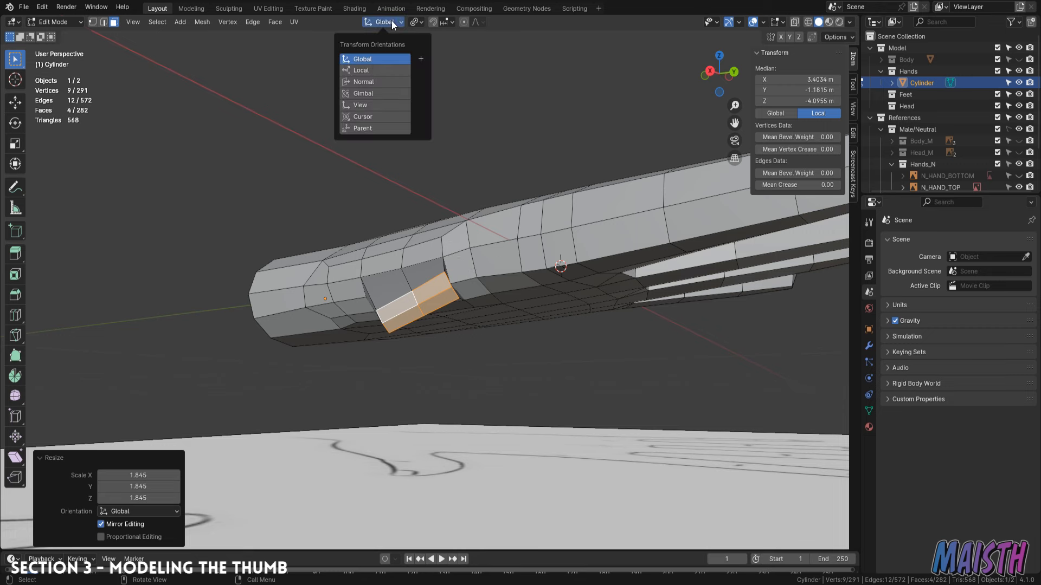
pyautogui.click(370, 82)
pyautogui.press('s')
pyautogui.press('y')
pyautogui.press('x')
pyautogui.press('x')
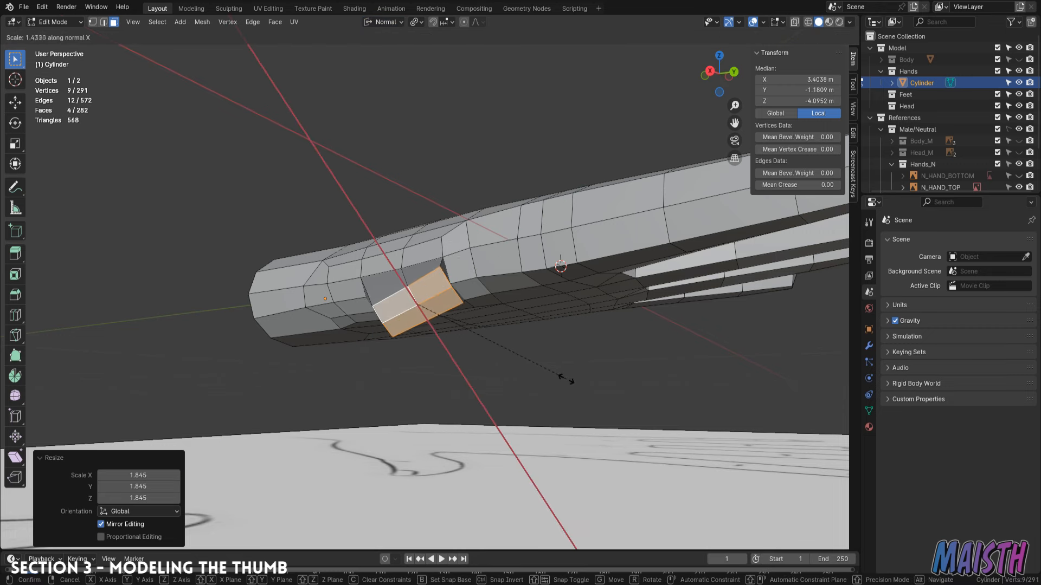
pyautogui.click(582, 389)
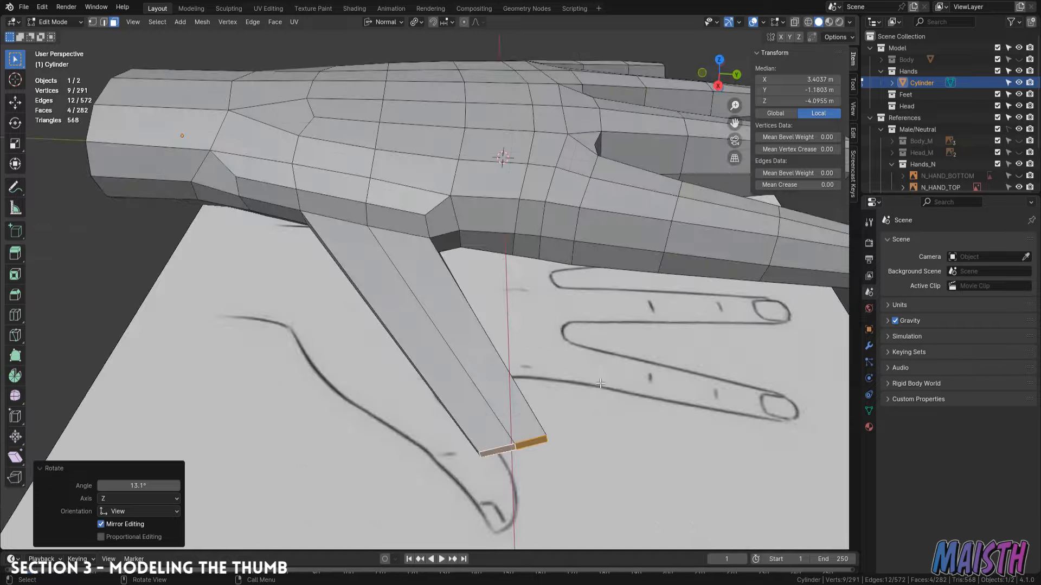
# - Select the two edges at the wrist side of the thumb's base and enable proportional editing
pyautogui.press('KP_7')
pyautogui.hotkey('alt', 'z')
pyautogui.hotkey('alt', 'z')
pyautogui.moveTo(510, 254); pyautogui.dragTo(371, 170, button='middle')
pyautogui.press('2')
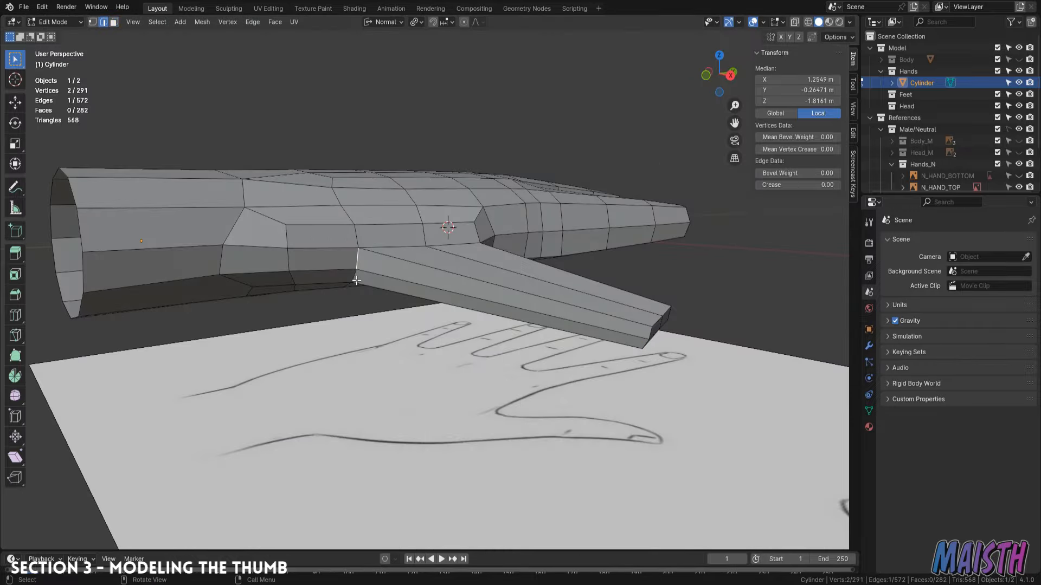
pyautogui.moveTo(429, 235); pyautogui.dragTo(428, 247, button='middle')
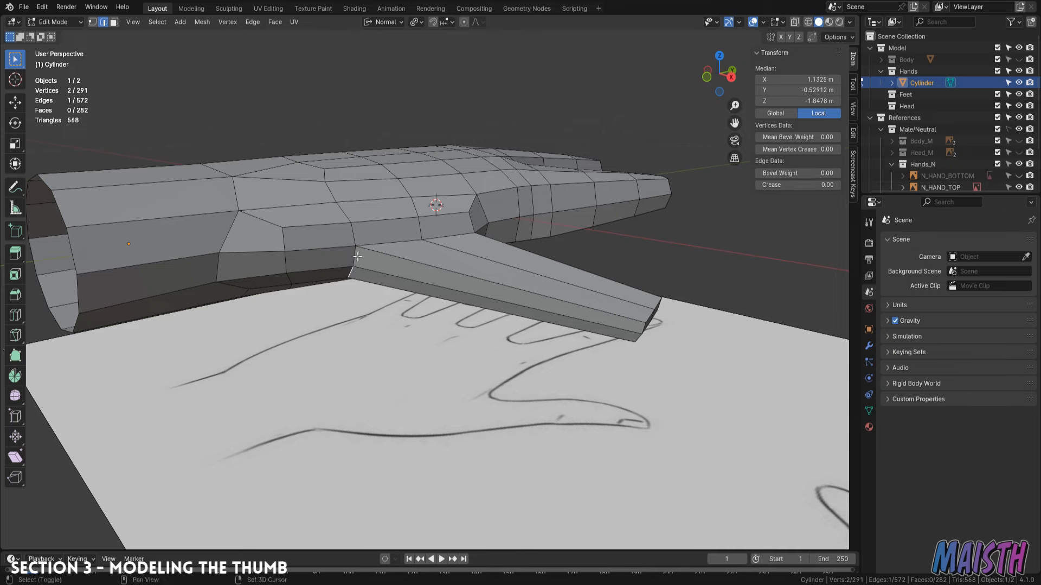
pyautogui.keyDown('shift'); pyautogui.click(357, 256); pyautogui.keyUp('shift')
pyautogui.press('KP_7')
pyautogui.press('o')
# - Move the thumb-base edges outward toward the reference outline, adjusting the proportional influence area
pyautogui.press('g')
pyautogui.scroll(14, 482, 268)
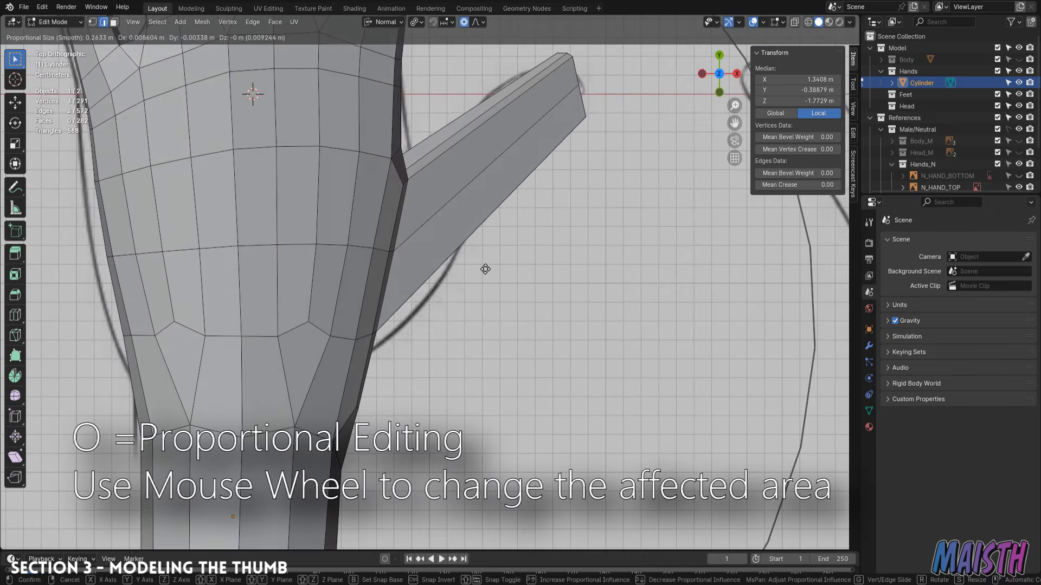
pyautogui.scroll(18, 485, 270)
pyautogui.scroll(-1, 485, 270)
pyautogui.rightClick(485, 270)
pyautogui.press('g')
pyautogui.click(514, 284)
# - Move the vertices where the thumb joins the palm outward to follow the reference
pyautogui.press('1')
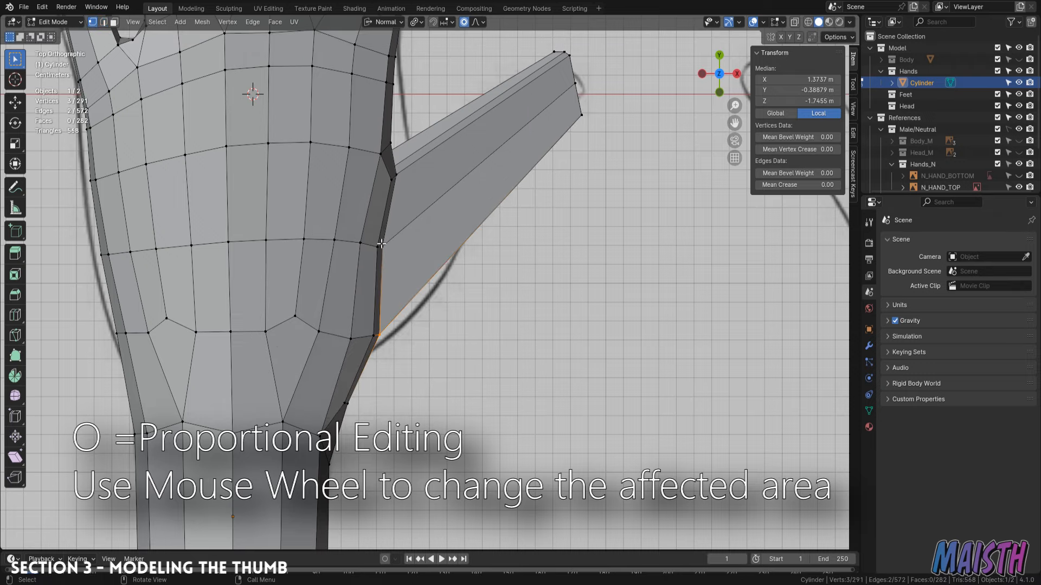
pyautogui.press('g')
pyautogui.click(407, 255)
pyautogui.click(400, 145)
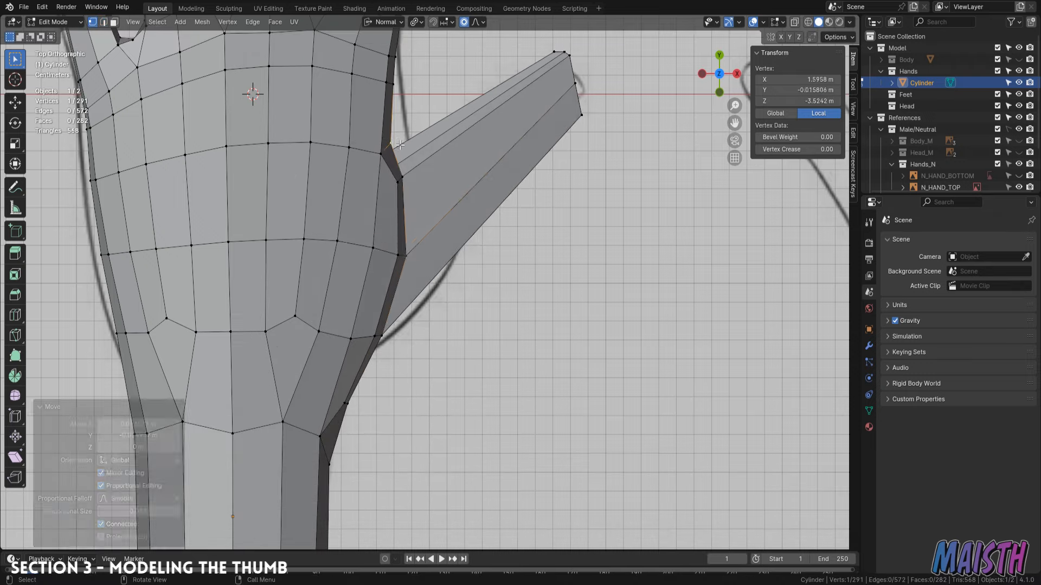
pyautogui.press('g')
pyautogui.click(416, 131)
# - Slide the two palm edge loops between the knuckles and thumb joint toward the wrist, the upper one by about 0.38
pyautogui.keyDown('shift'); pyautogui.moveTo(416, 130); pyautogui.dragTo(416, 238, button='middle'); pyautogui.keyUp('shift')
pyautogui.press('2')
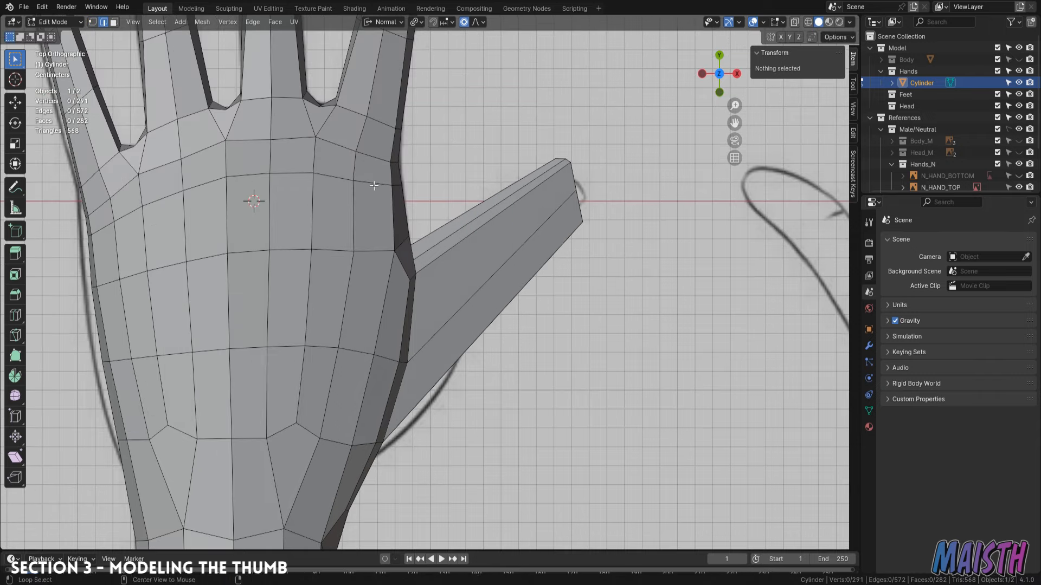
pyautogui.keyDown('alt'); pyautogui.click(377, 184); pyautogui.keyUp('alt')
pyautogui.press('g')
pyautogui.press('g')
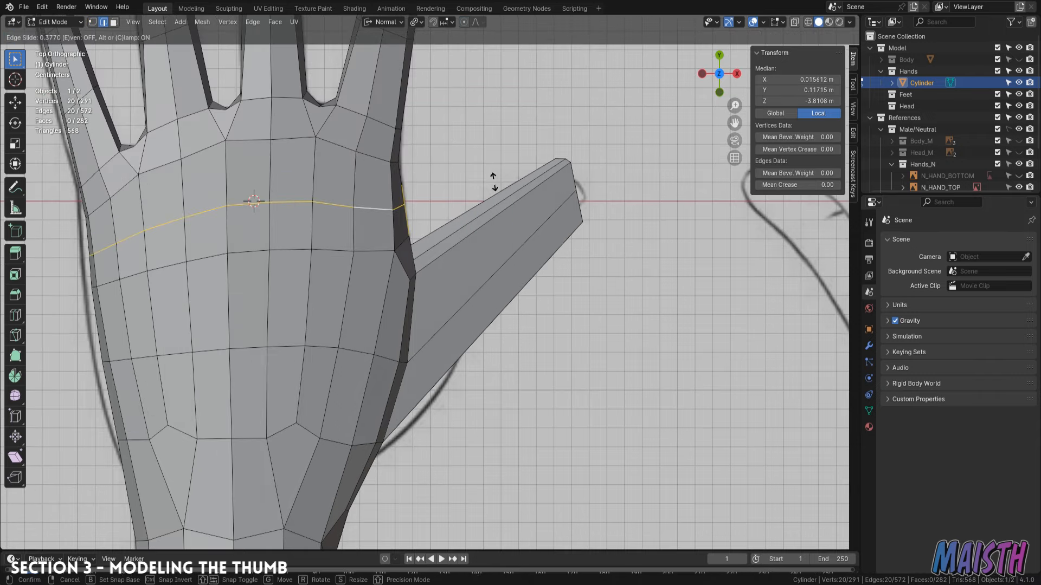
pyautogui.click(493, 179)
pyautogui.keyDown('alt'); pyautogui.click(374, 252); pyautogui.keyUp('alt')
pyautogui.press('g')
pyautogui.press('g')
pyautogui.click(379, 260)
# - Select all vertices of the thumb's end and shape them with the LoopTools Circle operation
pyautogui.moveTo(380, 261); pyautogui.dragTo(415, 309, button='middle')
pyautogui.press('1')
pyautogui.hotkey('alt', 'z')
pyautogui.moveTo(401, 306); pyautogui.dragTo(492, 348)
pyautogui.hotkey('alt', 'z')
pyautogui.rightClick(467, 299)
pyautogui.moveTo(476, 284)
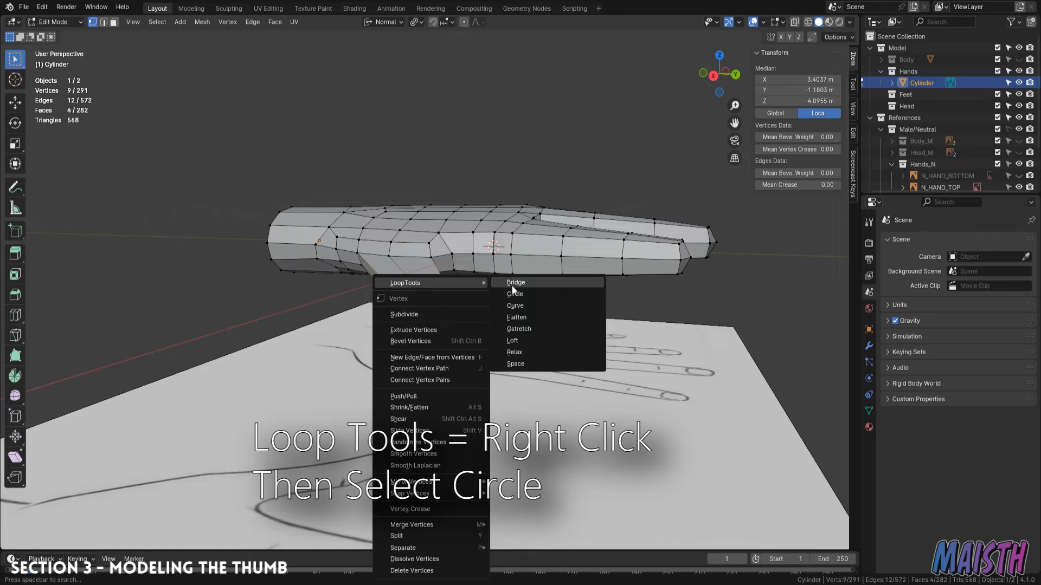
pyautogui.click(512, 301)
pyautogui.press('KP_Decimal')
pyautogui.press('KP_7')
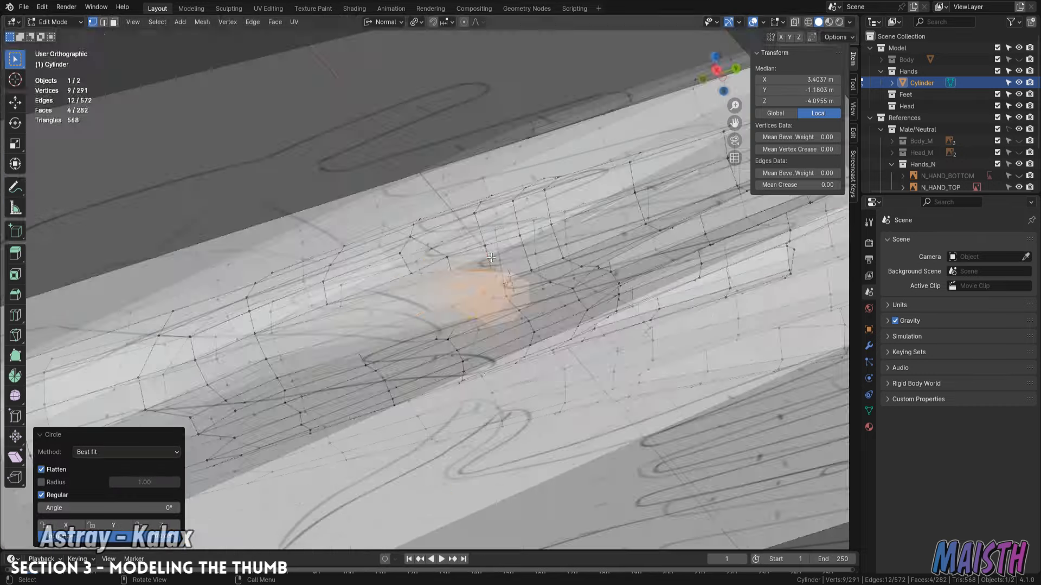
pyautogui.scroll(-2, 465, 269)
pyautogui.hotkey('alt', 'z')
pyautogui.press('r')
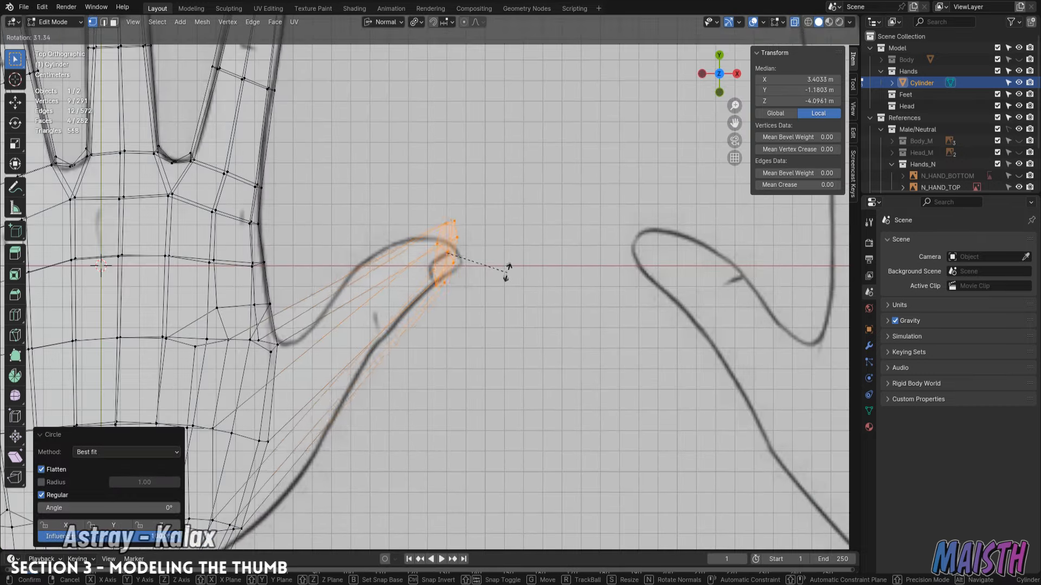
pyautogui.rightClick(513, 255)
# - Add two evenly spaced edge loops across the length of the thumb
pyautogui.moveTo(512, 258); pyautogui.dragTo(396, 189, button='middle')
pyautogui.hotkey('alt', 'z')
pyautogui.press('KP_7')
pyautogui.hotkey('alt', 'z')
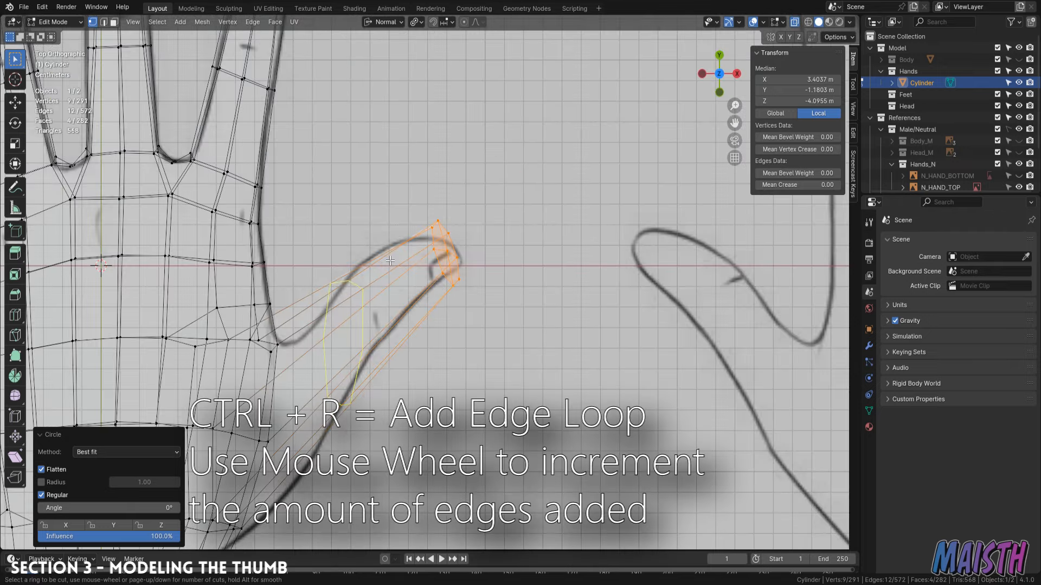
pyautogui.click(390, 260)
pyautogui.rightClick(390, 259)
# - Reposition the thumb edge loop nearest the palm to follow the reference outline
pyautogui.hotkey('alt', 'z')
pyautogui.moveTo(390, 259); pyautogui.dragTo(356, 176, button='middle')
pyautogui.press('2')
pyautogui.moveTo(436, 215); pyautogui.dragTo(426, 234, button='middle')
pyautogui.keyDown('alt'); pyautogui.click(428, 235); pyautogui.keyUp('alt')
pyautogui.press('g')
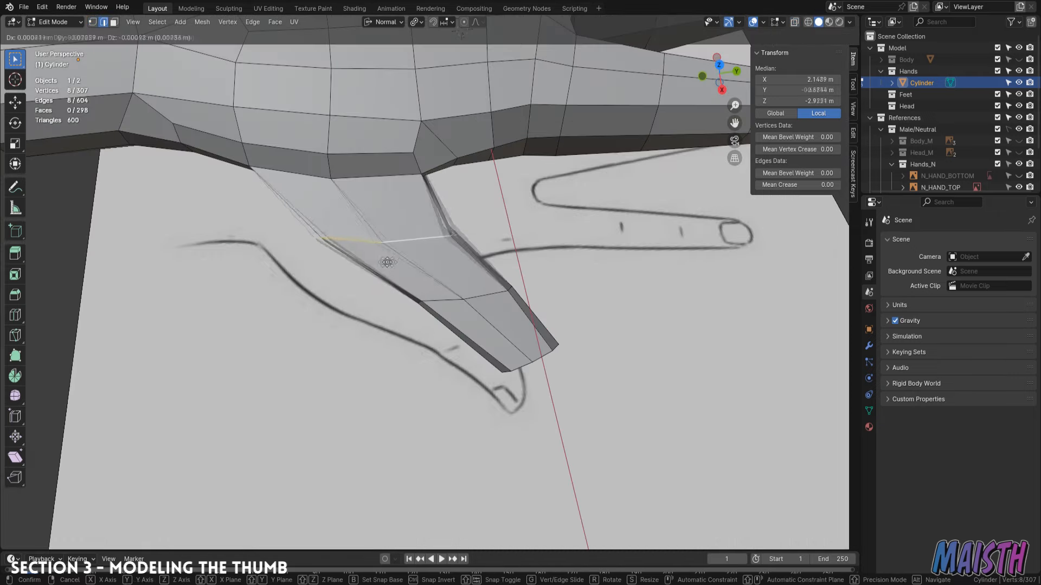
pyautogui.rightClick(391, 263)
# - Rotate the thumb edge loop nearest the tip, scale it by 1.107 and move it to fit the reference outline
pyautogui.press('KP_7')
pyautogui.keyDown('alt'); pyautogui.click(471, 237); pyautogui.keyUp('alt')
pyautogui.hotkey('alt', 'z')
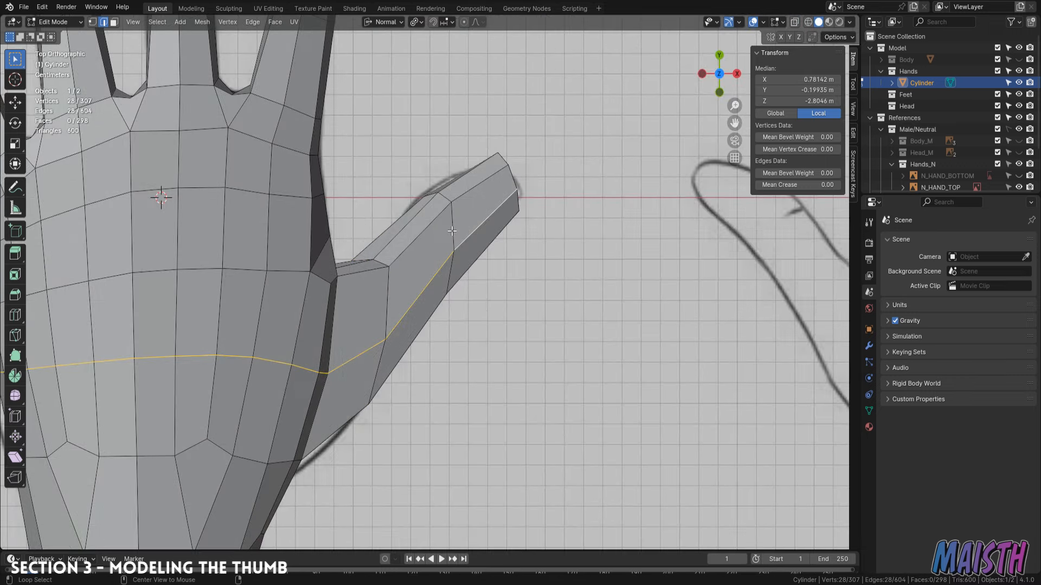
pyautogui.press('r')
pyautogui.click(516, 222)
pyautogui.press('s')
pyautogui.click(527, 275)
pyautogui.press('g')
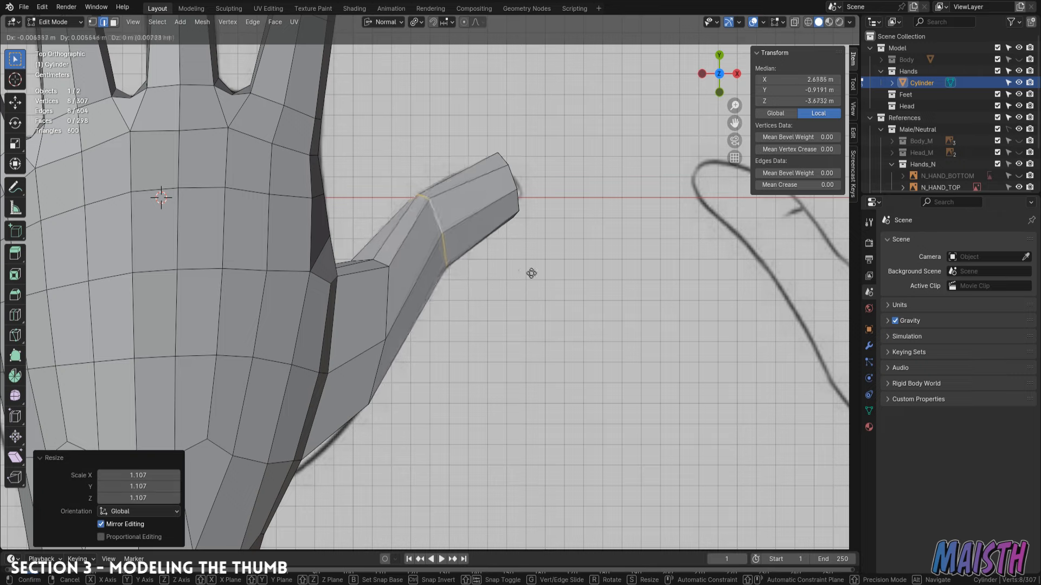
pyautogui.click(530, 272)
# - Slide two edges at the thumb's end back along their adjoining faces
pyautogui.scroll(-3, 530, 272)
pyautogui.moveTo(530, 272); pyautogui.dragTo(340, 292, button='middle')
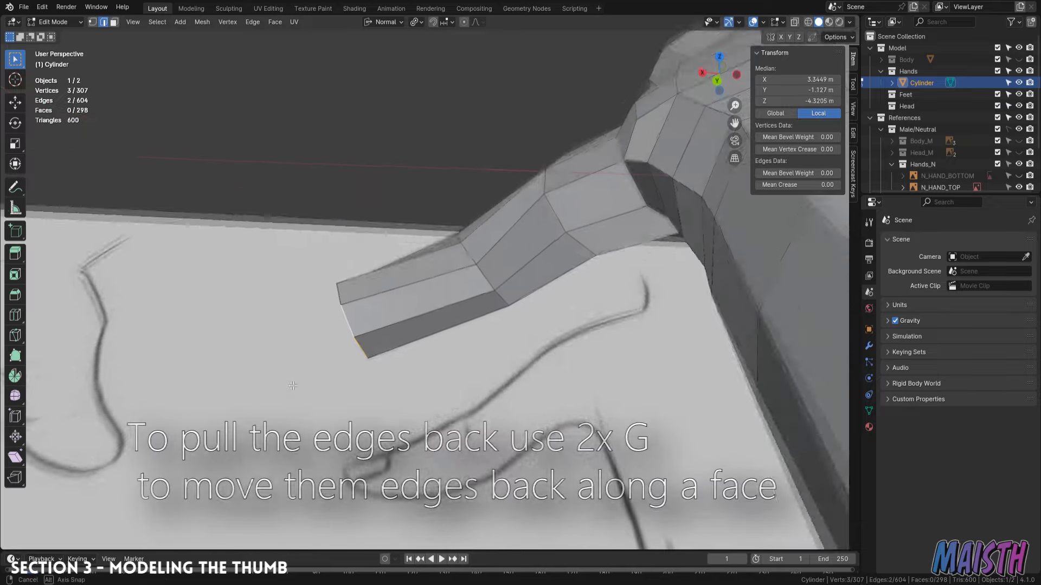
pyautogui.click(318, 379)
# - Enlarge the thumb edge loop nearest the tip along its normal Y axis
pyautogui.moveTo(318, 379); pyautogui.dragTo(397, 293, button='middle')
pyautogui.keyDown('alt'); pyautogui.click(398, 294); pyautogui.keyUp('alt')
pyautogui.press('s')
pyautogui.press('z')
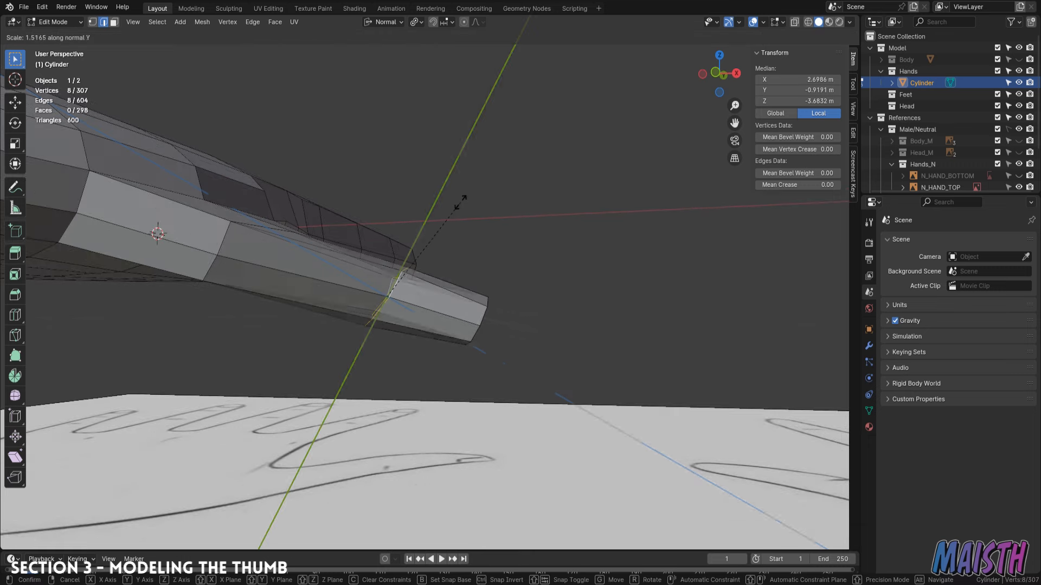
pyautogui.click(468, 193)
# - Move the thumb edge loop nearest the palm to refine the thumb's side profile
pyautogui.moveTo(467, 193); pyautogui.dragTo(519, 261, button='middle')
pyautogui.keyDown('alt'); pyautogui.click(306, 263); pyautogui.keyUp('alt')
pyautogui.moveTo(307, 262); pyautogui.dragTo(488, 196, button='middle')
pyautogui.press('g')
pyautogui.click(510, 178)
# - Scale the thumb edge loop nearest the palm by 1.236 along its normal Y axis
pyautogui.keyDown('alt'); pyautogui.click(434, 291); pyautogui.keyUp('alt')
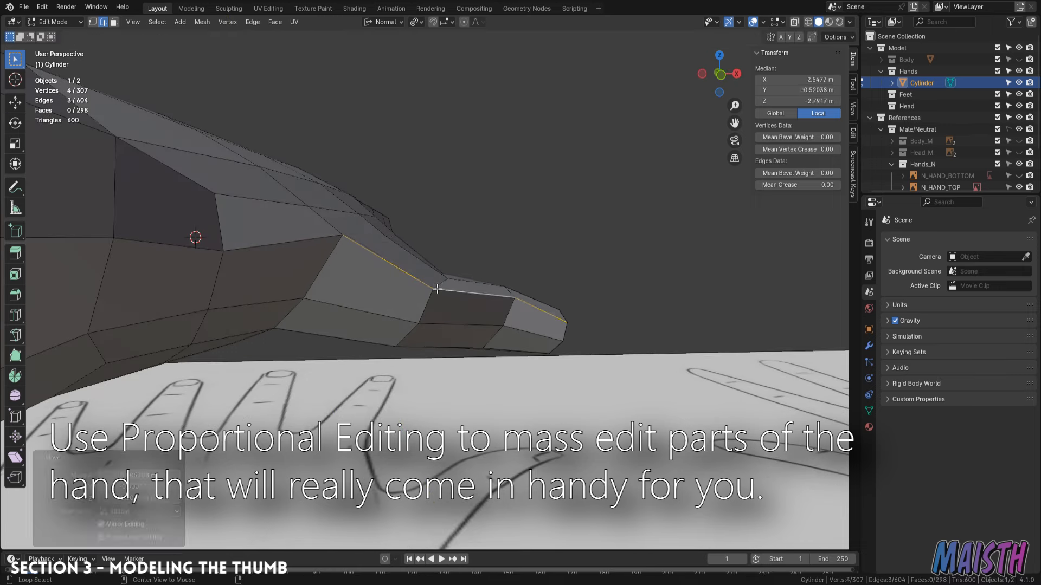
pyautogui.press('s')
pyautogui.press('y')
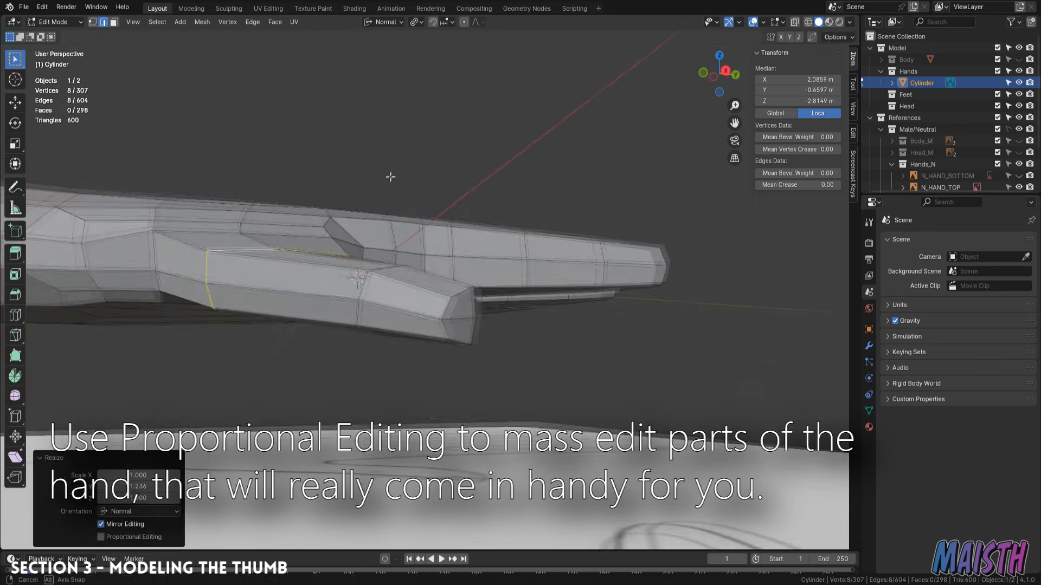
# - Select the whole thumb by growing from a tip face, and adjust its position from the side using proportional editing
pyautogui.click(387, 332)
pyautogui.press('ctrl+KP_Add')
pyautogui.press('ctrl+KP_Add')
pyautogui.press('ctrl+KP_Add')
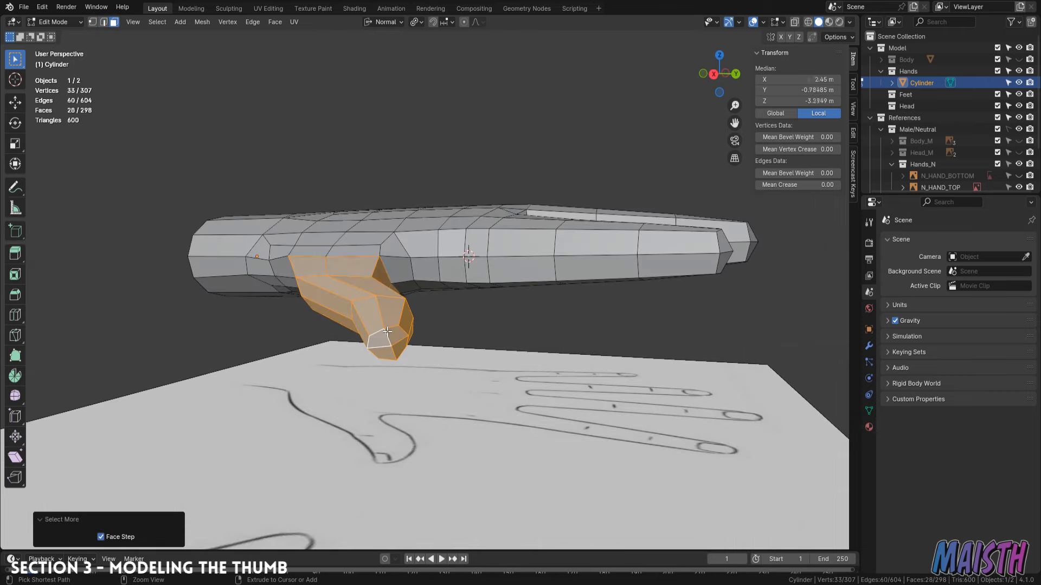
pyautogui.press('1')
pyautogui.rightClick(486, 439)
pyautogui.click(473, 451)
pyautogui.moveTo(488, 401); pyautogui.dragTo(418, 374, button='middle')
pyautogui.click(434, 368)
# - Move the thumb-tip vertices to fit the reference outline, using smooth proportional editing with a size of about 0.057 m
pyautogui.moveTo(450, 368); pyautogui.dragTo(571, 329, button='middle')
pyautogui.hotkey('alt', 'z')
pyautogui.moveTo(496, 326); pyautogui.dragTo(559, 262)
pyautogui.hotkey('alt', 'z')
pyautogui.press('g')
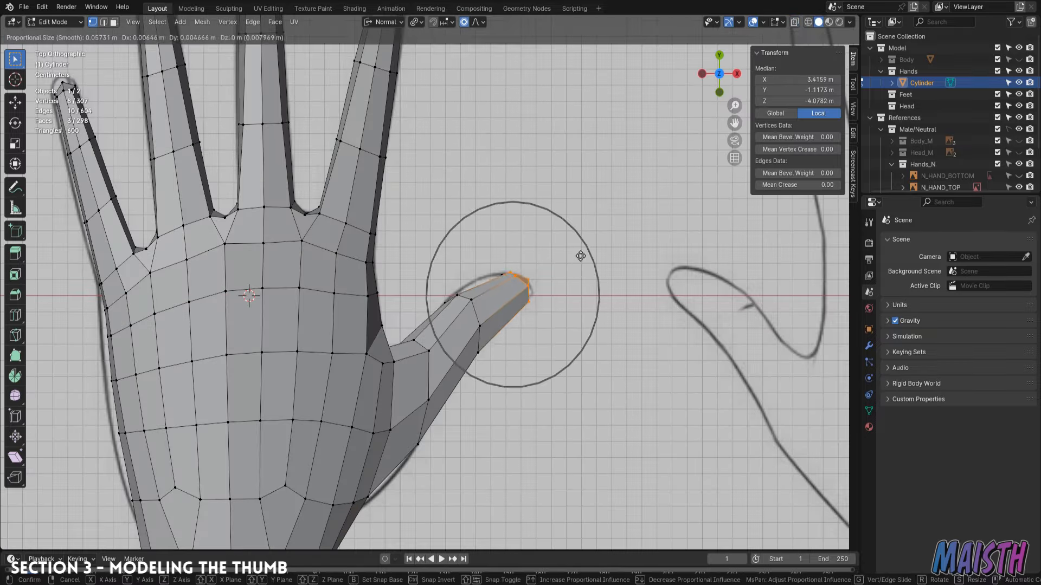
pyautogui.click(577, 255)
pyautogui.moveTo(577, 255); pyautogui.dragTo(538, 198, button='middle')
pyautogui.scroll(4, 469, 192)
pyautogui.moveTo(469, 191)
pyautogui.mouseDown(button='middle')
pyautogui.moveTo(460, 216)
pyautogui.moveTo(355, 286)
pyautogui.moveTo(461, 303)
pyautogui.moveTo(441, 295)
pyautogui.moveTo(390, 324)
pyautogui.moveTo(349, 261)
pyautogui.mouseUp(button='middle')
pyautogui.hotkey('ctrl', 'Tab')
pyautogui.click(227, 38)
pyautogui.write('0.2')
pyautogui.press('BackSpace')
pyautogui.write('1')
pyautogui.press('Return')
# - Hide the References collection
pyautogui.moveTo(260, 135); pyautogui.dragTo(463, 282, button='middle')
pyautogui.click(1018, 117)
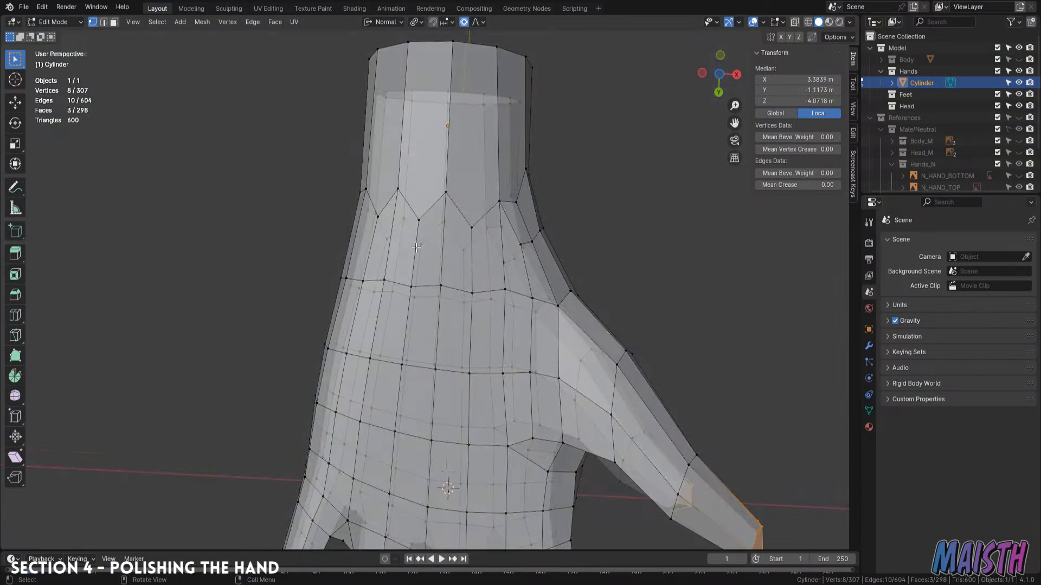
# - Connect the wrist-ring vertex to the two palm-row vertices on either side below it with new edges
pyautogui.press('KP_7')
pyautogui.scroll(4, 425, 302)
pyautogui.moveTo(406, 314); pyautogui.dragTo(408, 292, button='middle')
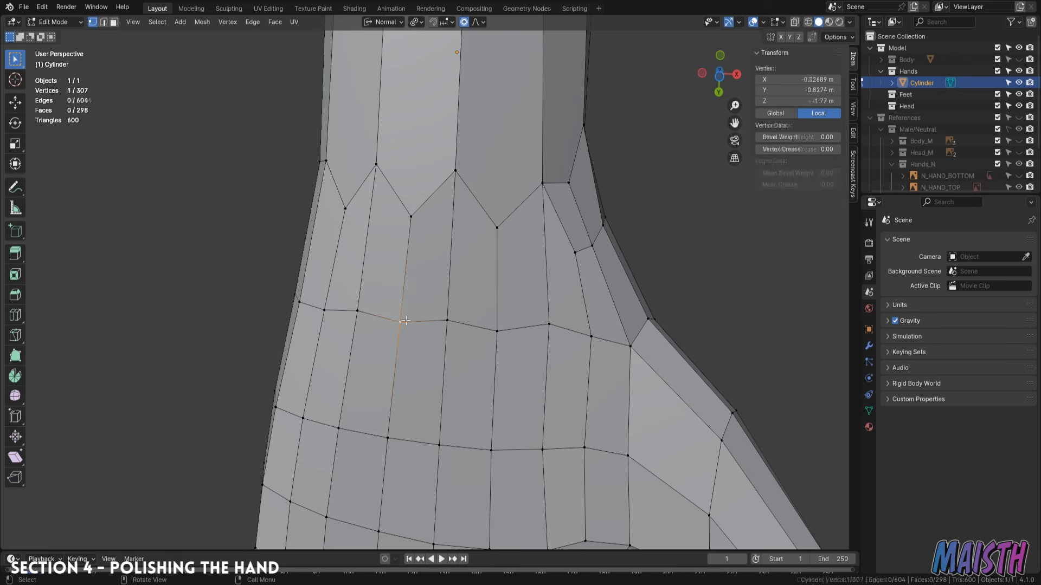
pyautogui.keyDown('shift'); pyautogui.moveTo(394, 202); pyautogui.dragTo(396, 245, button='middle'); pyautogui.keyUp('shift')
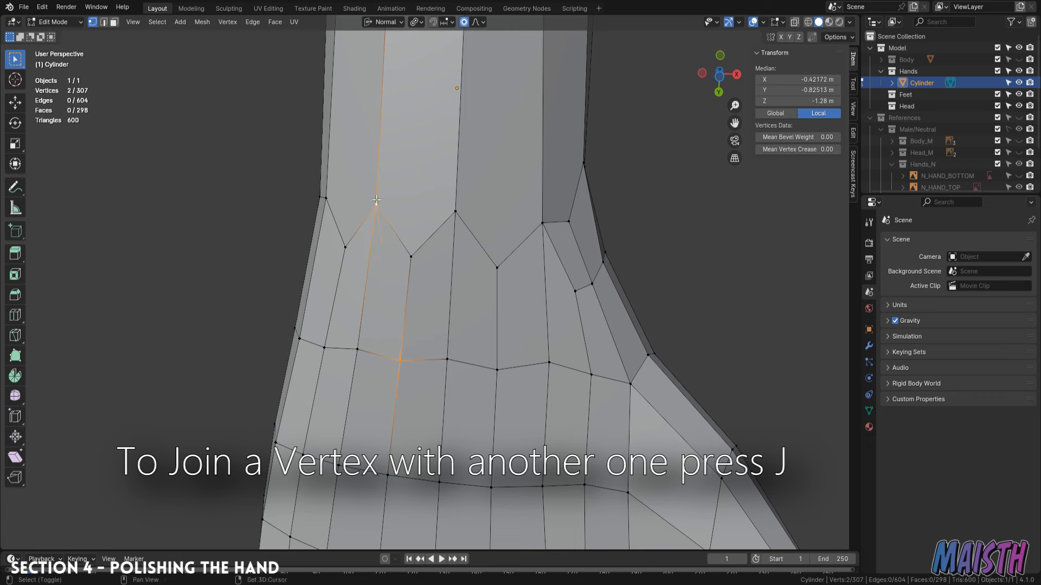
# - Dissolve the two old edges that form the zigzag points beside the new wrist edges
pyautogui.press('2')
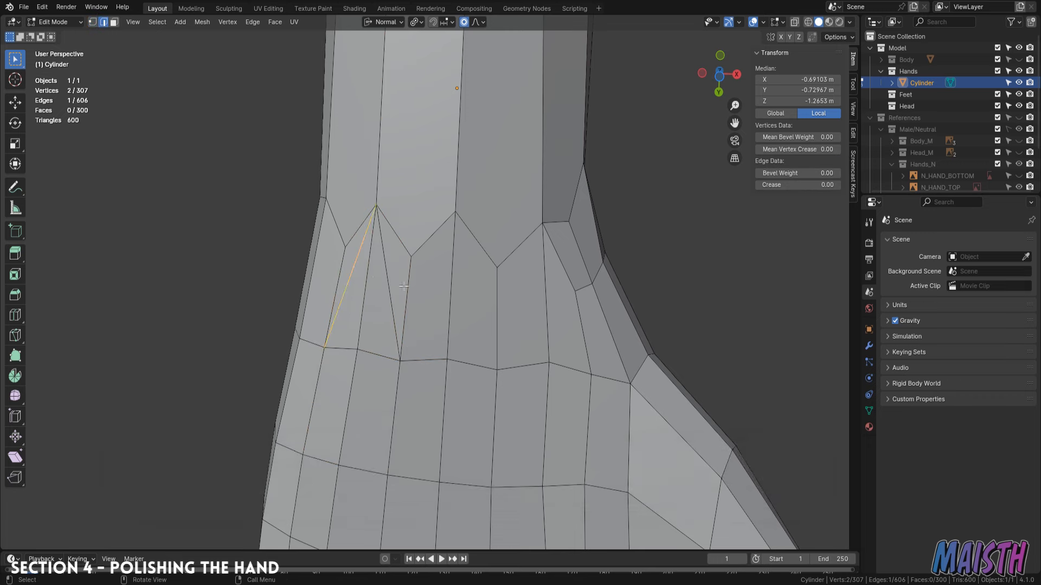
pyautogui.click(406, 302)
pyautogui.keyDown('shift'); pyautogui.click(335, 301); pyautogui.keyUp('shift')
pyautogui.press('x')
pyautogui.click(499, 304)
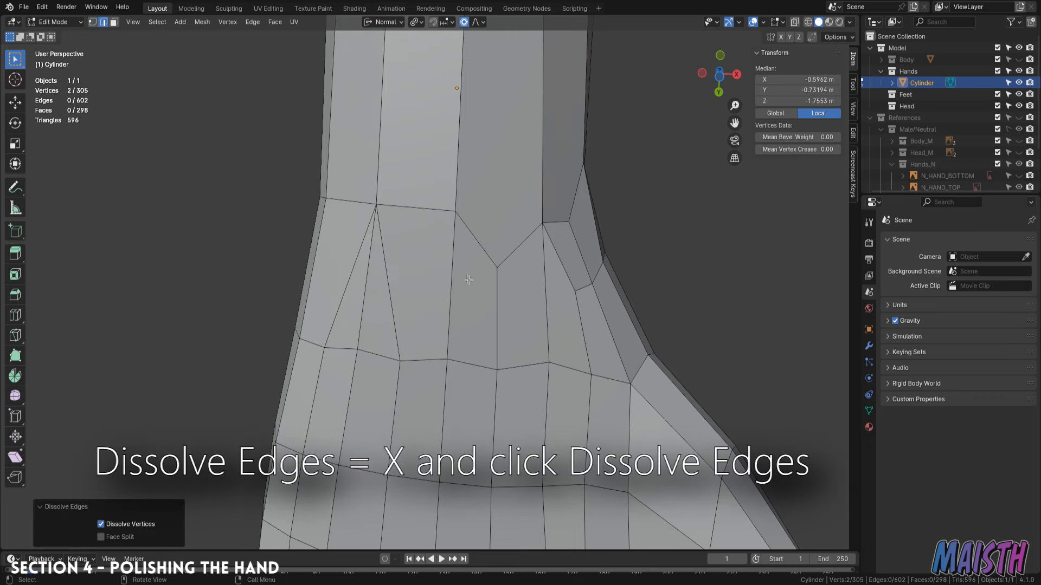
# - Dissolve the middle edge between the two new diagonal wrist edges
pyautogui.scroll(-1, 455, 274)
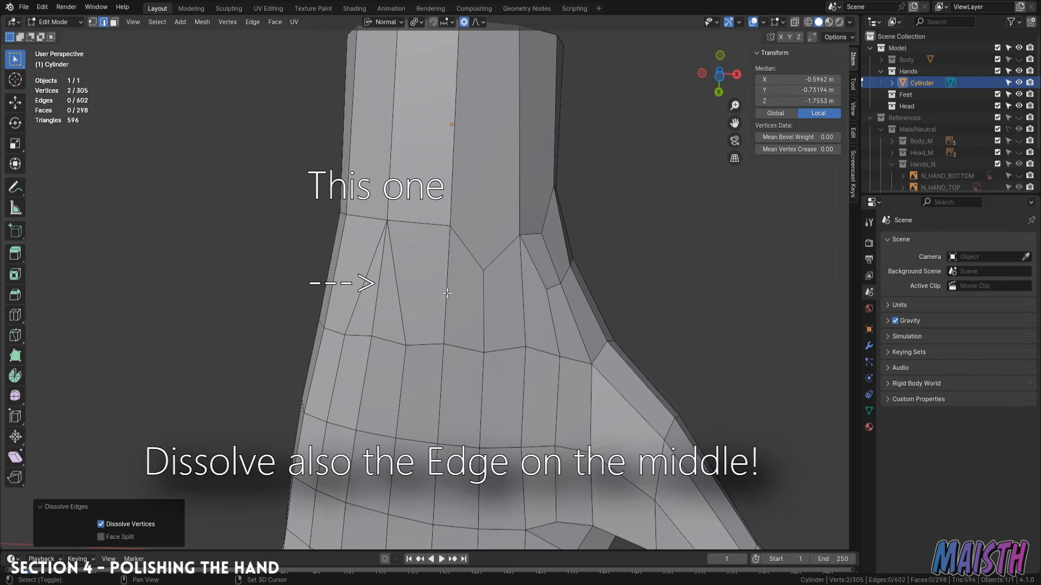
pyautogui.press('1')
pyautogui.click(483, 270)
pyautogui.moveTo(483, 270); pyautogui.dragTo(420, 239, button='middle')
pyautogui.scroll(2, 416, 213)
pyautogui.click(416, 214)
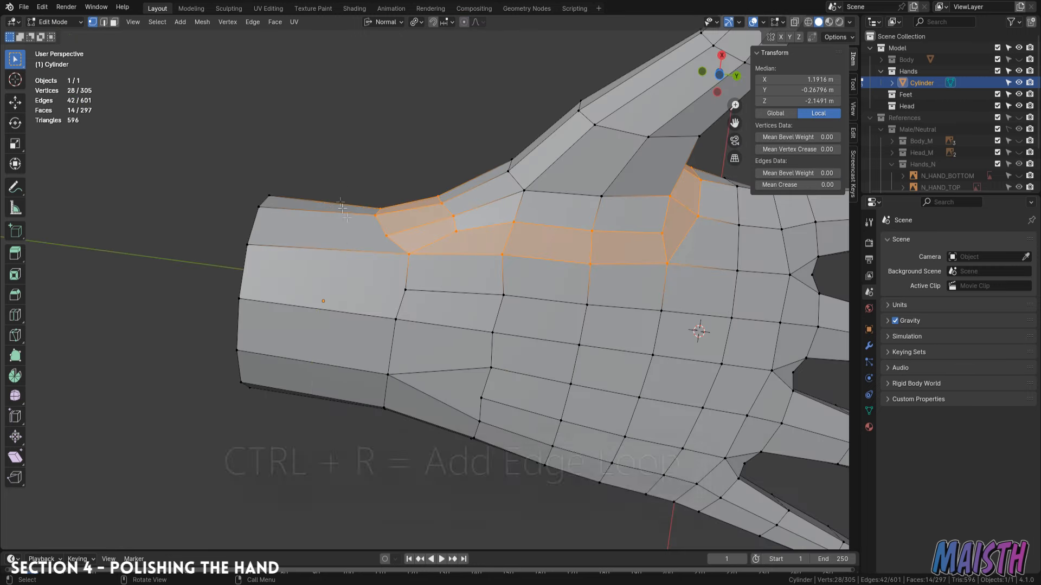
# - Add an edge loop around the wrist and connect its open ends across the two uncut faces
pyautogui.hotkey('ctrl', 'r')
pyautogui.click(344, 187)
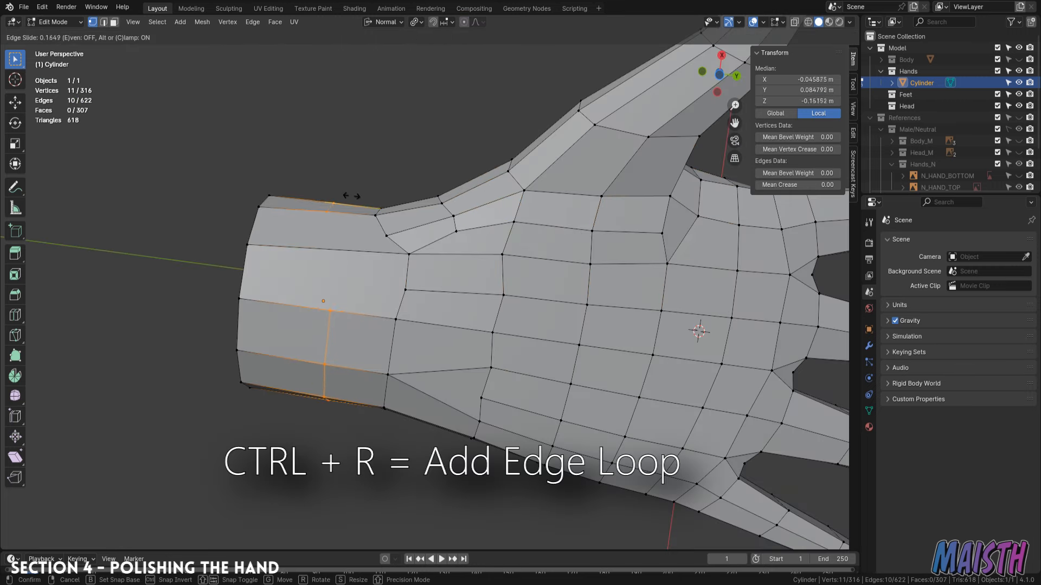
pyautogui.click(362, 200)
pyautogui.click(342, 315)
pyautogui.keyDown('shift'); pyautogui.click(339, 213); pyautogui.keyUp('shift')
pyautogui.press('j')
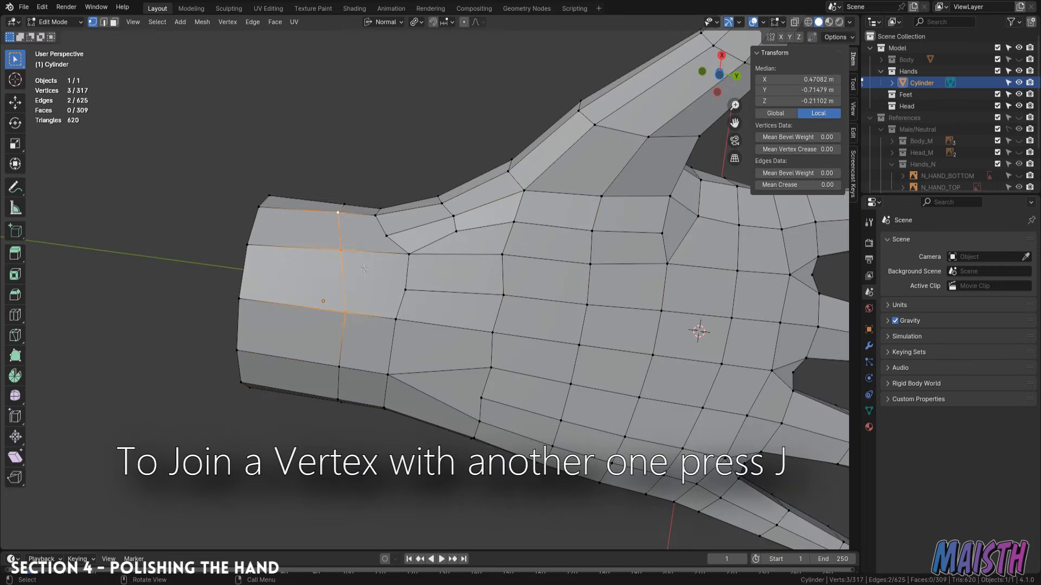
# - Slide the joined wrist-loop vertex along its edge by a factor of 0.070
pyautogui.click(345, 312)
pyautogui.hotkey('shift', 'v')
pyautogui.click(343, 315)
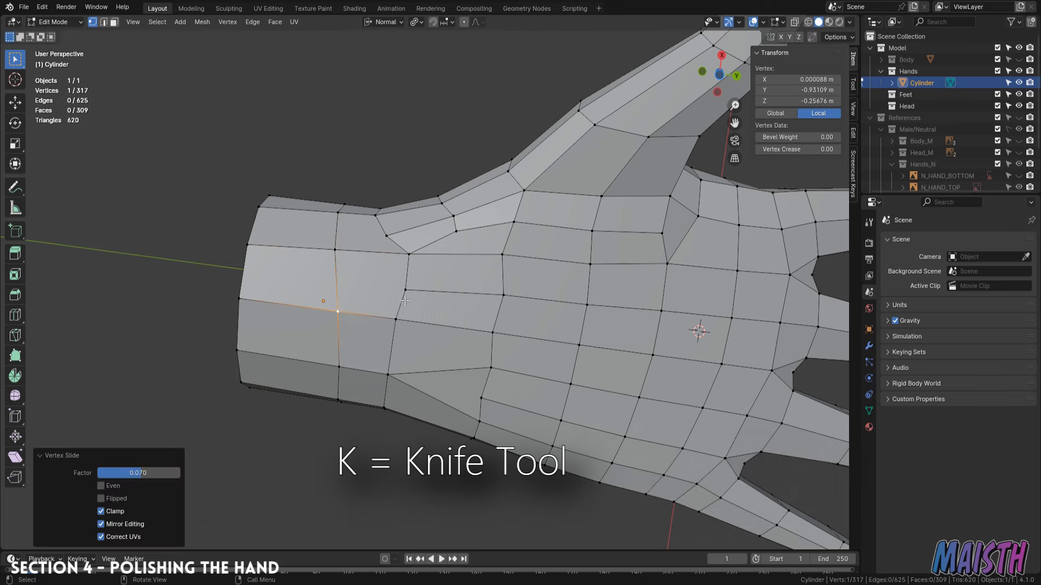
# - Cut new edges with the Knife tool across the wrist faces to link the two loose vertices near the thumb base
pyautogui.moveTo(405, 301); pyautogui.dragTo(417, 294, button='middle')
pyautogui.press('k')
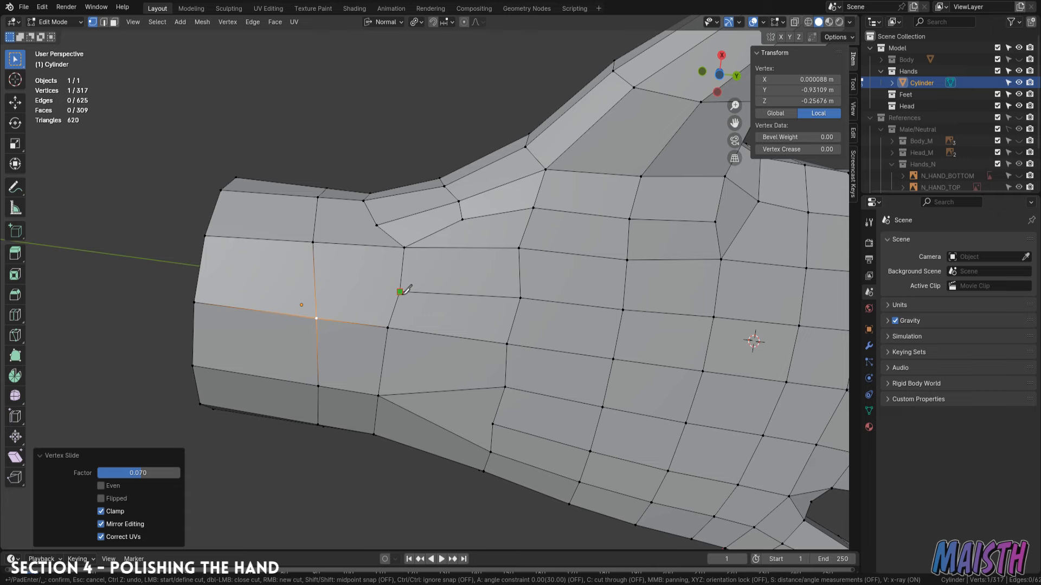
pyautogui.click(377, 225)
pyautogui.press('Return')
# - Connect the two corner vertices of the knife cut to the wrist edge loop
pyautogui.moveTo(379, 219); pyautogui.dragTo(343, 260, button='middle')
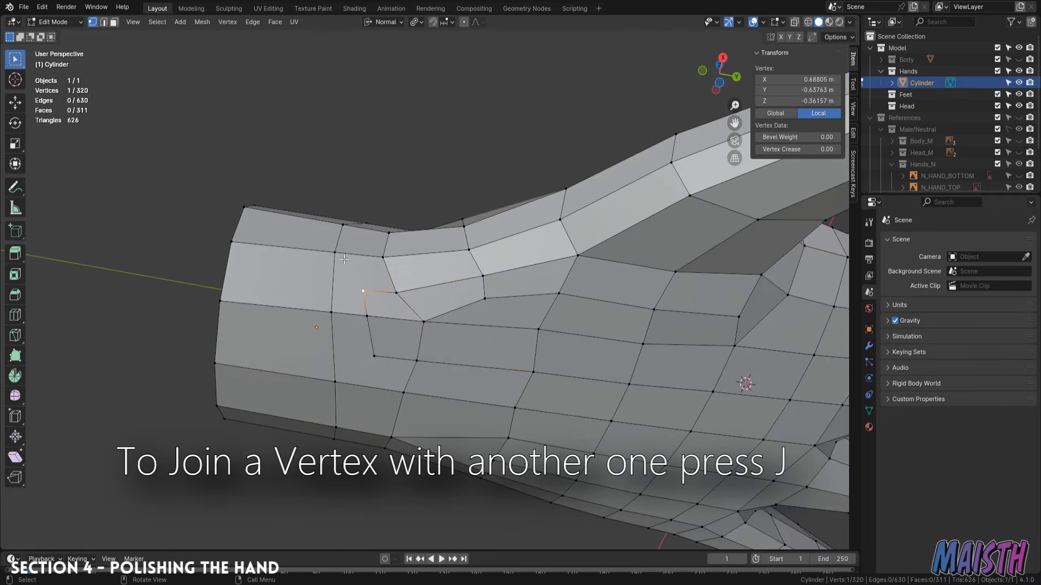
pyautogui.click(374, 355)
pyautogui.press('j')
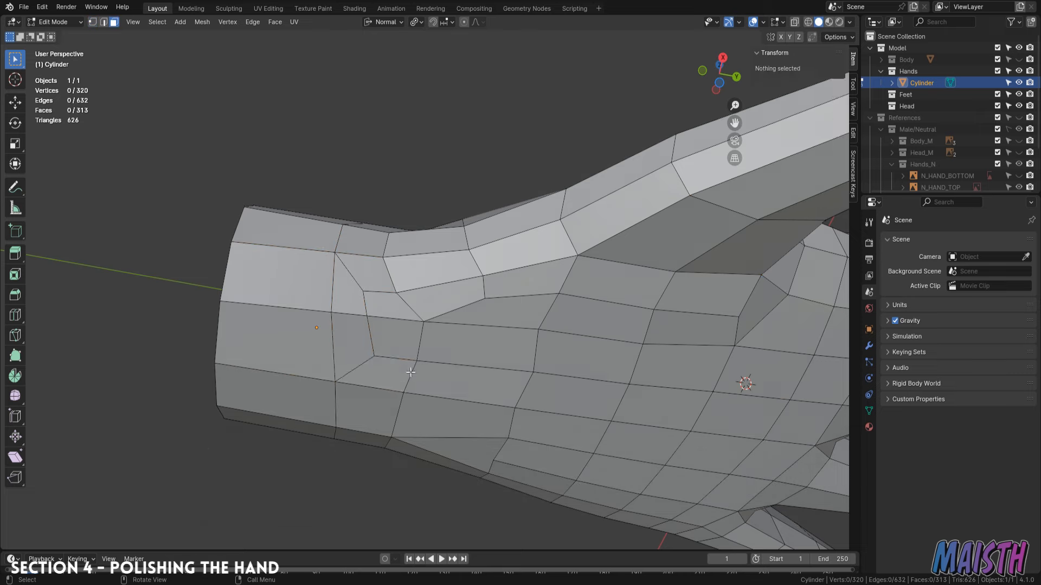
# - Select the face loops around the wrist and thumb base to check the topology flow
pyautogui.press('3')
pyautogui.keyDown('alt'); pyautogui.click(394, 335); pyautogui.keyUp('alt')
pyautogui.keyDown('alt'); pyautogui.keyDown('shift'); pyautogui.click(416, 313); pyautogui.keyUp('shift'); pyautogui.keyUp('alt')
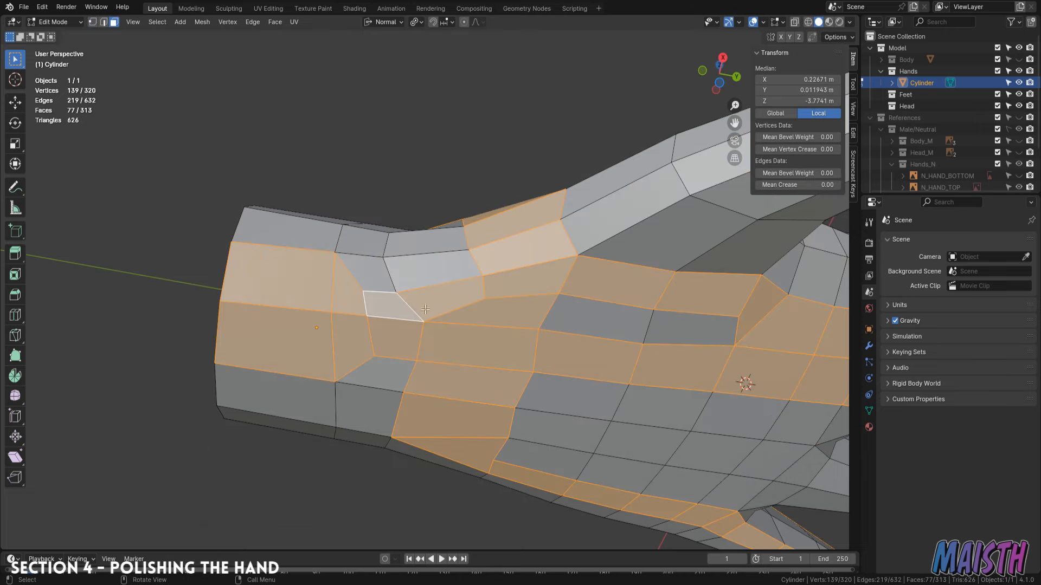
pyautogui.keyDown('alt'); pyautogui.click(392, 275); pyautogui.keyUp('alt')
# - Select all vertices of the new wrist edge loop, including the one missed by the loop selection, in see-through top view
pyautogui.moveTo(391, 274); pyautogui.dragTo(399, 361, button='middle')
pyautogui.keyDown('alt'); pyautogui.click(361, 312); pyautogui.keyUp('alt')
pyautogui.press('KP_7')
pyautogui.hotkey('alt', 'z')
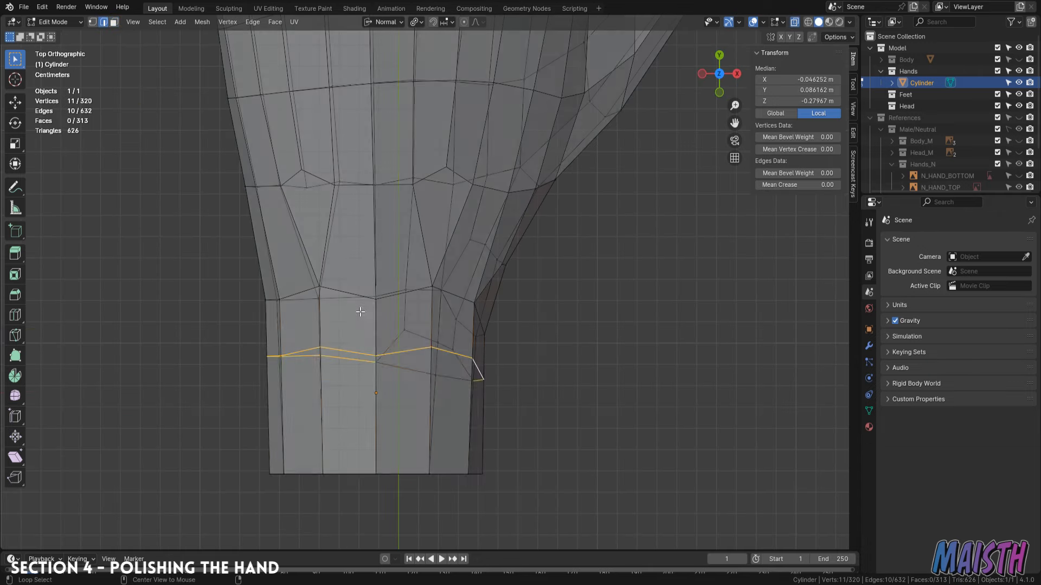
pyautogui.press('1')
pyautogui.keyDown('shift'); pyautogui.moveTo(422, 371); pyautogui.dragTo(420, 371); pyautogui.keyUp('shift')
pyautogui.press('s')
pyautogui.press('z')
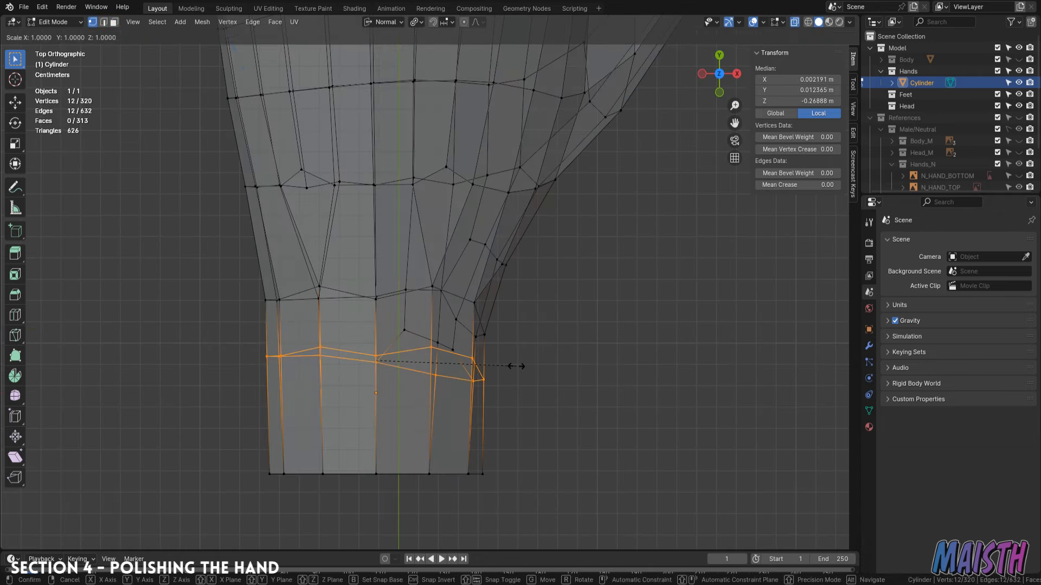
pyautogui.rightClick(516, 367)
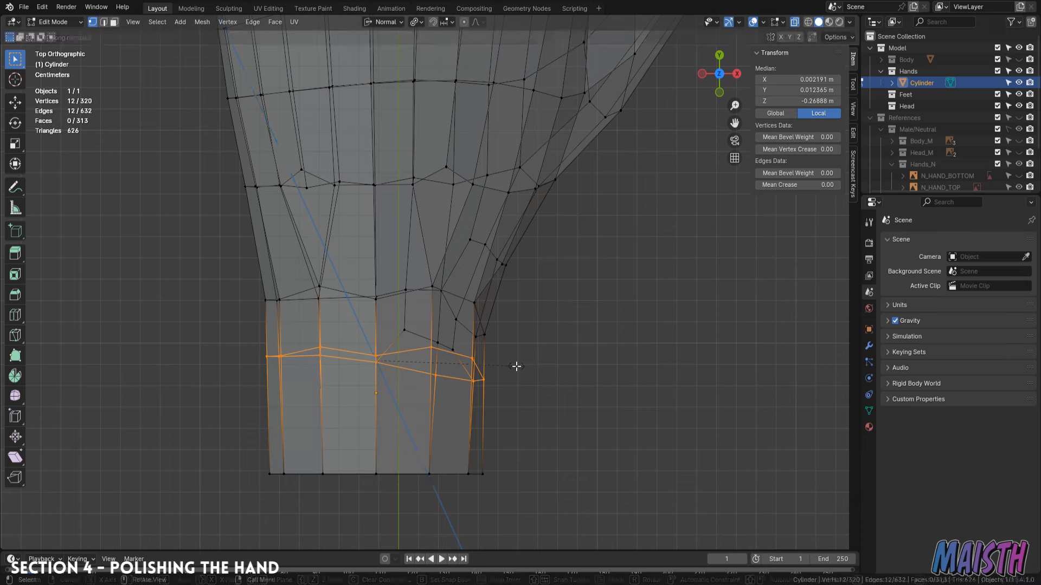
# - Set the transform orientation to Global and flatten the wrist loop by scaling it to 0 along Y
pyautogui.click(392, 24)
pyautogui.click(385, 55)
pyautogui.press('s')
pyautogui.press('y')
pyautogui.press('0')
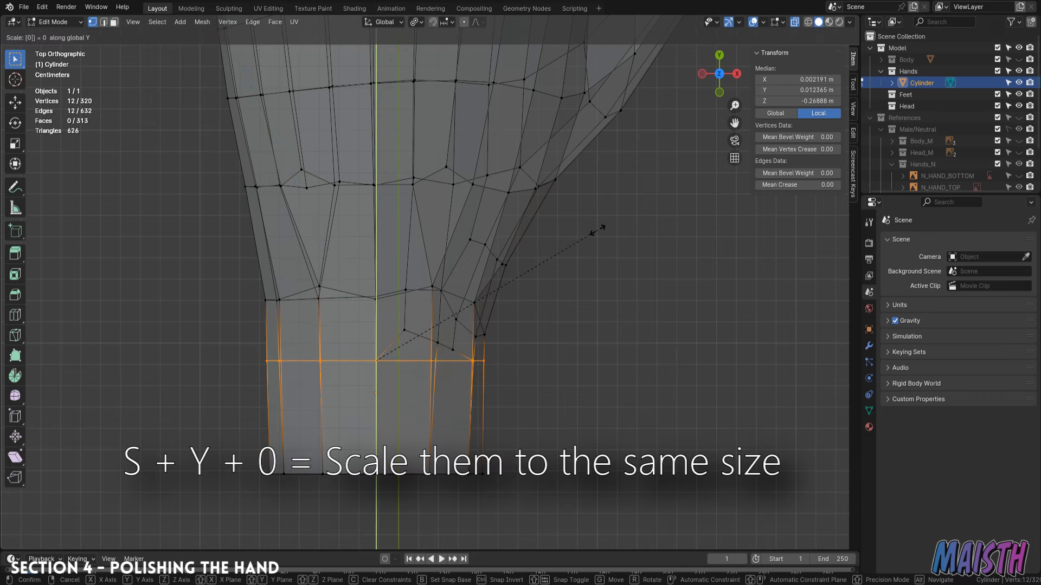
pyautogui.press('Return')
# - Slide the flattened wrist loop toward the wrist's open end by a factor of about 0.185
pyautogui.press('g')
pyautogui.press('g')
pyautogui.click(573, 352)
# - Scale the wrist loop slightly inward in two small adjustments
pyautogui.press('s')
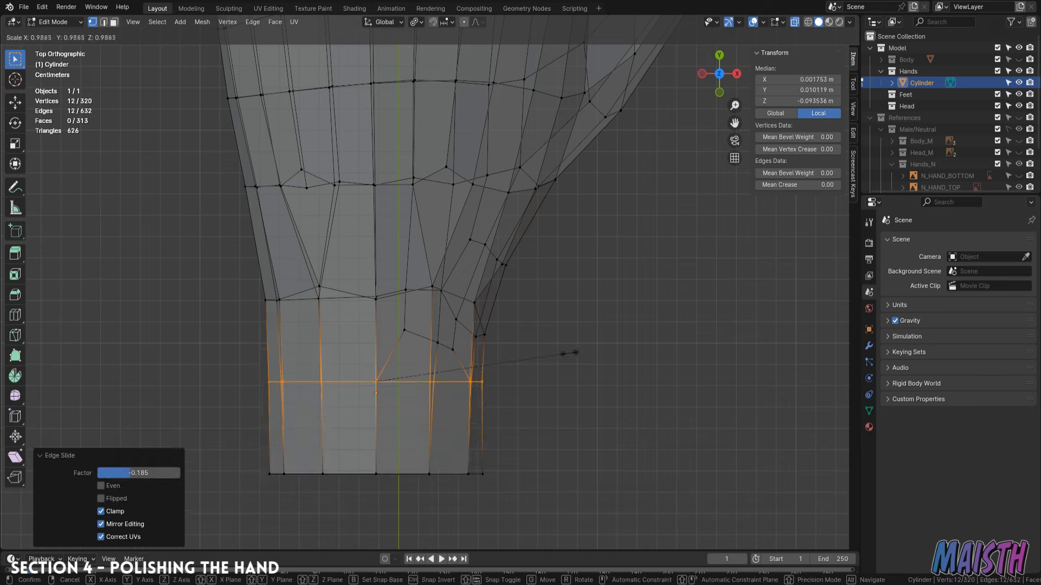
pyautogui.click(564, 353)
pyautogui.hotkey('alt', 'z')
pyautogui.scroll(-2, 563, 326)
pyautogui.press('s')
pyautogui.click(551, 350)
# - Move the protruding tip vertices of the index and middle fingers back toward the palm by about 0.004 m each
pyautogui.moveTo(551, 350); pyautogui.dragTo(446, 256, button='middle')
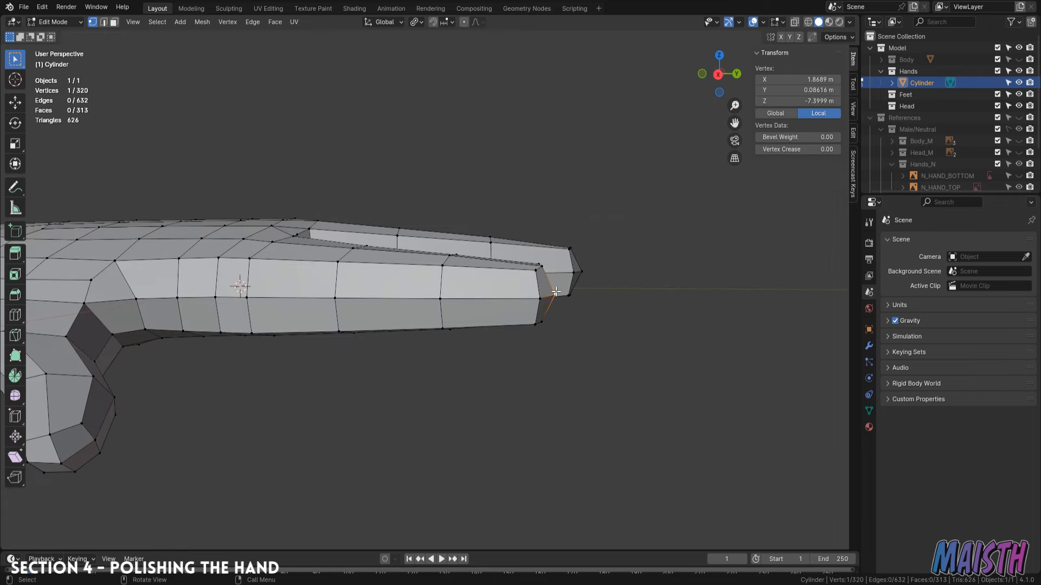
pyautogui.press('KP_7')
pyautogui.scroll(4, 563, 293)
pyautogui.press('g')
pyautogui.click(526, 291)
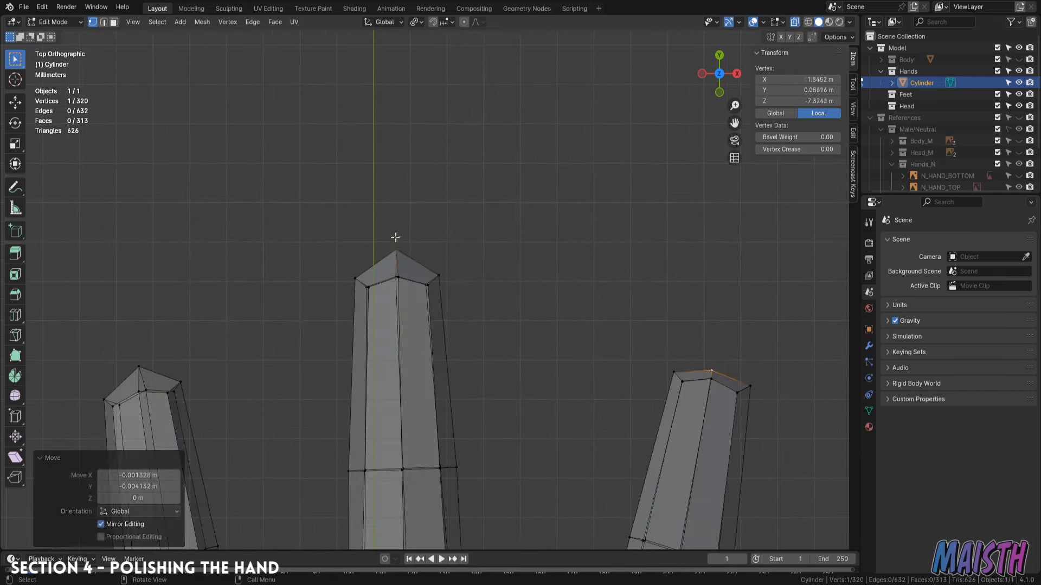
pyautogui.press('g')
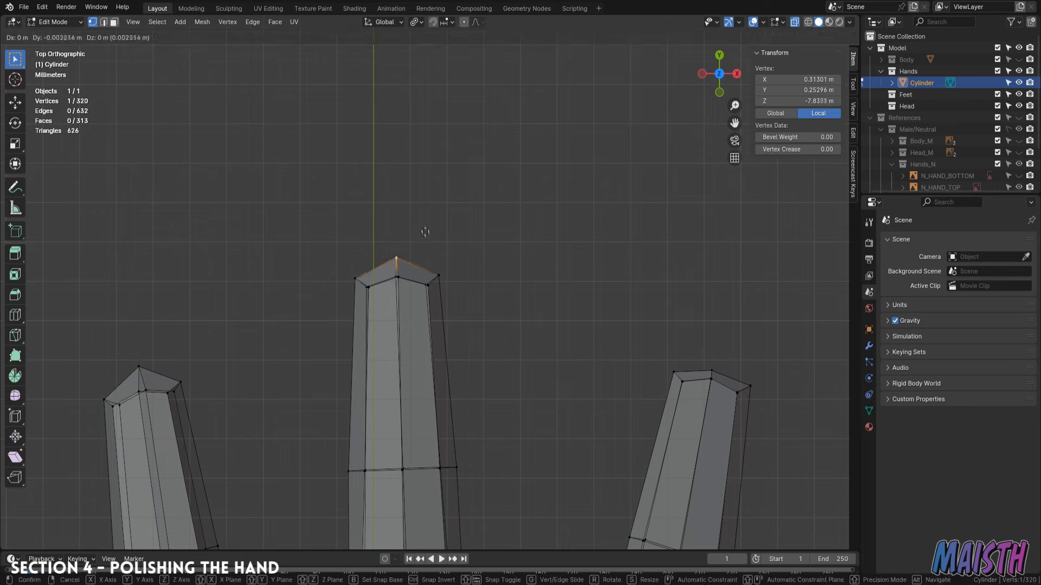
pyautogui.click(401, 248)
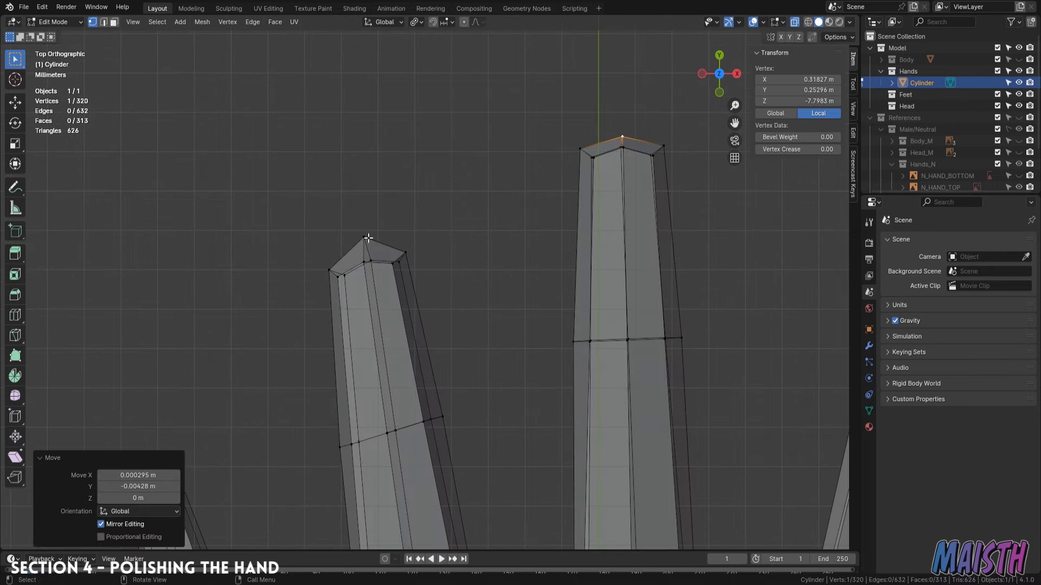
# - Move the protruding tip vertices of the ring finger and pinky back toward the palm by about 0.004 m and 0.003 m
pyautogui.press('g')
pyautogui.click(369, 251)
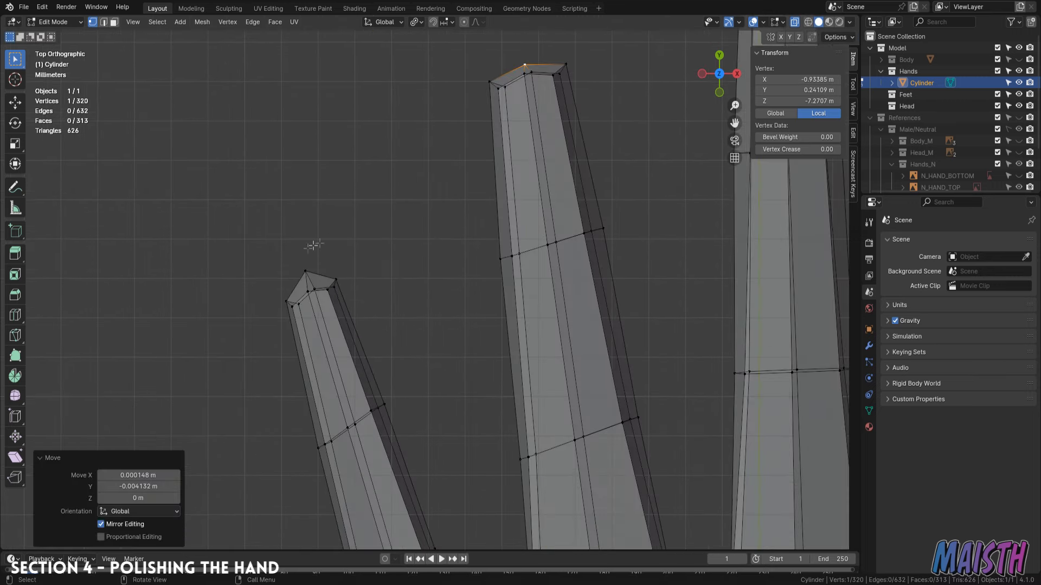
pyautogui.press('g')
pyautogui.click(304, 269)
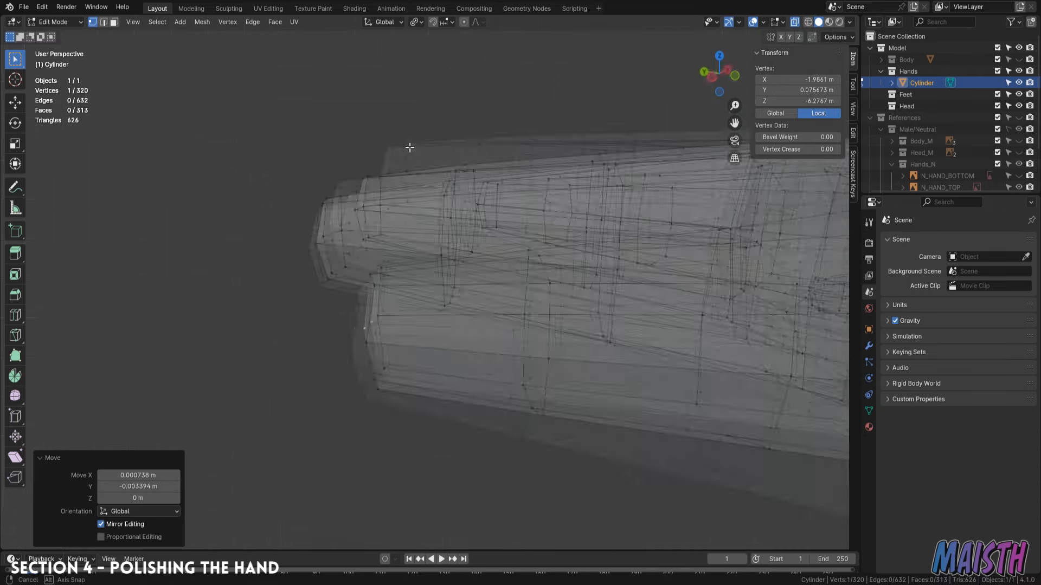
# - Slide the pinky fingertip's two lower edges back along the finger by a factor of about 0.2 and adjust them along Z
pyautogui.moveTo(597, 304); pyautogui.dragTo(543, 315, button='middle')
pyautogui.click(542, 314)
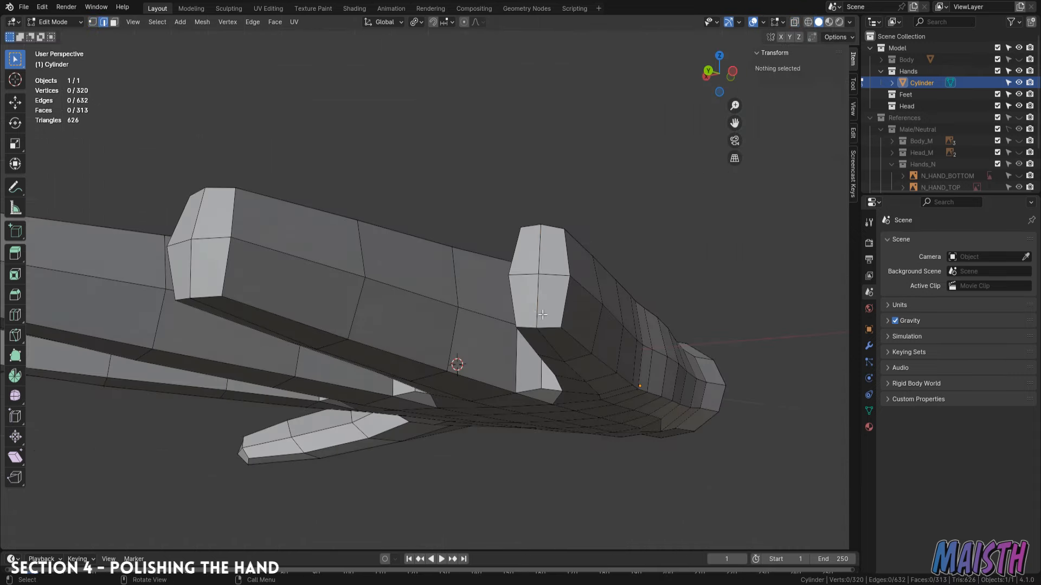
pyautogui.click(542, 314)
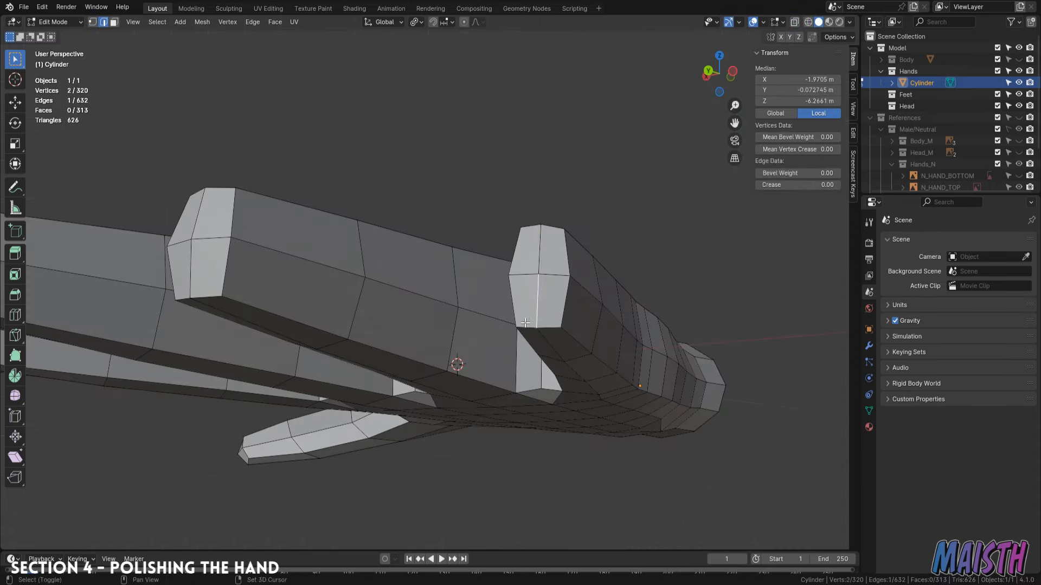
pyautogui.press('g')
pyautogui.press('g')
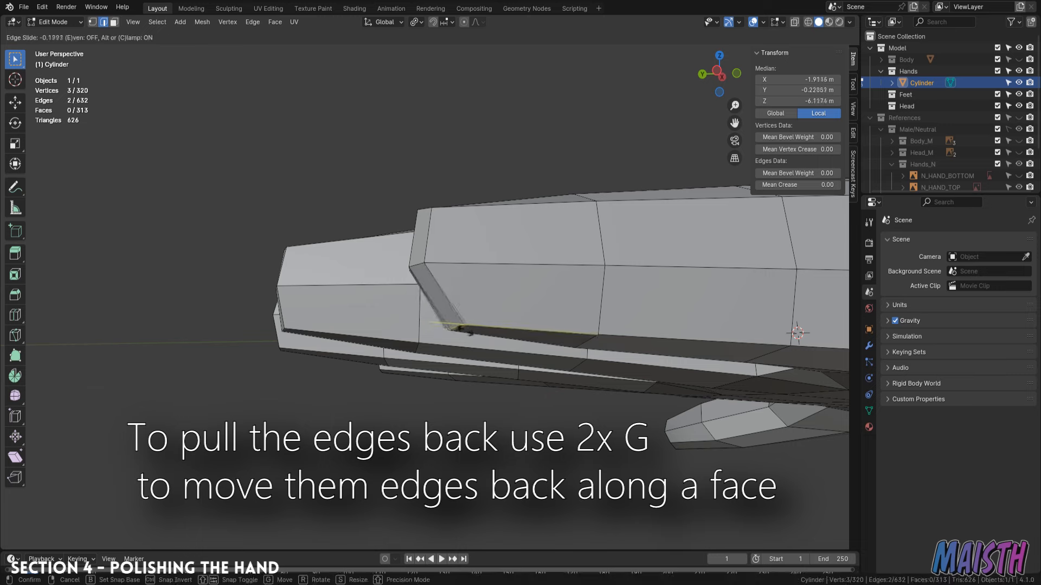
pyautogui.click(466, 319)
pyautogui.press('g')
pyautogui.press('z')
pyautogui.click(471, 321)
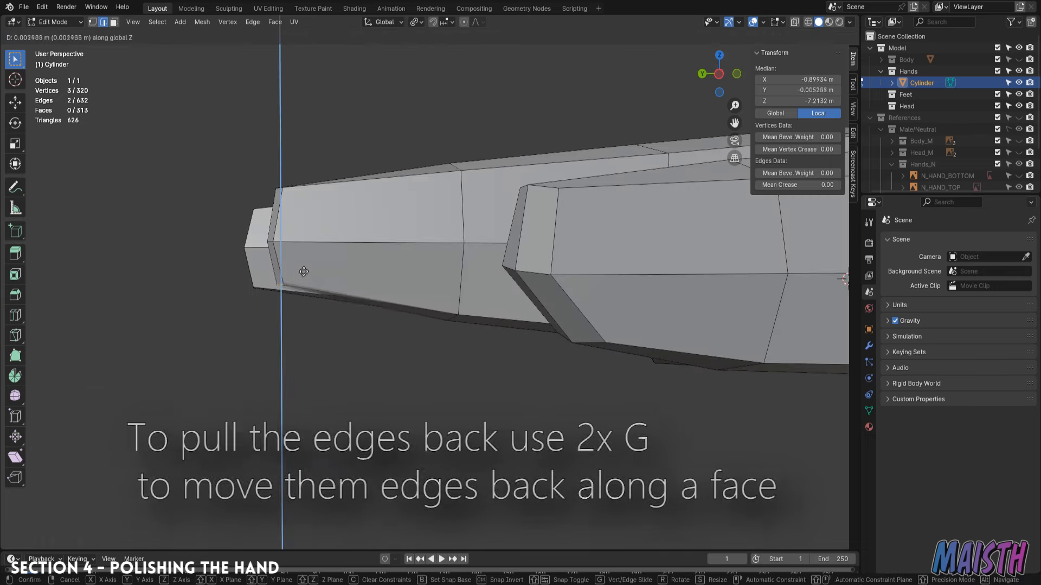
# - Raise the ring fingertip's lower edges about 0.003 m along Z and slide them back by a factor of about 0.215
pyautogui.click(302, 272)
pyautogui.press('g')
pyautogui.press('g')
pyautogui.click(362, 281)
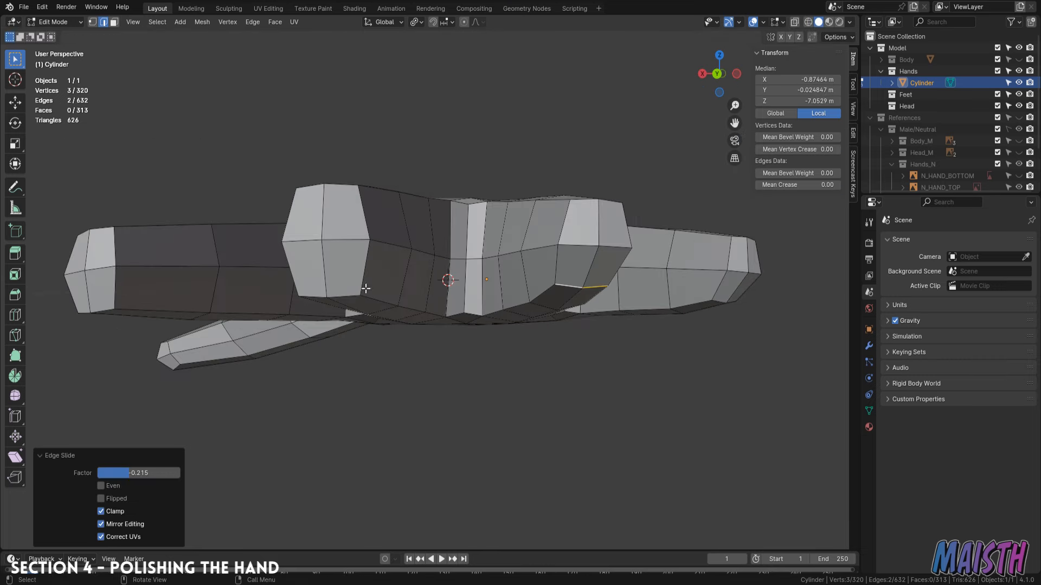
# - Select the middle fingertip's two lower edges and shift them along Z
pyautogui.click(313, 292)
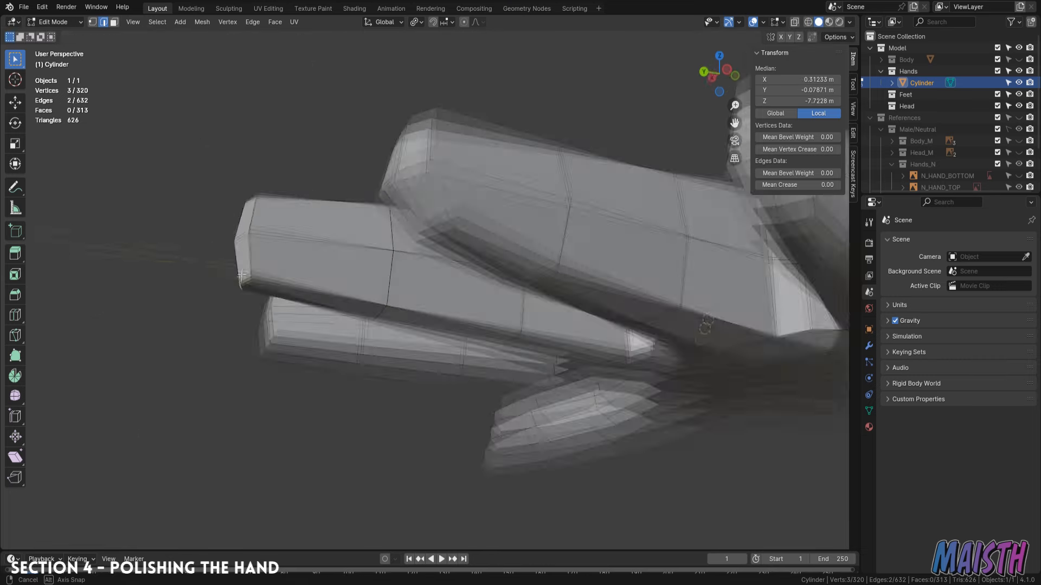
pyautogui.press('g')
pyautogui.press('z')
pyautogui.click(360, 291)
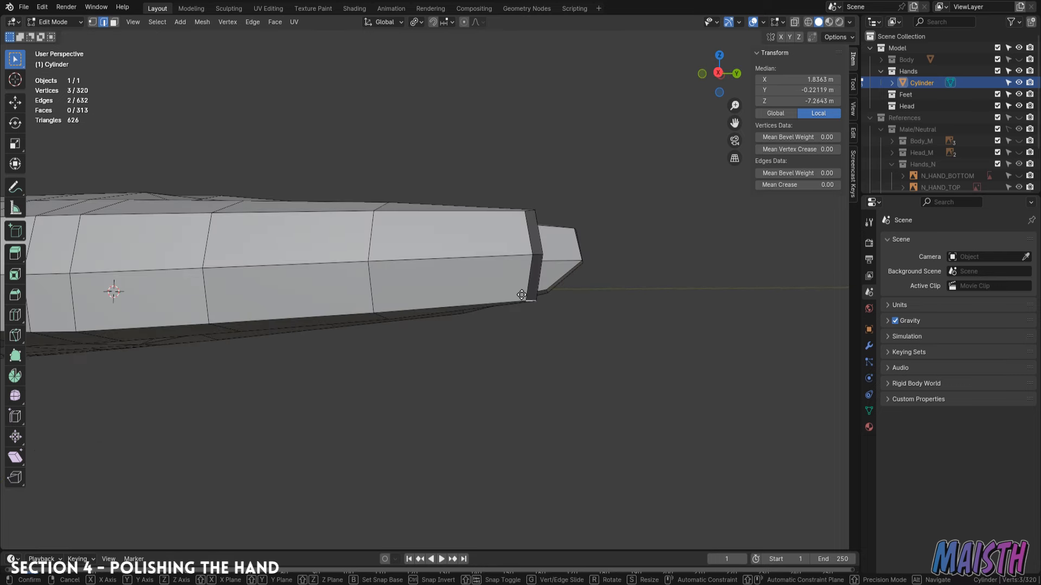
# - Slide the index fingertip's lower edges back by a factor of about 0.246 and adjust their height along Z
pyautogui.press('g')
pyautogui.press('g')
pyautogui.click(507, 298)
pyautogui.press('g')
pyautogui.press('z')
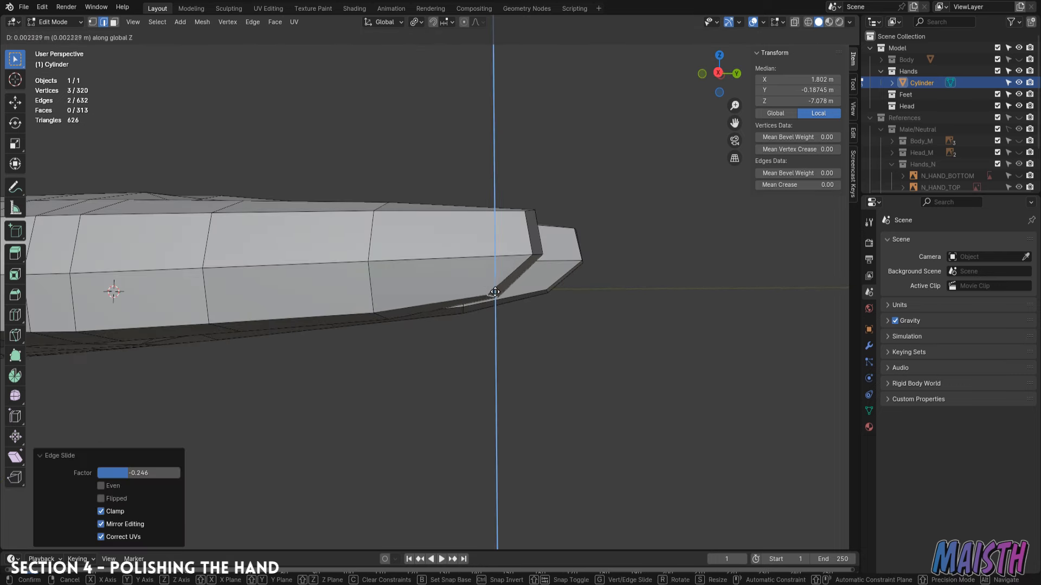
pyautogui.click(504, 296)
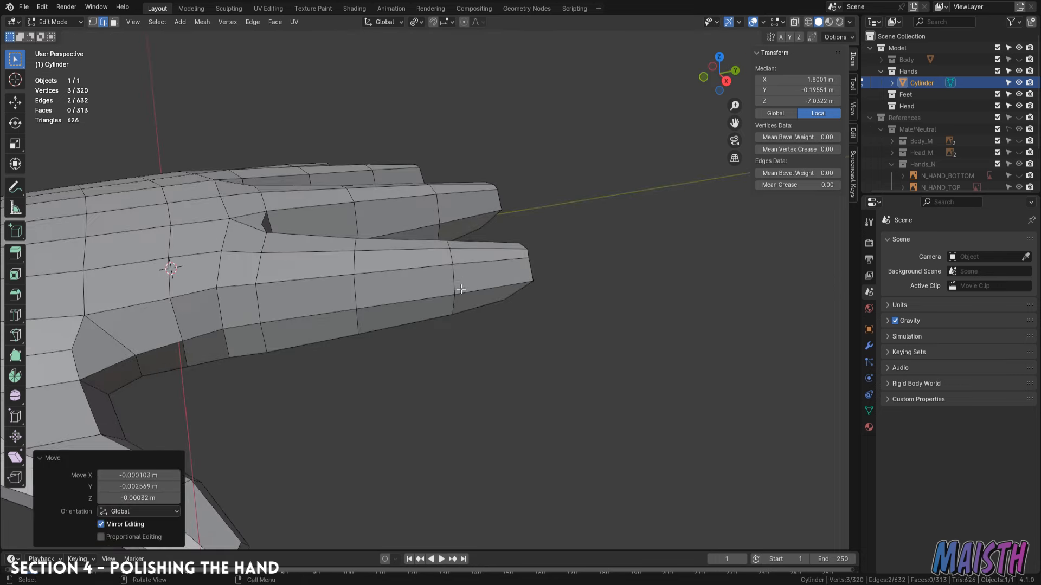
# - Select both joint loops on each of the four fingers and bevel them with 2 segments
pyautogui.keyDown('alt'); pyautogui.click(460, 289); pyautogui.keyUp('alt')
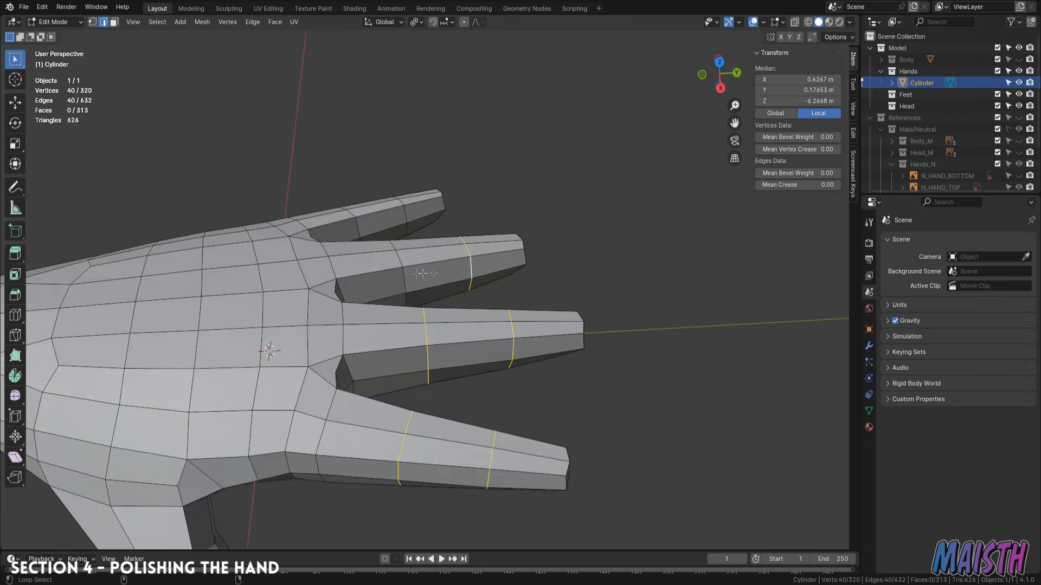
pyautogui.keyDown('alt'); pyautogui.keyDown('shift'); pyautogui.click(417, 255); pyautogui.keyUp('shift'); pyautogui.keyUp('alt')
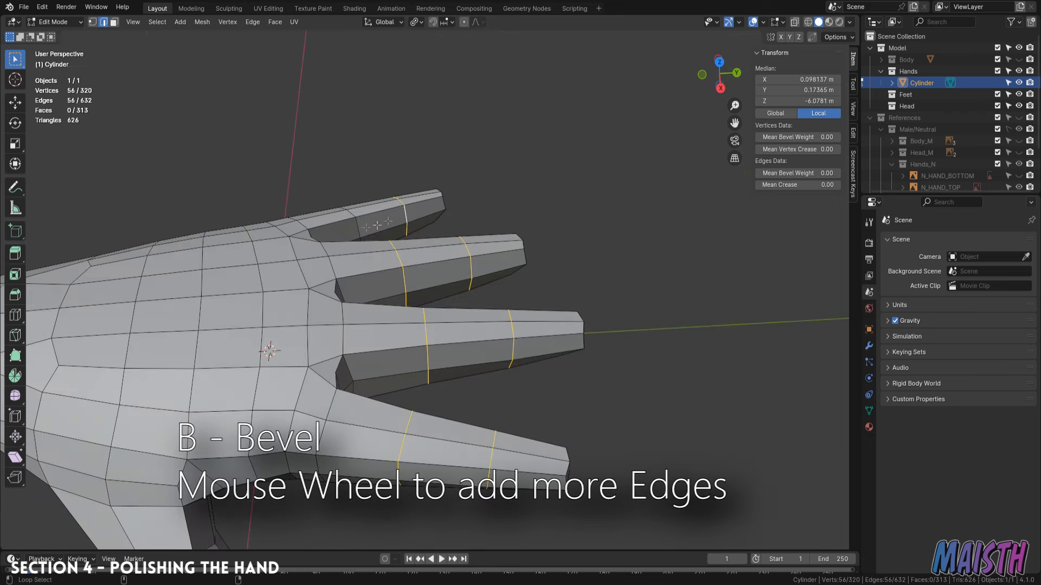
pyautogui.hotkey('ctrl', 'b')
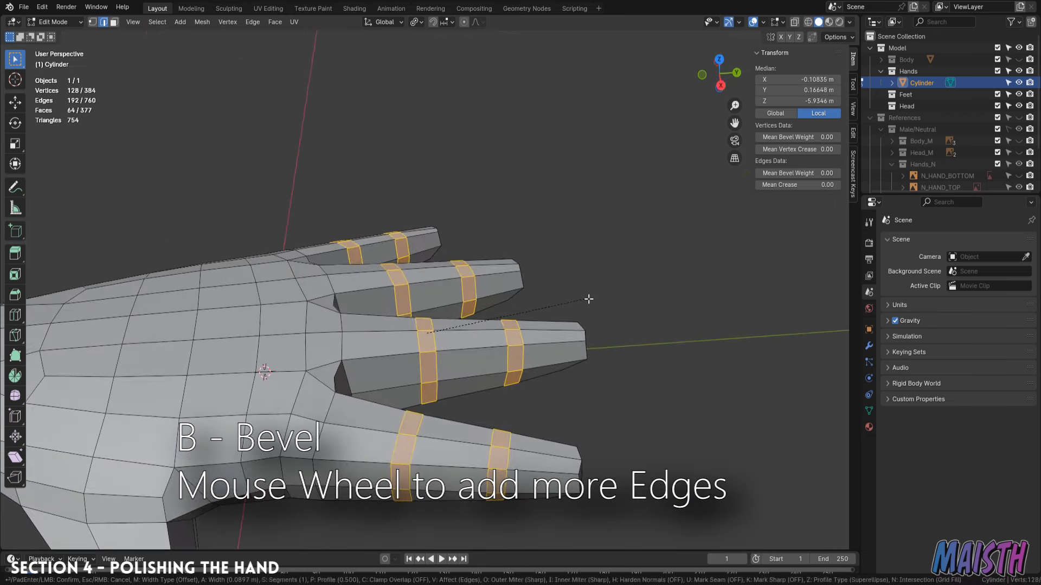
pyautogui.scroll(1, 590, 298)
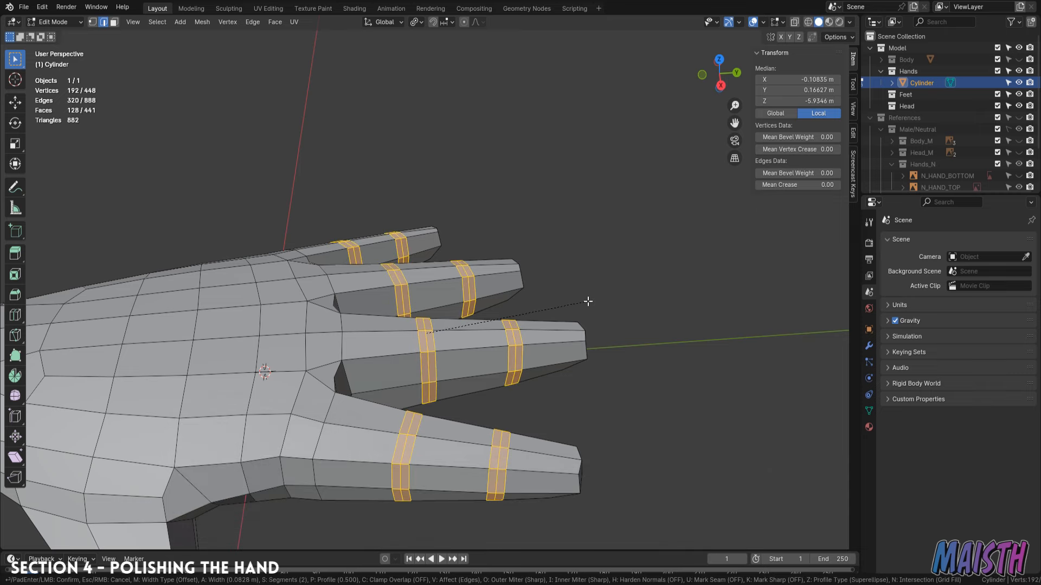
pyautogui.click(573, 317)
# - Select the four end faces of the index fingertip in face mode and enable proportional editing
pyautogui.moveTo(573, 317); pyautogui.dragTo(485, 276, button='middle')
pyautogui.press('3')
pyautogui.moveTo(519, 390); pyautogui.dragTo(476, 367, button='middle')
pyautogui.moveTo(374, 253); pyautogui.dragTo(442, 340)
pyautogui.moveTo(453, 312); pyautogui.dragTo(620, 249, button='middle')
pyautogui.press('o')
pyautogui.press('g')
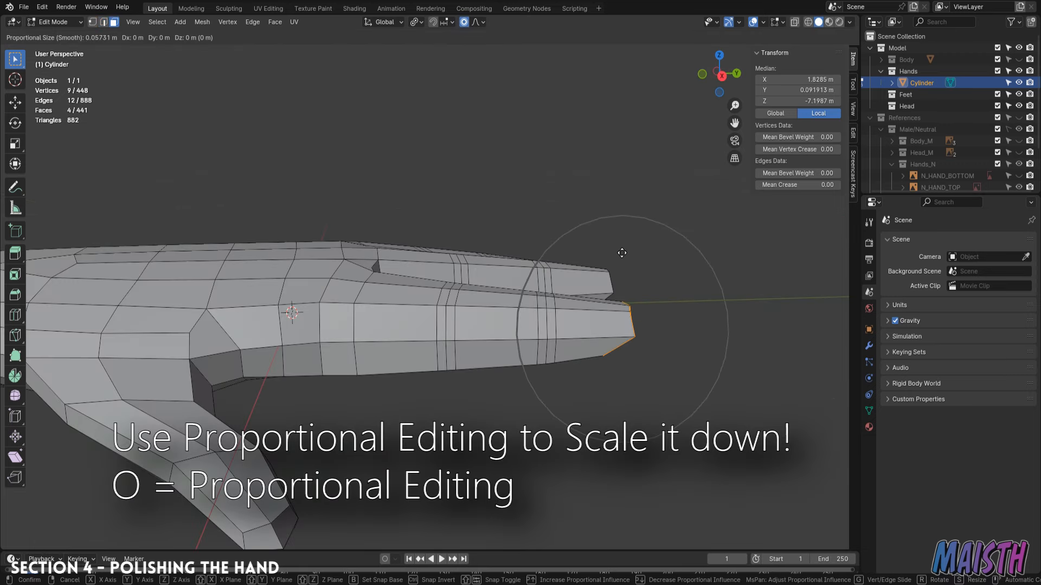
pyautogui.press('s')
pyautogui.press('z')
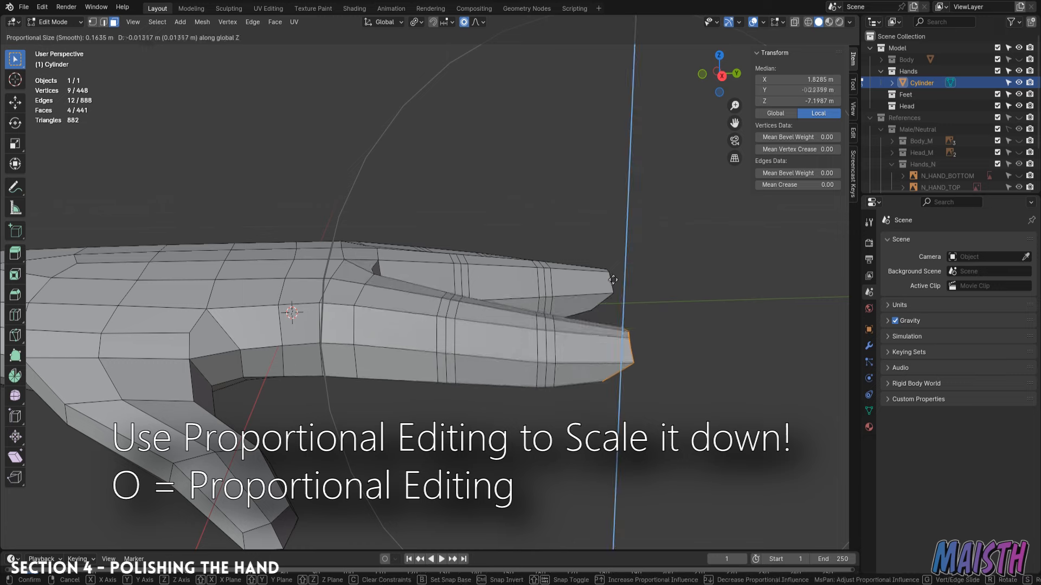
pyautogui.click(607, 254)
# - Flatten the edge loop at the index finger's base slightly along Z with smooth proportional falloff
pyautogui.moveTo(477, 292); pyautogui.dragTo(450, 298, button='middle')
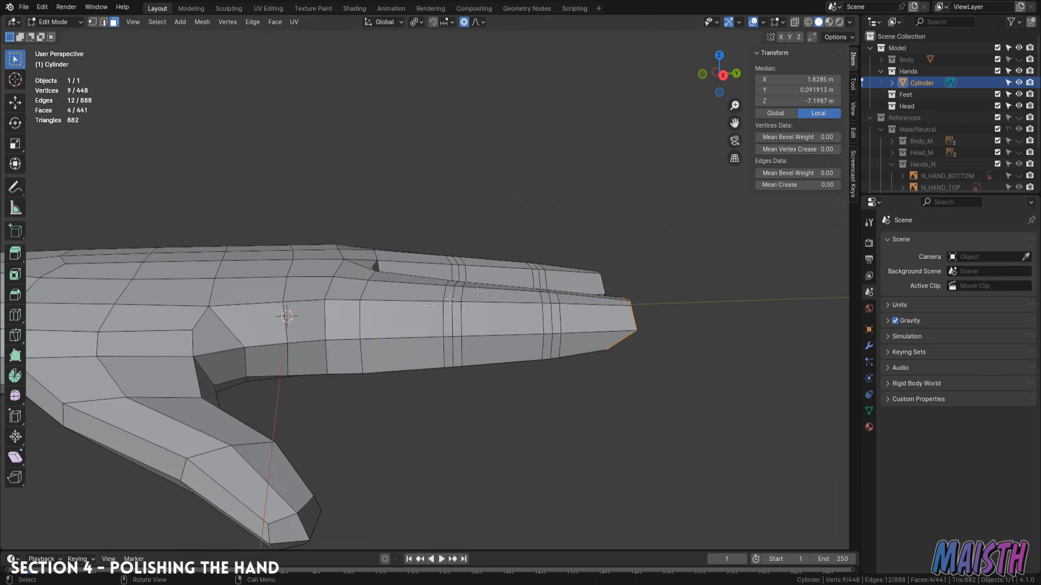
pyautogui.press('s')
pyautogui.press('z')
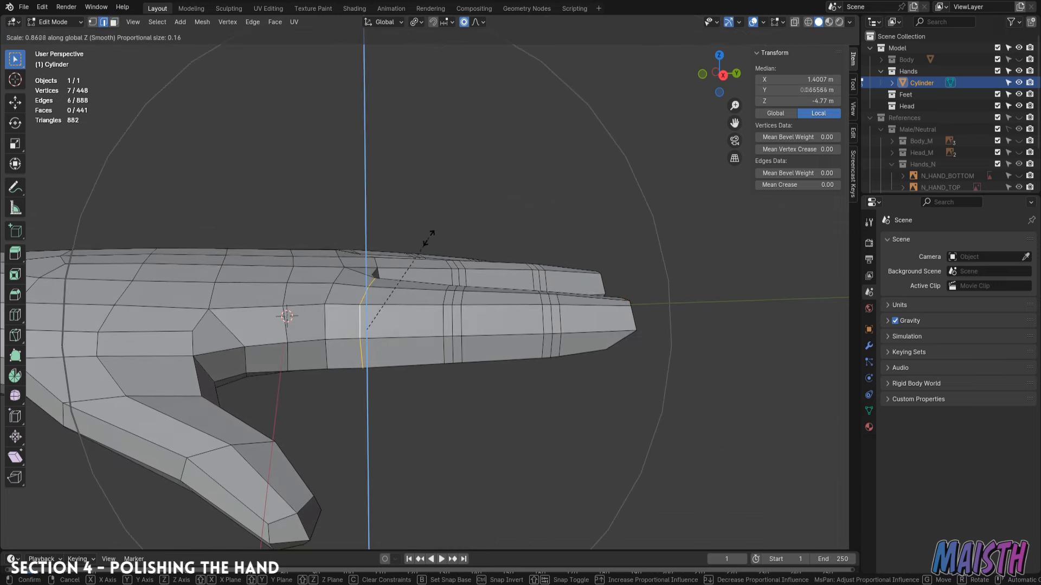
pyautogui.click(405, 227)
# - Scale the web edges beside the middle finger along Z, about 0.93 on the index side and 0.905 on the ring side
pyautogui.moveTo(405, 228); pyautogui.dragTo(451, 277, button='middle')
pyautogui.press('s')
pyautogui.press('z')
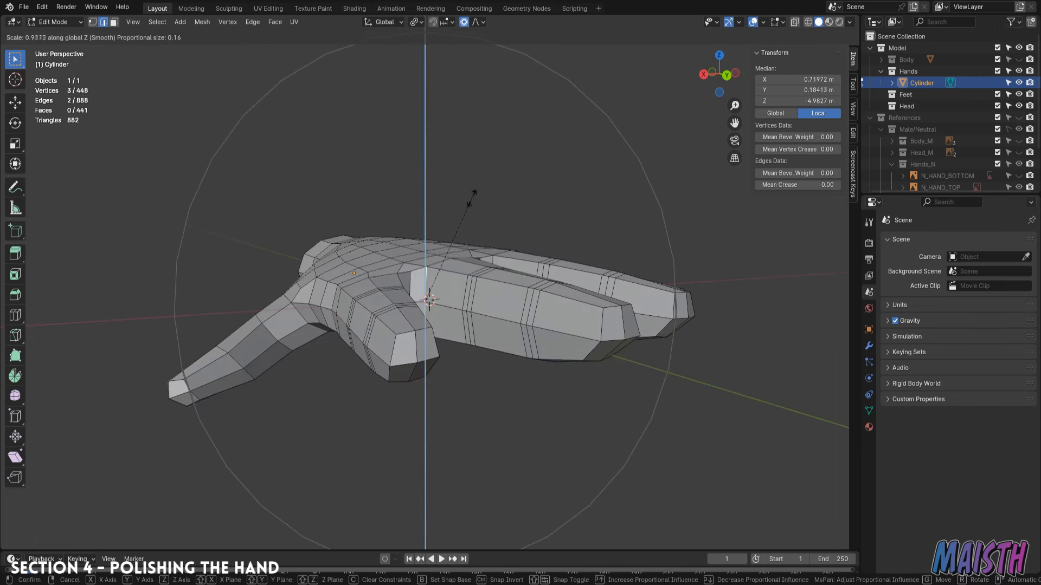
pyautogui.click(472, 197)
pyautogui.moveTo(471, 196); pyautogui.dragTo(513, 264, button='middle')
pyautogui.press('s')
pyautogui.press('z')
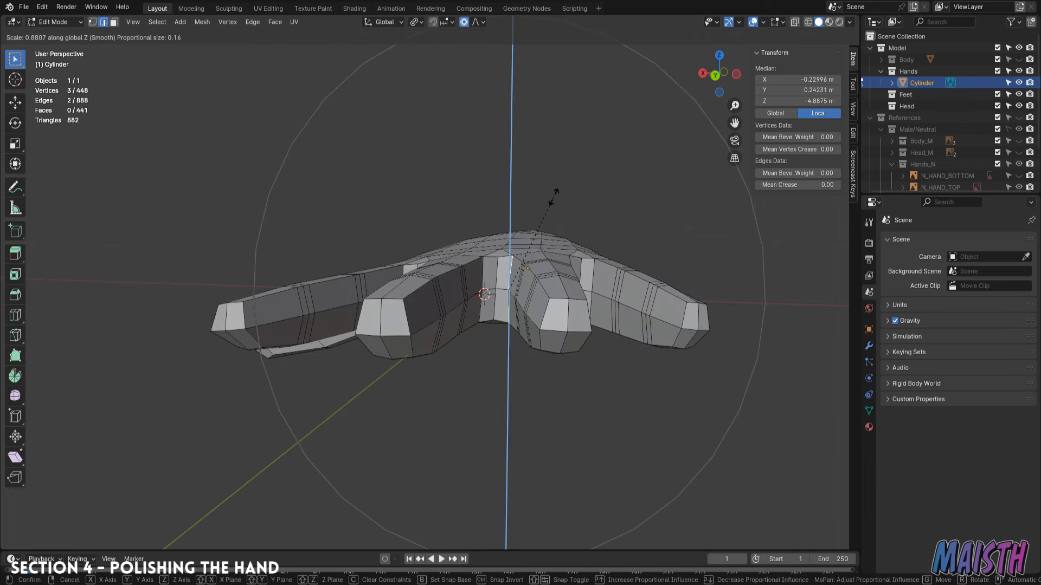
pyautogui.click(554, 196)
pyautogui.moveTo(554, 196); pyautogui.dragTo(599, 256, button='middle')
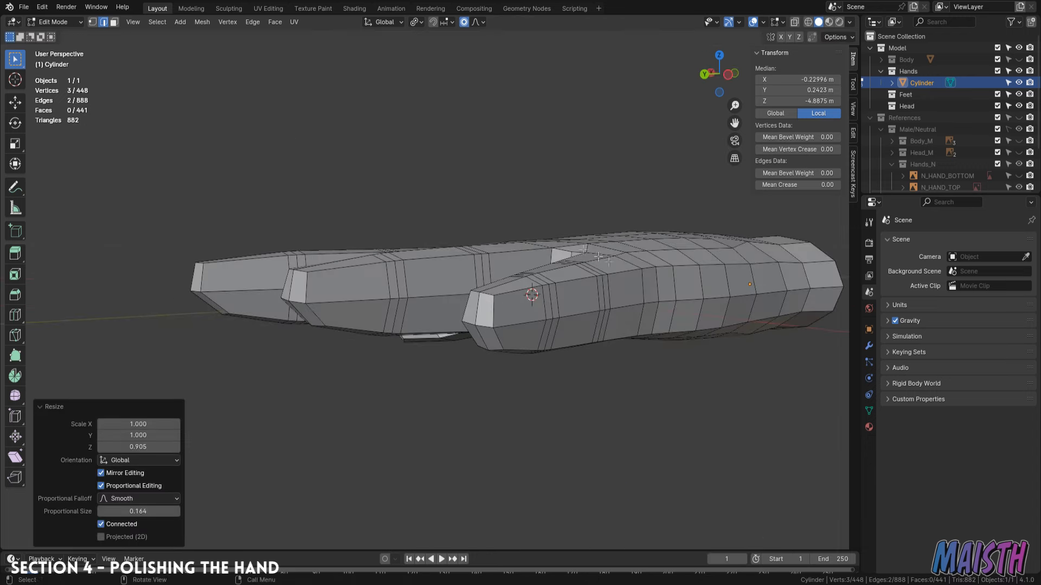
# - Select the edge loop near the pinky's base and scale it down slightly along Z
pyautogui.keyDown('alt'); pyautogui.click(643, 287); pyautogui.keyUp('alt')
pyautogui.press('s')
pyautogui.press('z')
pyautogui.click(654, 221)
# - Select the four faces of the index finger's knuckle on the back of the hand and inset them
pyautogui.moveTo(654, 220); pyautogui.dragTo(738, 240, button='middle')
pyautogui.moveTo(625, 236); pyautogui.dragTo(682, 277, button='middle')
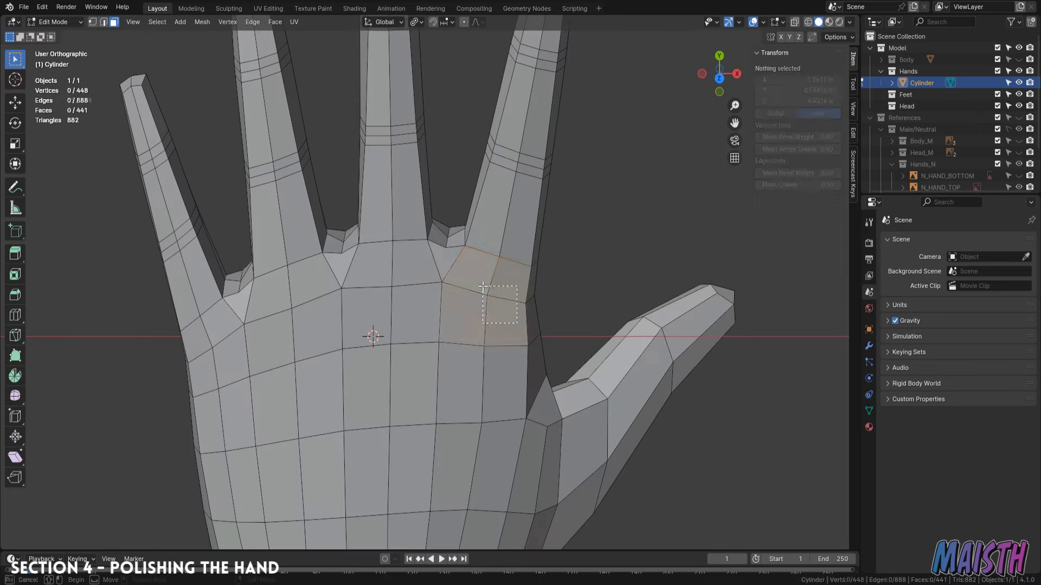
pyautogui.keyDown('shift'); pyautogui.click(461, 315); pyautogui.keyUp('shift')
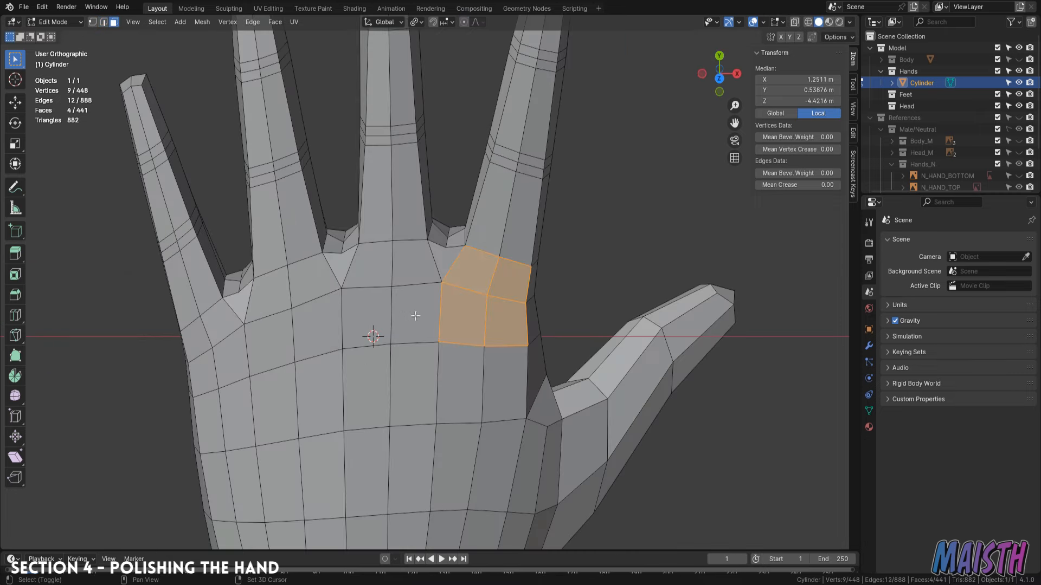
pyautogui.press('i')
pyautogui.click(586, 283)
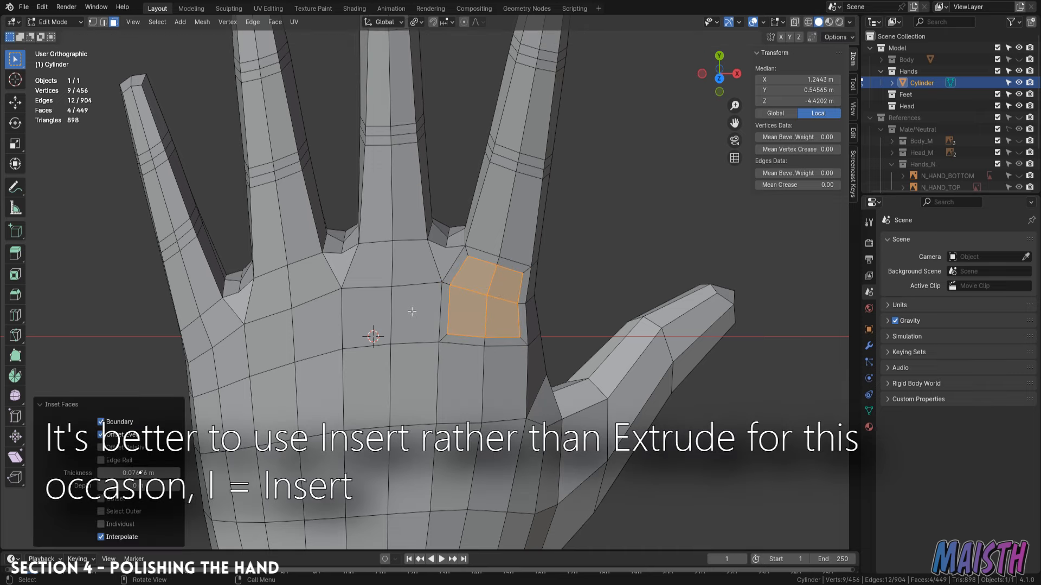
# - Inset the four-face knuckle patches of the middle and ring fingers in the same way
pyautogui.moveTo(413, 312); pyautogui.dragTo(380, 278)
pyautogui.press('i')
pyautogui.click(523, 241)
pyautogui.moveTo(523, 241); pyautogui.dragTo(405, 260, button='middle')
pyautogui.press('i')
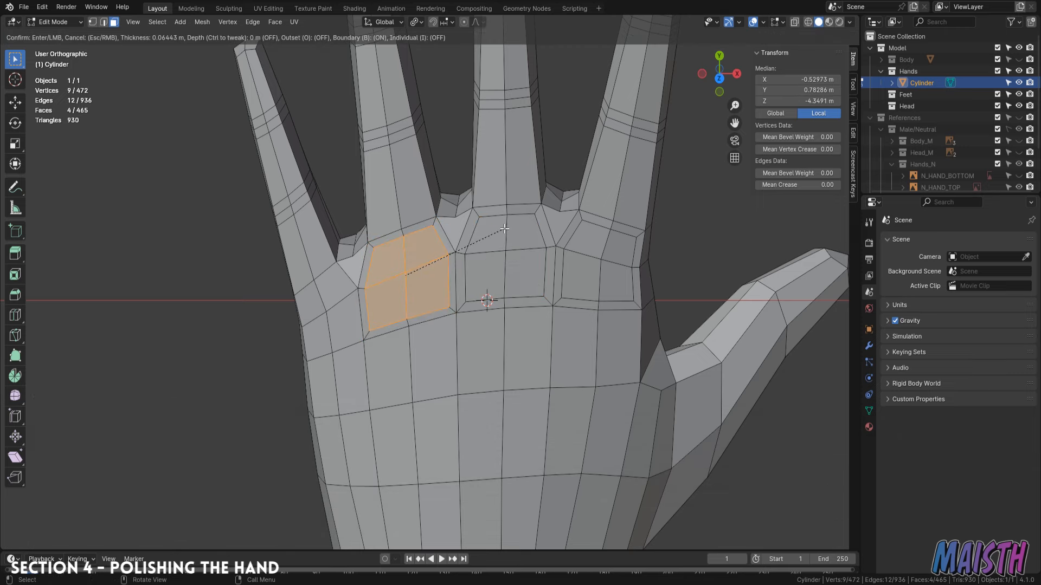
pyautogui.click(360, 317)
# - Inset the pinky's four knuckle faces by about 0.062 m
pyautogui.moveTo(317, 304); pyautogui.dragTo(316, 303)
pyautogui.press('i')
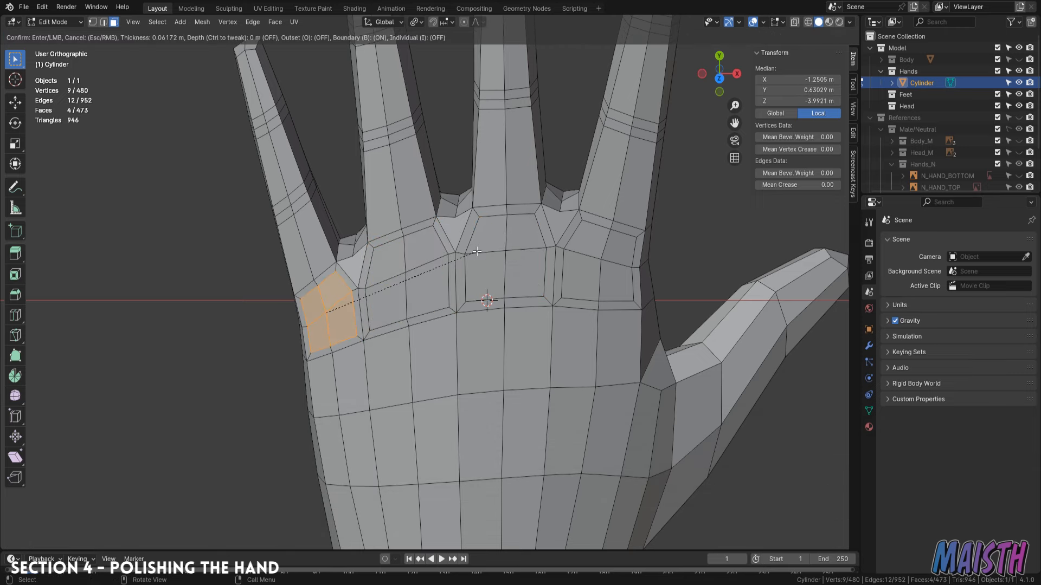
pyautogui.click(477, 252)
# - Select all four inset knuckle patches from the top view and apply Smooth Vertices in vertex mode
pyautogui.moveTo(488, 283); pyautogui.dragTo(512, 282, button='middle')
pyautogui.press('KP_7')
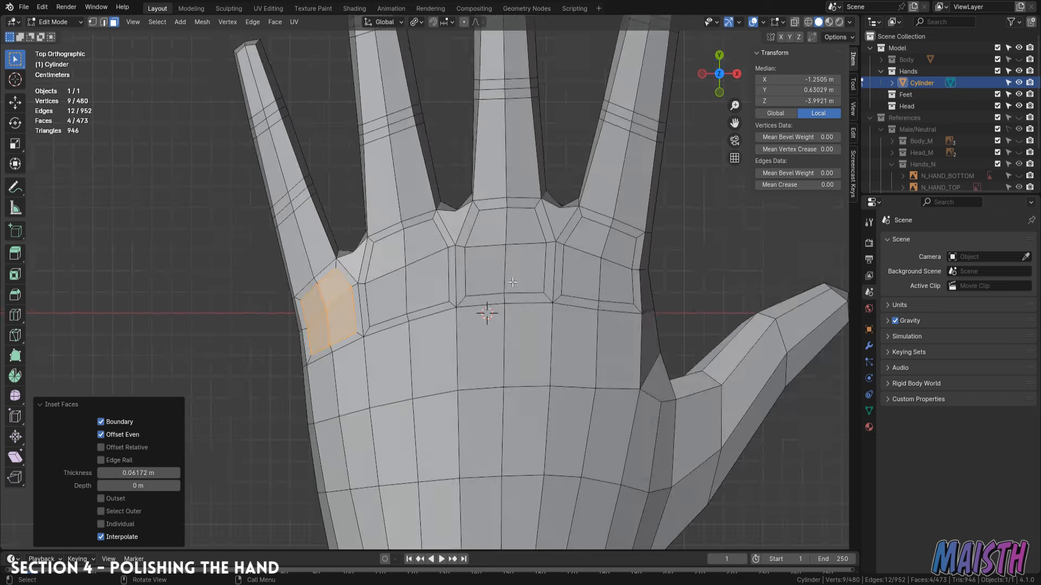
pyautogui.keyDown('shift'); pyautogui.moveTo(426, 289); pyautogui.dragTo(393, 254); pyautogui.keyUp('shift')
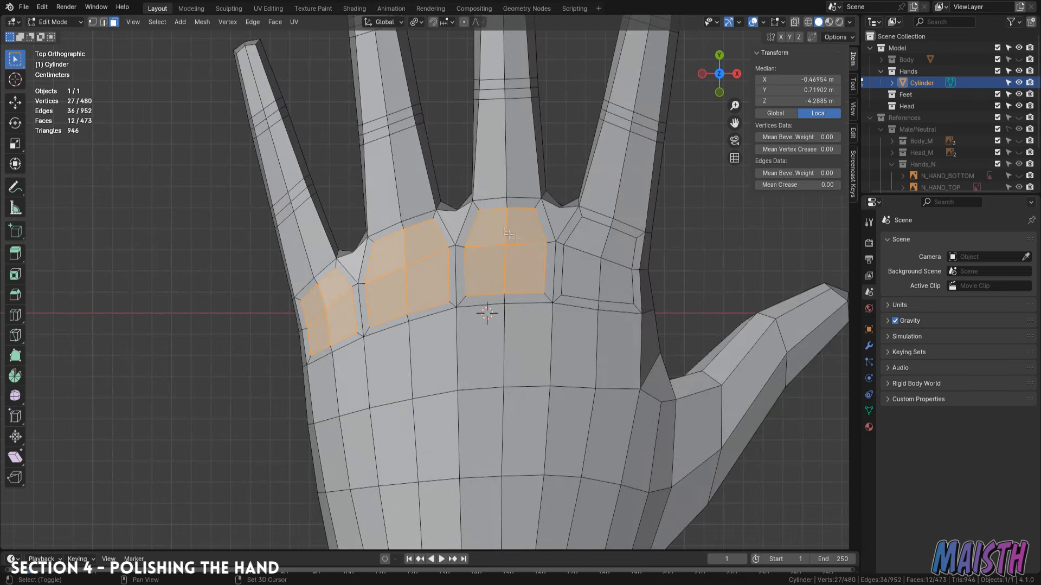
pyautogui.keyDown('shift'); pyautogui.moveTo(598, 249); pyautogui.dragTo(629, 293); pyautogui.keyUp('shift')
pyautogui.press('1')
pyautogui.rightClick(710, 310)
pyautogui.click(710, 310)
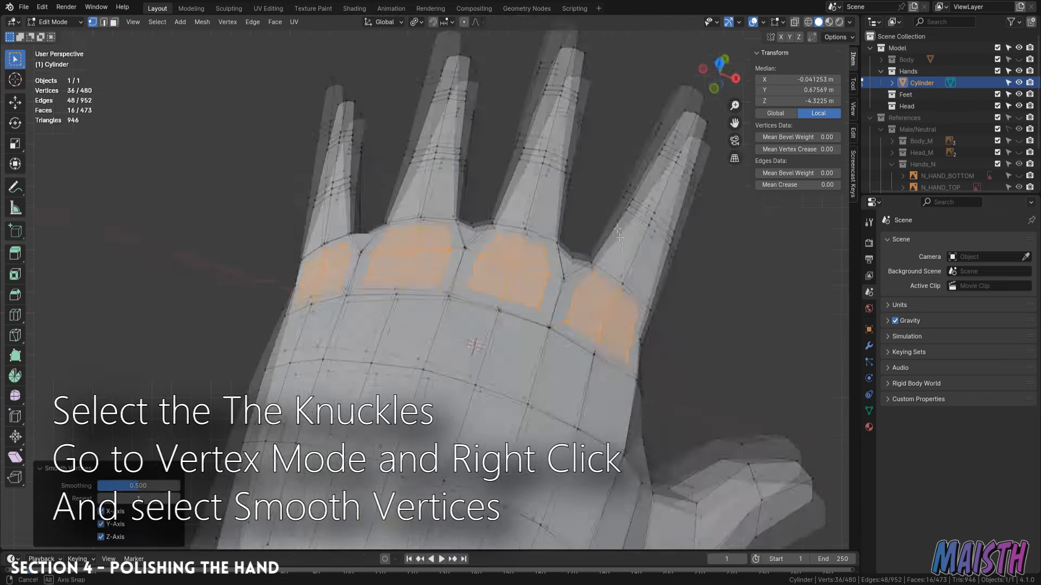
# - Raise the four smoothed knuckle patches about 0.0008 m along Z
pyautogui.moveTo(619, 233); pyautogui.dragTo(488, 223, button='middle')
pyautogui.press('g')
pyautogui.press('z')
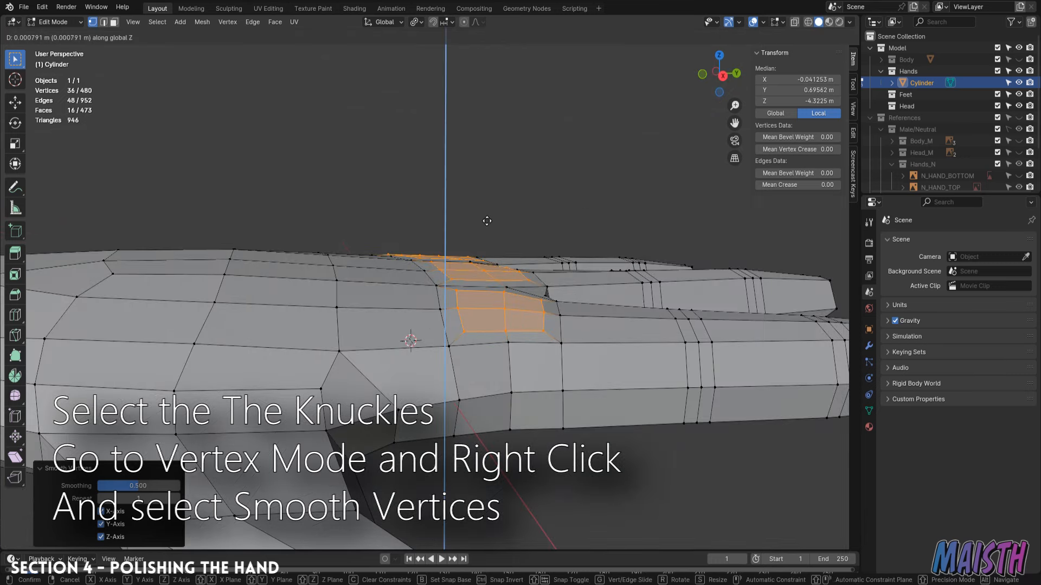
pyautogui.click(487, 221)
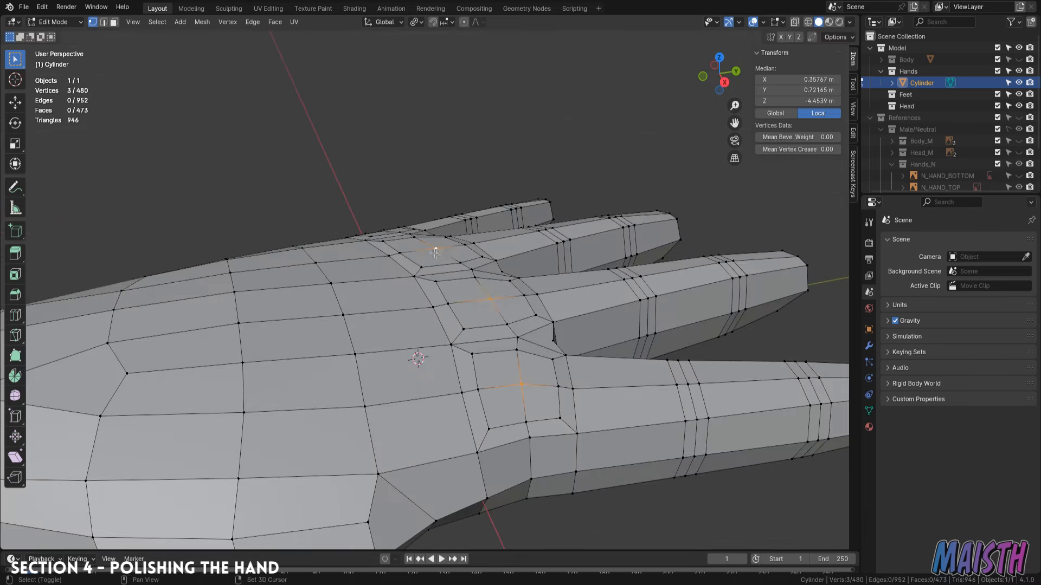
# - Raise the centre vertices of all four knuckles about 0.0015 m along Z
pyautogui.moveTo(435, 252)
pyautogui.mouseDown(button='middle')
pyautogui.moveTo(360, 314)
pyautogui.moveTo(444, 249)
pyautogui.mouseUp(button='middle')
pyautogui.press('g')
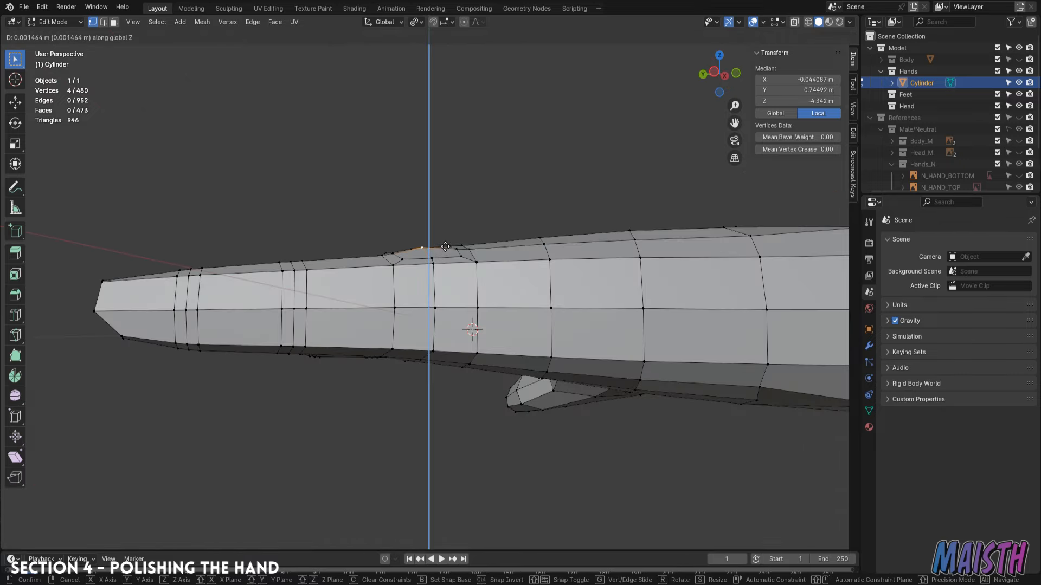
pyautogui.click(445, 246)
pyautogui.moveTo(445, 247); pyautogui.dragTo(488, 263, button='middle')
pyautogui.click(425, 280)
# - Switch to Sculpt Mode and soften the knuckles using the Smooth brush with radius 231 px and strength 0.100
pyautogui.moveTo(425, 280)
pyautogui.mouseDown(button='middle')
pyautogui.moveTo(488, 282)
pyautogui.moveTo(433, 298)
pyautogui.moveTo(573, 275)
pyautogui.moveTo(509, 283)
pyautogui.mouseUp(button='middle')
pyautogui.hotkey('ctrl', 'Tab')
pyautogui.press('Tab')
pyautogui.hotkey('ctrl', 'Tab')
pyautogui.moveTo(410, 248); pyautogui.dragTo(413, 359, button='middle')
pyautogui.moveTo(421, 269); pyautogui.dragTo(475, 366, button='middle')
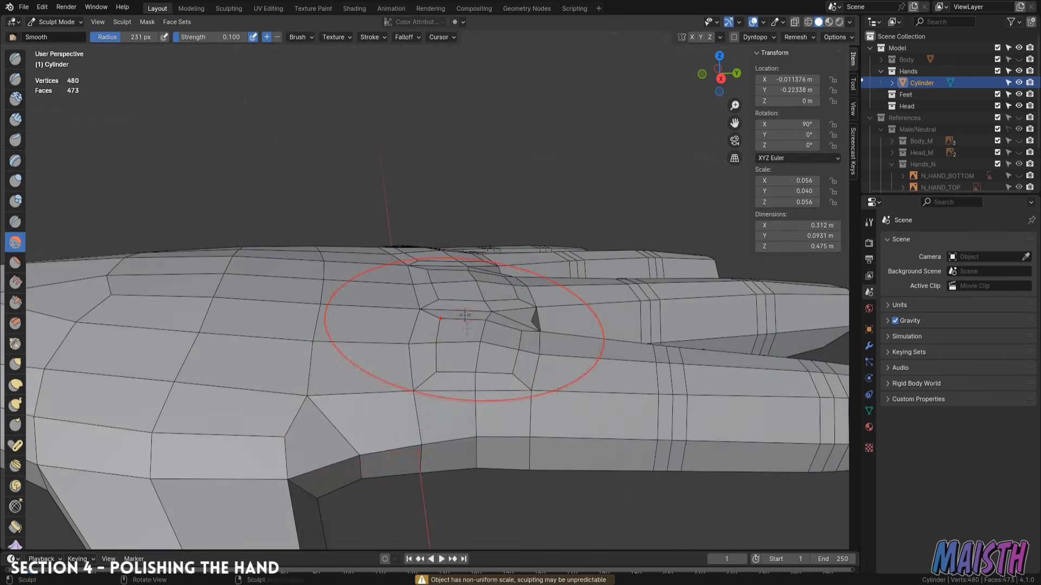
pyautogui.scroll(-4, 464, 315)
pyautogui.moveTo(550, 336); pyautogui.dragTo(399, 296, button='middle')
pyautogui.moveTo(432, 381); pyautogui.dragTo(483, 307, button='middle')
pyautogui.moveTo(622, 320)
pyautogui.mouseDown(button='middle')
pyautogui.moveTo(464, 349)
pyautogui.moveTo(620, 460)
pyautogui.moveTo(374, 260)
pyautogui.moveTo(358, 304)
pyautogui.moveTo(373, 271)
pyautogui.moveTo(453, 311)
pyautogui.moveTo(396, 250)
pyautogui.moveTo(398, 261)
pyautogui.moveTo(438, 173)
pyautogui.moveTo(511, 195)
pyautogui.mouseUp(button='middle')
pyautogui.scroll(3, 358, 303)
# - Return to Edit Mode, select two neighbouring edges in edge mode, and move them along Z
pyautogui.press('Tab')
pyautogui.click(389, 281)
pyautogui.scroll(2, 401, 304)
pyautogui.press('2')
pyautogui.click(392, 255)
pyautogui.keyDown('shift'); pyautogui.click(393, 253); pyautogui.keyUp('shift')
pyautogui.press('g')
pyautogui.press('z')
pyautogui.click(399, 257)
# - Turn on proportional editing, select a mid-palm vertex on the thumb side of the hand's underside, and move it along Z
pyautogui.click(408, 230)
pyautogui.keyDown('shift'); pyautogui.click(413, 214); pyautogui.keyUp('shift')
pyautogui.scroll(-5, 420, 224)
pyautogui.click(418, 220)
pyautogui.click(438, 174)
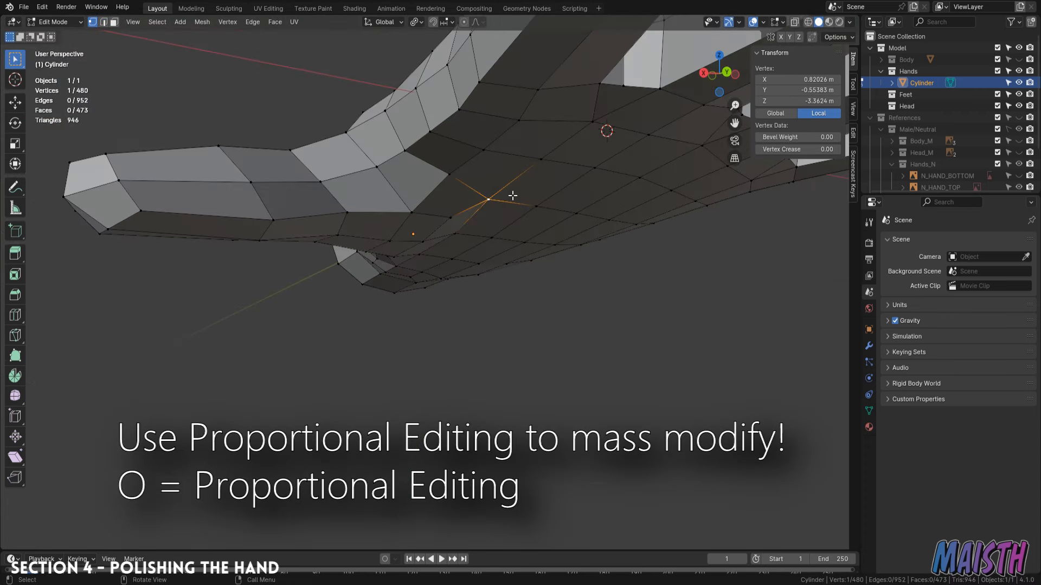
pyautogui.press('o')
pyautogui.press('g')
pyautogui.press('g')
pyautogui.press('z')
pyautogui.click(511, 215)
# - Select another vertex on the palm's underside and move it along Z with proportional falloff
pyautogui.moveTo(510, 213); pyautogui.dragTo(585, 190, button='middle')
pyautogui.press('2')
pyautogui.click(435, 253)
pyautogui.press('1')
pyautogui.click(322, 220)
pyautogui.moveTo(322, 220); pyautogui.dragTo(426, 284, button='middle')
pyautogui.press('g')
pyautogui.press('z')
pyautogui.click(325, 286)
# - Raise the central vertex beneath the wrist about 0.0046 m along Z, and move an edge on the wrist's side
pyautogui.click(361, 220)
pyautogui.press('g')
pyautogui.press('z')
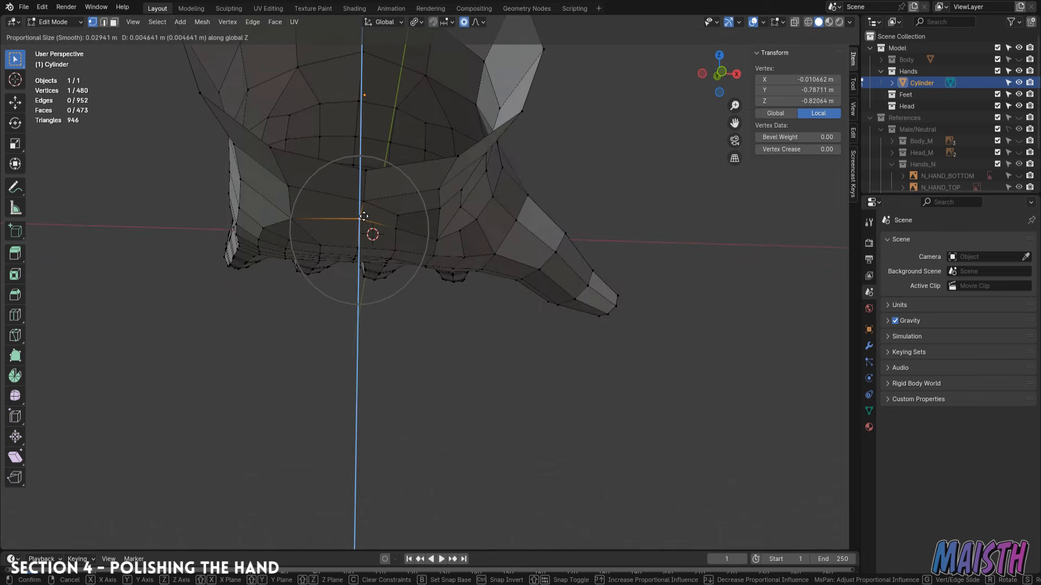
pyautogui.click(363, 216)
pyautogui.press('2')
pyautogui.click(254, 220)
pyautogui.press('g')
pyautogui.click(271, 222)
# - Adjust the height of the neighbouring area under the hand by moving it along Z with proportional editing
pyautogui.moveTo(271, 222); pyautogui.dragTo(461, 209, button='middle')
pyautogui.click(484, 137)
pyautogui.press('g')
pyautogui.press('z')
pyautogui.moveTo(484, 137); pyautogui.dragTo(440, 117, button='middle')
pyautogui.click(427, 188)
# - Select two further spots on the palm in turn and move each along Z with proportional editing
pyautogui.click(353, 215)
pyautogui.click(422, 105)
pyautogui.press('g')
pyautogui.press('z')
pyautogui.click(402, 163)
pyautogui.click(391, 196)
pyautogui.press('g')
pyautogui.press('z')
pyautogui.click(477, 209)
# - Lower a palm vertex near the base of the fingers about 0.005 m along Z
pyautogui.click(388, 240)
pyautogui.press('g')
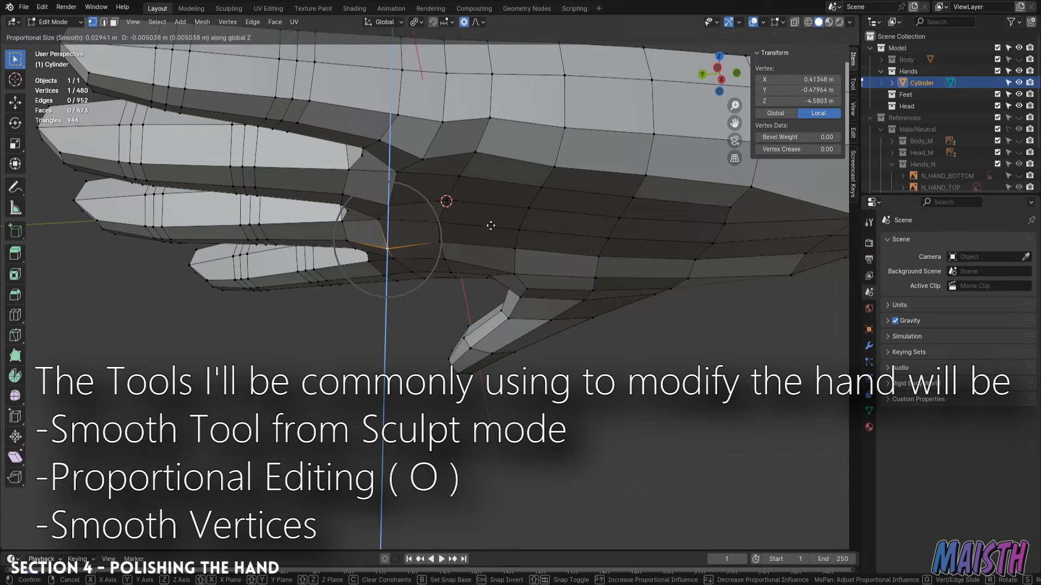
pyautogui.click(490, 226)
# - Select a single central edge on the lower palm in edge mode and move it along Z
pyautogui.moveTo(490, 226); pyautogui.dragTo(470, 273, button='middle')
pyautogui.click(470, 273)
pyautogui.press('2')
pyautogui.click(467, 303)
pyautogui.moveTo(468, 322); pyautogui.dragTo(468, 285, button='middle')
pyautogui.press('g')
pyautogui.press('z')
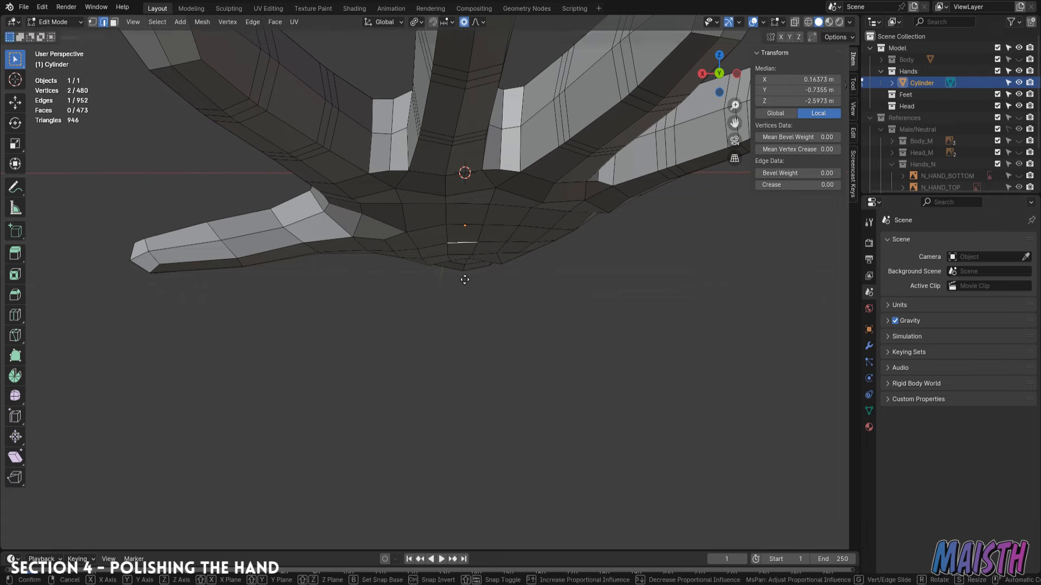
pyautogui.click(465, 273)
# - Select a vertex behind the knuckles on the back of the hand and adjust its height along Z in two moves
pyautogui.moveTo(466, 272); pyautogui.dragTo(439, 331, button='middle')
pyautogui.press('1')
pyautogui.click(353, 342)
pyautogui.click(393, 342)
pyautogui.press('g')
pyautogui.press('z')
pyautogui.click(442, 321)
pyautogui.press('2')
pyautogui.click(437, 369)
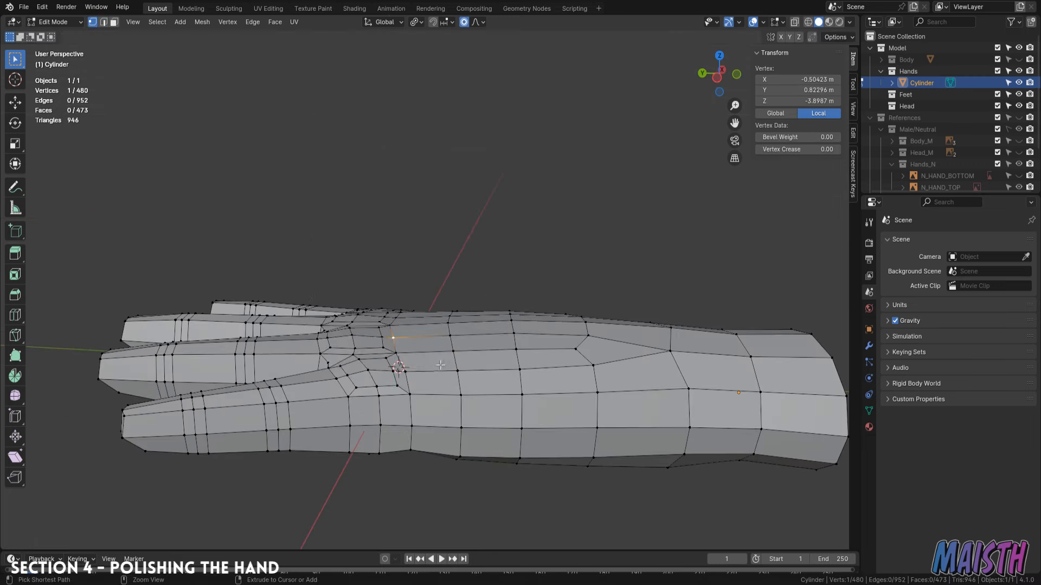
pyautogui.moveTo(441, 365); pyautogui.dragTo(431, 347, button='middle')
pyautogui.press('g')
pyautogui.press('z')
pyautogui.click(428, 333)
# - Select an edge behind the little finger's knuckle on the back of the hand and move it along Z
pyautogui.press('2')
pyautogui.click(424, 325)
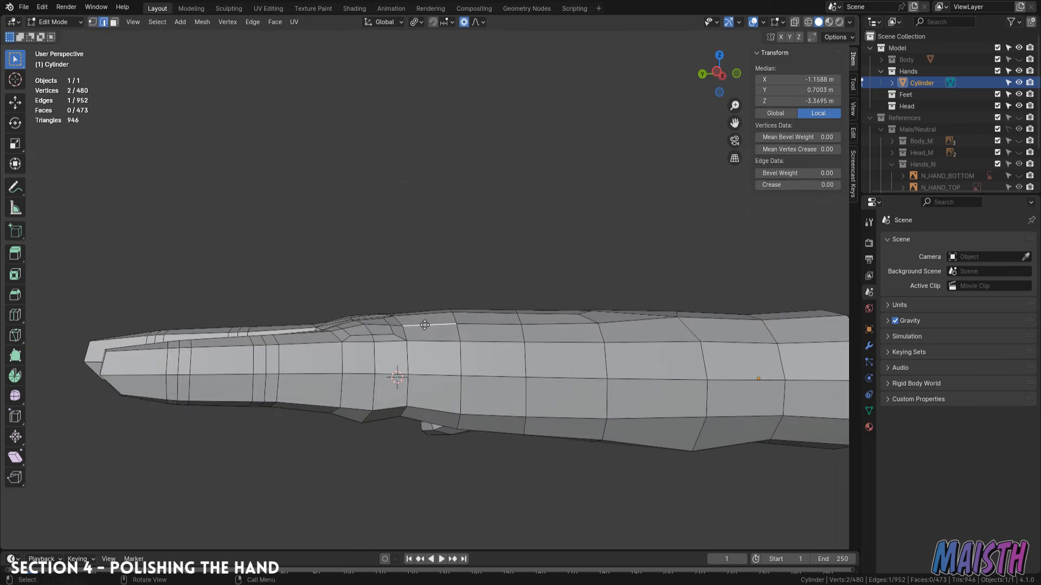
pyautogui.click(423, 321)
pyautogui.moveTo(424, 322); pyautogui.dragTo(401, 244, button='middle')
pyautogui.press('g')
pyautogui.press('z')
pyautogui.click(396, 310)
# - Turn off proportional editing, select the edge loops around the finger bases, and scale them to about 1.1 along X in top view
pyautogui.keyDown('alt'); pyautogui.click(318, 348); pyautogui.keyUp('alt')
pyautogui.press('o')
pyautogui.moveTo(318, 349); pyautogui.dragTo(579, 276, button='middle')
pyautogui.keyDown('alt'); pyautogui.keyDown('shift'); pyautogui.click(579, 276); pyautogui.keyUp('shift'); pyautogui.keyUp('alt')
pyautogui.keyDown('alt'); pyautogui.keyDown('shift'); pyautogui.click(653, 268); pyautogui.keyUp('shift'); pyautogui.keyUp('alt')
pyautogui.moveTo(653, 268); pyautogui.dragTo(552, 217, button='middle')
pyautogui.keyDown('alt'); pyautogui.keyDown('shift'); pyautogui.click(534, 271); pyautogui.keyUp('shift'); pyautogui.keyUp('alt')
pyautogui.moveTo(590, 293); pyautogui.dragTo(379, 304, button='middle')
pyautogui.keyDown('alt'); pyautogui.keyDown('shift'); pyautogui.click(303, 314); pyautogui.keyUp('shift'); pyautogui.keyUp('alt')
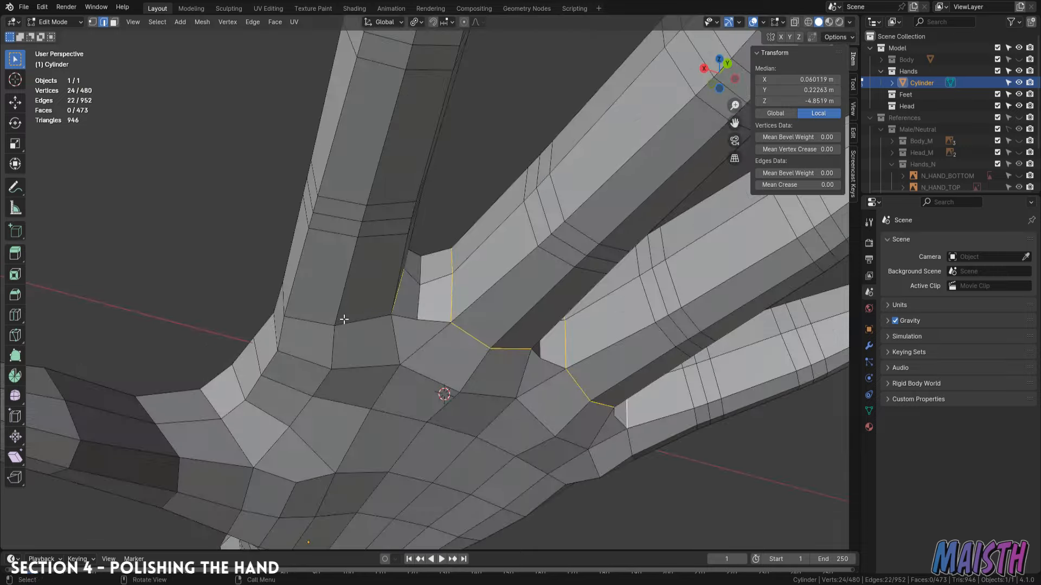
pyautogui.moveTo(304, 314); pyautogui.dragTo(357, 379, button='middle')
pyautogui.keyDown('alt'); pyautogui.keyDown('shift'); pyautogui.click(379, 242); pyautogui.keyUp('shift'); pyautogui.keyUp('alt')
pyautogui.moveTo(382, 250); pyautogui.dragTo(583, 282, button='middle')
pyautogui.press('s')
pyautogui.press('x')
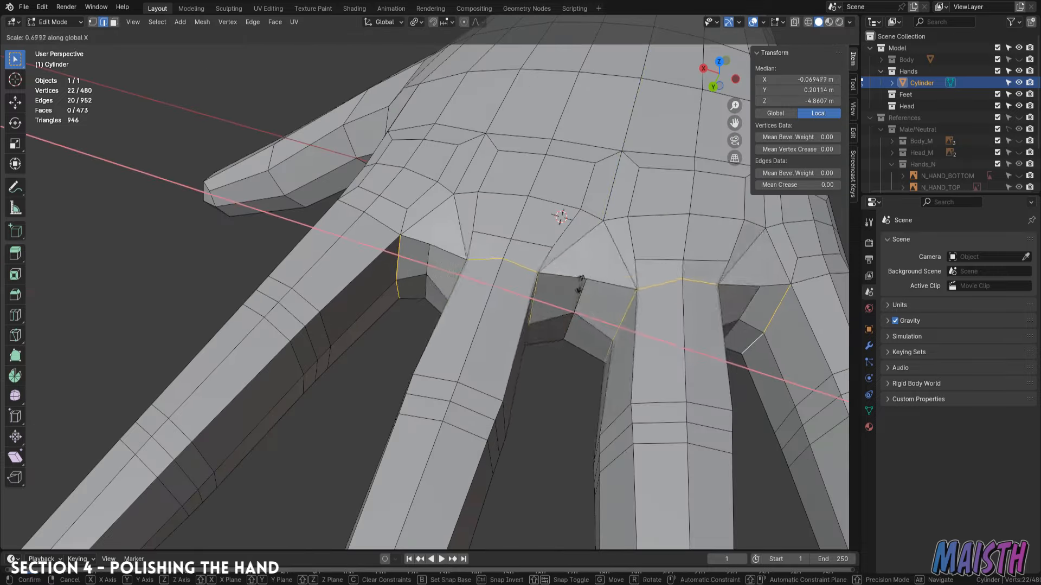
pyautogui.click(622, 291)
pyautogui.press('KP_7')
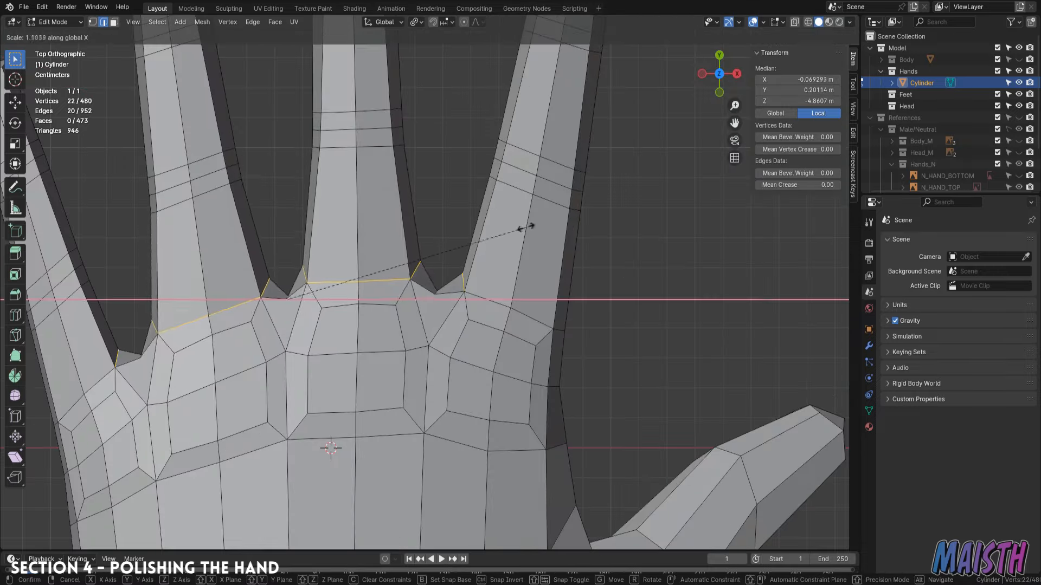
pyautogui.click(542, 234)
# - Select the three index-finger base vertices beside the middle-finger gap and move them about -0.0025 m in X and -0.001 m in Y
pyautogui.hotkey('alt', 'z')
pyautogui.press('1')
pyautogui.moveTo(483, 302); pyautogui.dragTo(458, 257)
pyautogui.hotkey('alt', 'z')
pyautogui.click(449, 261)
# - Select the vertices at the little finger's base beside the ring-finger gap through the mesh and reposition them in top view
pyautogui.keyDown('shift'); pyautogui.moveTo(450, 262); pyautogui.dragTo(684, 200, button='middle'); pyautogui.keyUp('shift')
pyautogui.hotkey('alt', 'z')
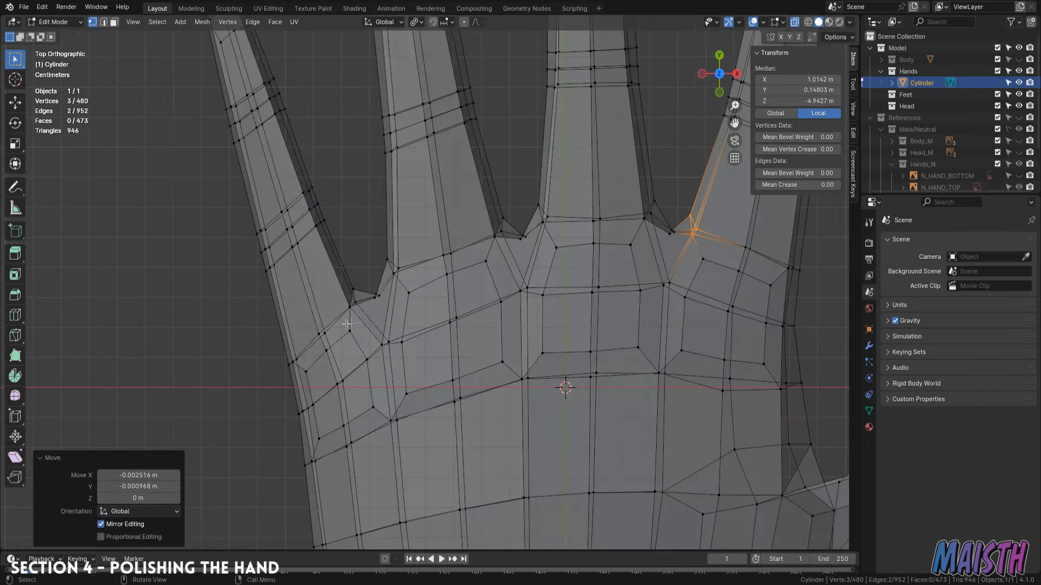
pyautogui.moveTo(364, 319); pyautogui.dragTo(339, 268)
pyautogui.hotkey('alt', 'z')
pyautogui.click(344, 267)
# - Select the middle edge loops of the finger joints together in edge mode
pyautogui.moveTo(344, 268); pyautogui.dragTo(223, 152, button='middle')
pyautogui.press('2')
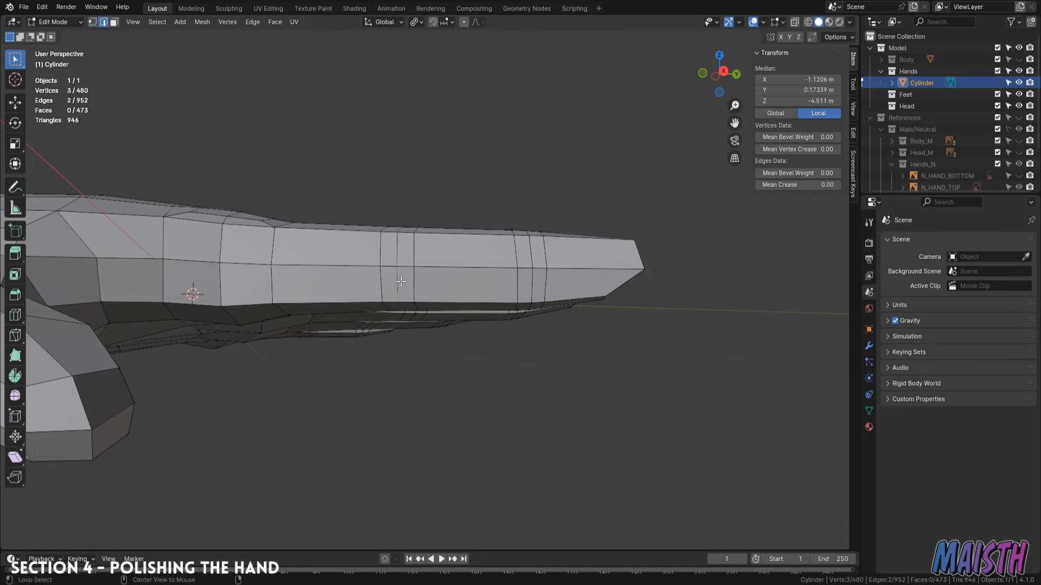
pyautogui.moveTo(397, 285); pyautogui.dragTo(391, 312, button='middle')
pyautogui.keyDown('alt'); pyautogui.click(386, 332); pyautogui.keyUp('alt')
pyautogui.moveTo(519, 277); pyautogui.dragTo(525, 257, button='middle')
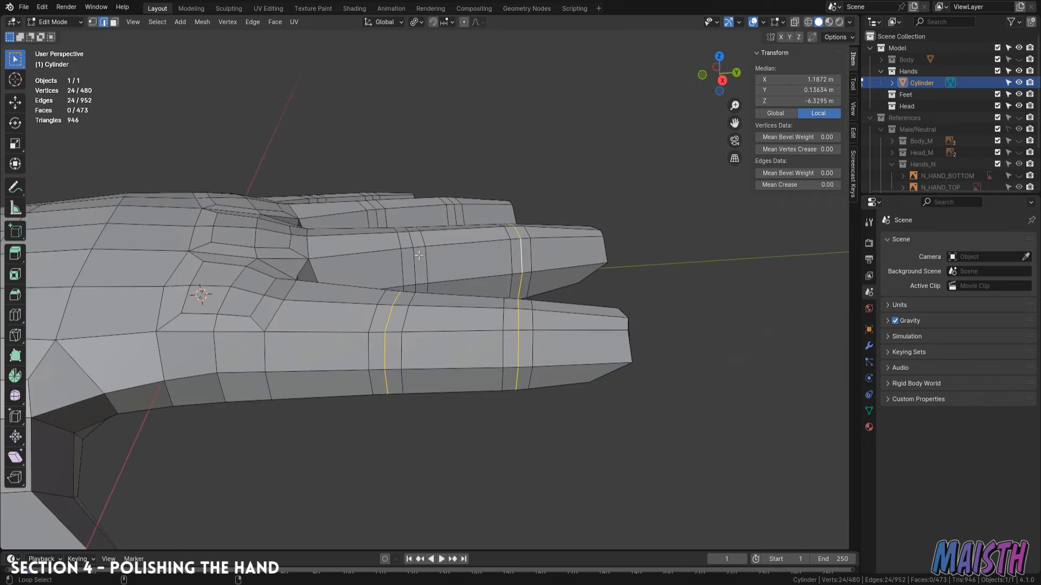
pyautogui.moveTo(395, 207); pyautogui.dragTo(370, 195, button='middle')
pyautogui.keyDown('alt'); pyautogui.keyDown('shift'); pyautogui.click(456, 178); pyautogui.keyUp('shift'); pyautogui.keyUp('alt')
pyautogui.moveTo(456, 179); pyautogui.dragTo(351, 252, button='middle')
pyautogui.keyDown('alt'); pyautogui.keyDown('shift'); pyautogui.click(412, 259); pyautogui.keyUp('shift'); pyautogui.keyUp('alt')
pyautogui.moveTo(412, 259); pyautogui.dragTo(492, 130, button='middle')
pyautogui.click(424, 227)
pyautogui.click(440, 263)
pyautogui.press('KP_7')
pyautogui.scroll(2, 462, 297)
pyautogui.hotkey('ctrl', 'r')
pyautogui.moveTo(432, 278); pyautogui.dragTo(331, 187, button='middle')
# - Select two neighbouring edges near the thumb and reposition them in top view
pyautogui.press('1')
pyautogui.click(332, 183)
pyautogui.press('KP_Decimal')
pyautogui.scroll(-6, 330, 244)
pyautogui.moveTo(328, 255); pyautogui.dragTo(342, 213, button='middle')
pyautogui.click(309, 334)
pyautogui.press('2')
pyautogui.click(453, 333)
pyautogui.keyDown('shift'); pyautogui.click(431, 295); pyautogui.keyUp('shift')
pyautogui.press('KP_7')
pyautogui.press('g')
pyautogui.click(418, 285)
# - Bevel the two edge loops at the thumb joints with 2 segments and a width of about 0.079 m
pyautogui.keyDown('alt'); pyautogui.click(437, 235); pyautogui.keyUp('alt')
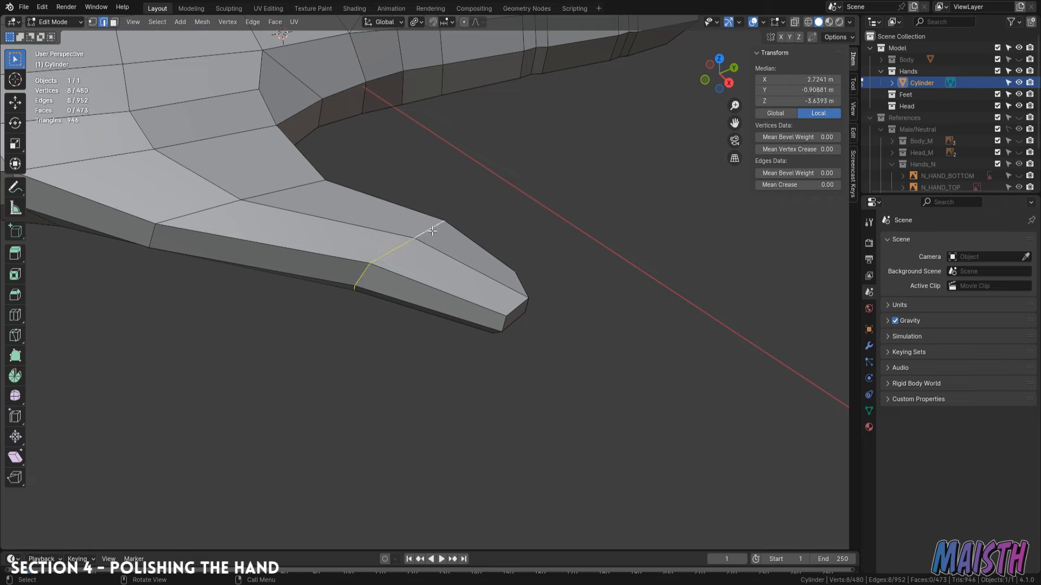
pyautogui.keyDown('shift'); pyautogui.moveTo(428, 236); pyautogui.dragTo(493, 296, button='middle'); pyautogui.keyUp('shift')
pyautogui.keyDown('alt'); pyautogui.keyDown('shift'); pyautogui.click(386, 260); pyautogui.keyUp('shift'); pyautogui.keyUp('alt')
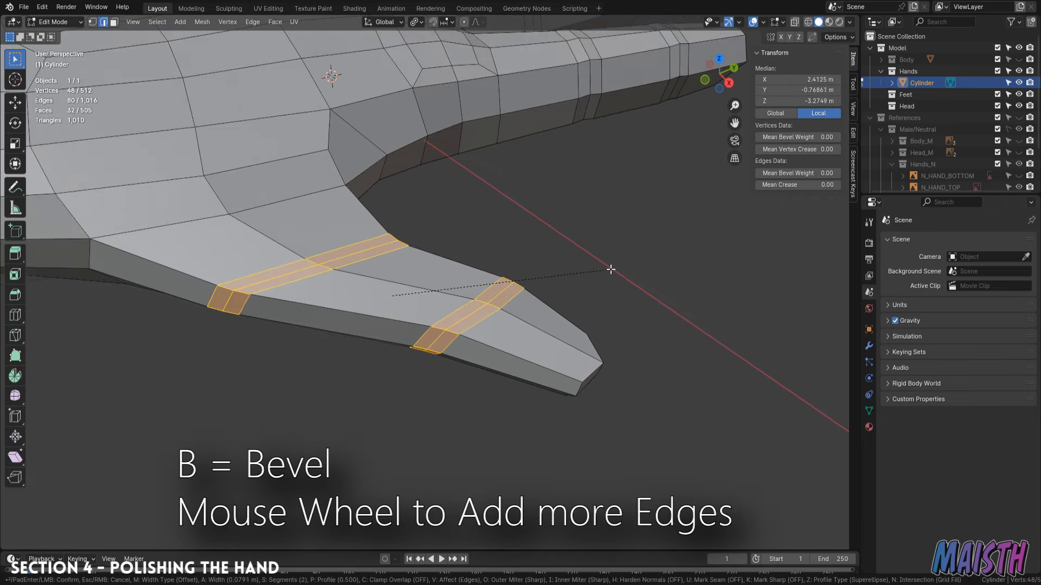
pyautogui.click(611, 269)
# - Select the thumb's faces and apply Smooth Vertices to them
pyautogui.scroll(-3, 611, 269)
pyautogui.moveTo(596, 276); pyautogui.dragTo(548, 301, button='middle')
pyautogui.press('a')
pyautogui.moveTo(477, 324); pyautogui.dragTo(457, 324, button='middle')
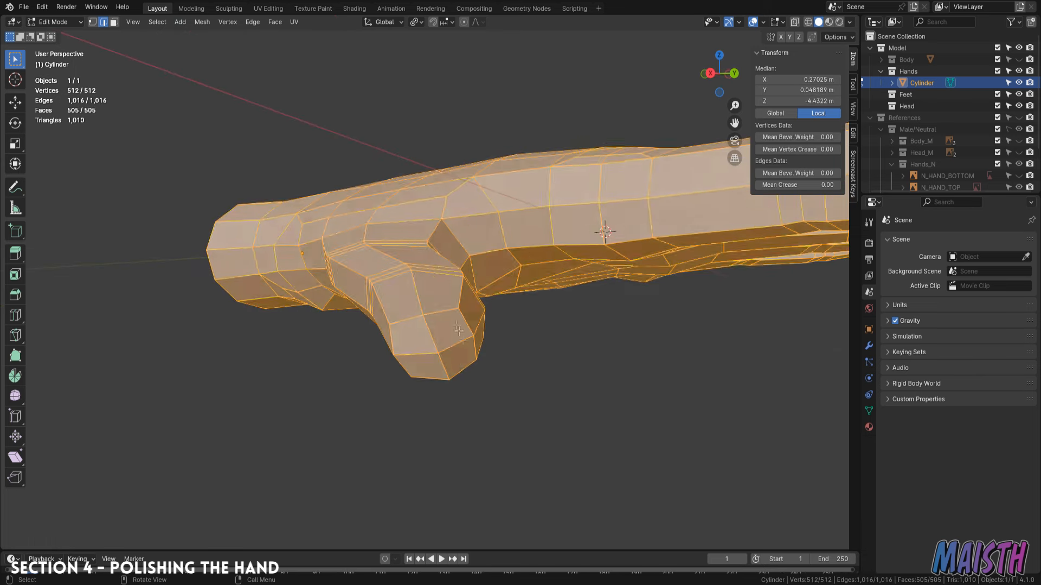
pyautogui.moveTo(434, 348); pyautogui.dragTo(430, 345)
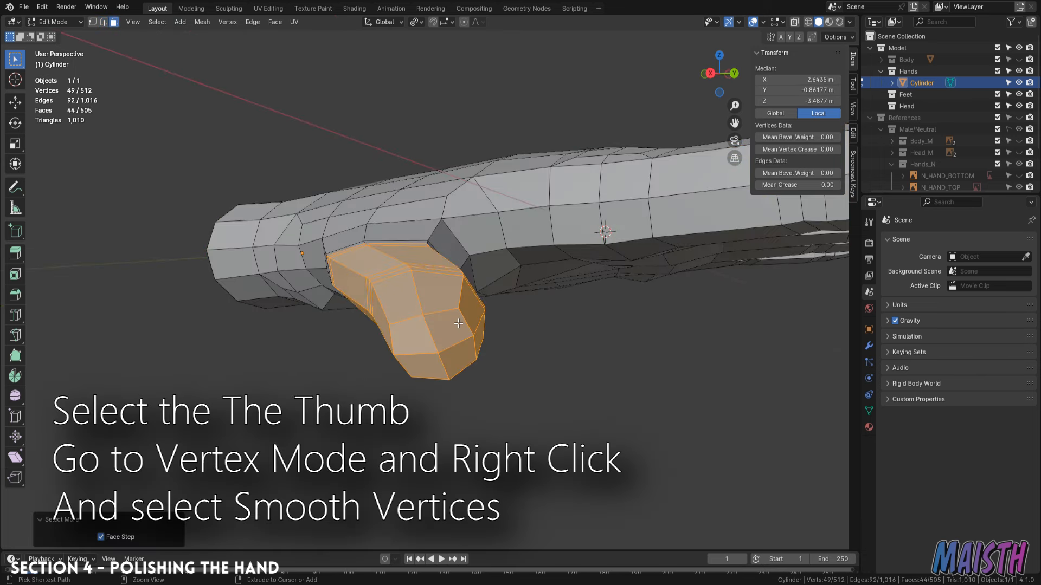
pyautogui.rightClick(529, 330)
pyautogui.click(561, 334)
pyautogui.moveTo(561, 334); pyautogui.dragTo(583, 354, button='middle')
pyautogui.hotkey('alt', 'z')
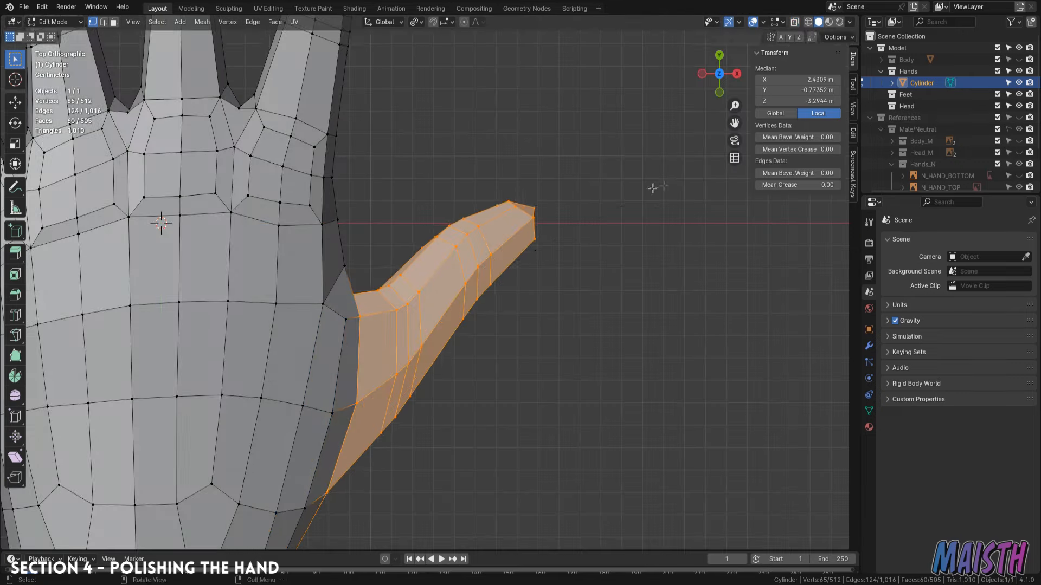
# - Move the selected thumb about 0.002 m in X and 0.001 m in Y in top view
pyautogui.click(666, 186)
pyautogui.press('g')
pyautogui.click(669, 183)
# - Set the transform orientation to Normal and scale the thumb faces along single axes
pyautogui.moveTo(467, 260); pyautogui.dragTo(589, 192, button='middle')
pyautogui.press('s')
pyautogui.press('y')
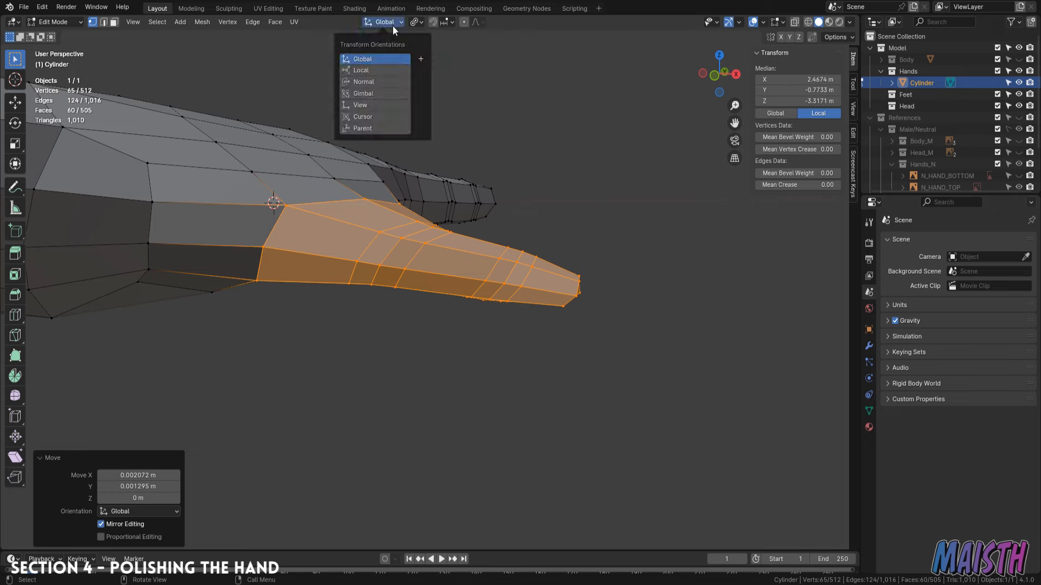
pyautogui.press('s')
pyautogui.press('z')
pyautogui.press('y')
pyautogui.keyDown('alt'); pyautogui.moveTo(536, 160); pyautogui.dragTo(403, 147, button='middle'); pyautogui.keyUp('alt')
# - Reselect the whole thumb in face mode by growing the selection to 60 faces
pyautogui.moveTo(599, 244); pyautogui.dragTo(580, 203, button='middle')
pyautogui.press('3')
pyautogui.keyDown('alt'); pyautogui.click(550, 249); pyautogui.keyUp('alt')
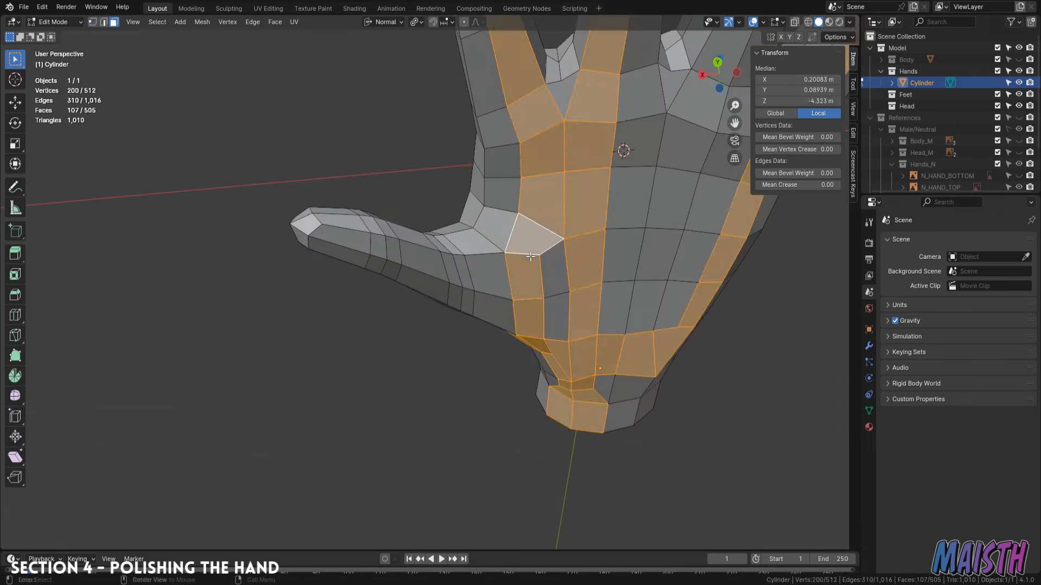
pyautogui.click(526, 272)
pyautogui.scroll(-2, 552, 260)
pyautogui.moveTo(553, 260); pyautogui.dragTo(383, 261, button='middle')
pyautogui.press('ctrl+KP_Add')
pyautogui.press('ctrl+KP_Add')
pyautogui.press('ctrl+KP_Add')
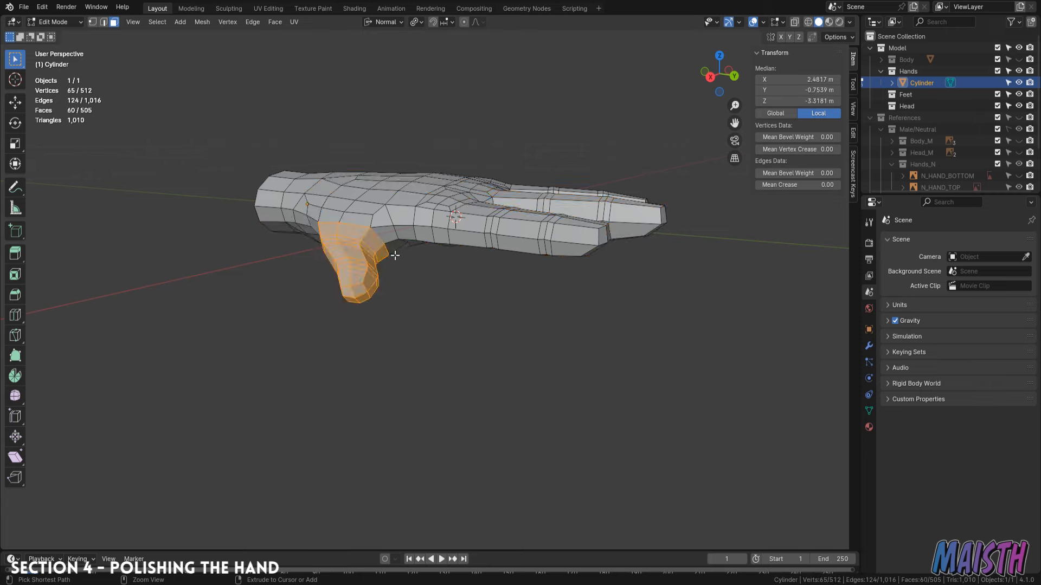
# - Rotate the thumb about -10.7° in the view and reposition it against the palm
pyautogui.click(428, 209)
pyautogui.press('g')
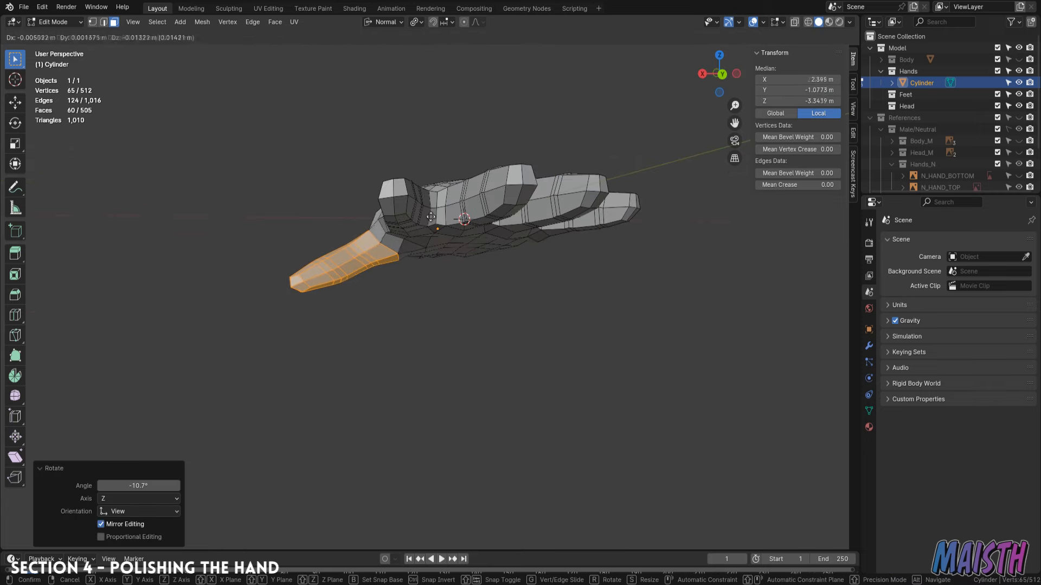
pyautogui.moveTo(666, 214); pyautogui.dragTo(451, 297, button='middle')
# - Enable proportional editing and reposition the geometry where the thumb meets the palm
pyautogui.press('2')
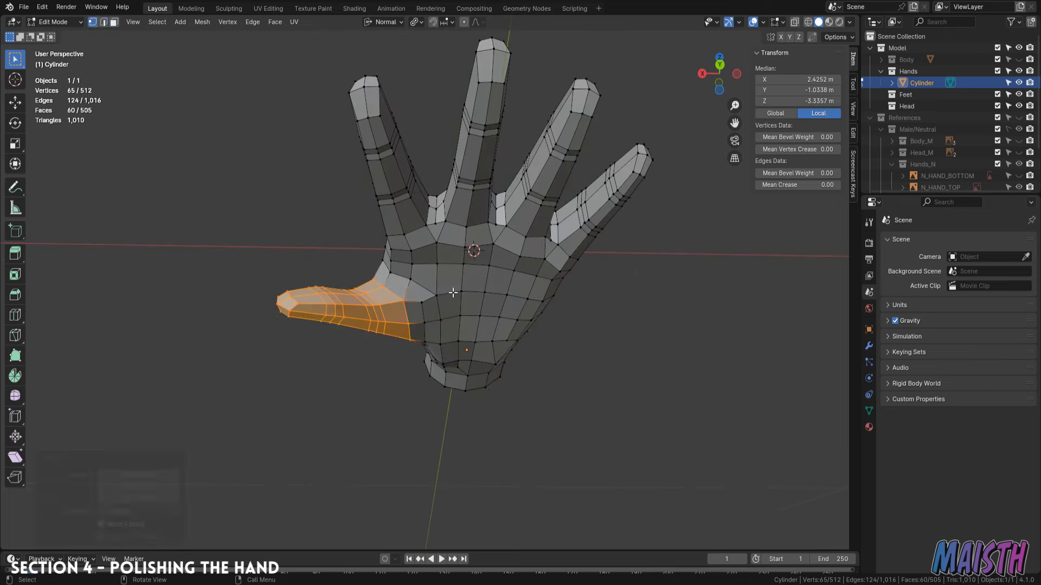
pyautogui.press('o')
pyautogui.press('g')
pyautogui.click(488, 302)
pyautogui.moveTo(487, 299); pyautogui.dragTo(473, 225, button='middle')
# - Select an edge beside the thumb's base on the palm and slide it along the surface
pyautogui.press('1')
pyautogui.press('2')
pyautogui.click(439, 346)
pyautogui.moveTo(331, 320)
pyautogui.mouseDown(button='middle')
pyautogui.moveTo(415, 294)
pyautogui.moveTo(395, 332)
pyautogui.moveTo(506, 378)
pyautogui.moveTo(539, 428)
pyautogui.mouseUp(button='middle')
pyautogui.click(416, 290)
pyautogui.press('g')
pyautogui.press('g')
pyautogui.click(504, 384)
pyautogui.scroll(4, 464, 328)
# - Toggle proportional editing and apply Smooth Vertices to a vertex near the thumb's base
pyautogui.press('o')
pyautogui.moveTo(464, 327); pyautogui.dragTo(433, 368, button='middle')
pyautogui.press('1')
pyautogui.click(336, 255)
pyautogui.moveTo(336, 255); pyautogui.dragTo(500, 309, button='middle')
pyautogui.rightClick(570, 359)
pyautogui.click(571, 362)
# - Reposition an edge and a vertex on the palm below the thumb to even out the topology
pyautogui.press('2')
pyautogui.click(443, 325)
pyautogui.moveTo(442, 326); pyautogui.dragTo(379, 352, button='middle')
pyautogui.press('g')
pyautogui.click(345, 401)
pyautogui.press('1')
pyautogui.click(414, 336)
pyautogui.press('g')
pyautogui.click(425, 326)
# - Switch to Sculpt Mode with the Smooth brush at strength 0.100 to even out the thumb and palm
pyautogui.scroll(2, 428, 325)
pyautogui.moveTo(428, 325); pyautogui.dragTo(513, 288, button='middle')
pyautogui.click(61, 60)
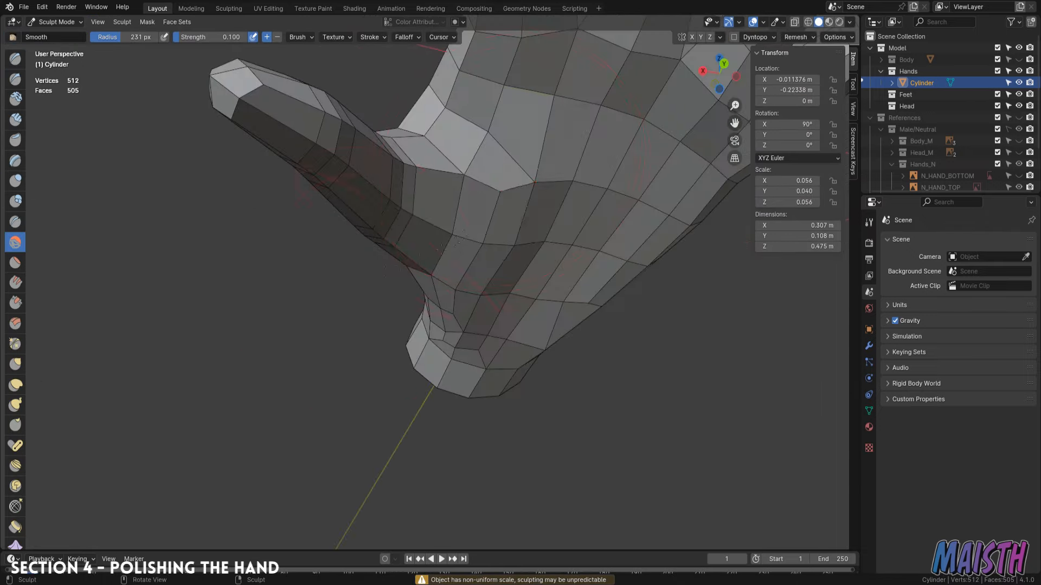
pyautogui.moveTo(508, 313)
pyautogui.mouseDown(button='middle')
pyautogui.moveTo(536, 235)
pyautogui.moveTo(515, 325)
pyautogui.moveTo(477, 275)
pyautogui.moveTo(548, 305)
pyautogui.moveTo(452, 269)
pyautogui.mouseUp(button='middle')
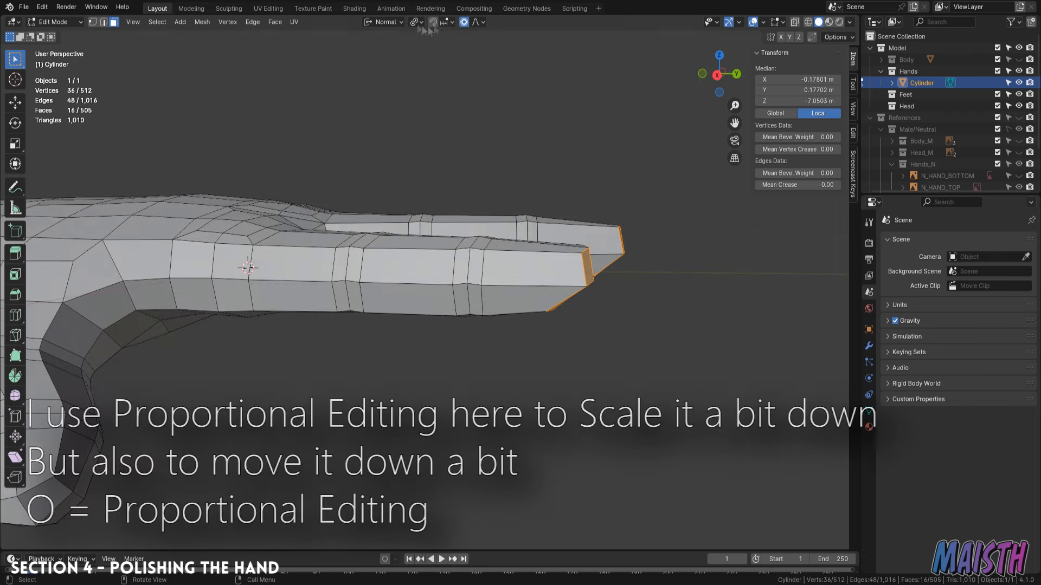
# - Set the transform orientation to Global and scale the four fingertips down slightly with proportional editing in right view
pyautogui.click(384, 22)
pyautogui.click(379, 55)
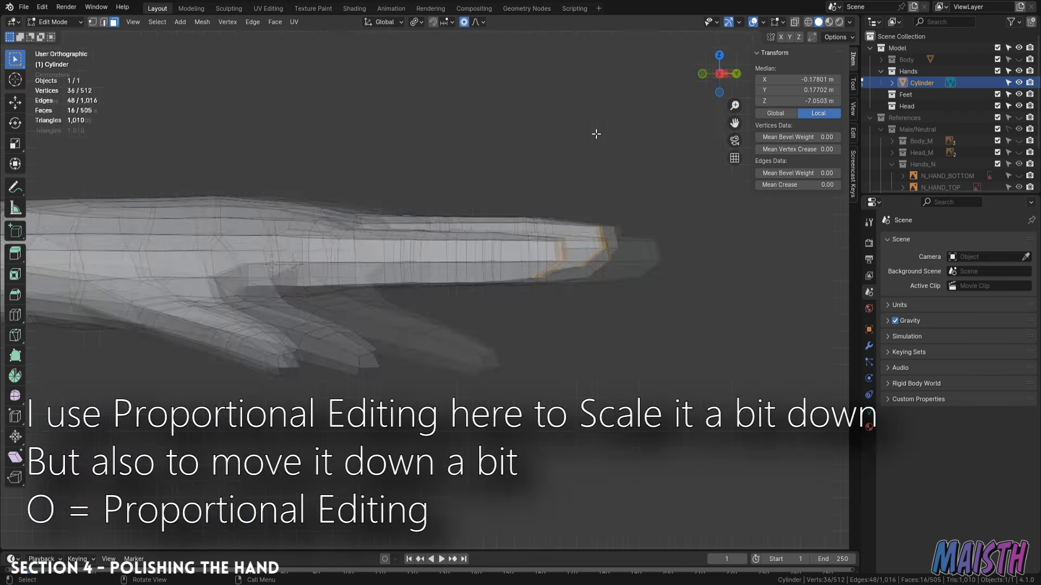
pyautogui.press('g')
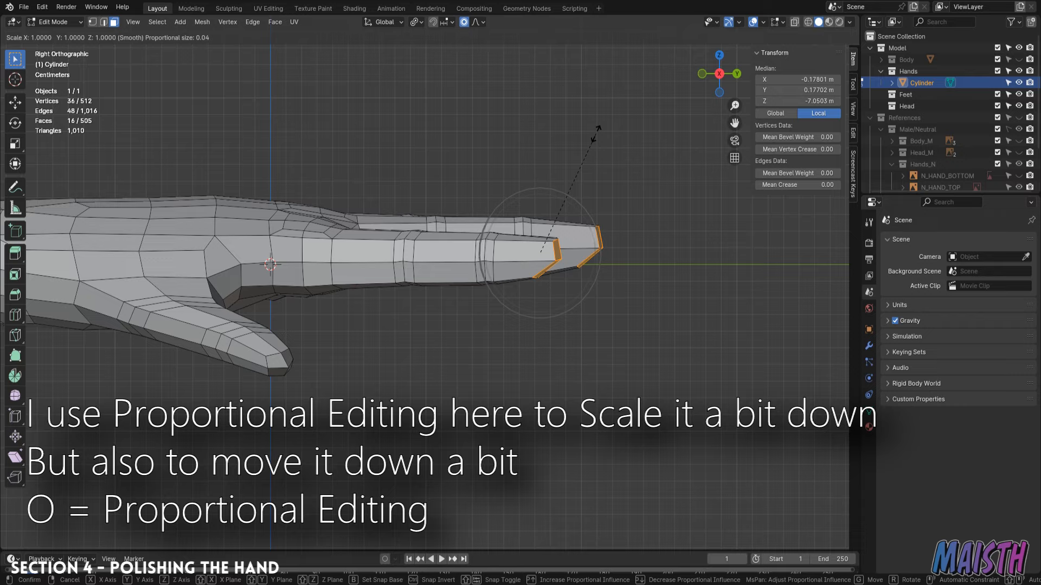
pyautogui.scroll(-12, 596, 129)
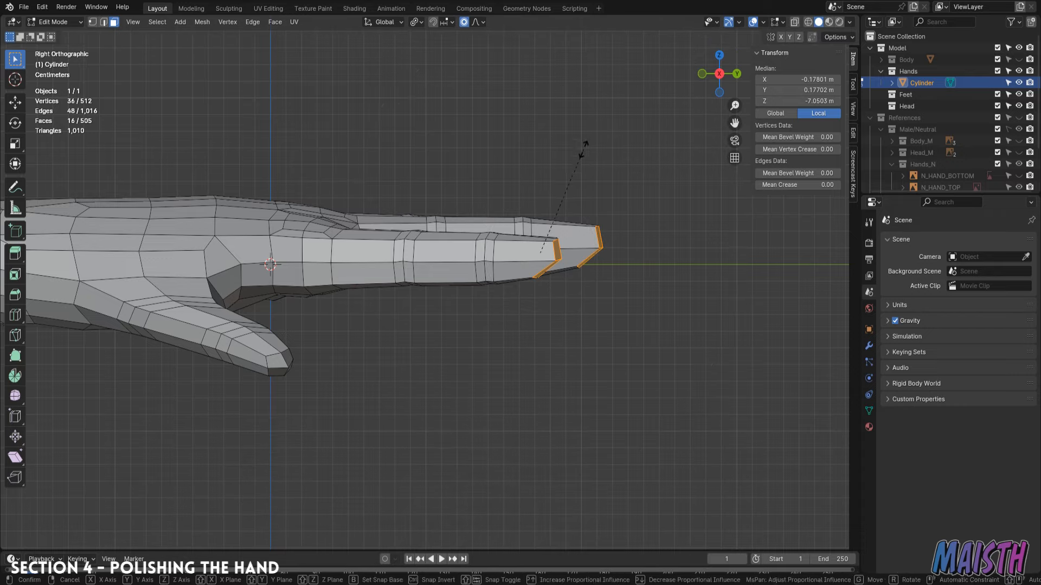
pyautogui.click(563, 161)
# - Select the index fingertip and lower it about 0.005 m along Z with proportional editing in back view
pyautogui.moveTo(564, 161); pyautogui.dragTo(460, 230, button='middle')
pyautogui.moveTo(460, 229); pyautogui.dragTo(416, 270)
pyautogui.press('KP_5')
pyautogui.moveTo(412, 261); pyautogui.dragTo(448, 247, button='middle')
pyautogui.press('ctrl+KP_1')
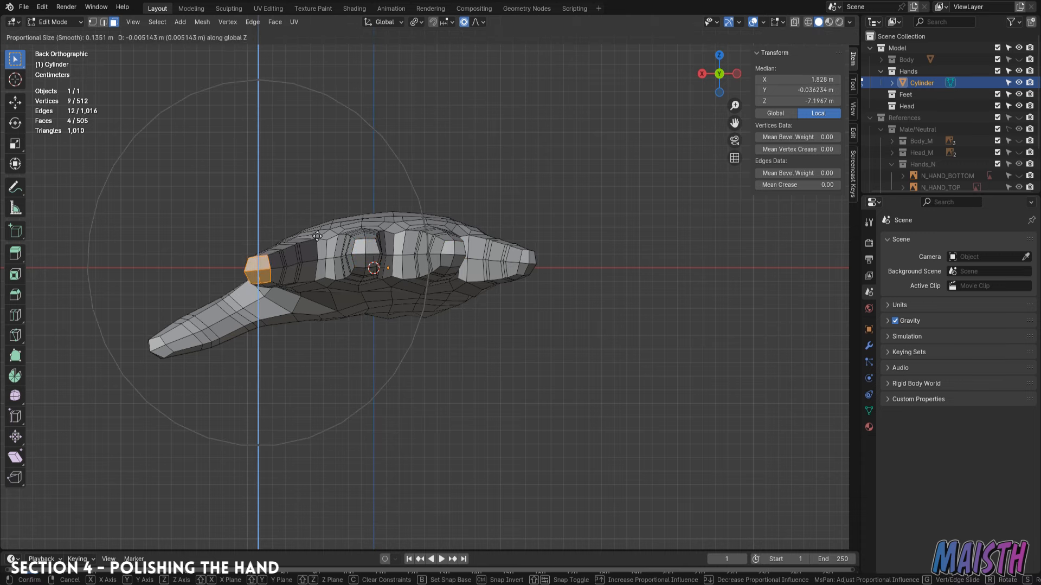
pyautogui.click(317, 236)
# - Select the middle and ring fingertips one after the other and adjust their heights with proportional editing
pyautogui.click(367, 250)
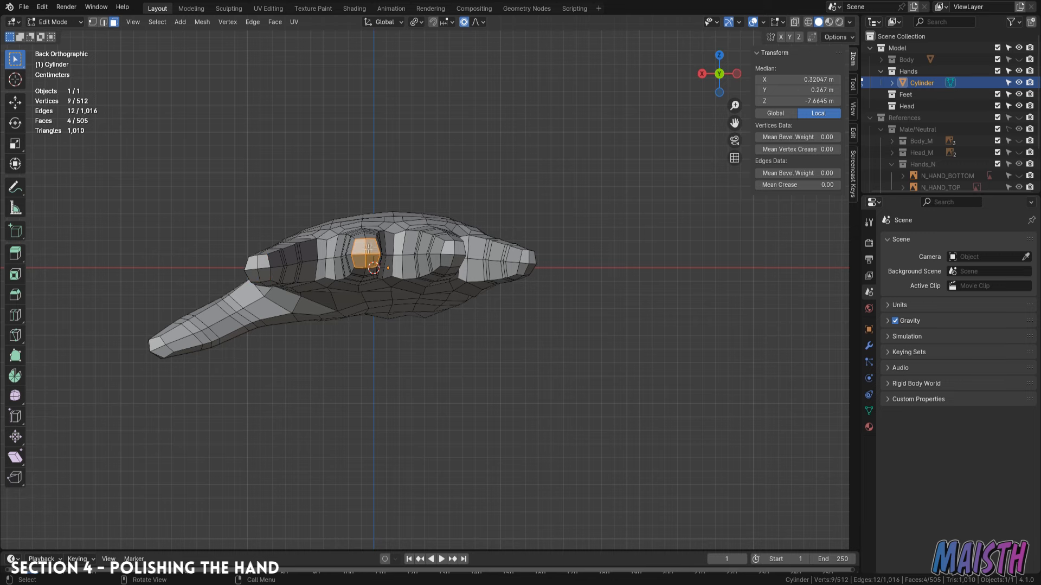
pyautogui.click(453, 216)
pyautogui.click(451, 247)
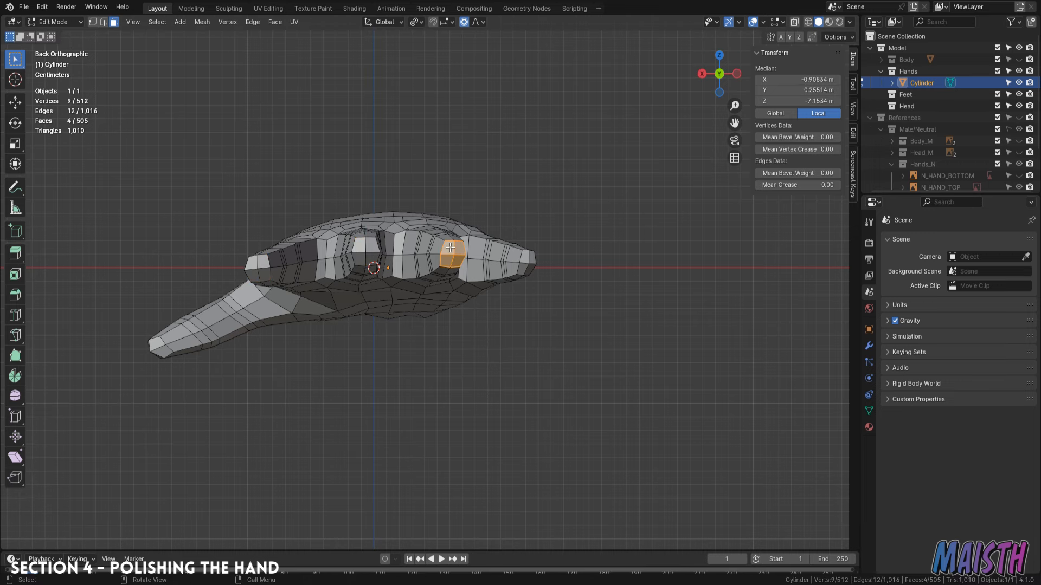
pyautogui.click(450, 245)
pyautogui.moveTo(450, 245); pyautogui.dragTo(438, 214, button='middle')
pyautogui.click(438, 214)
# - Select two edges on the back of the index finger near its base and move them along Z
pyautogui.scroll(2, 391, 233)
pyautogui.moveTo(371, 242); pyautogui.dragTo(434, 246, button='middle')
pyautogui.scroll(2, 417, 241)
pyautogui.keyDown('shift'); pyautogui.click(431, 263); pyautogui.keyUp('shift')
pyautogui.press('KP_3')
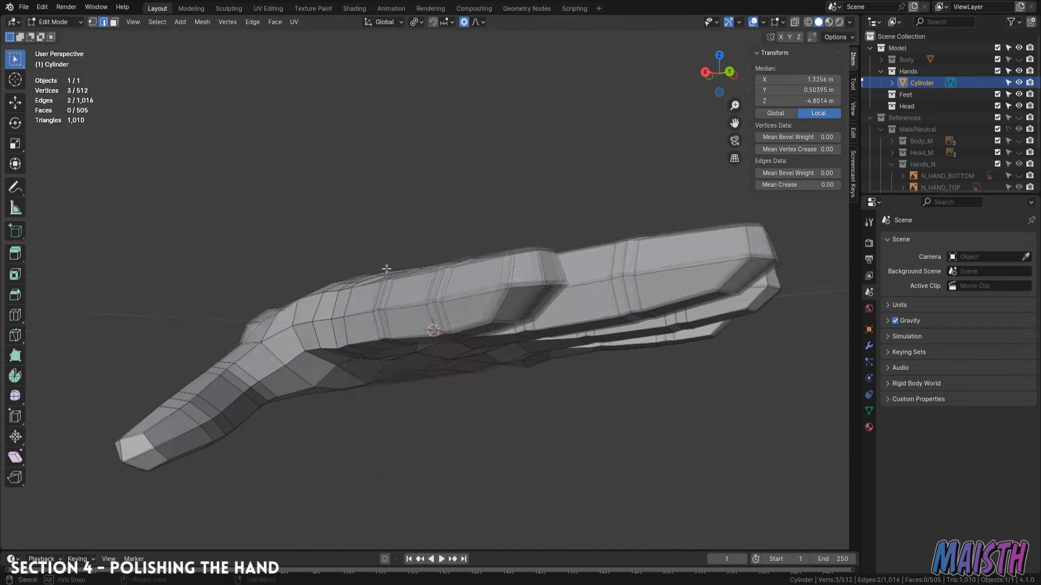
pyautogui.press('g')
pyautogui.press('z')
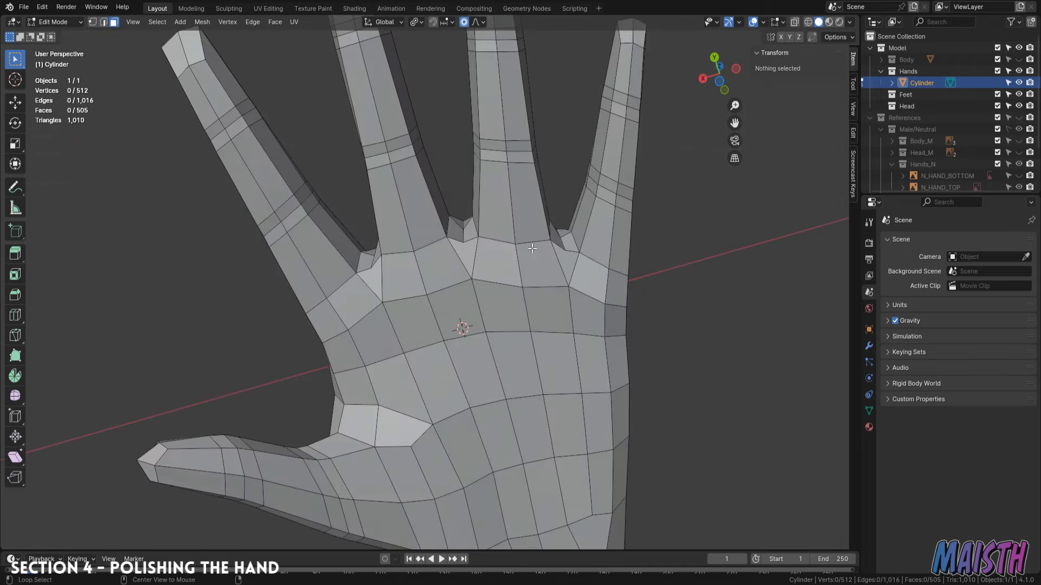
# - Select the loops along the finger bases on the palm and pick a single vertex in vertex mode
pyautogui.keyDown('alt'); pyautogui.click(468, 240); pyautogui.keyUp('alt')
pyautogui.moveTo(462, 234); pyautogui.dragTo(439, 253, button='middle')
pyautogui.press('1')
pyautogui.keyDown('alt'); pyautogui.click(409, 279); pyautogui.keyUp('alt')
pyautogui.click(439, 253)
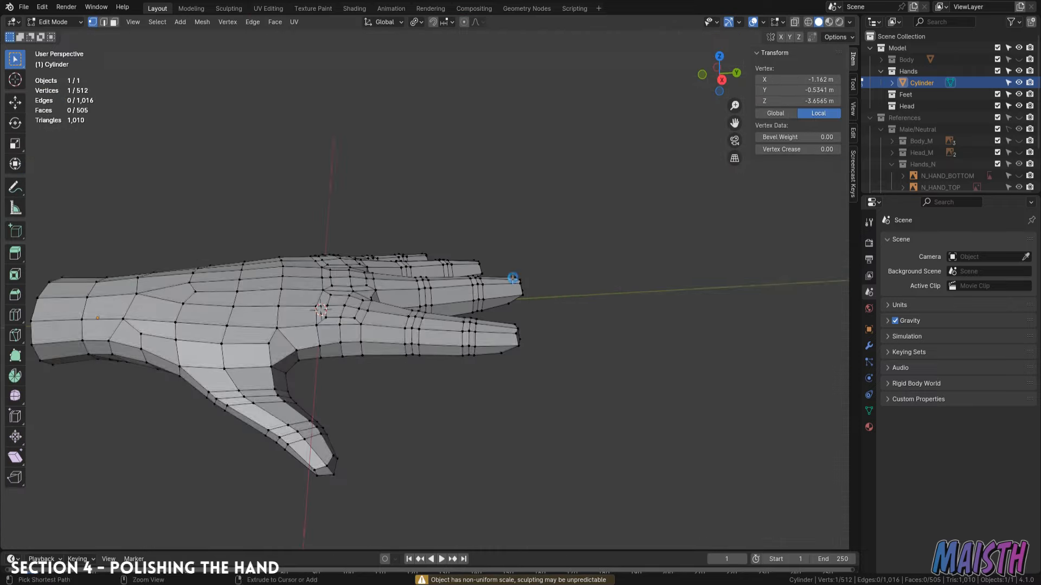
# - Select the four fingertips, grow the selection past the middle joints, and bend these segments down, lowering them about 0.009 m along Z
pyautogui.moveTo(498, 282); pyautogui.dragTo(477, 244, button='middle')
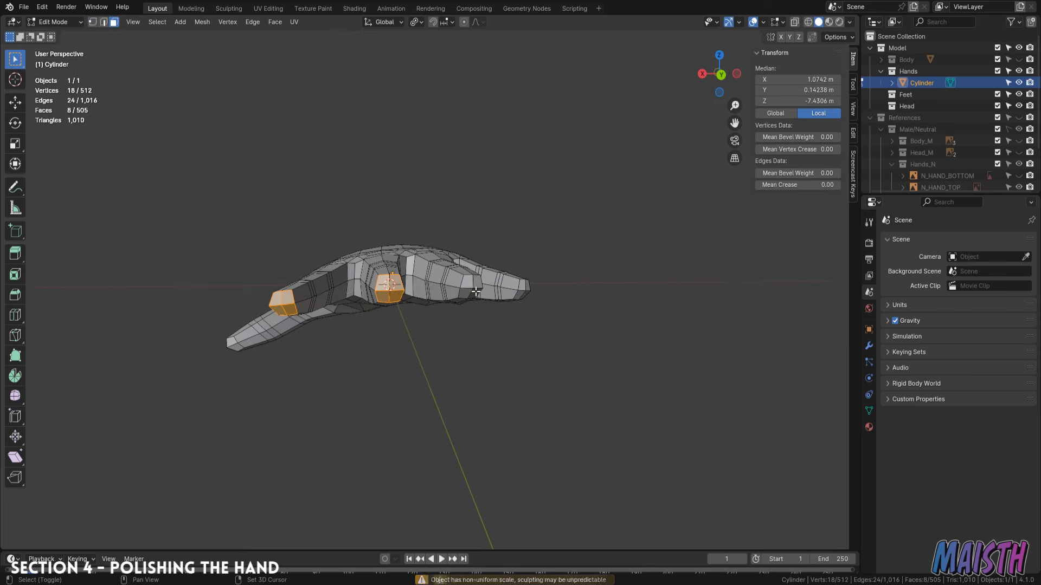
pyautogui.moveTo(543, 293); pyautogui.dragTo(547, 282, button='middle')
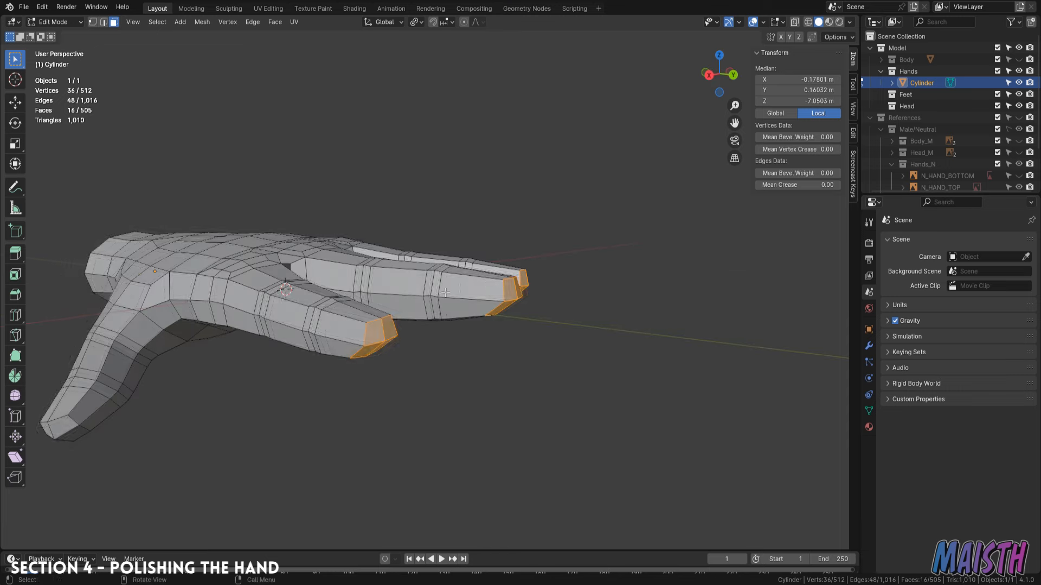
pyautogui.scroll(4, 547, 282)
pyautogui.press('ctrl+KP_Add')
pyautogui.press('KP_3')
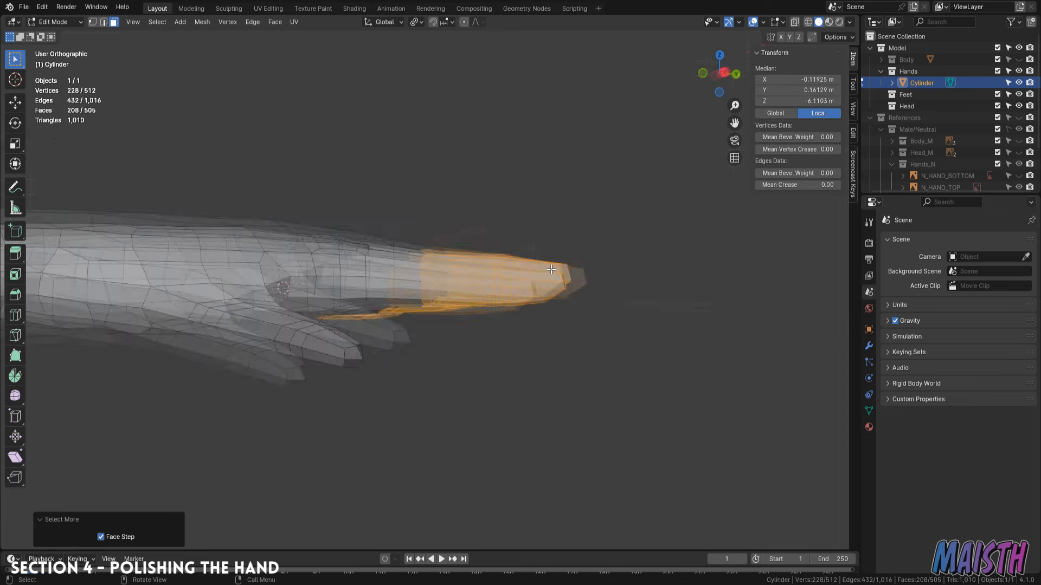
pyautogui.click(592, 262)
pyautogui.press('g')
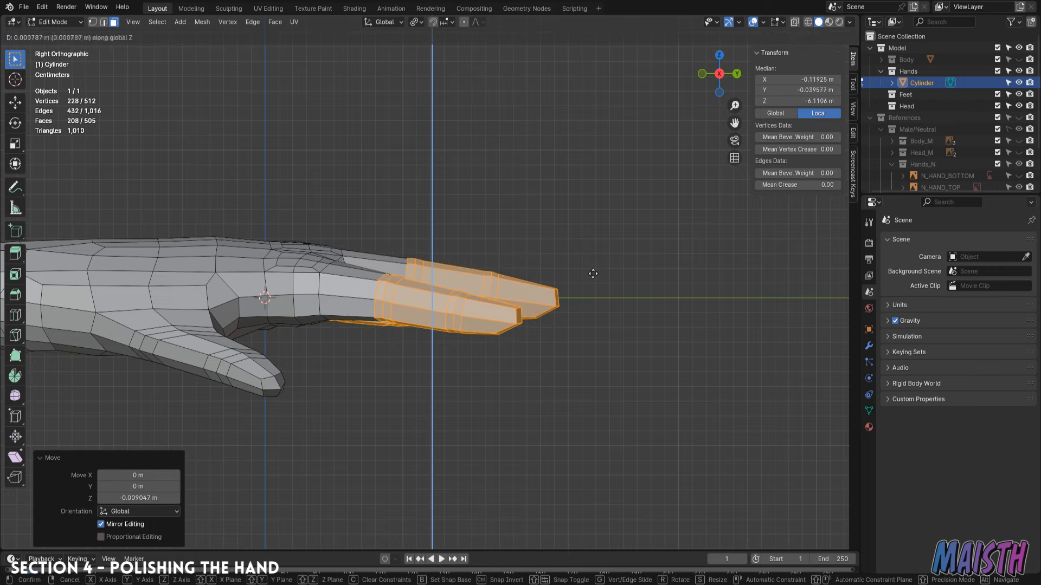
pyautogui.click(593, 274)
# - Shrink the selection to the end segments, rotate them about 7.3° around X, and lower them 0.00354 m along Z
pyautogui.moveTo(593, 273); pyautogui.dragTo(316, 270, button='middle')
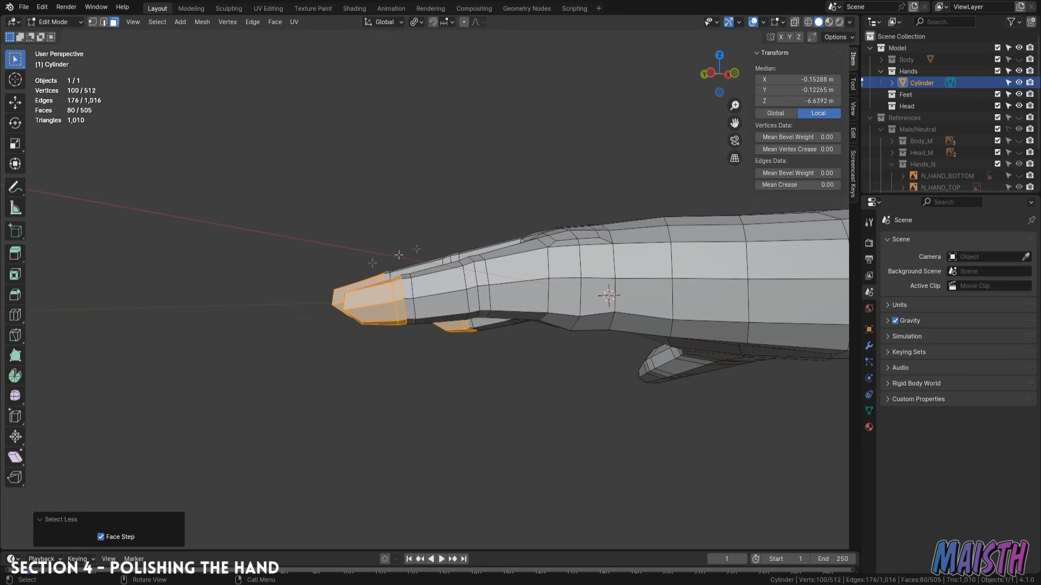
pyautogui.press('KP_3')
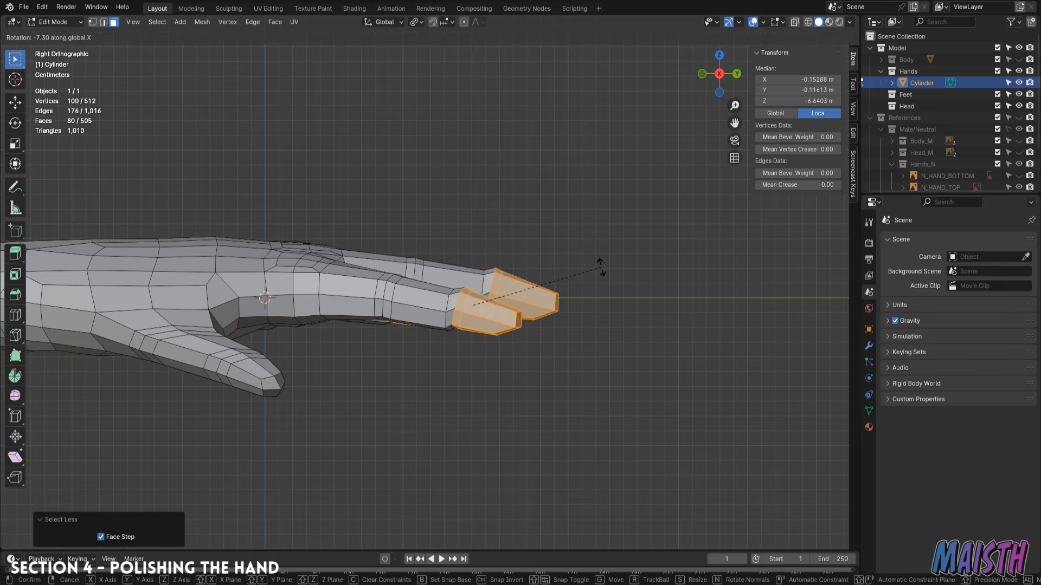
pyautogui.click(600, 268)
pyautogui.click(600, 273)
pyautogui.moveTo(600, 273); pyautogui.dragTo(359, 308, button='middle')
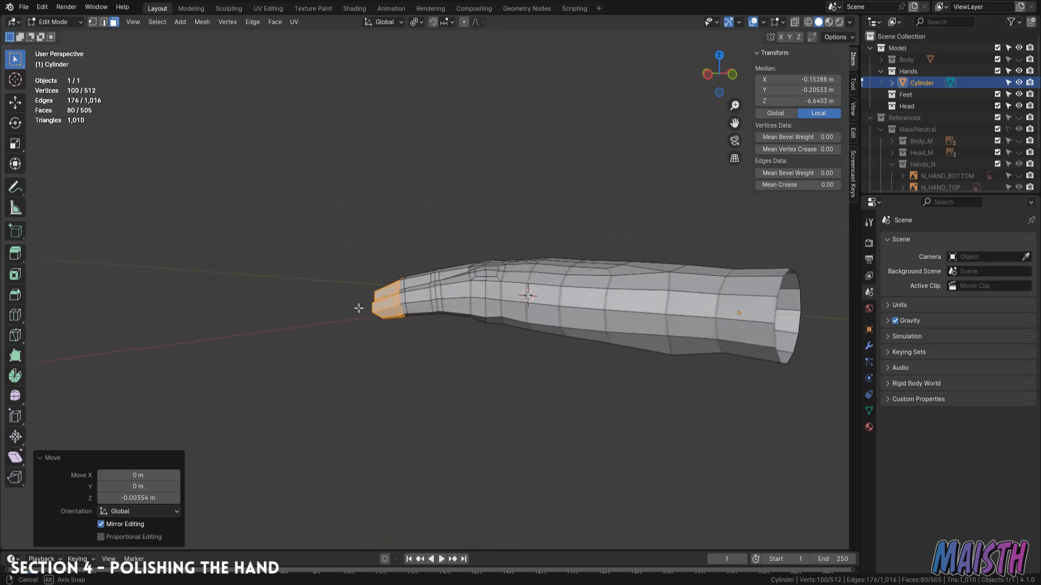
# - Raise the top vertex of the index finger's middle joint about 0.0019 m along Z with proportional editing
pyautogui.moveTo(488, 191); pyautogui.dragTo(431, 263, button='middle')
pyautogui.click(529, 248)
pyautogui.moveTo(533, 250); pyautogui.dragTo(422, 196, button='middle')
pyautogui.keyDown('shift'); pyautogui.moveTo(437, 224); pyautogui.dragTo(395, 329, button='middle'); pyautogui.keyUp('shift')
pyautogui.press('1')
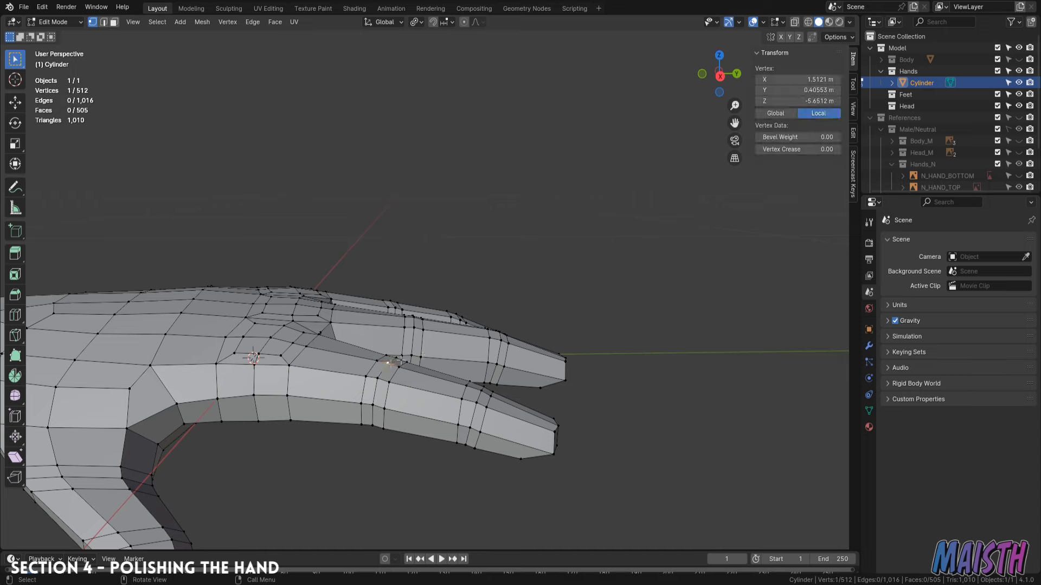
pyautogui.press('KP_3')
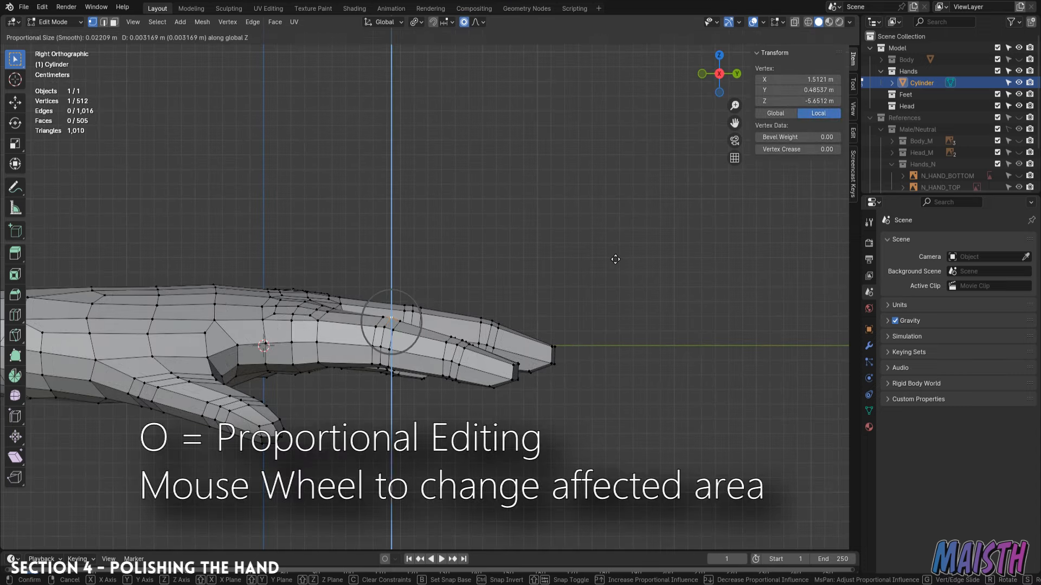
pyautogui.click(615, 259)
pyautogui.scroll(5, 619, 200)
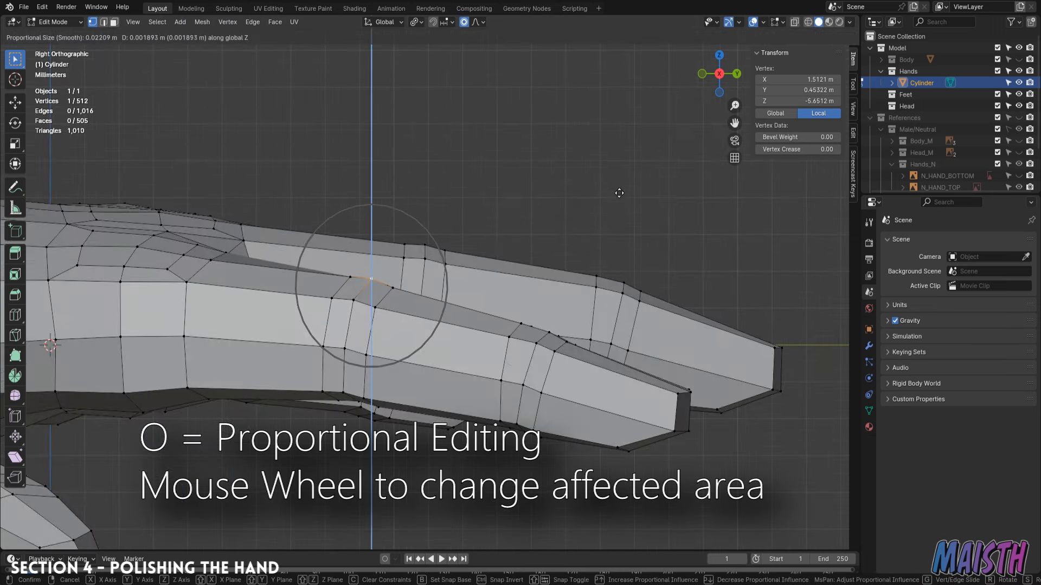
pyautogui.click(619, 192)
# - Raise the top vertices of the index and middle fingers' end joints, the middle finger's by 0.001262 m along Z
pyautogui.click(548, 333)
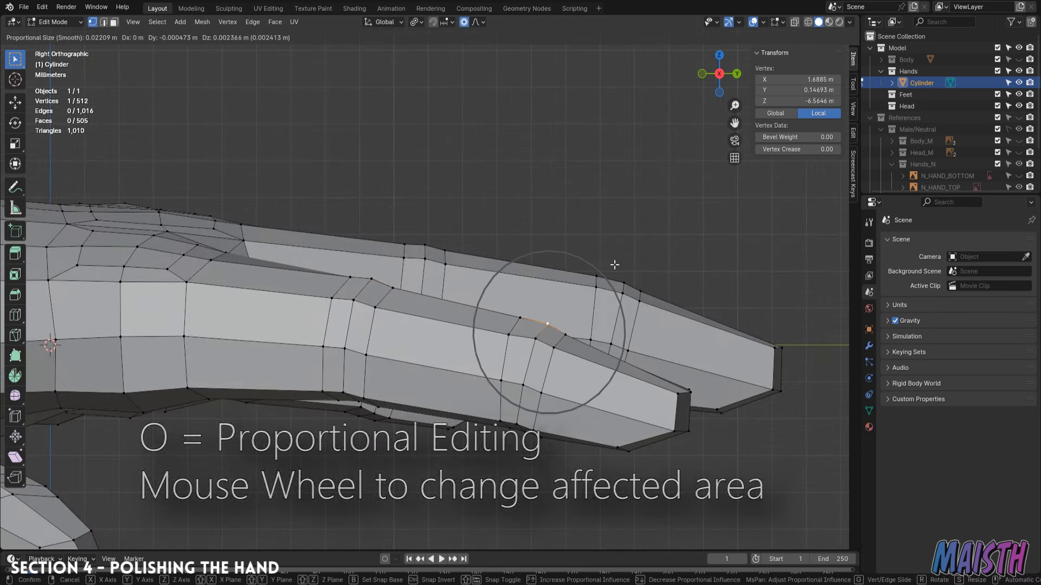
pyautogui.click(623, 265)
pyautogui.click(629, 271)
pyautogui.click(597, 262)
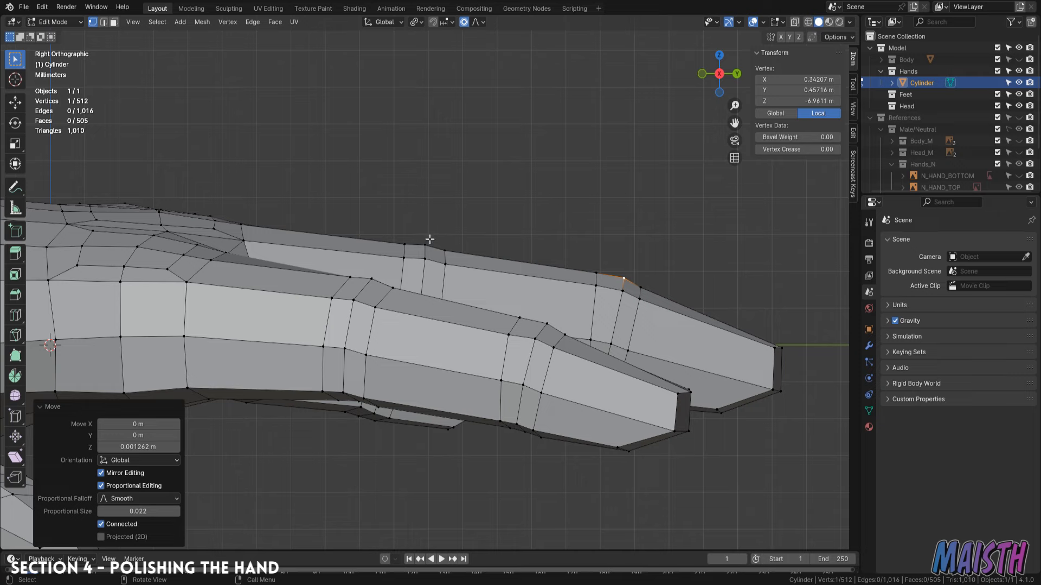
# - Raise the top vertex of the middle finger's inner joint slightly with proportional editing
pyautogui.click(404, 242)
pyautogui.press('g')
pyautogui.click(401, 234)
pyautogui.moveTo(401, 234); pyautogui.dragTo(457, 194, button='middle')
# - Raise two more knuckle vertices on the backs of the fingers with proportional editing
pyautogui.click(345, 264)
pyautogui.press('g')
pyautogui.press('z')
pyautogui.click(300, 268)
pyautogui.click(506, 237)
pyautogui.press('g')
pyautogui.click(500, 228)
# - Raise another finger-joint vertex and the top vertex of the pinky's end joint along Z
pyautogui.click(336, 302)
pyautogui.press('g')
pyautogui.press('z')
pyautogui.click(325, 295)
pyautogui.moveTo(325, 295); pyautogui.dragTo(632, 254, button='middle')
pyautogui.press('g')
pyautogui.press('z')
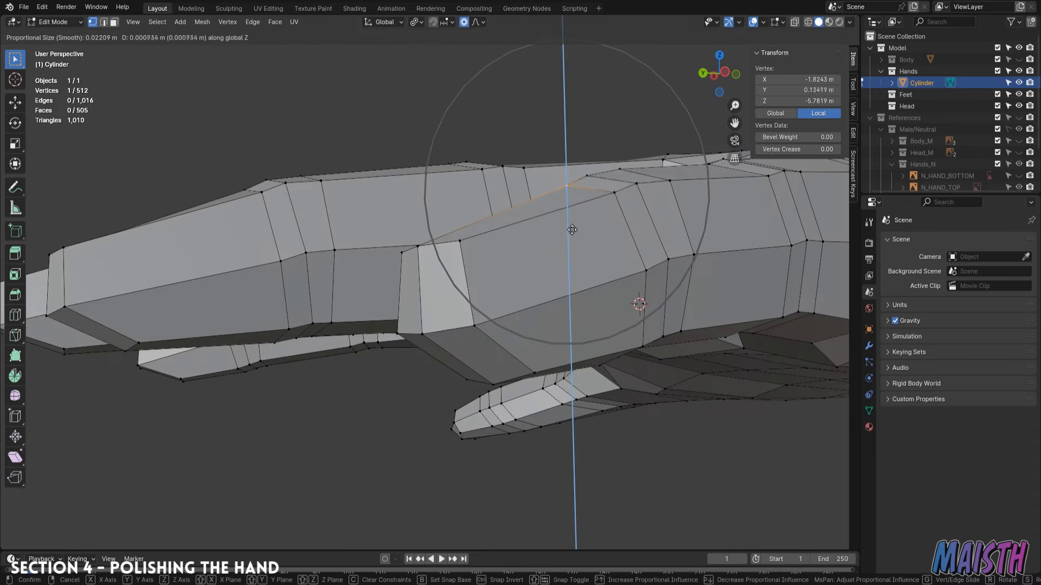
pyautogui.click(566, 227)
# - Raise the top vertex of the pinky's inner joint along Z and leave Edit Mode to review the hand
pyautogui.moveTo(567, 227); pyautogui.dragTo(420, 286, button='middle')
pyautogui.click(463, 298)
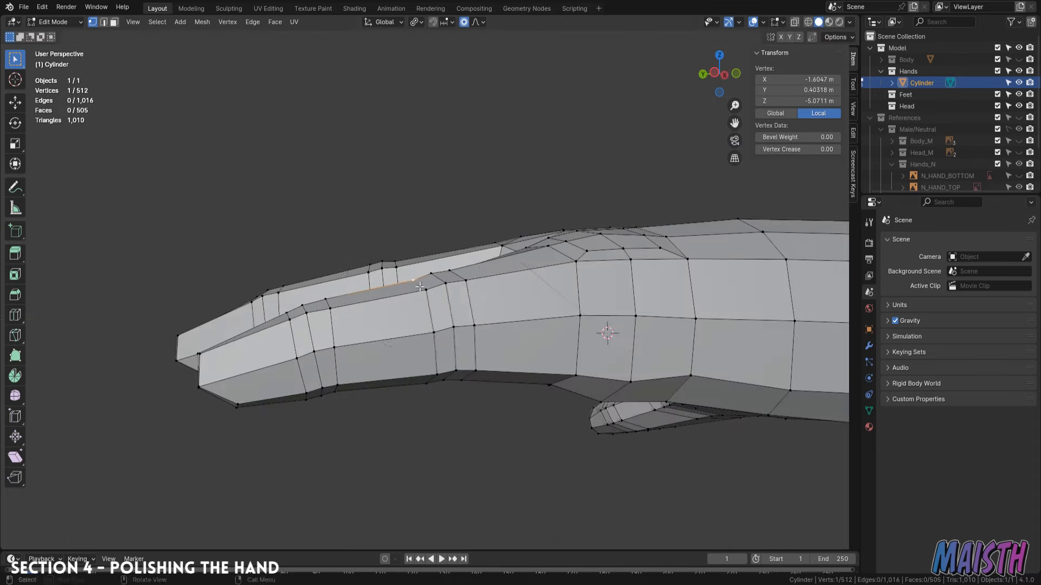
pyautogui.click(412, 278)
pyautogui.press('g')
pyautogui.press('z')
pyautogui.click(461, 276)
pyautogui.moveTo(461, 277); pyautogui.dragTo(551, 309, button='middle')
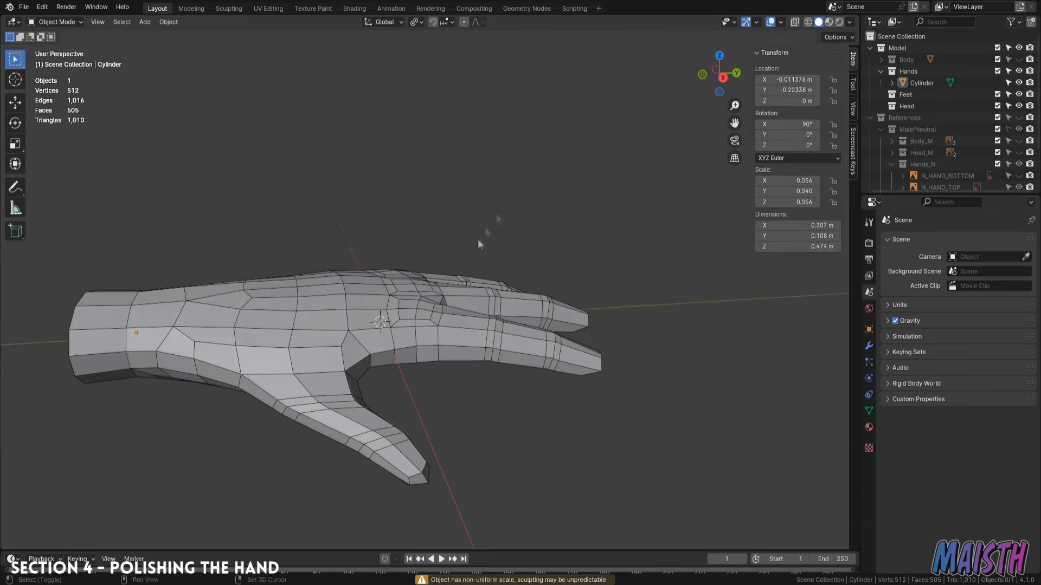
pyautogui.moveTo(488, 221); pyautogui.dragTo(521, 217, button='middle')
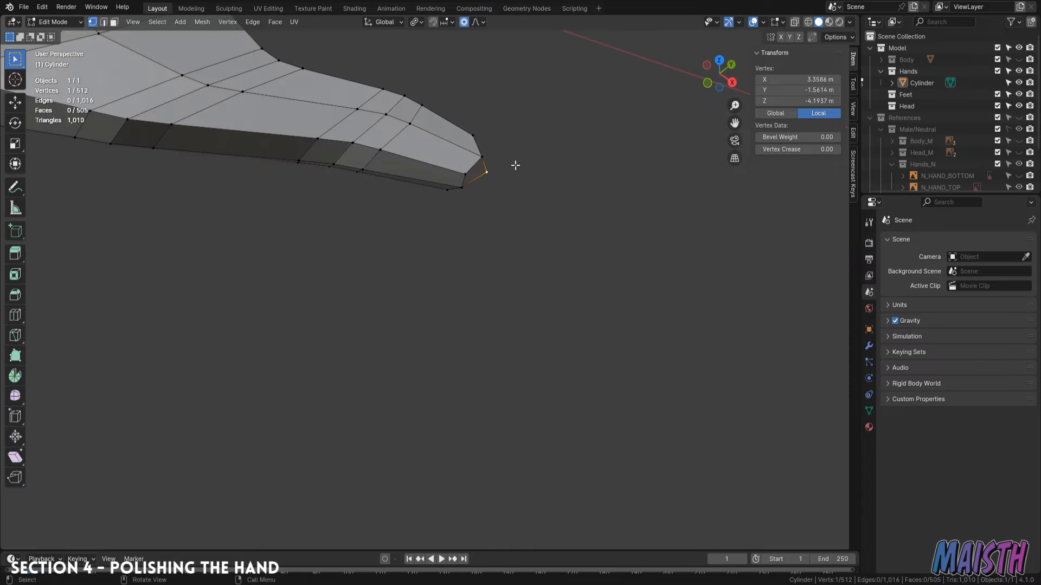
# - Disable proportional editing and move the thumb tip's corner vertex within the XY plane
pyautogui.press('o')
pyautogui.moveTo(516, 165); pyautogui.dragTo(383, 186, button='middle')
pyautogui.press('g')
pyautogui.hotkey('shift', 'z')
pyautogui.click(511, 193)
# - Smooth the vertices of the thumb tip's edges and nudge its corner vertex within the XY plane
pyautogui.scroll(5, 371, 220)
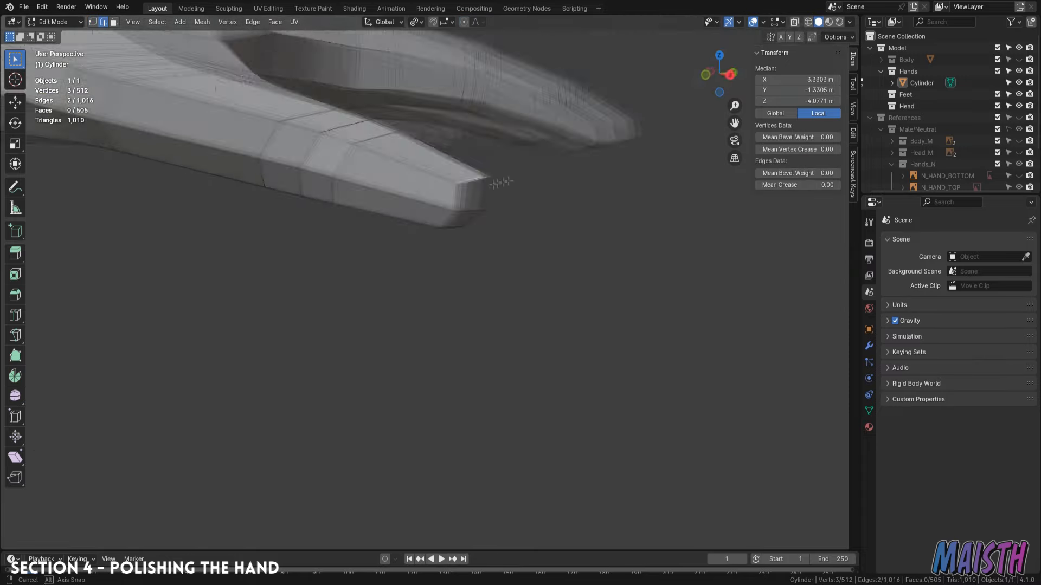
pyautogui.rightClick(512, 174)
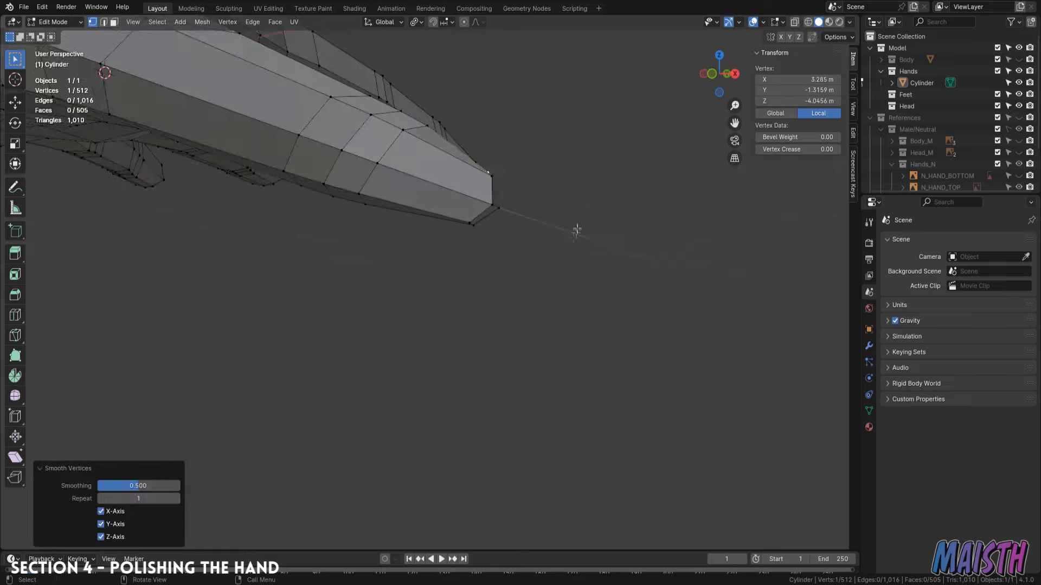
pyautogui.moveTo(494, 238); pyautogui.dragTo(488, 217, button='middle')
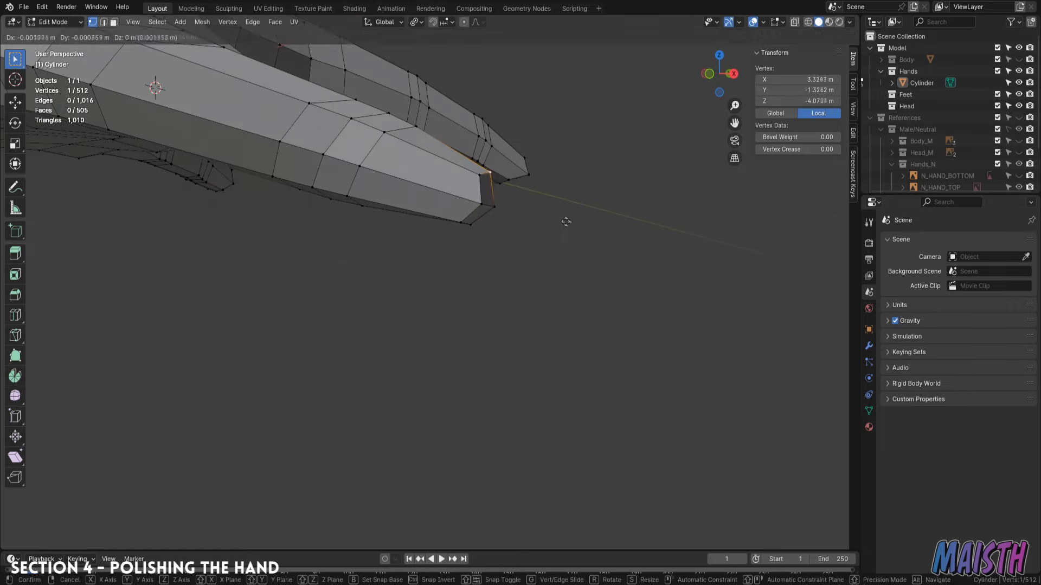
pyautogui.scroll(-4, 488, 216)
pyautogui.moveTo(489, 181); pyautogui.dragTo(533, 271, button='middle')
# - Enable proportional editing and raise the underside edges of the middle finger's outer joint about 0.002 m and inner joint about 0.004 m
pyautogui.press('2')
pyautogui.scroll(-5, 539, 287)
pyautogui.scroll(5, 536, 236)
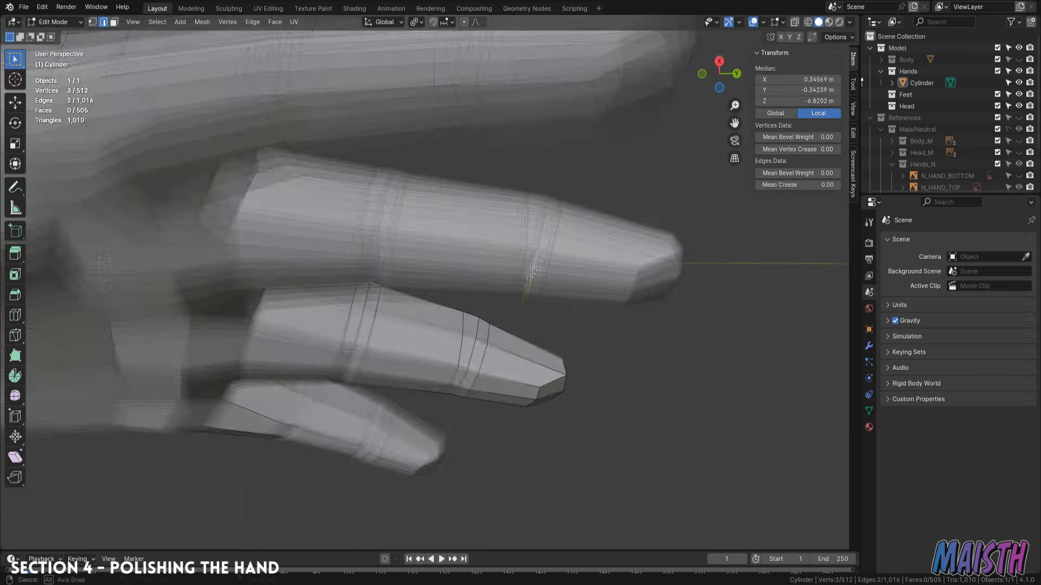
pyautogui.press('KP_3')
pyautogui.hotkey('alt', 'z')
pyautogui.press('o')
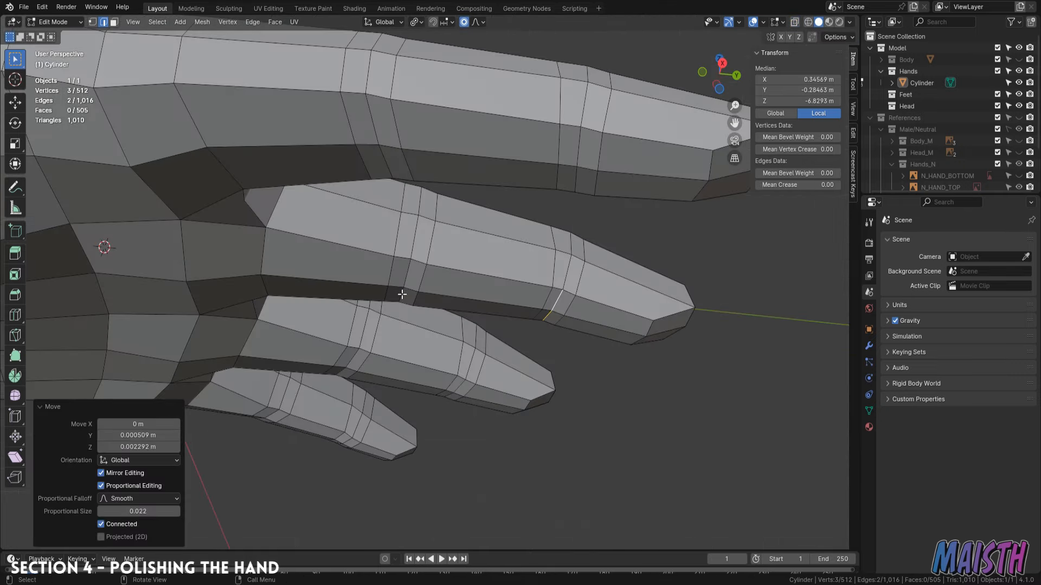
pyautogui.press('KP_3')
pyautogui.press('g')
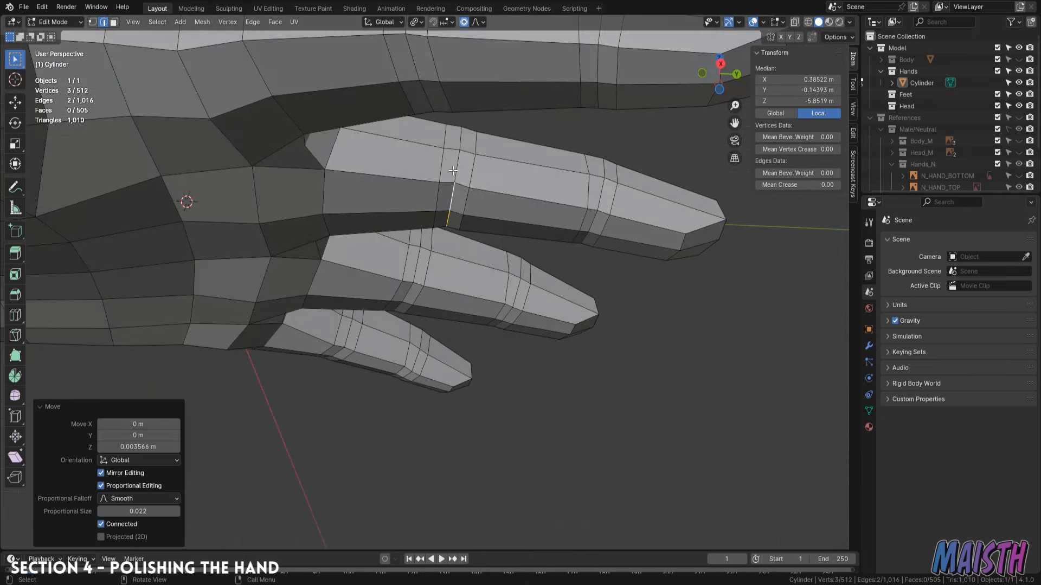
# - Raise the underside edges of the index finger's inner joint and, by about 0.003 m, those of its outer joint
pyautogui.moveTo(408, 272); pyautogui.dragTo(390, 241, button='middle')
pyautogui.scroll(4, 390, 242)
pyautogui.click(417, 299)
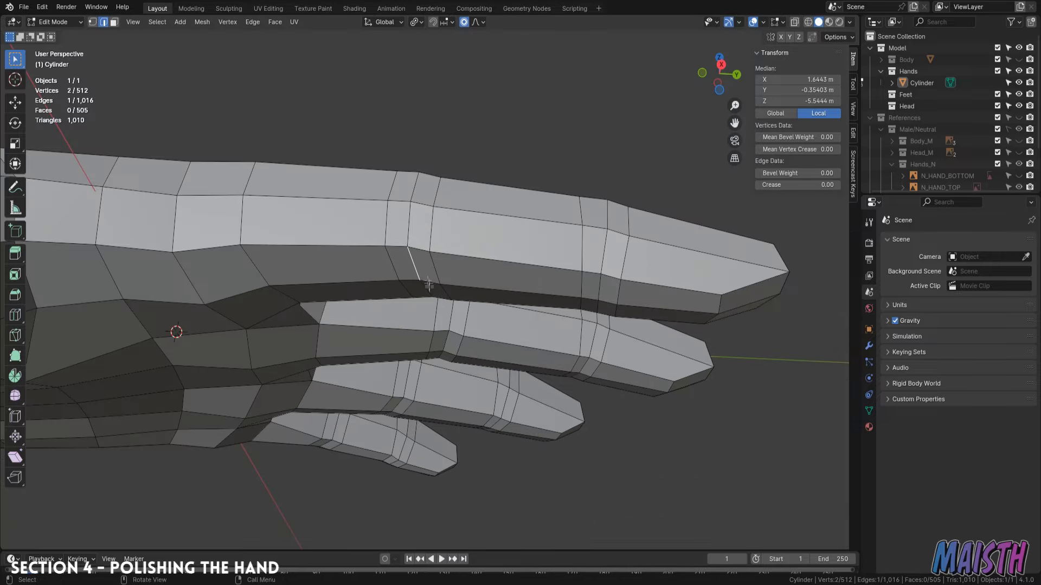
pyautogui.moveTo(391, 250); pyautogui.dragTo(439, 284, button='middle')
pyautogui.press('KP_3')
pyautogui.press('g')
pyautogui.click(444, 286)
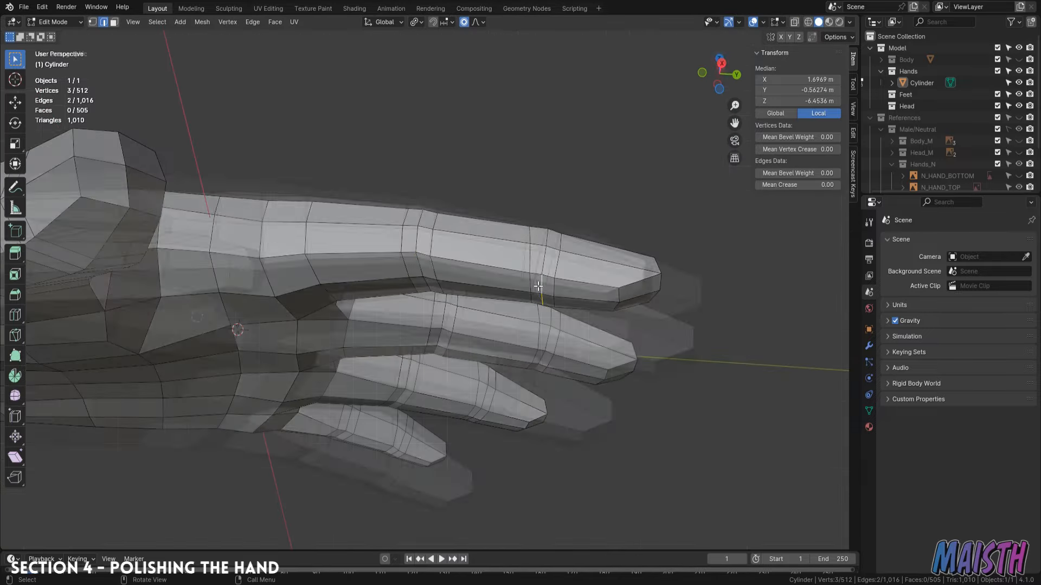
pyautogui.click(553, 267)
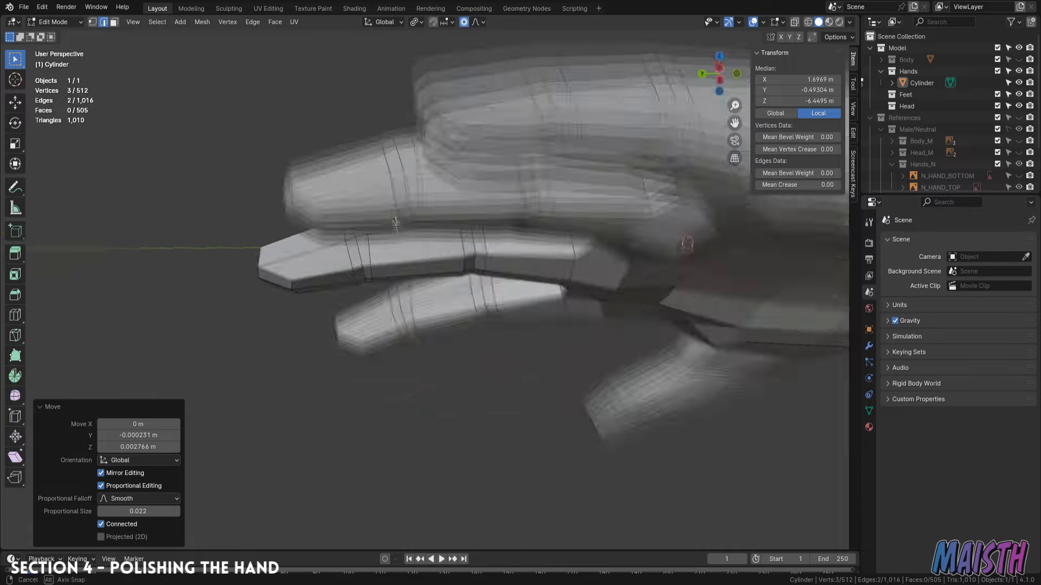
# - Raise the underside edges of the ring finger's two joints and the pinky's outer joint with proportional editing
pyautogui.press('g')
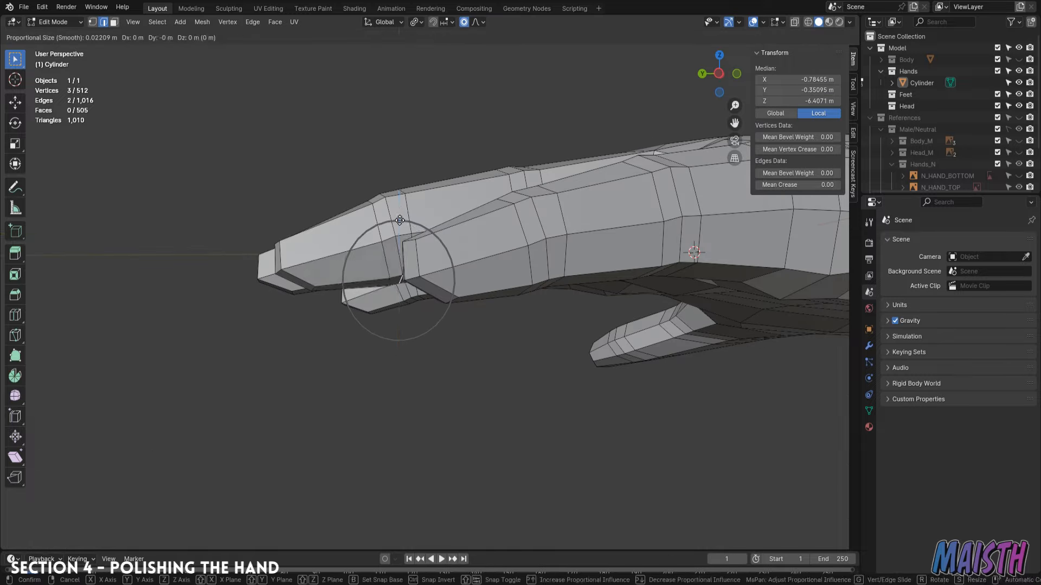
pyautogui.click(399, 220)
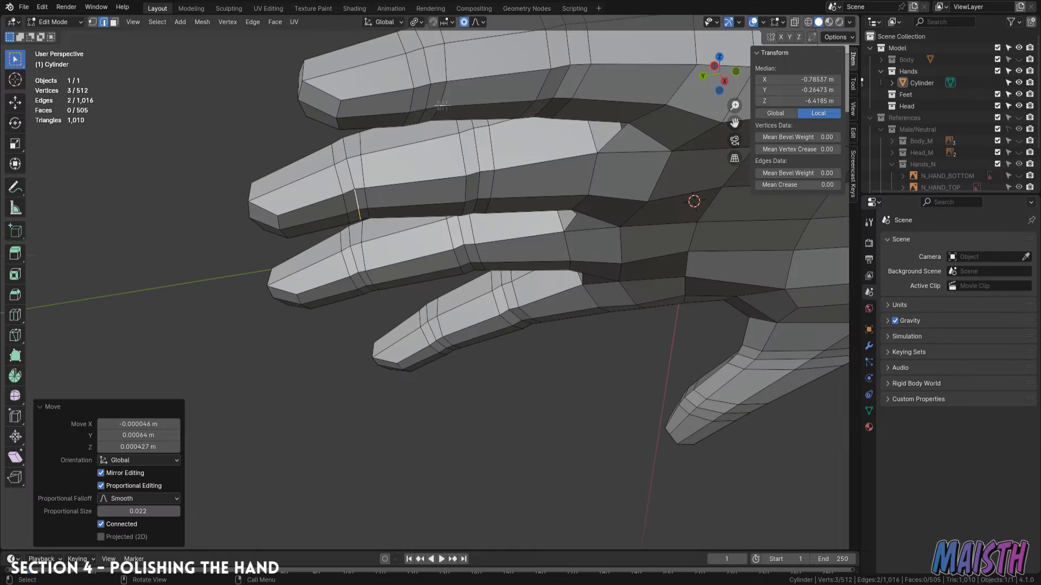
pyautogui.press('g')
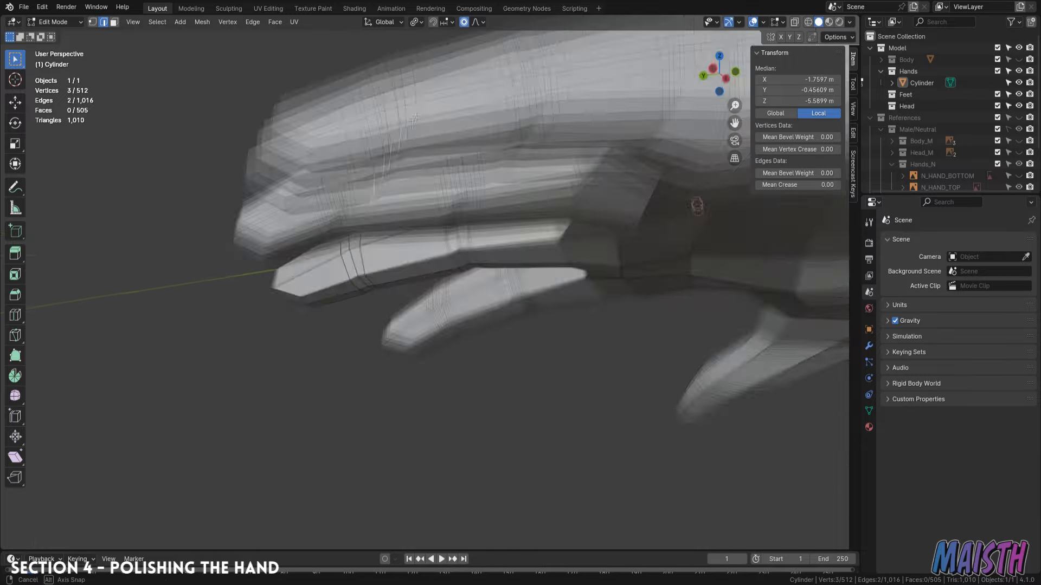
pyautogui.press('z')
pyautogui.click(411, 122)
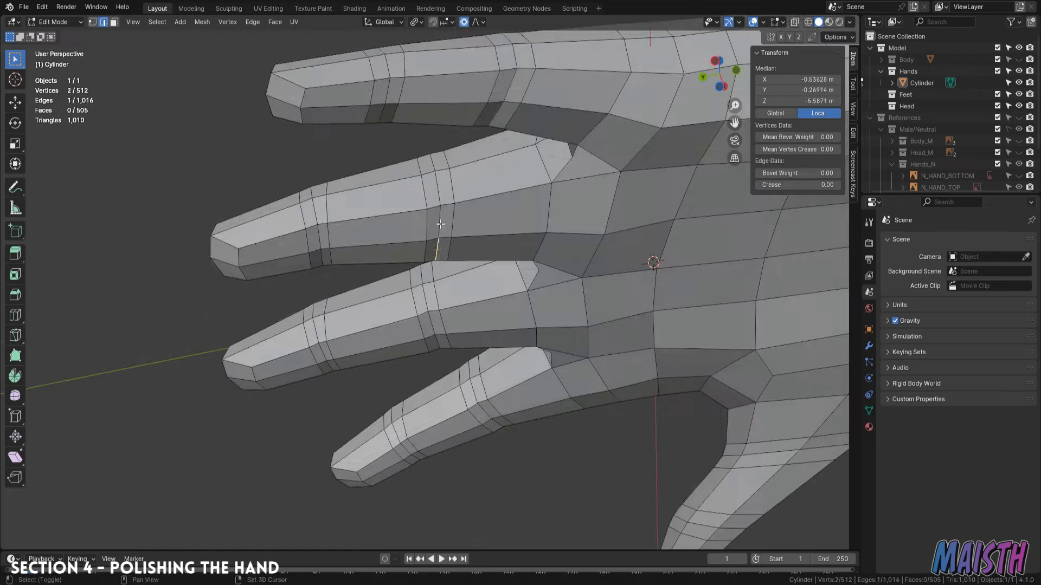
pyautogui.press('g')
pyautogui.press('z')
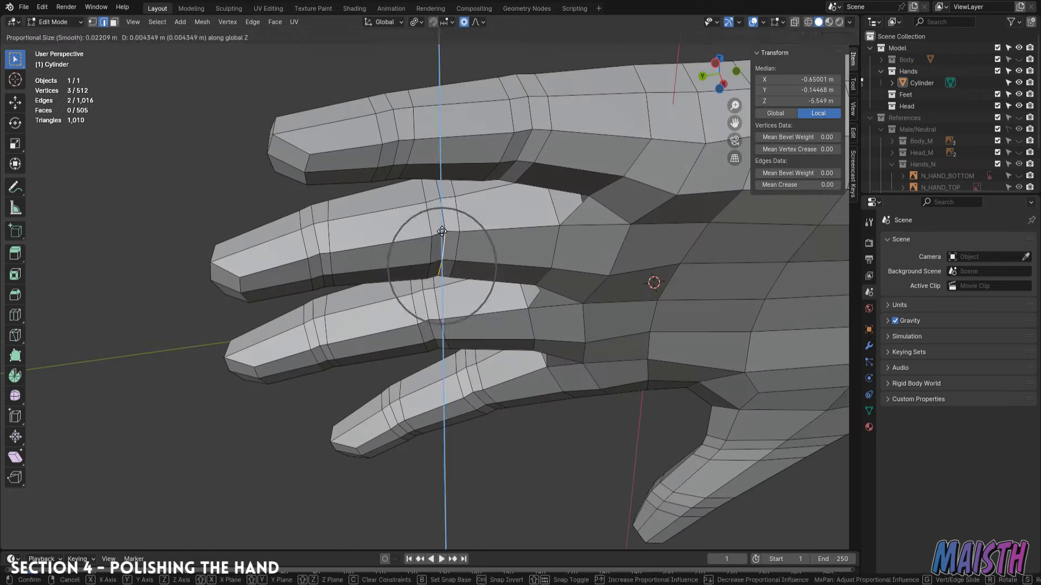
pyautogui.click(430, 239)
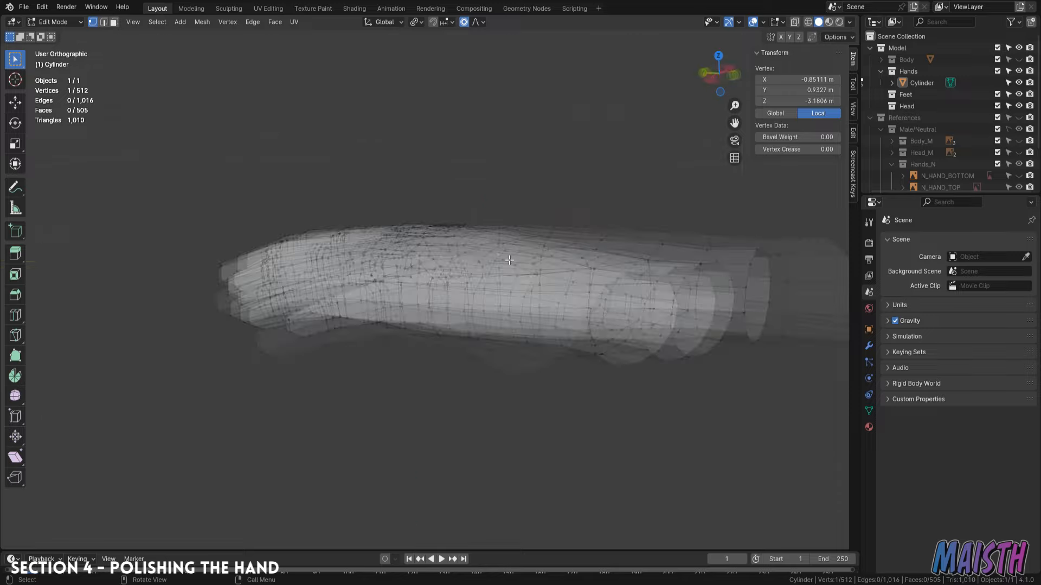
# - Shift a vertex near the pinky-side knuckles in the YZ plane and raise an edge on the back of the hand along Z
pyautogui.press('g')
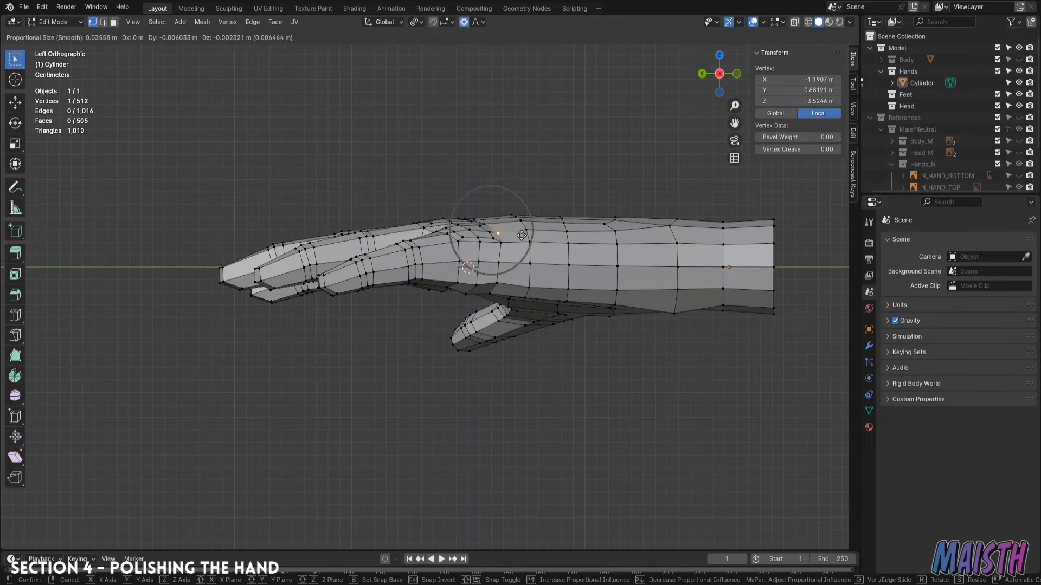
pyautogui.click(568, 225)
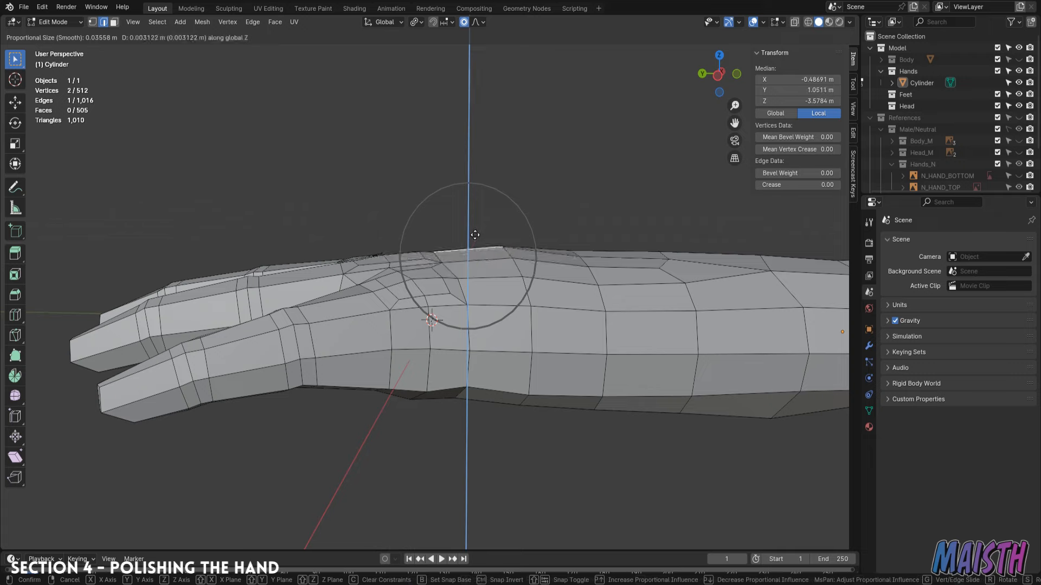
pyautogui.click(497, 250)
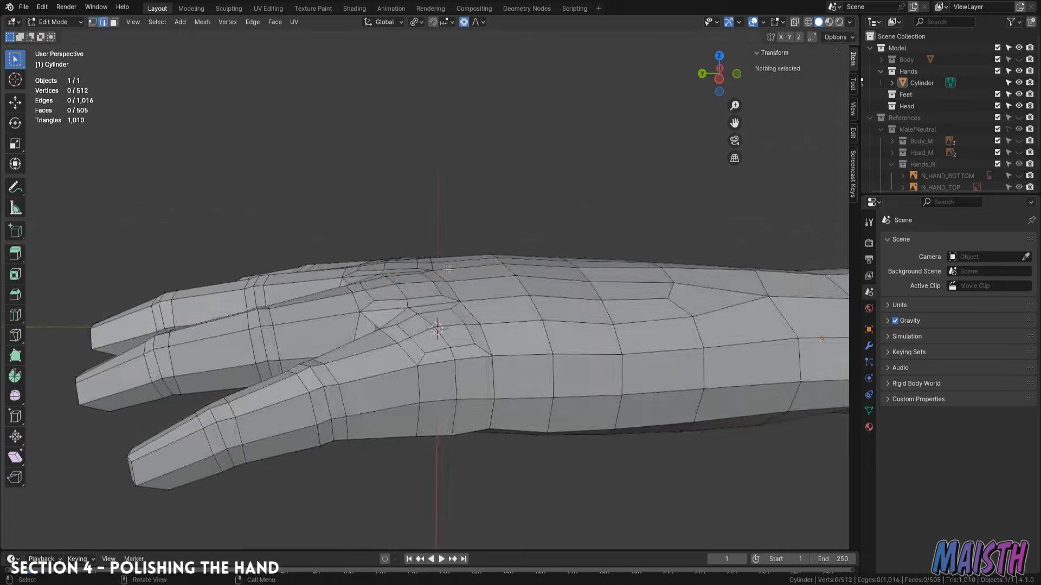
# - Raise the vertices behind the middle finger's knuckle along Z to round the back of the hand
pyautogui.press('g')
pyautogui.press('z')
pyautogui.click(460, 239)
pyautogui.press('g')
pyautogui.press('z')
pyautogui.click(460, 239)
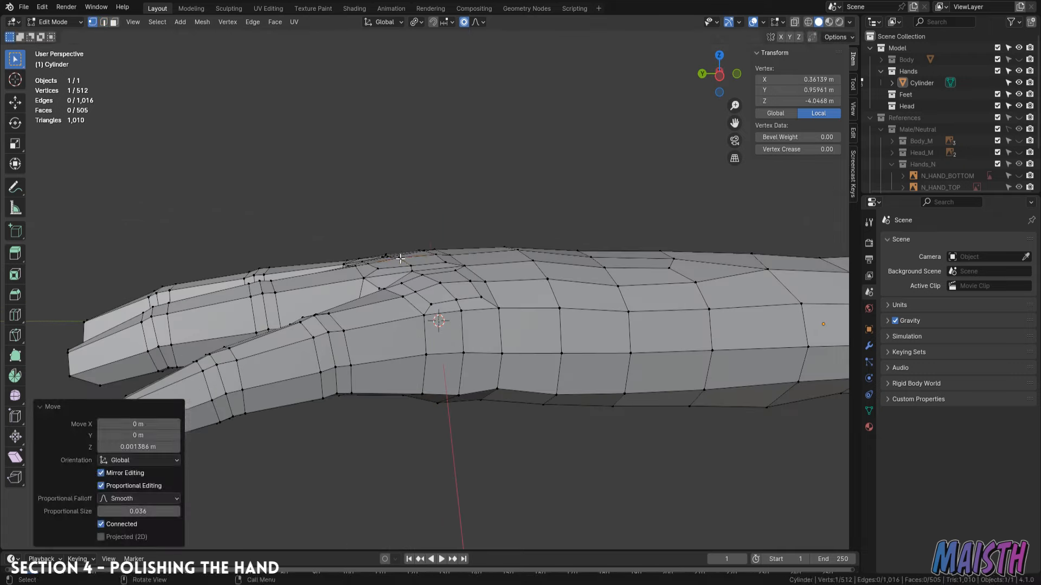
pyautogui.press('g')
pyautogui.press('z')
pyautogui.click(473, 261)
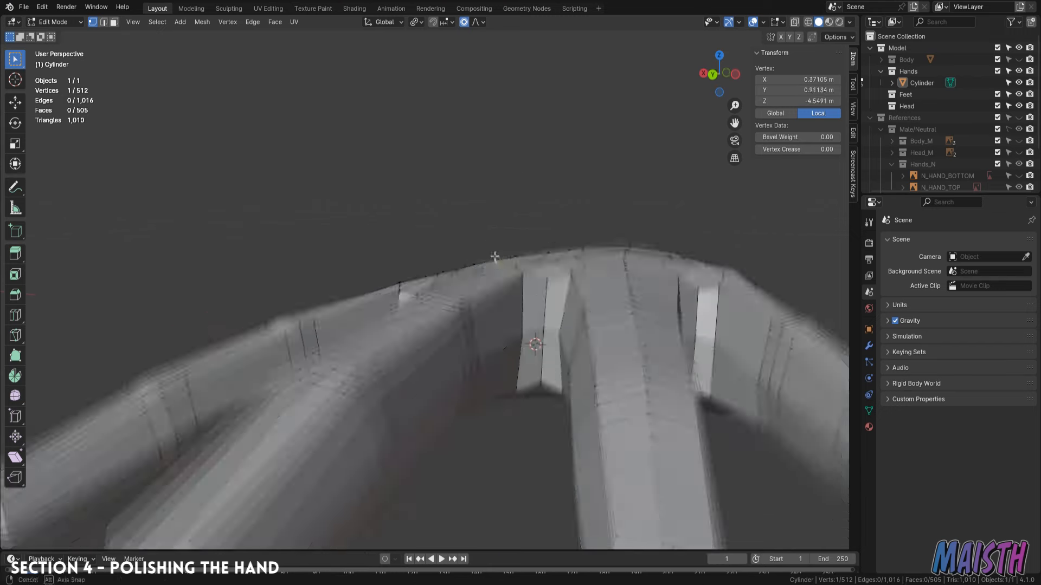
# - Raise the middle finger's knuckle vertex along Z by about 0.003 m with a proportional size of about 0.043 m
pyautogui.press('g')
pyautogui.press('z')
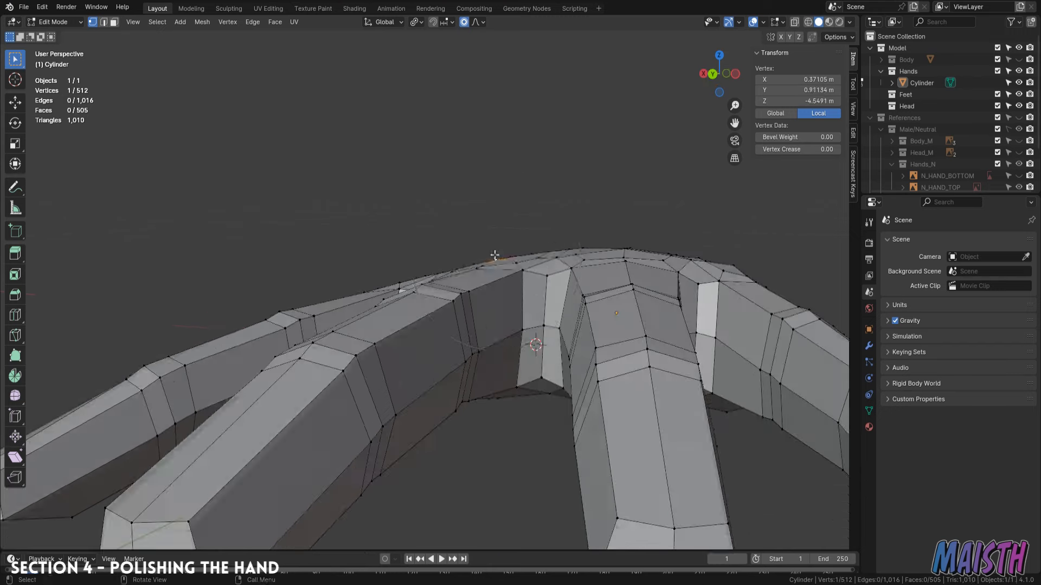
pyautogui.click(520, 252)
pyautogui.press('g')
pyautogui.press('z')
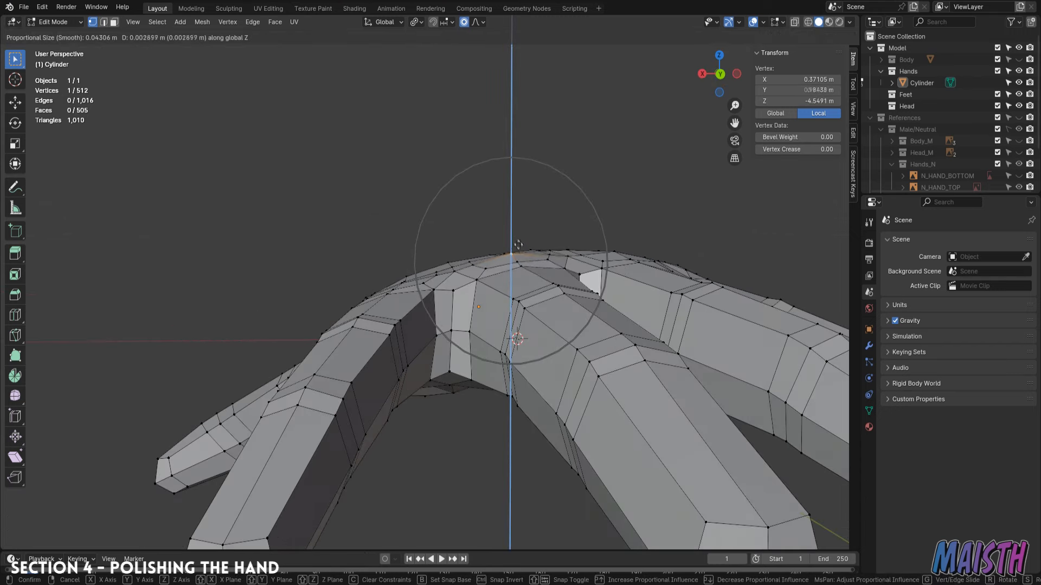
pyautogui.click(518, 247)
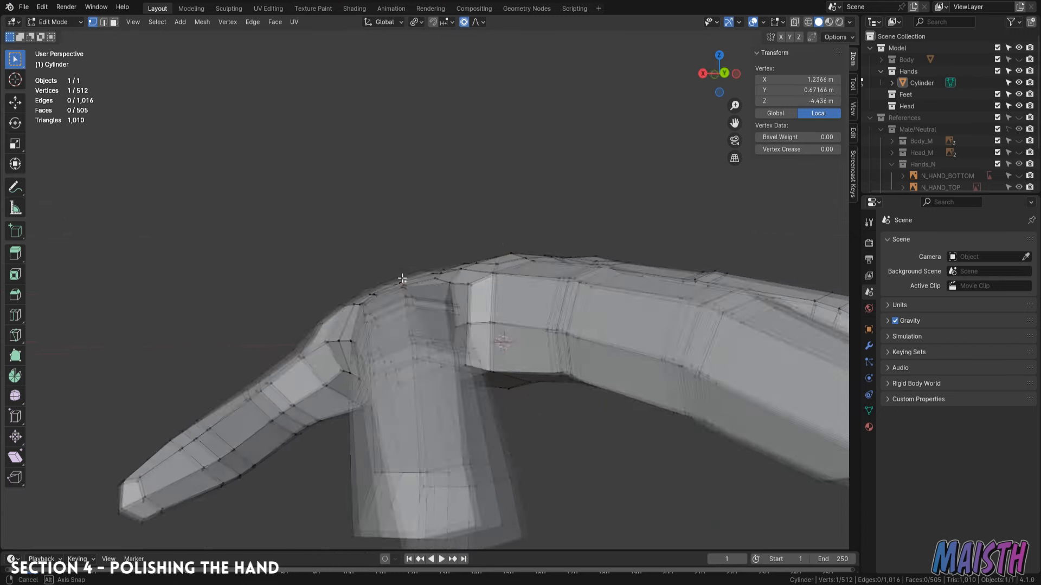
# - Raise the index finger's knuckle vertex and adjust the neighbouring back-of-hand surface along Z
pyautogui.press('g')
pyautogui.press('z')
pyautogui.click(343, 285)
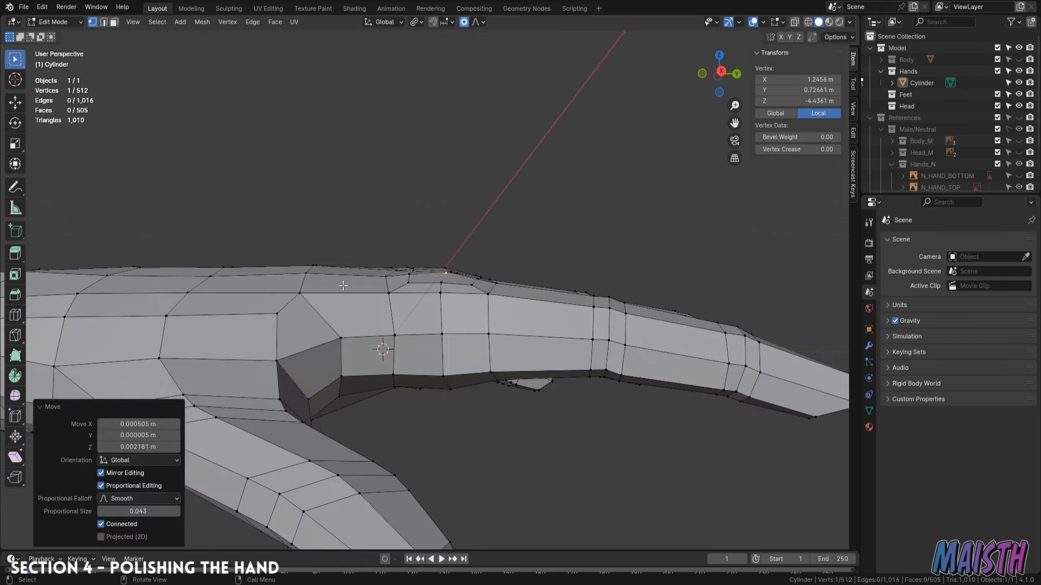
pyautogui.press('g')
pyautogui.press('z')
pyautogui.click(379, 293)
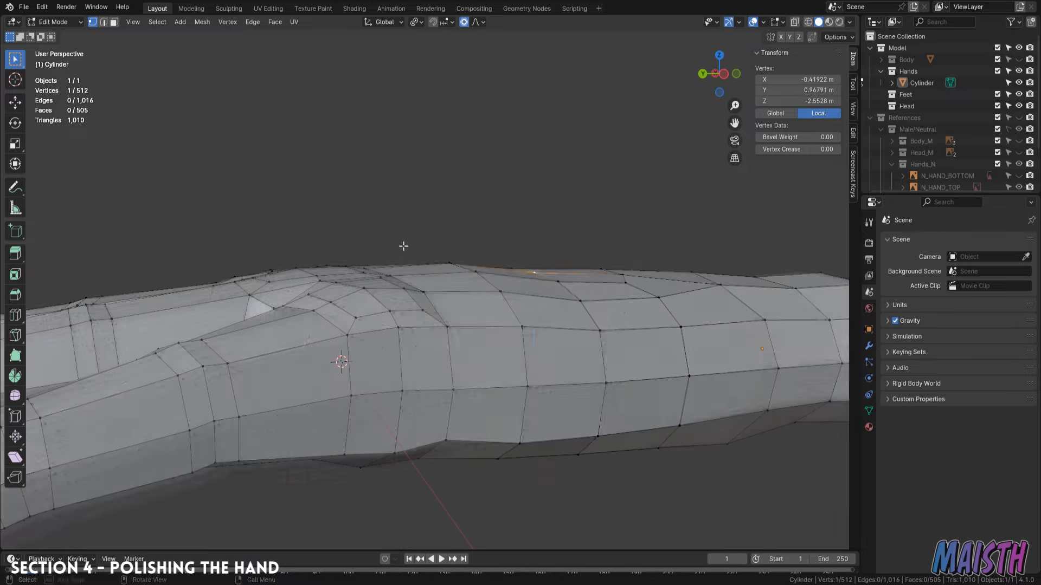
# - Adjust the height of the vertices on the back of the hand toward the wrist
pyautogui.press('g')
pyautogui.press('z')
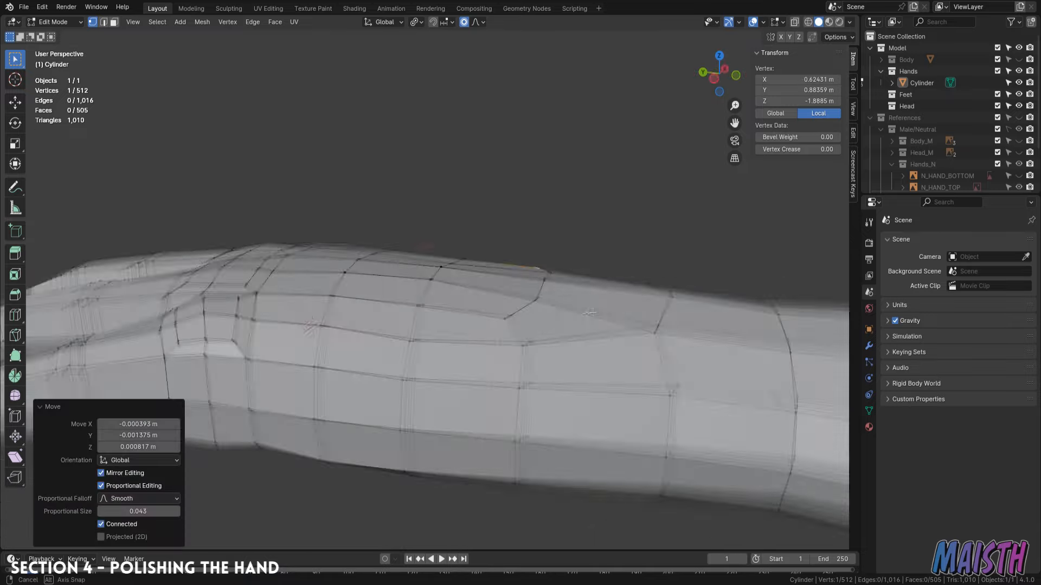
pyautogui.click(568, 273)
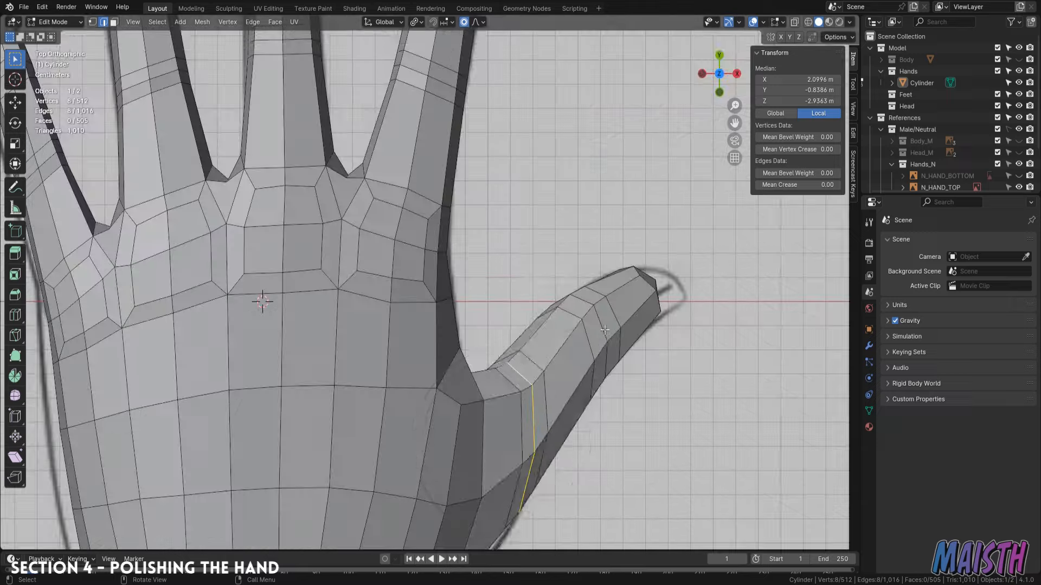
# - Reposition the edge loop at the thumb's base joint to match the top reference drawing and save the file
pyautogui.press('g')
pyautogui.click(609, 339)
pyautogui.press('g')
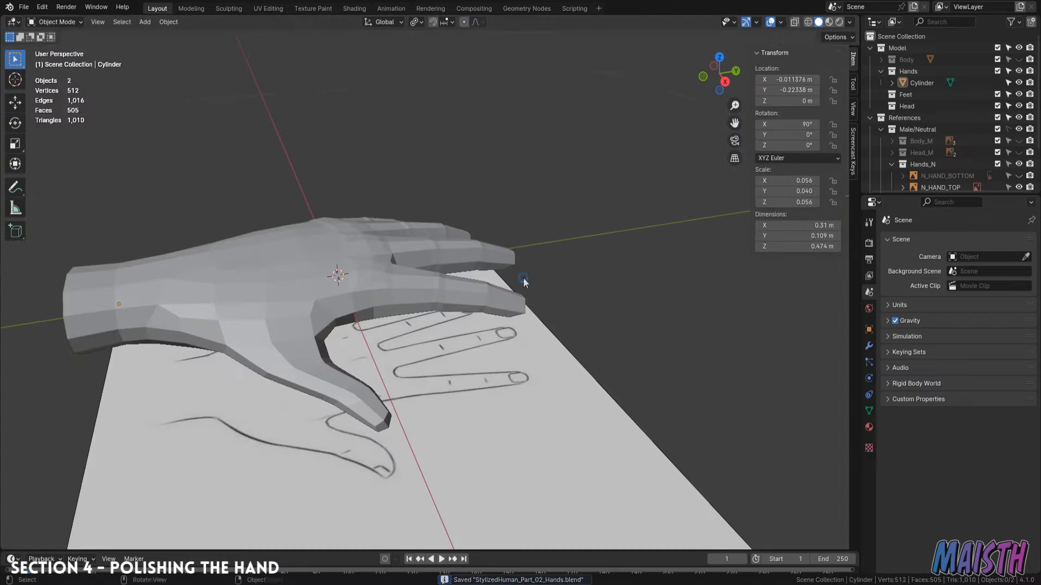
# - Preview the smoothed hand with a Subdivision modifier and remove the modifier again
pyautogui.press('Tab')
pyautogui.click(869, 350)
pyautogui.click(963, 240)
pyautogui.write('sub')
pyautogui.press('Return')
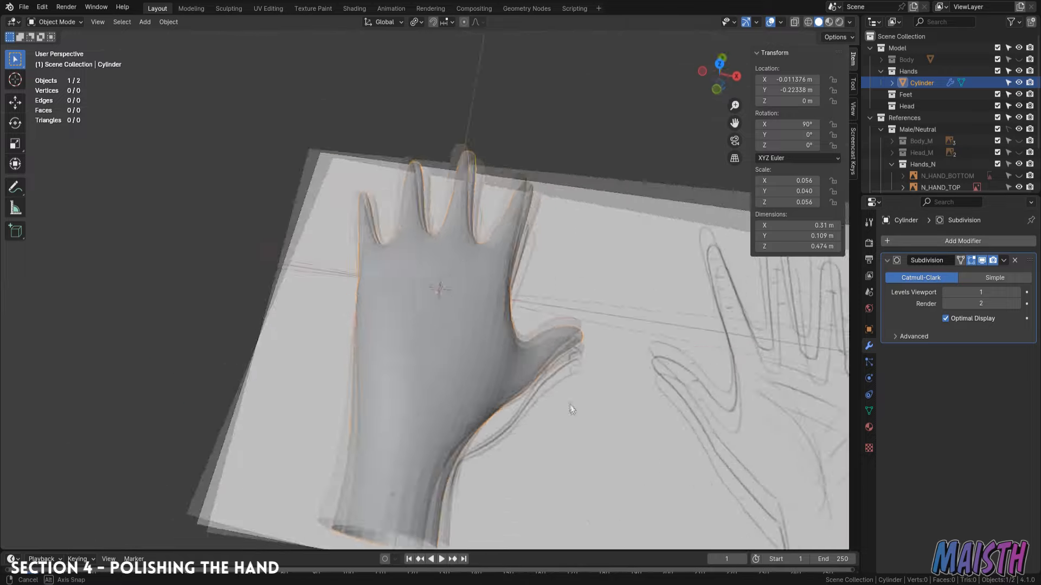
pyautogui.moveTo(568, 417); pyautogui.dragTo(524, 311, button='middle')
pyautogui.moveTo(433, 302); pyautogui.dragTo(426, 301, button='middle')
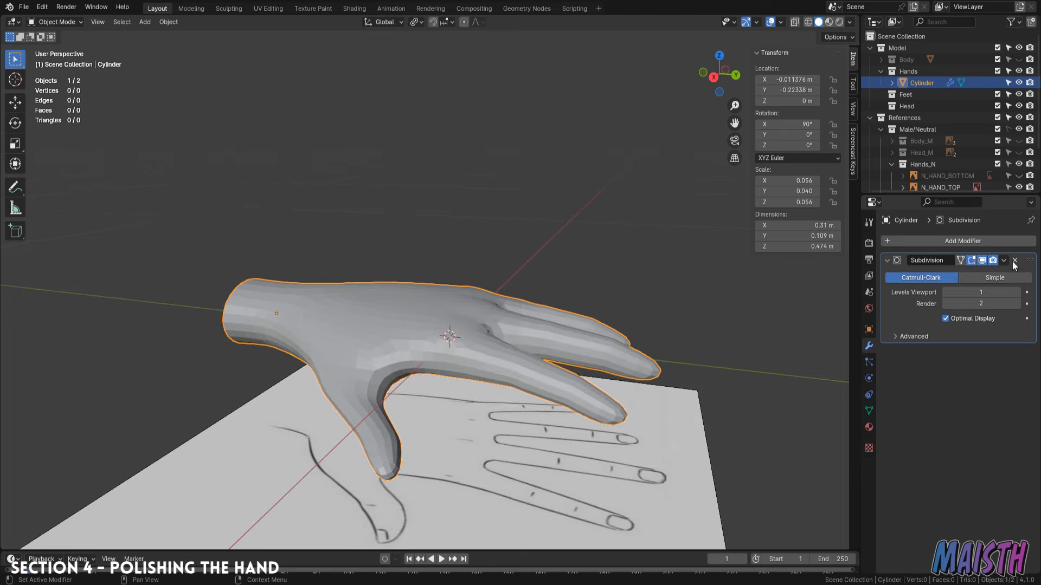
pyautogui.click(1014, 261)
pyautogui.moveTo(462, 361); pyautogui.dragTo(500, 356, button='middle')
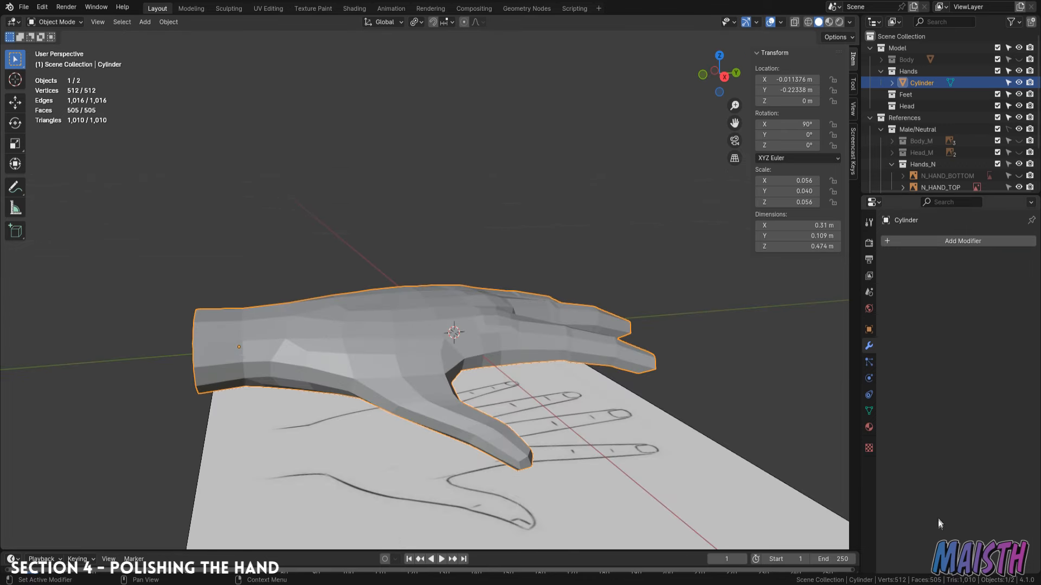
# - Save the file and compare the finished hand with the reference drawing from the top and the thumb side
pyautogui.moveTo(125, 135); pyautogui.dragTo(418, 319, button='middle')
pyautogui.press('KP_7')
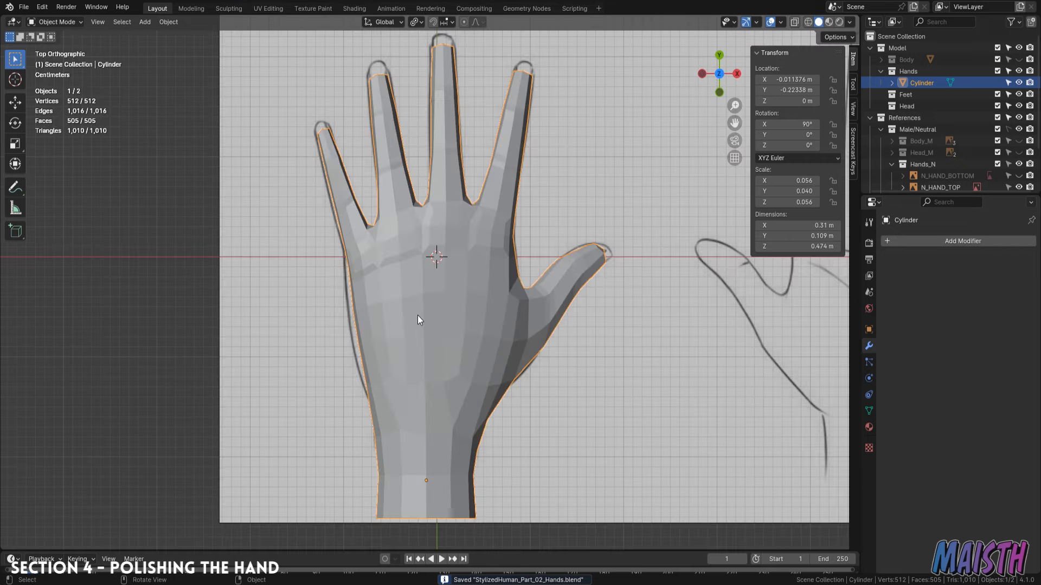
pyautogui.press('Tab')
pyautogui.press('Tab')
pyautogui.moveTo(423, 305); pyautogui.dragTo(412, 257, button='middle')
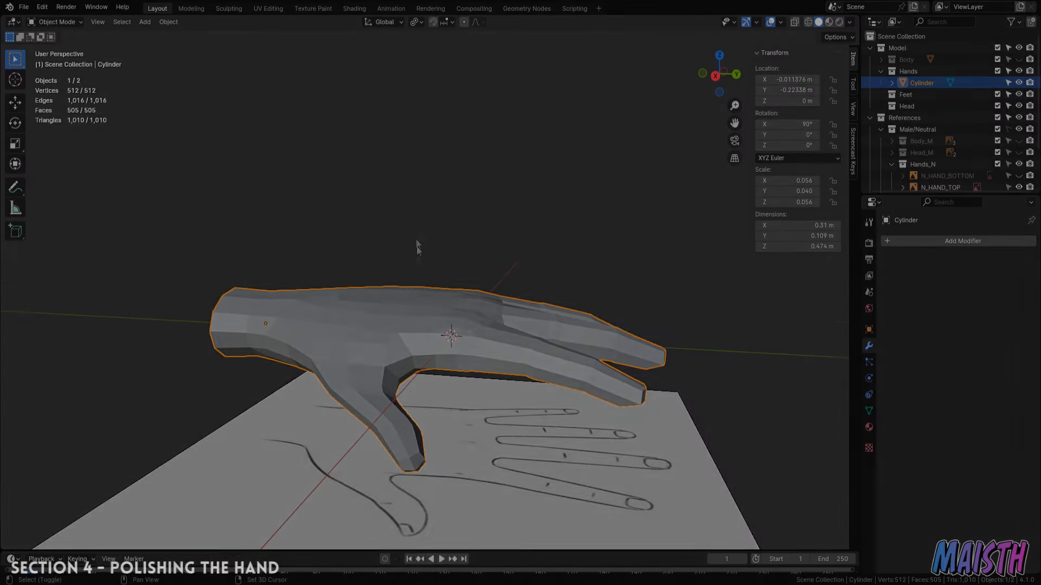